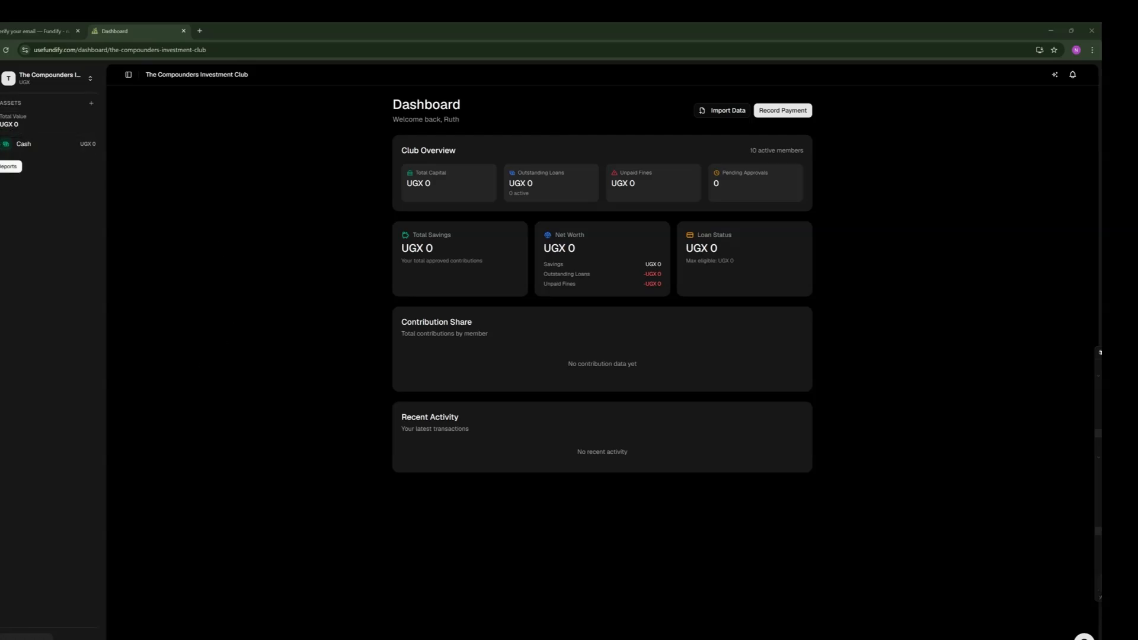
Look through the club's expense, income and market investment records in Finances, and return to the dashboard.
click(2, 149)
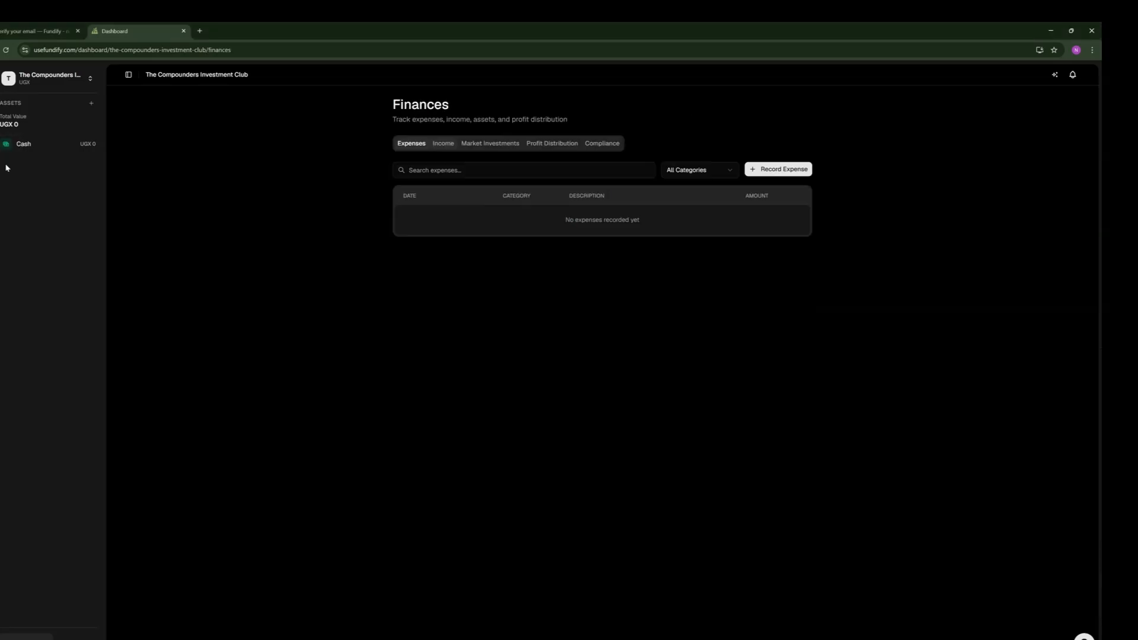
click(445, 145)
click(479, 144)
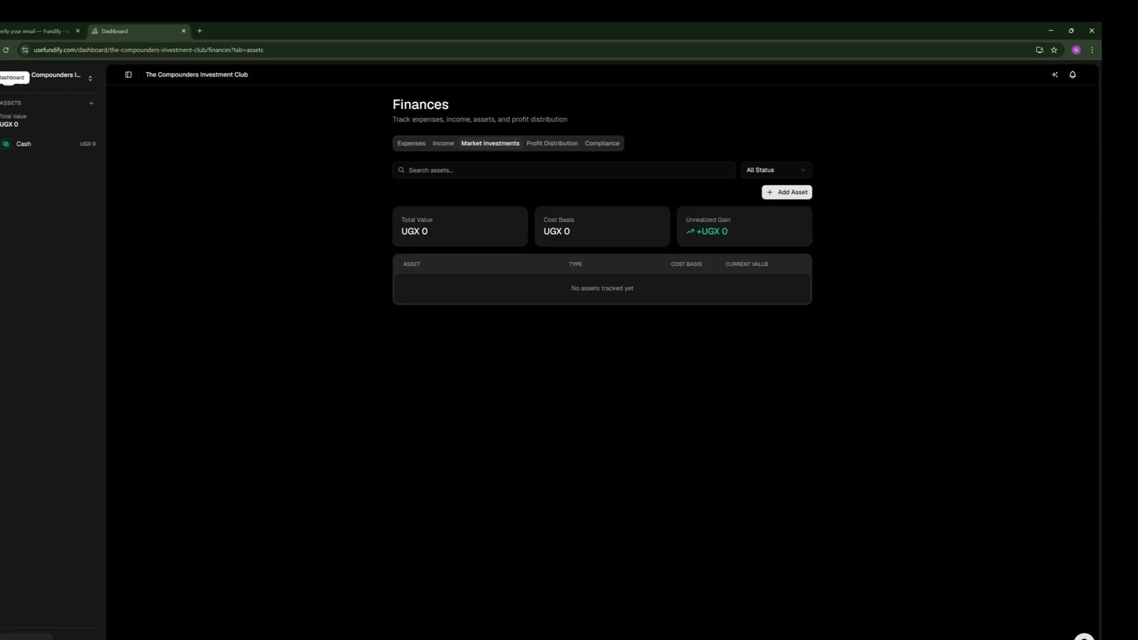
click(8, 79)
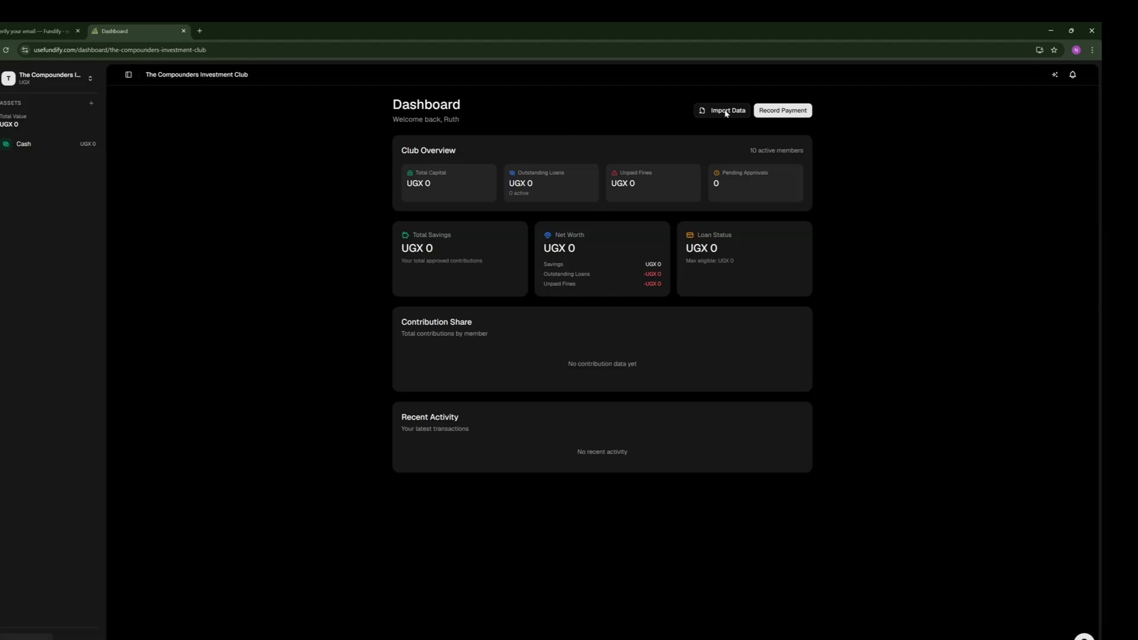
In the club's data migration settings, choose the approach for having records from day one.
click(0, 238)
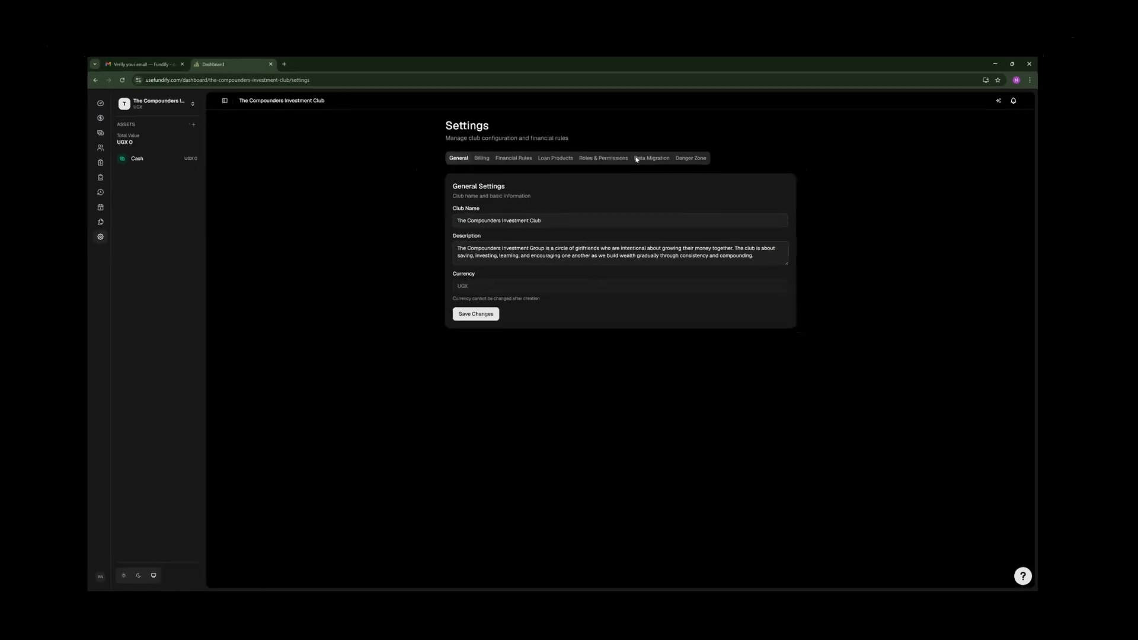
click(639, 143)
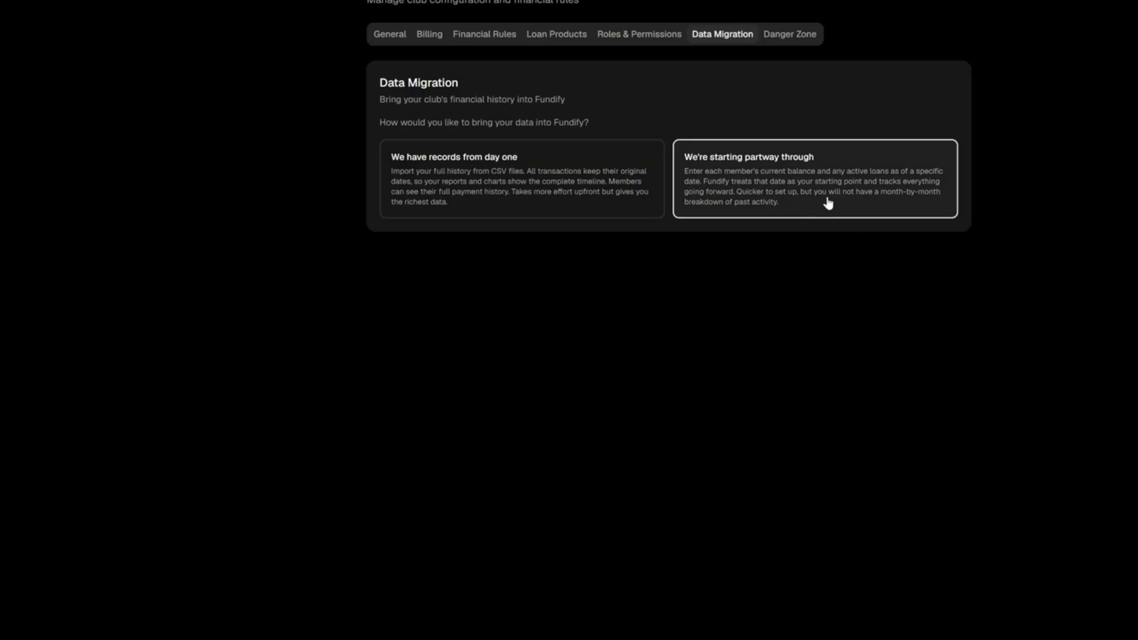
click(828, 203)
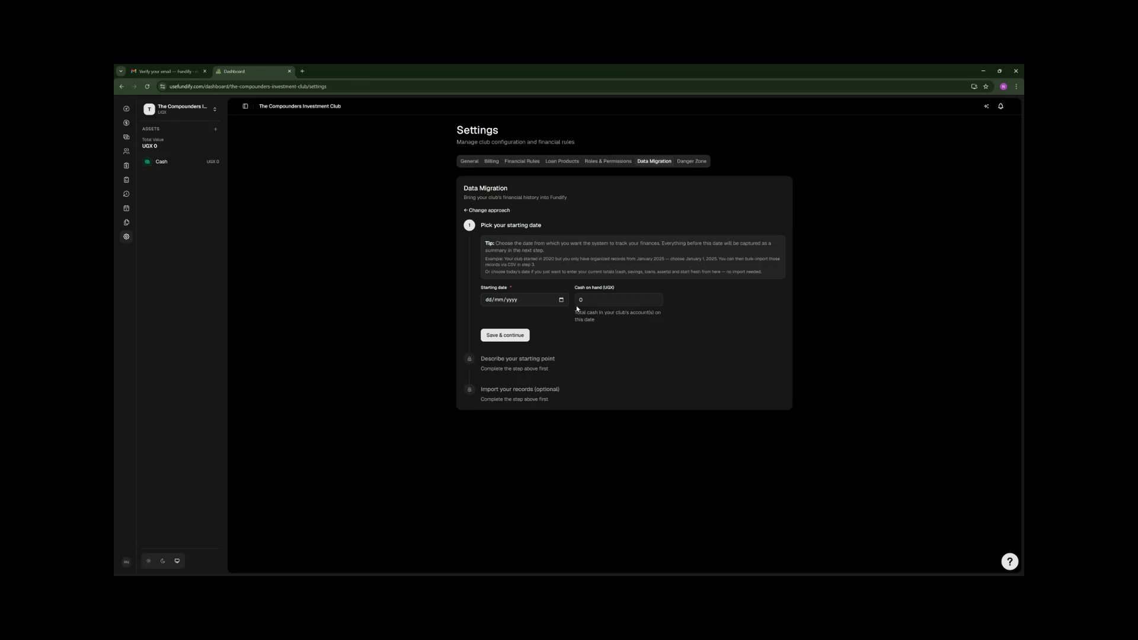
click(470, 211)
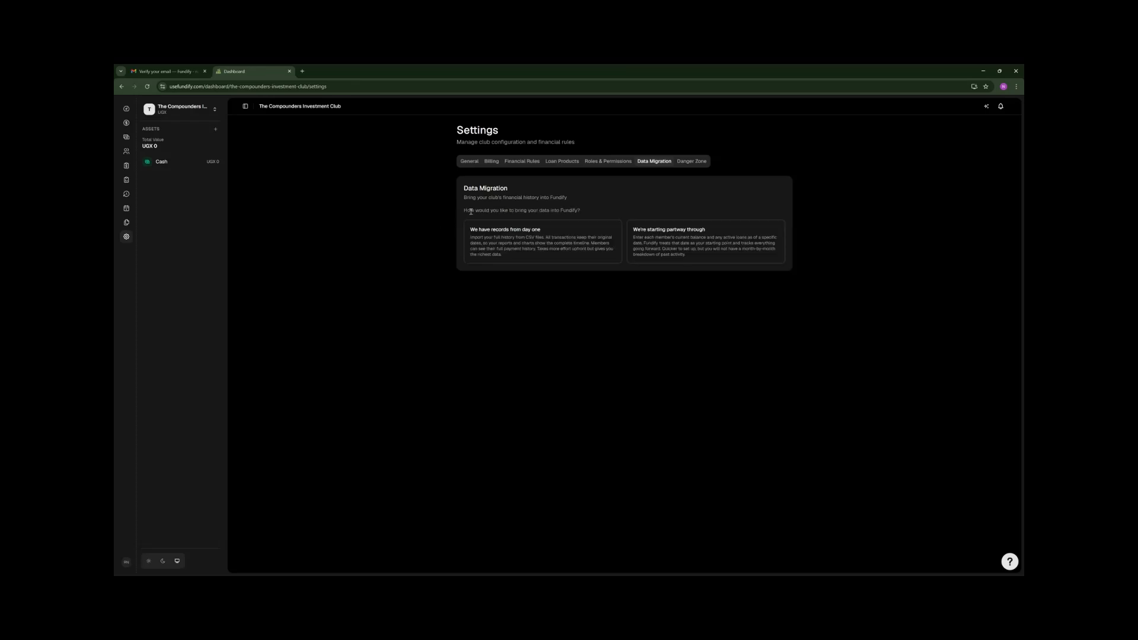
click(520, 248)
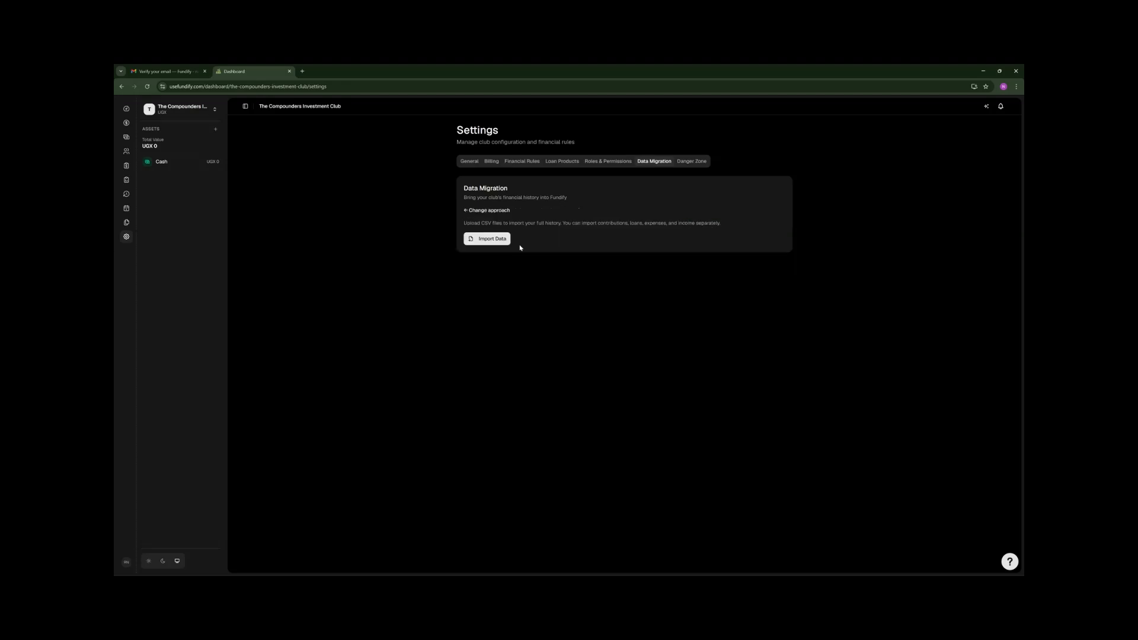
Start a contributions import organized yearly and download its CSV template.
click(497, 241)
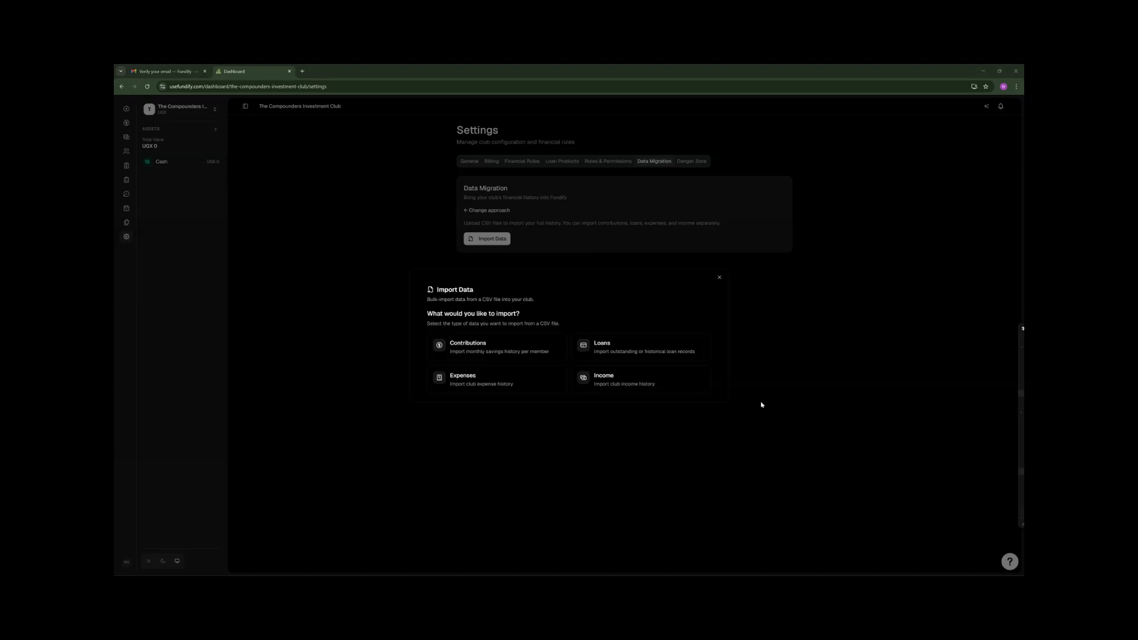
click(490, 335)
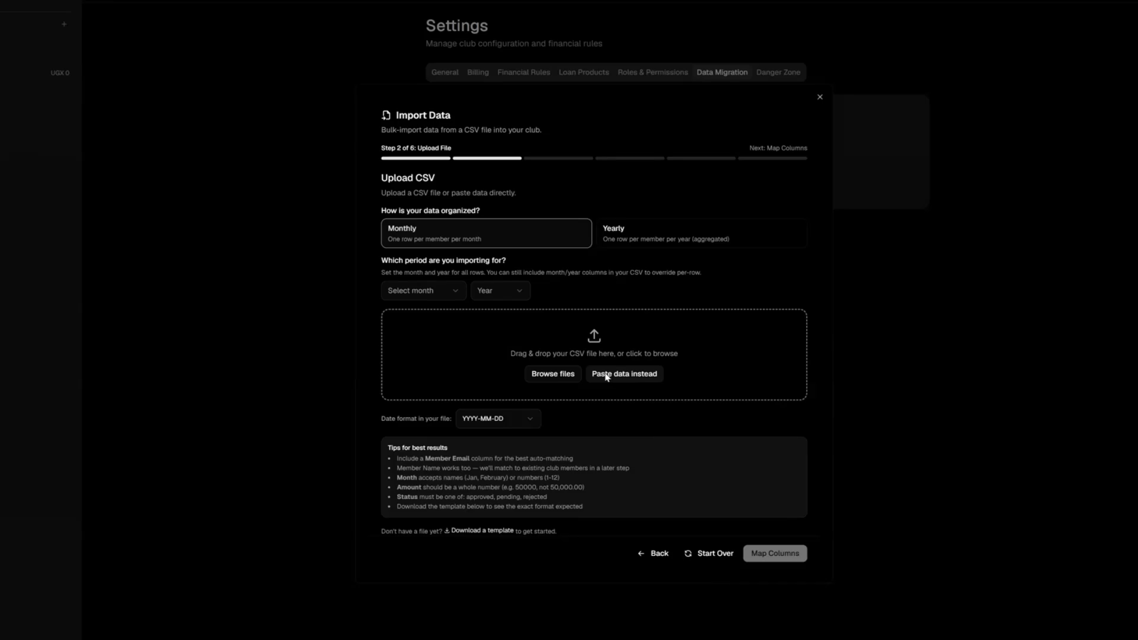
click(640, 241)
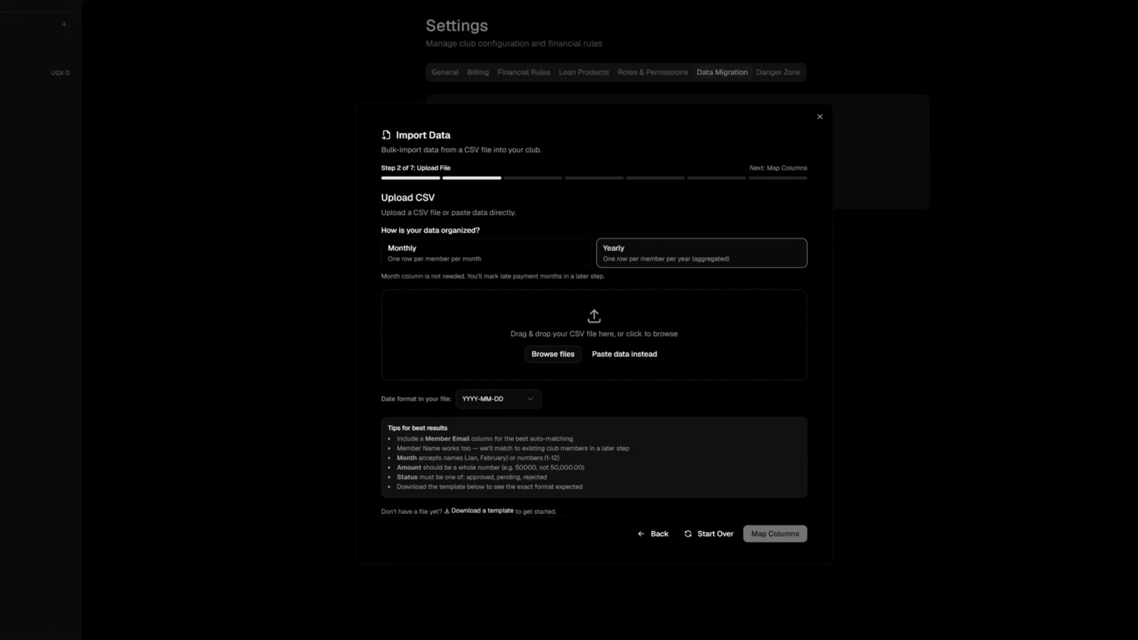
click(481, 510)
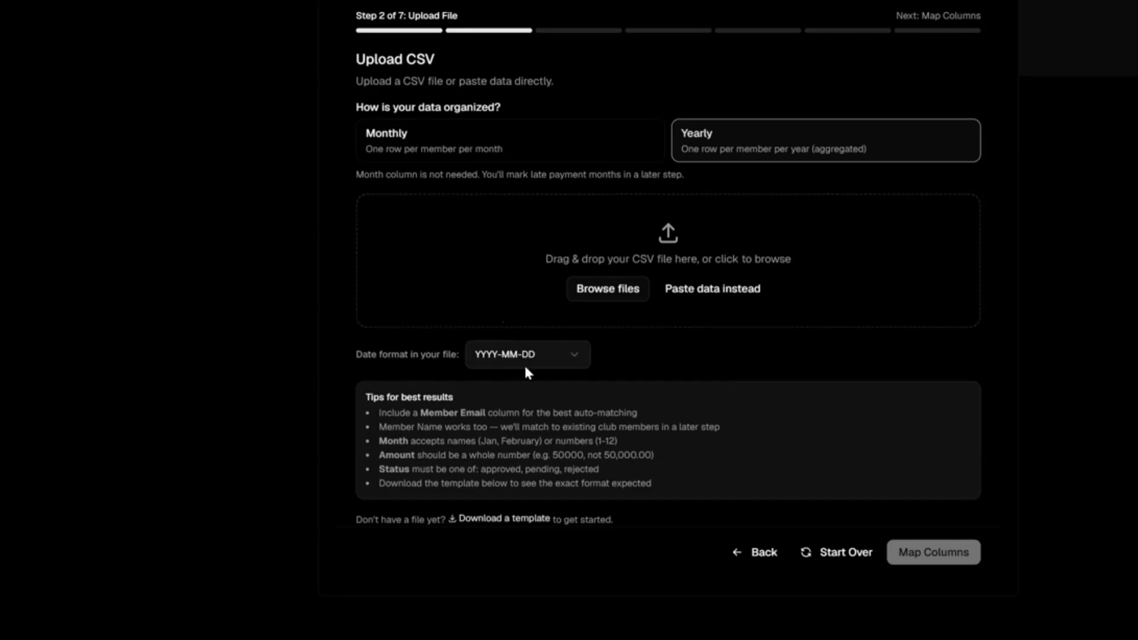
Set the file's date format to DD/MM/YYYY and upload the "2022 contributions" CSV file.
click(572, 358)
click(543, 409)
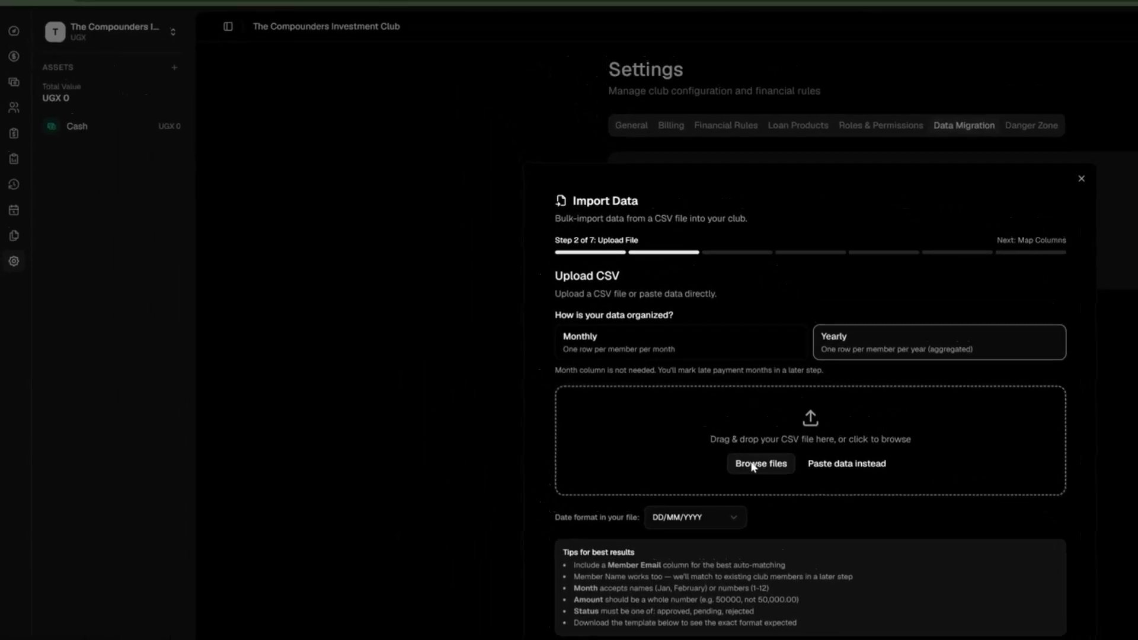
click(752, 466)
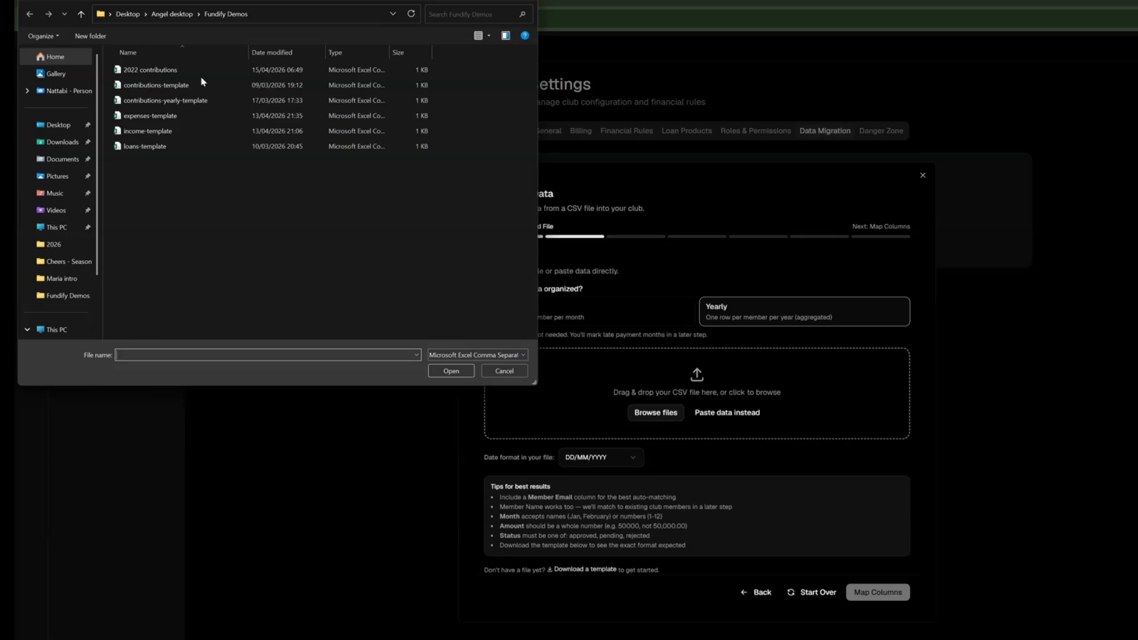
click(200, 73)
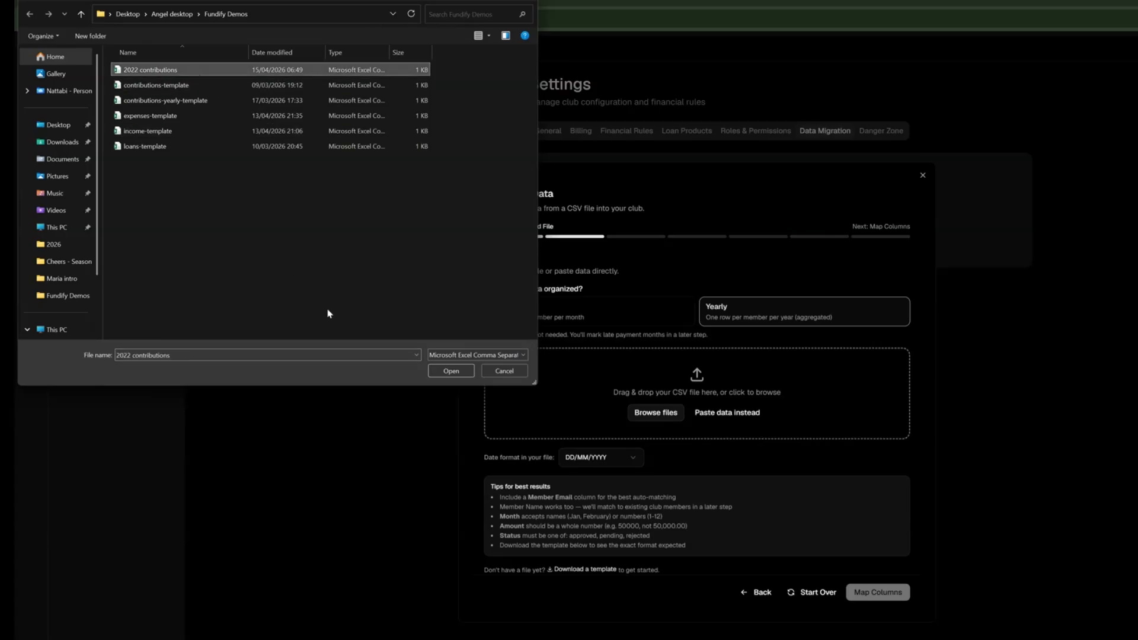
click(450, 371)
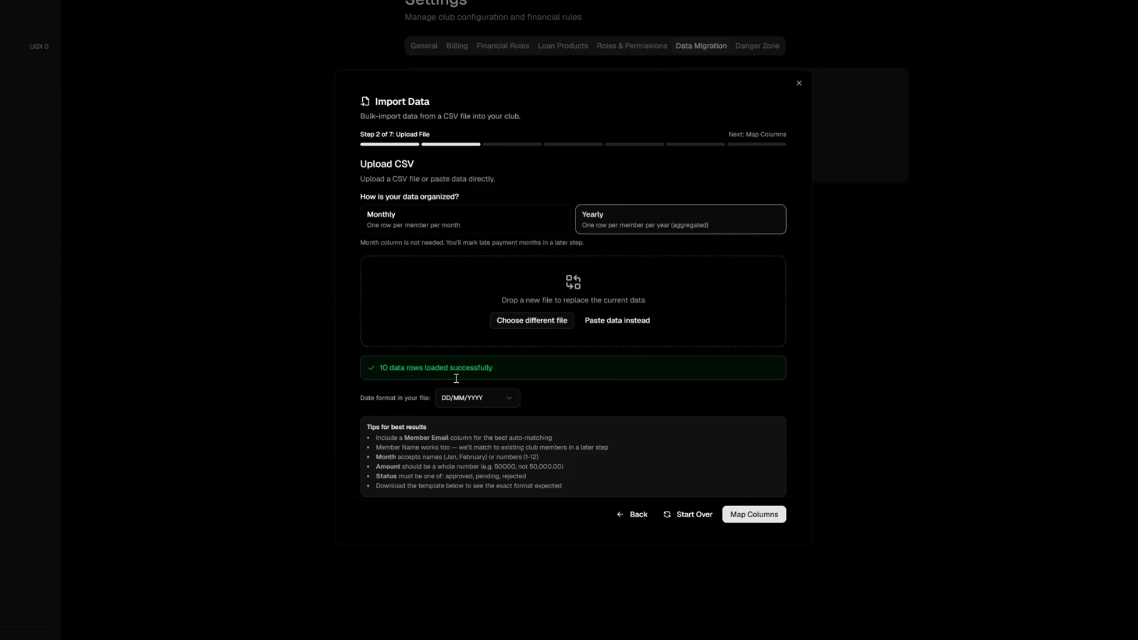
Accept the column mapping, validated rows and member matches to proceed to the monthly status stage.
click(754, 515)
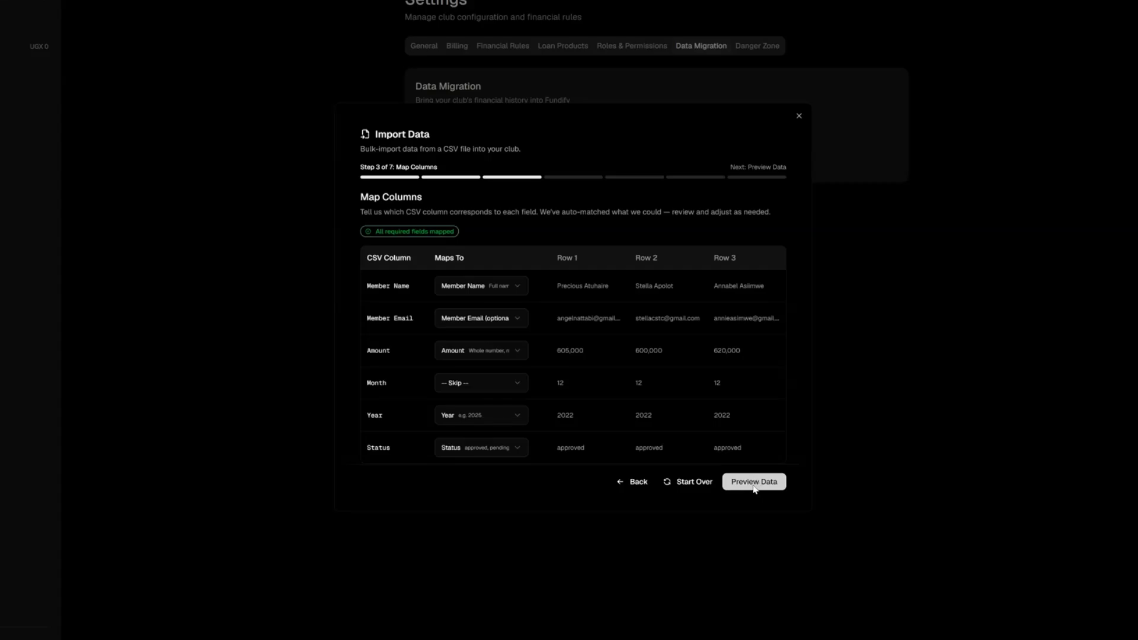
click(755, 485)
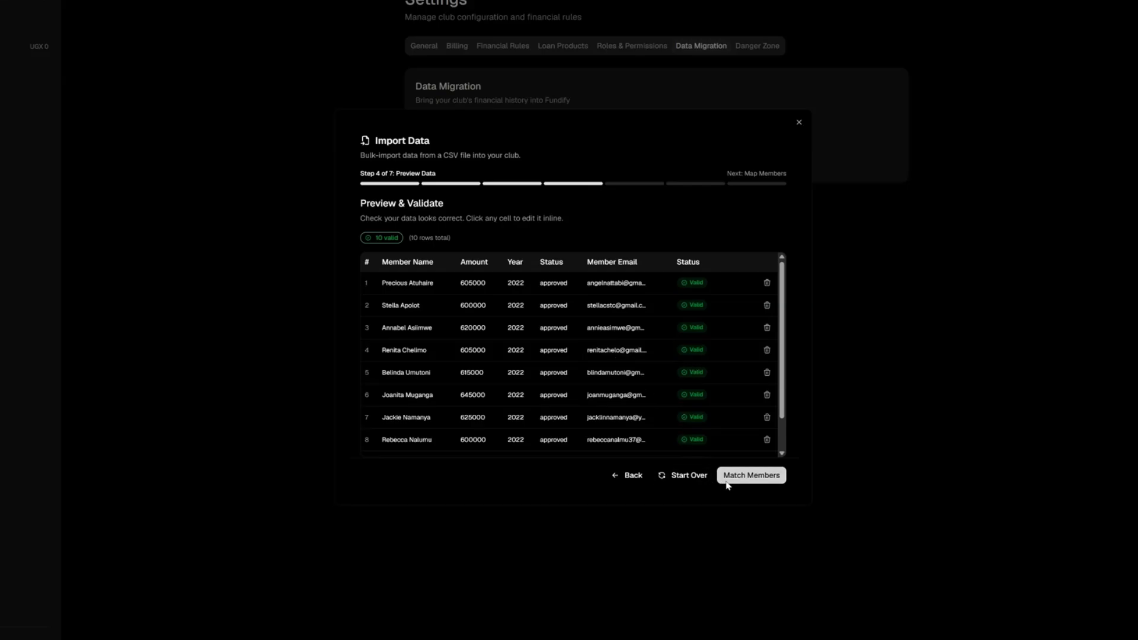
click(750, 480)
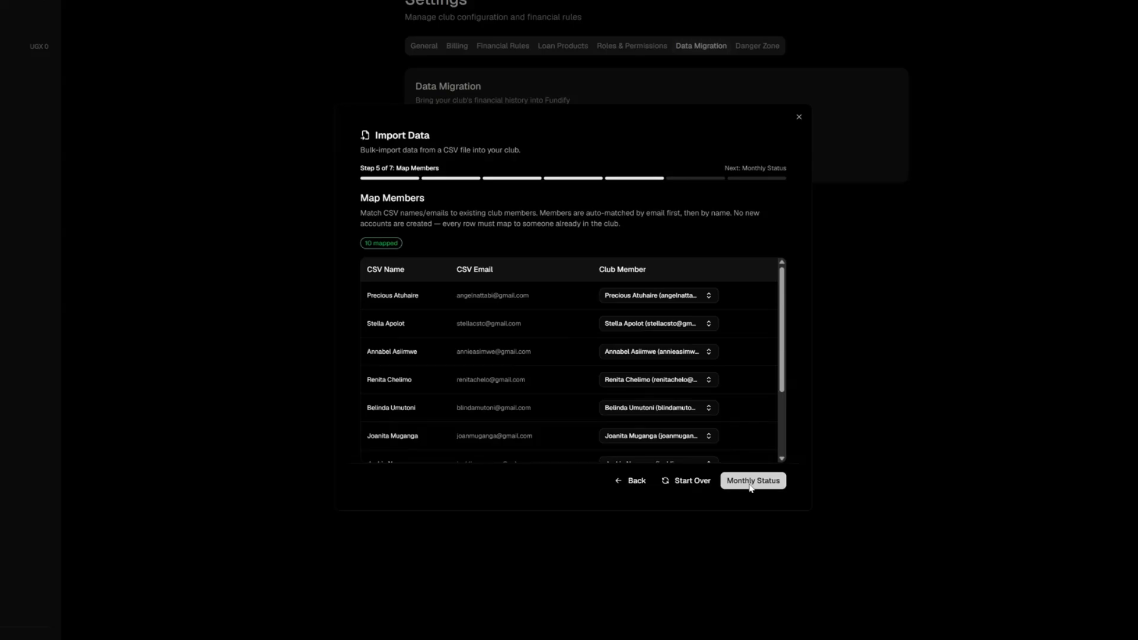
click(750, 485)
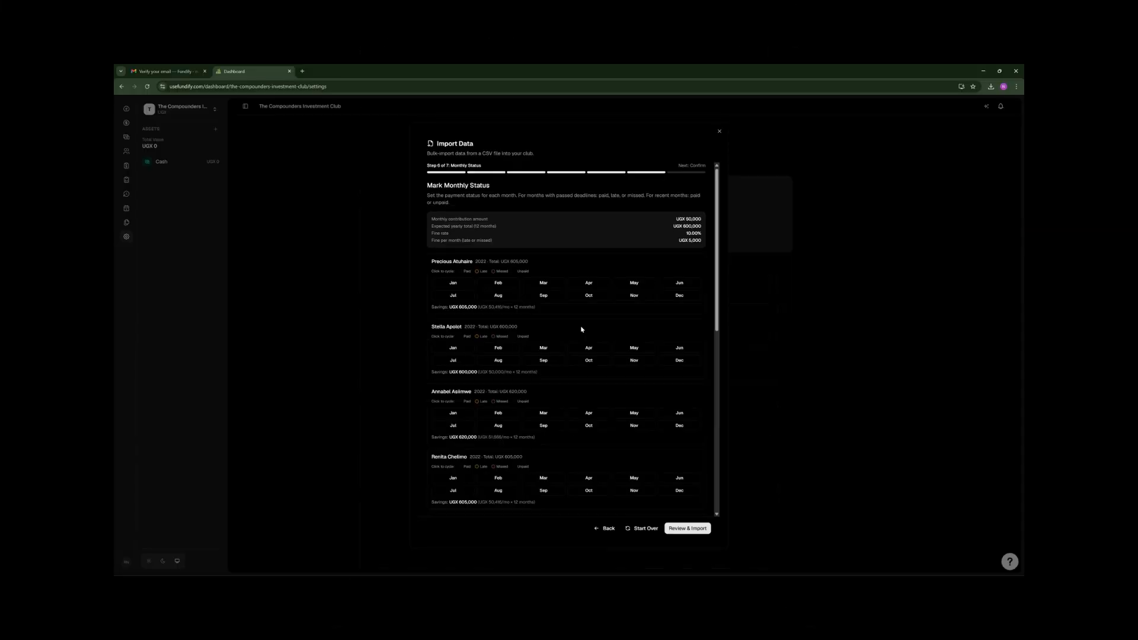
Mark March as late for the first member and September to December as late for the third member.
scroll(582, 327, down, 1)
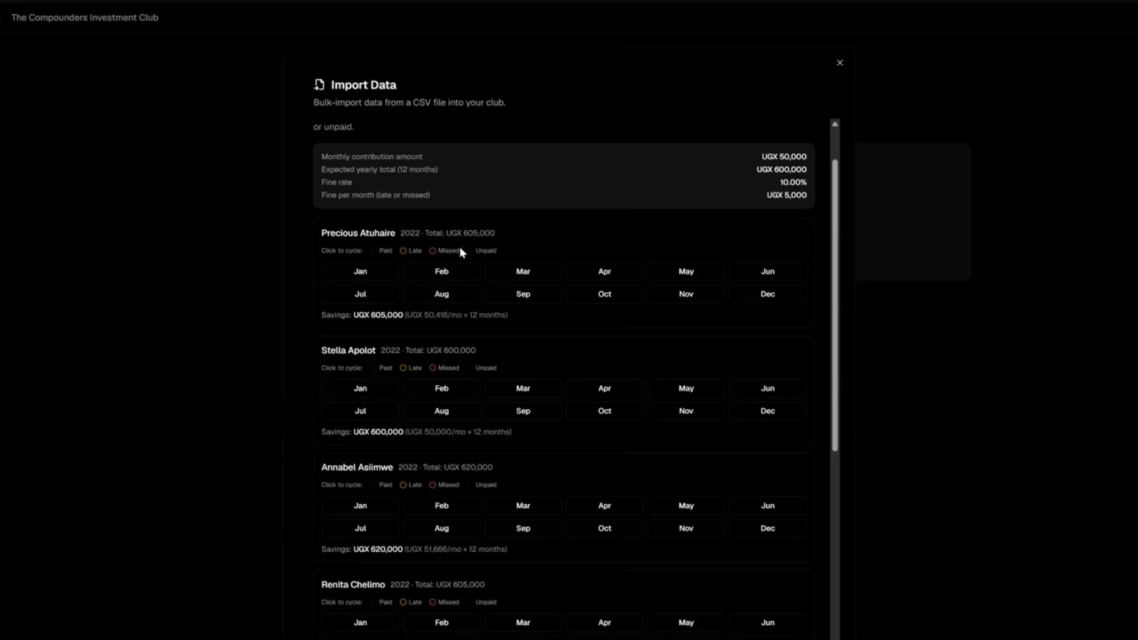
click(522, 278)
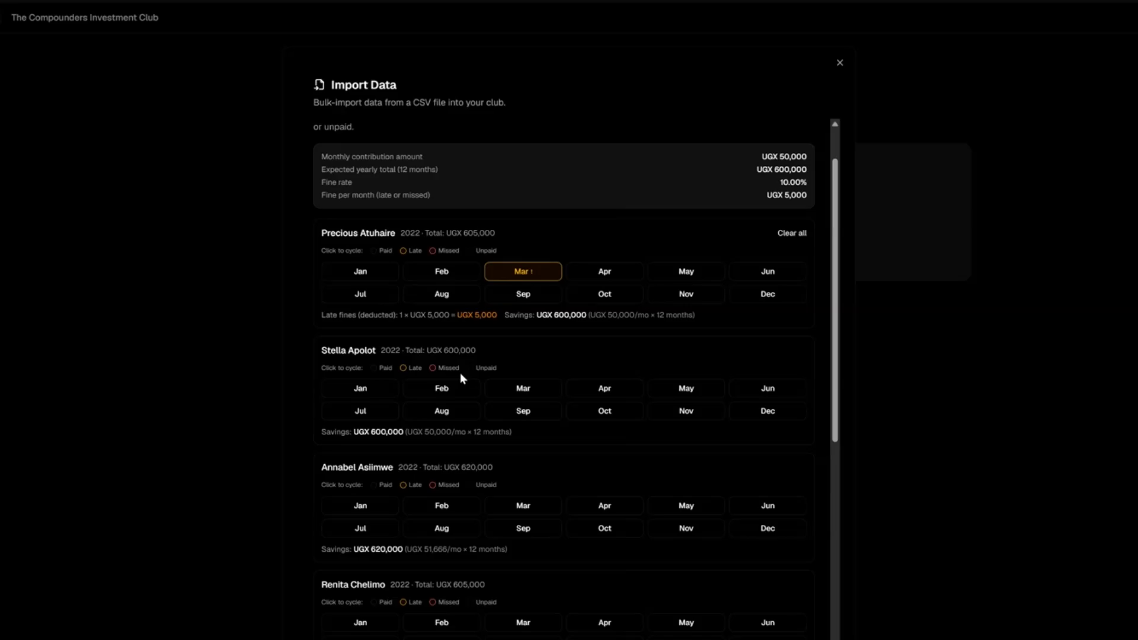
scroll(460, 374, down, 1)
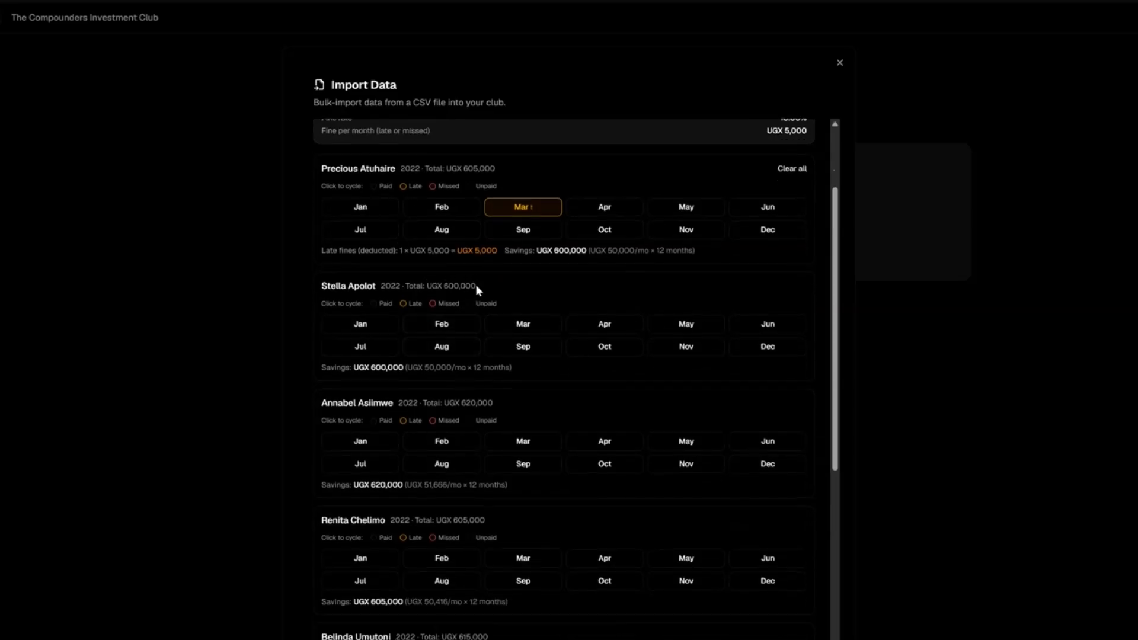
scroll(513, 343, down, 2)
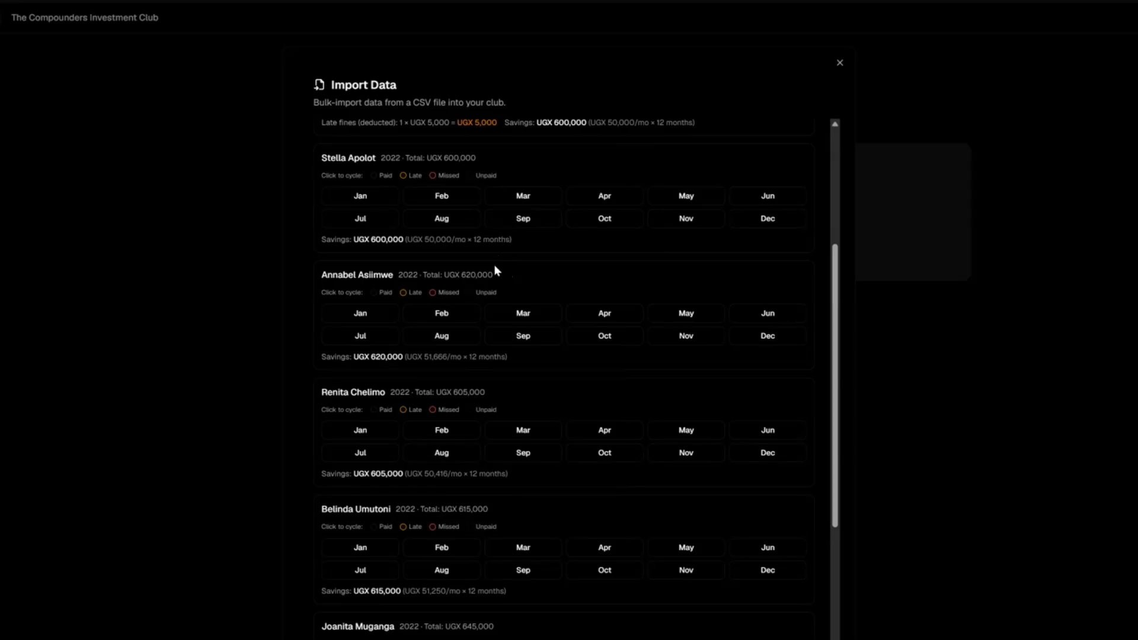
click(539, 333)
click(604, 332)
click(682, 333)
click(765, 333)
Mark April as late for the fourth member and August to October as late for the fifth member.
scroll(614, 387, down, 1)
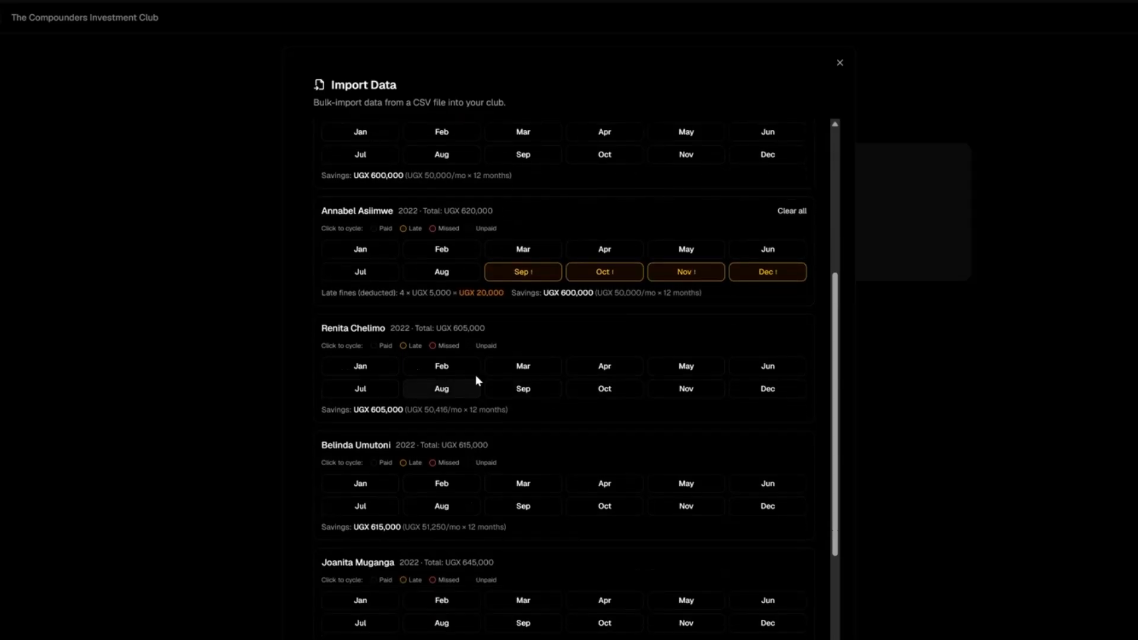
click(592, 371)
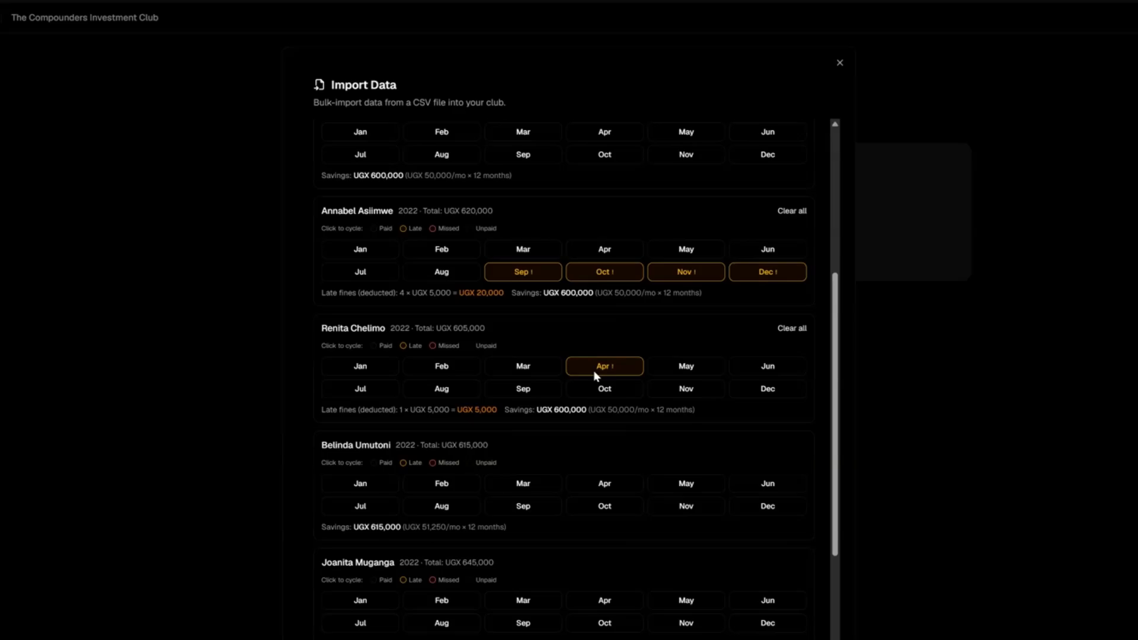
click(460, 506)
click(533, 506)
click(569, 506)
Mark January to September as late for the sixth member, whose yearly total is UGX 645,000.
scroll(551, 506, down, 2)
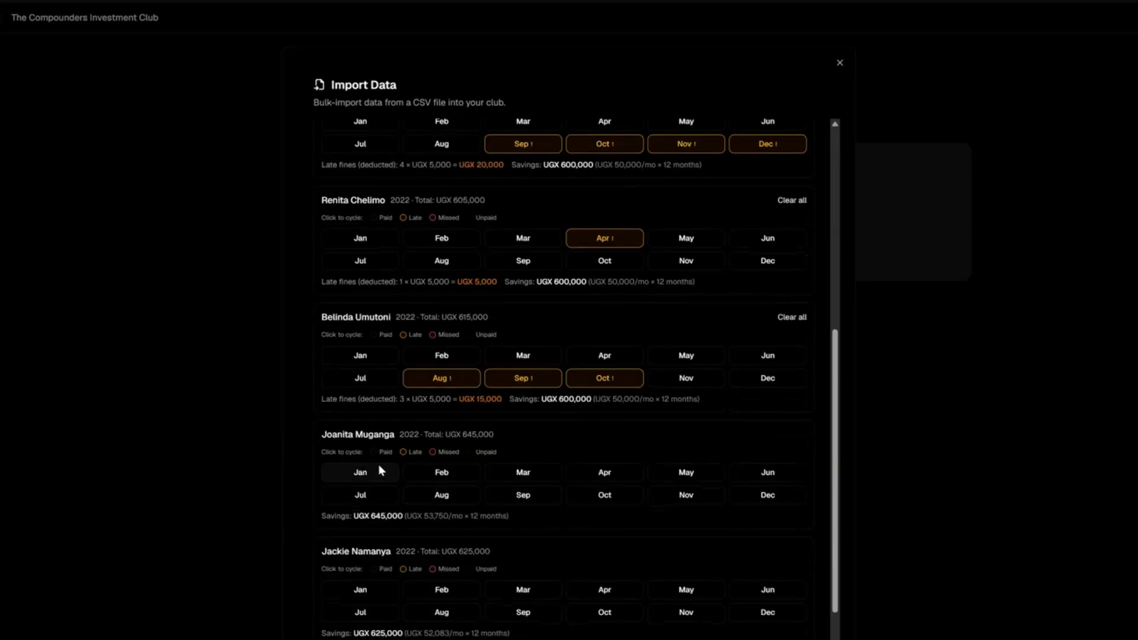
click(373, 472)
click(450, 472)
click(524, 473)
click(623, 471)
click(690, 472)
click(762, 474)
click(379, 496)
click(451, 494)
click(518, 492)
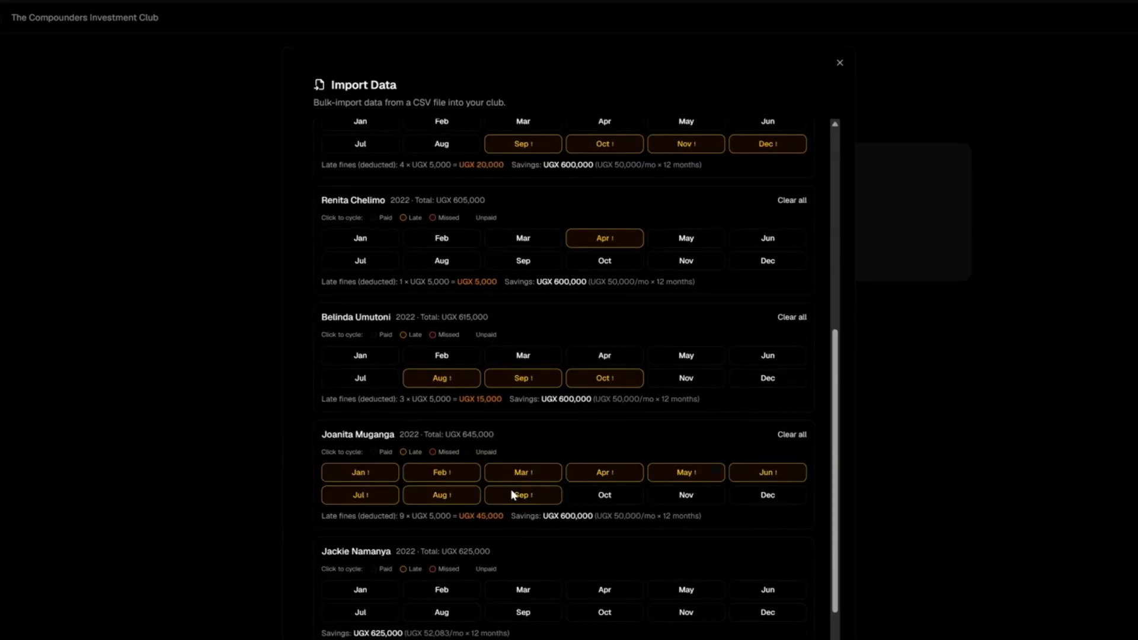
Mark April to August as late for the seventh member, whose yearly total is UGX 625,000.
scroll(522, 485, down, 2)
click(603, 463)
click(686, 463)
click(761, 464)
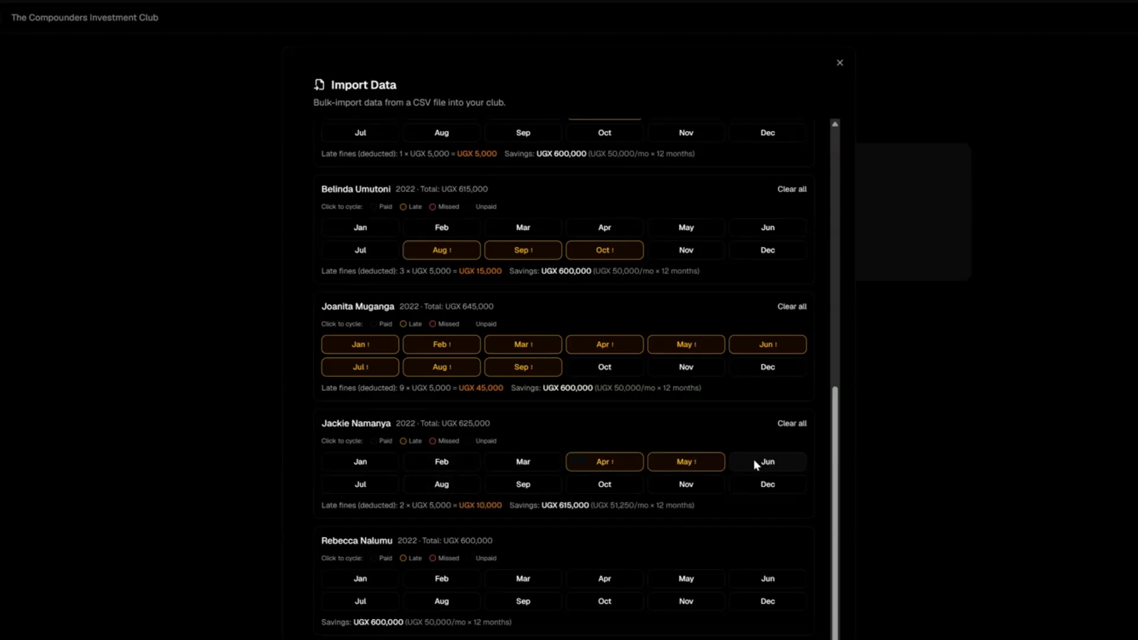
click(360, 486)
click(441, 484)
Run the contributions import with the marked payment statuses and close the import dialog.
scroll(549, 483, down, 1)
scroll(550, 472, down, 3)
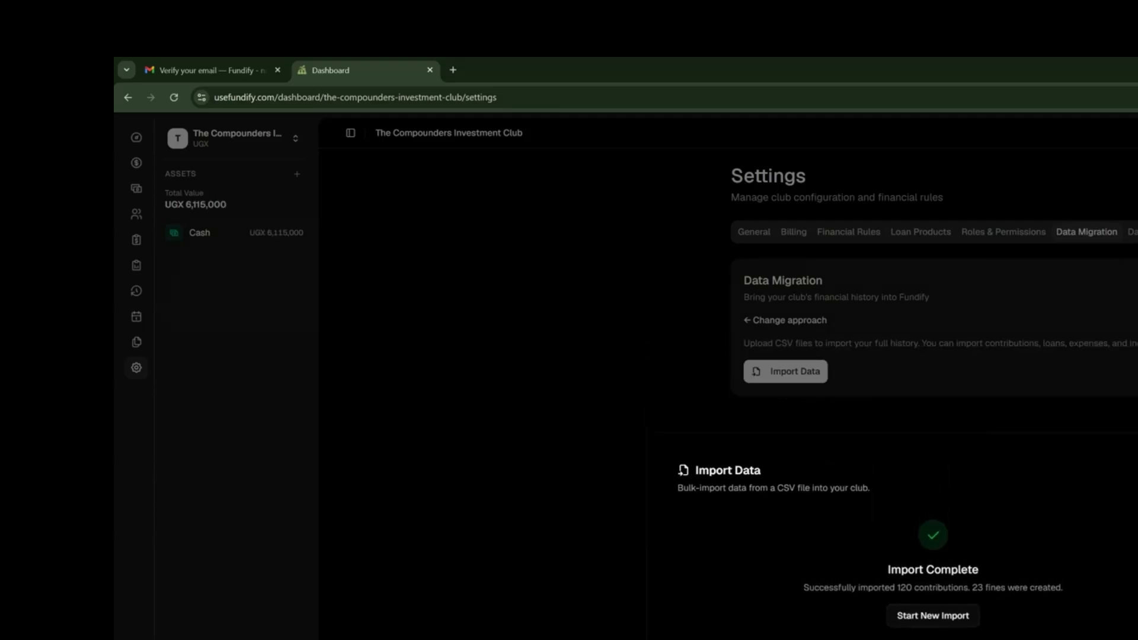
key(Escape)
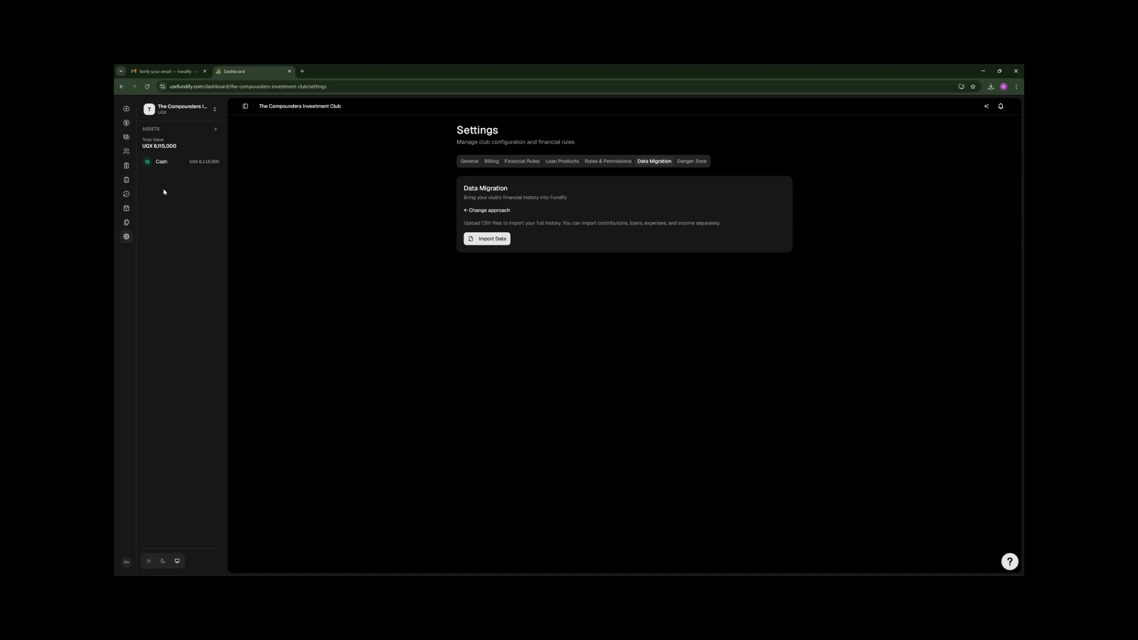
Examine the imported fine payments in the club's income records under Finances.
click(127, 166)
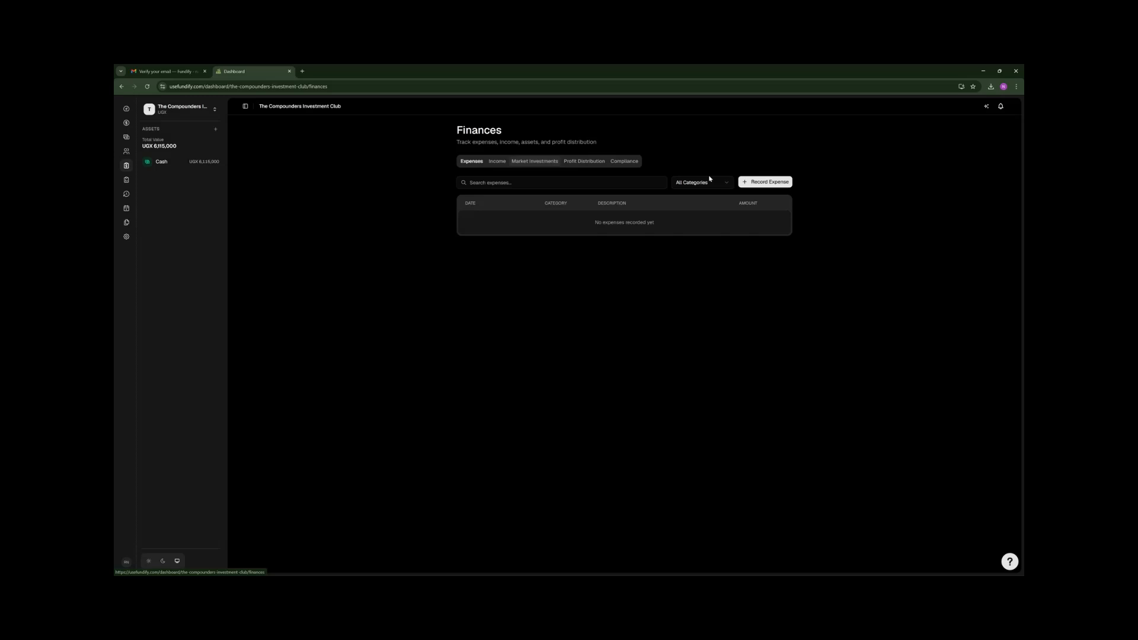
click(500, 161)
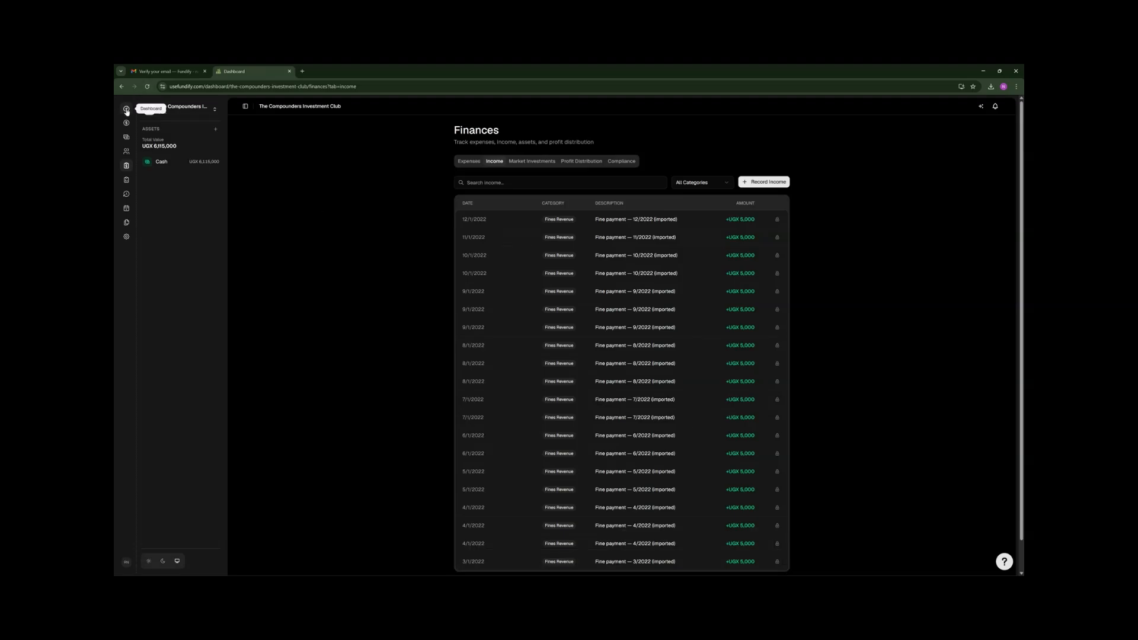
From the dashboard, start a contributions import with yearly data, the DD/MM/YYYY date format and pasted data instead of a file.
click(126, 108)
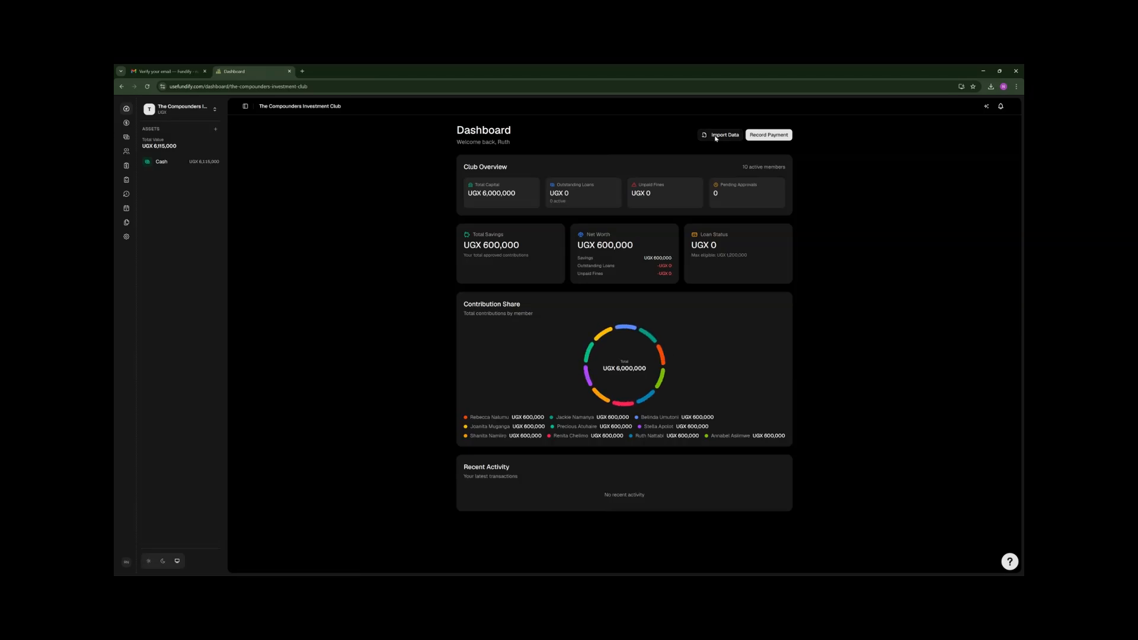
click(716, 138)
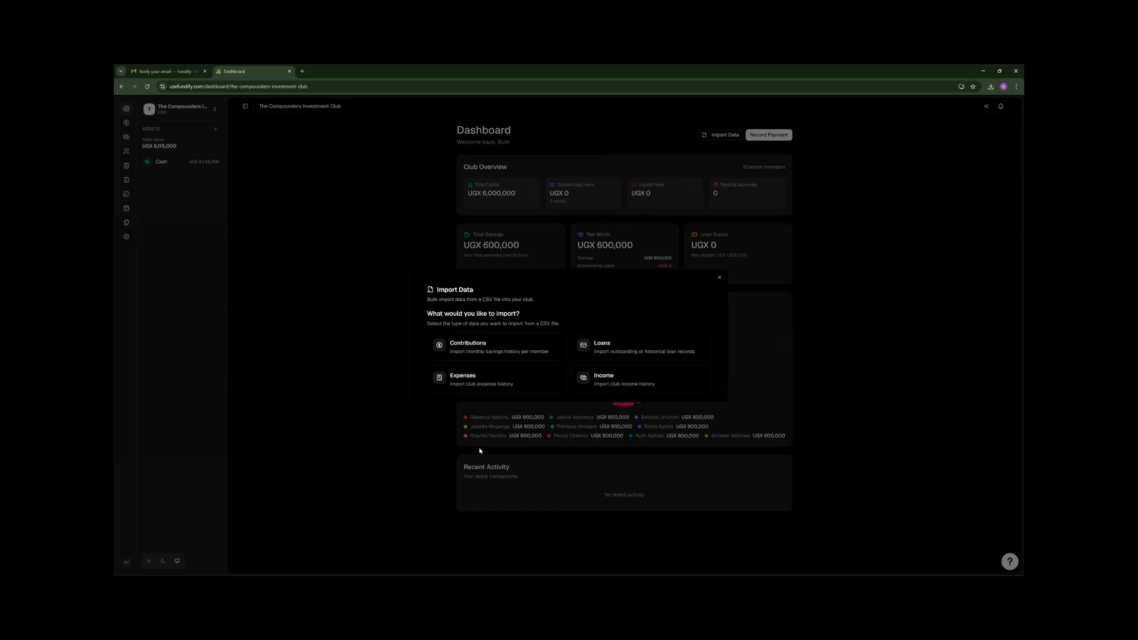
click(503, 348)
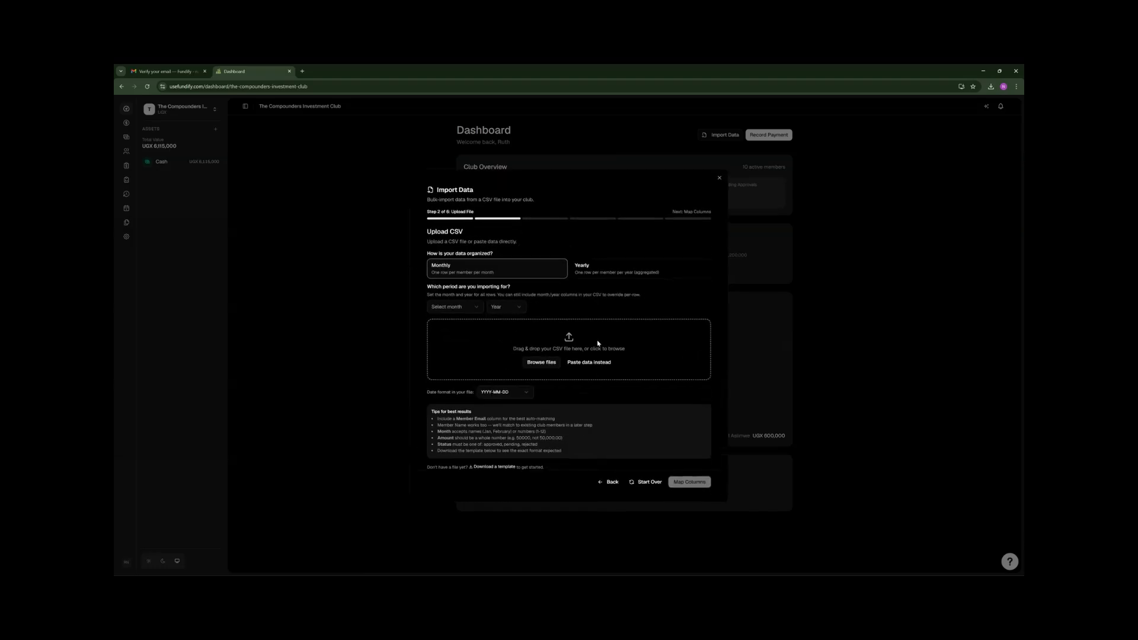
click(599, 272)
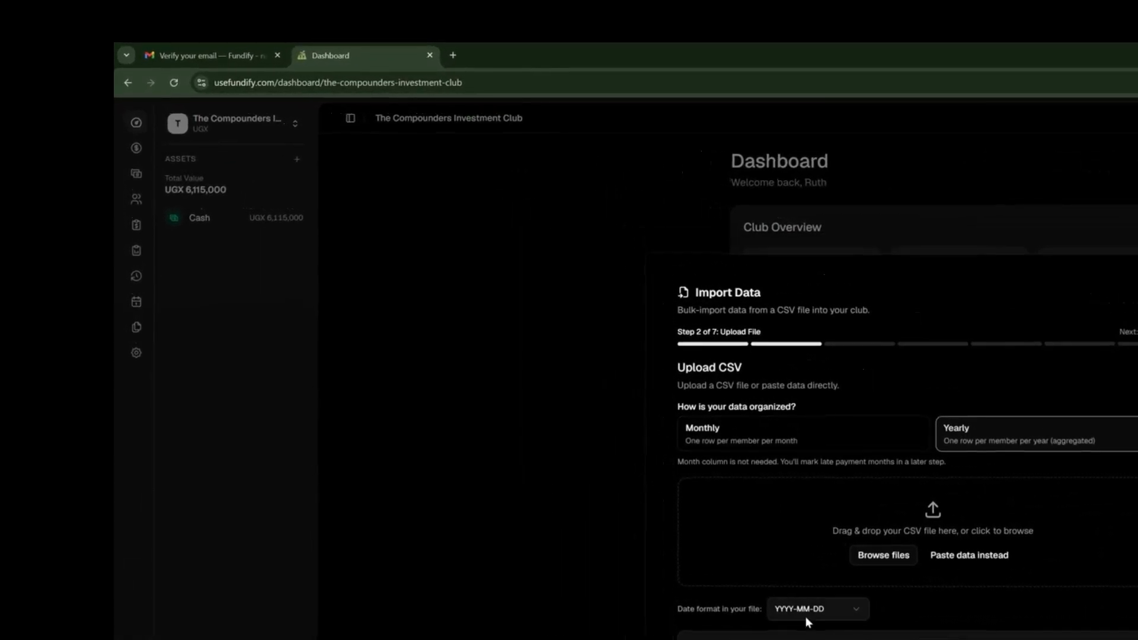
click(805, 616)
click(800, 626)
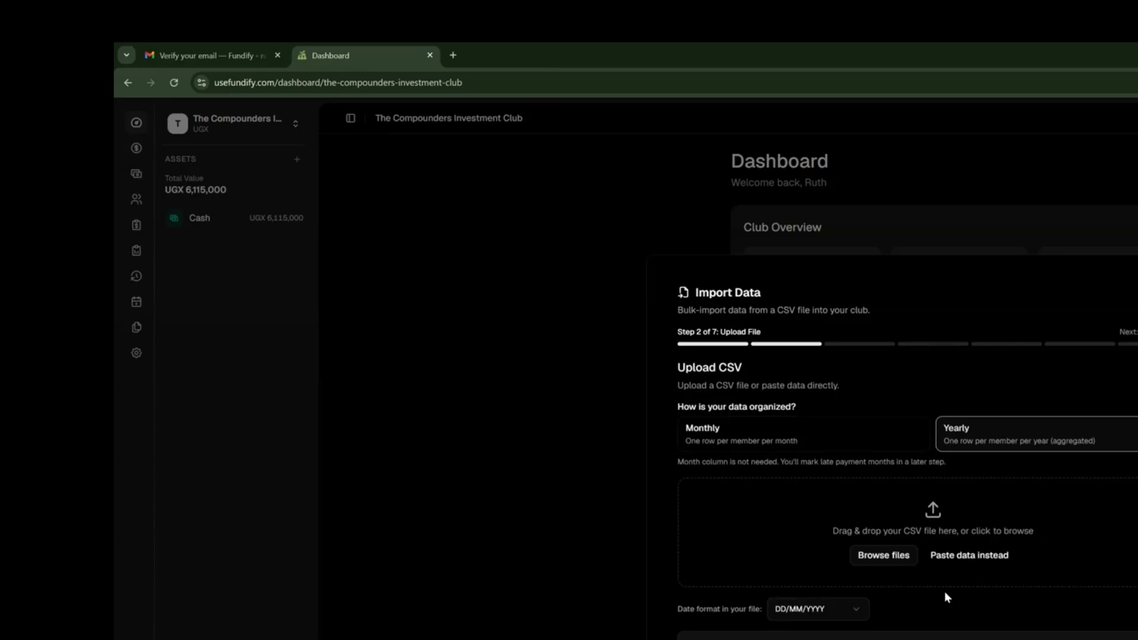
click(954, 554)
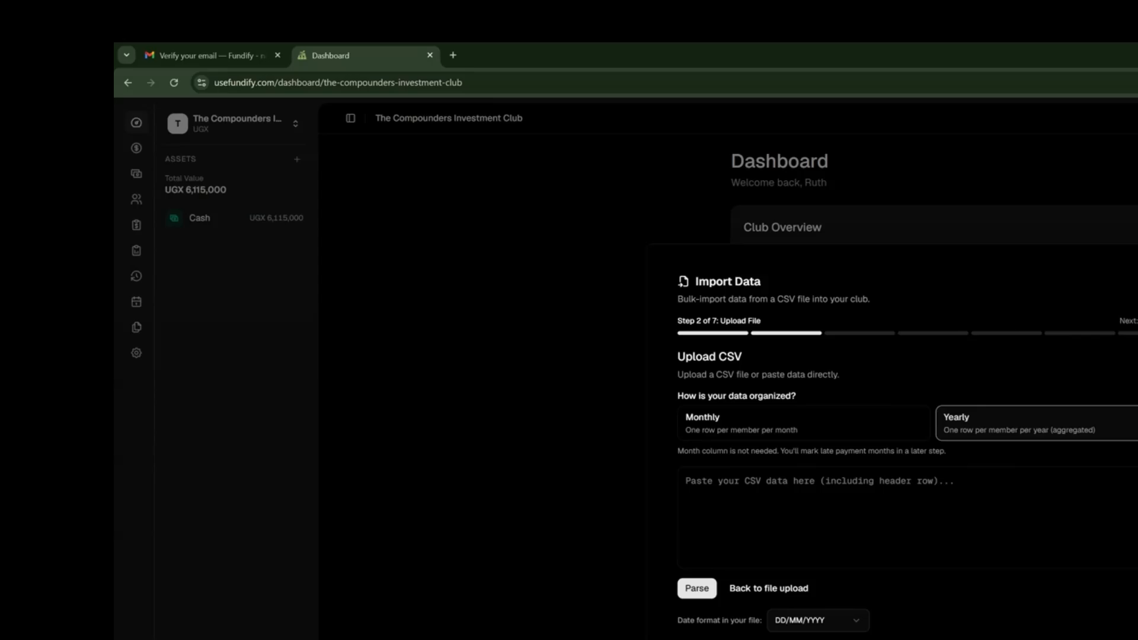
Switch to Excel and copy the 2023 contributions table, A1:F11, including its header row.
key(alt+Tab)
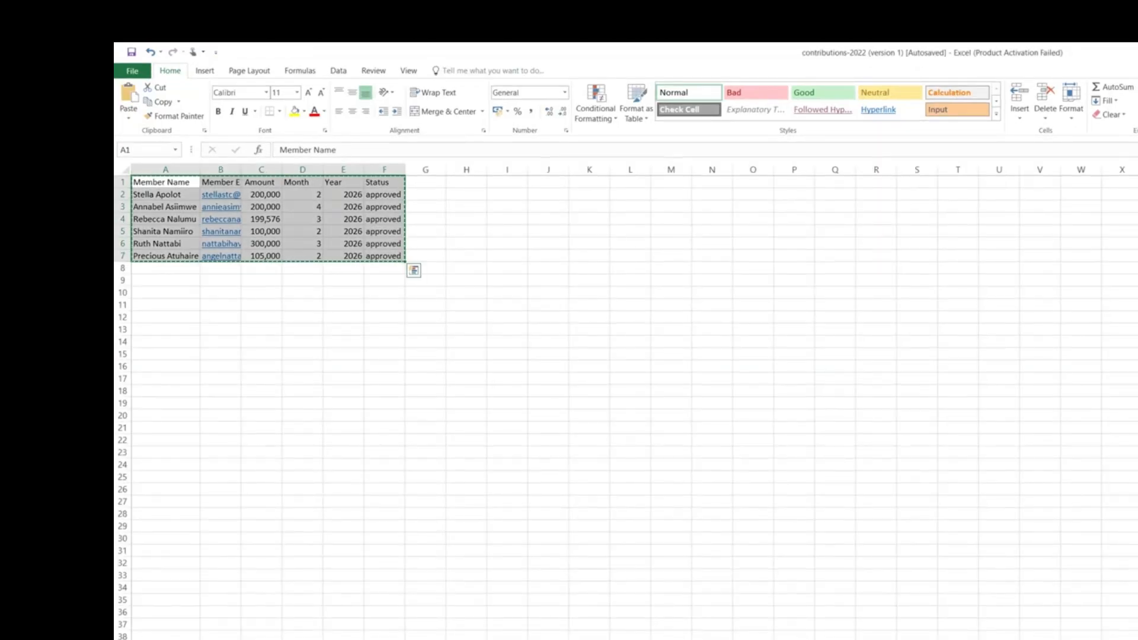
key(ctrl+v)
click(222, 293)
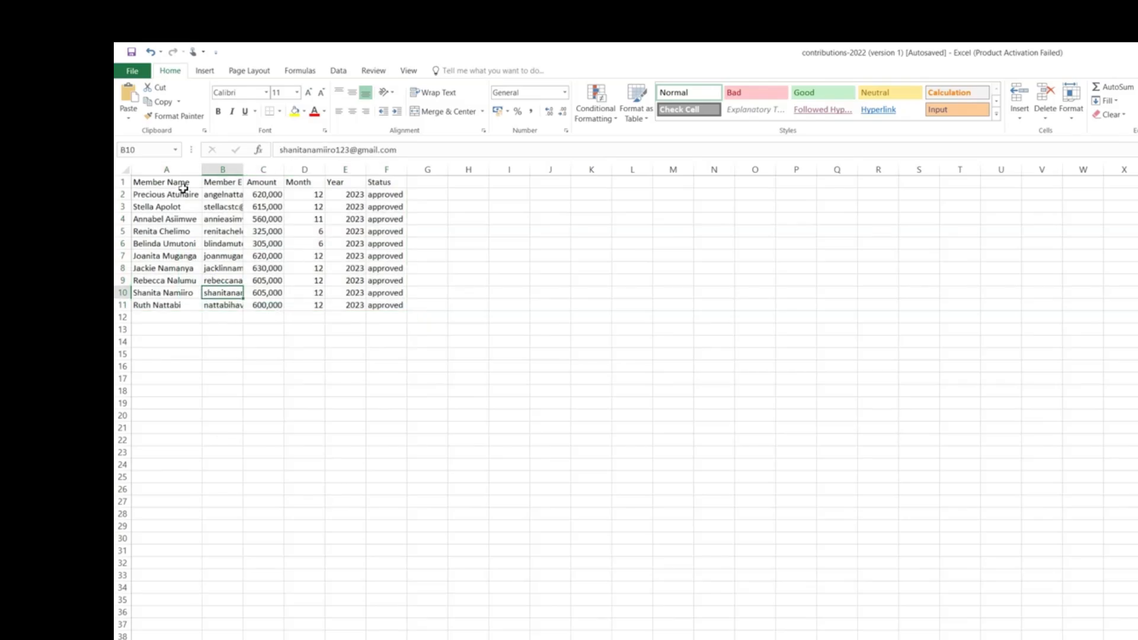
drag(168, 182, 381, 303)
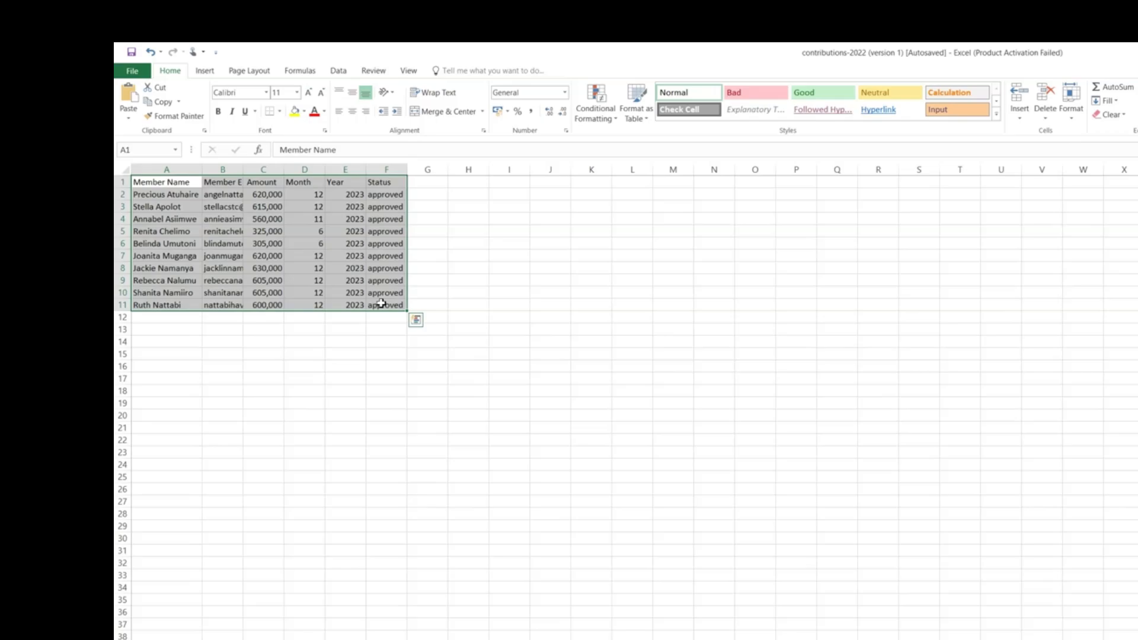
key(ctrl+c)
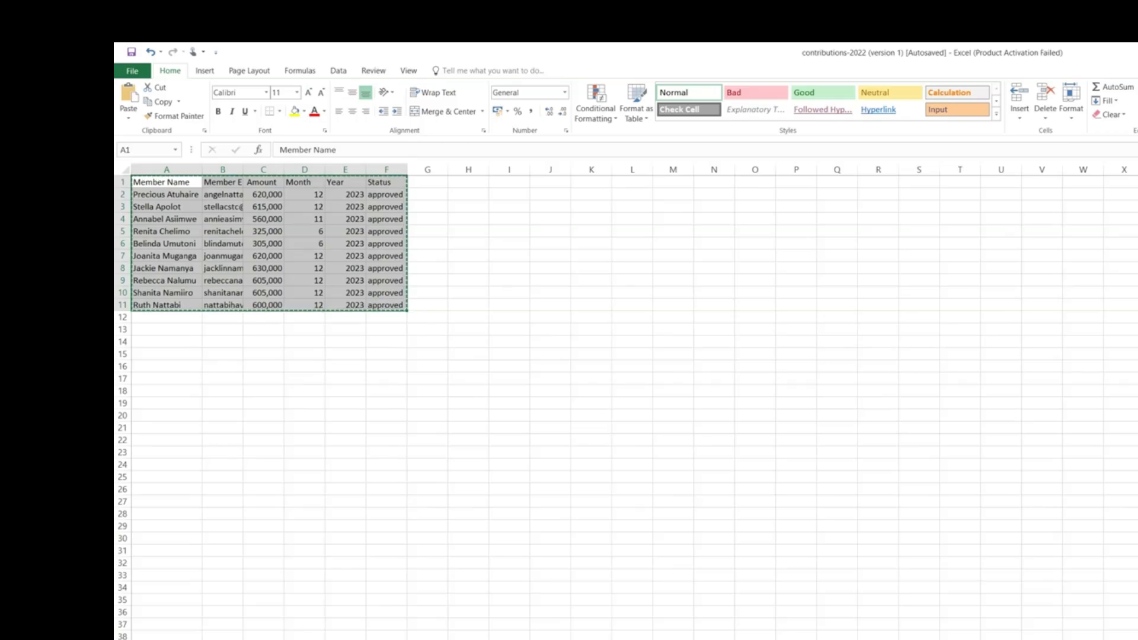
Switch back to Fundify, paste the copied 2023 contributions into the CSV data field and parse them.
key(alt+Tab)
click(734, 497)
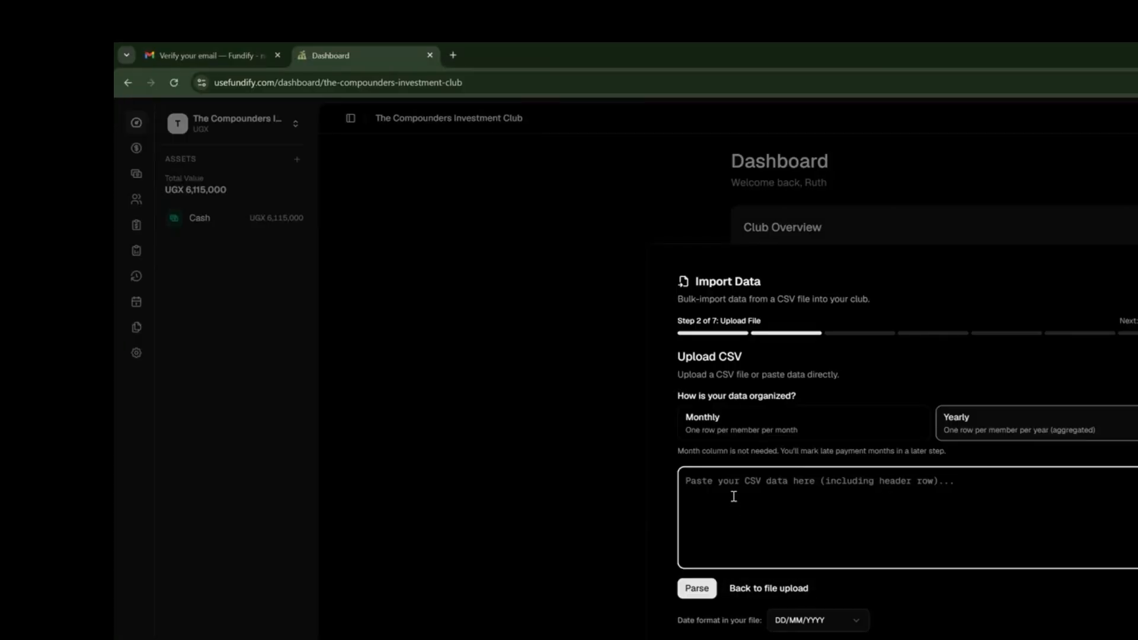
key(ctrl+v)
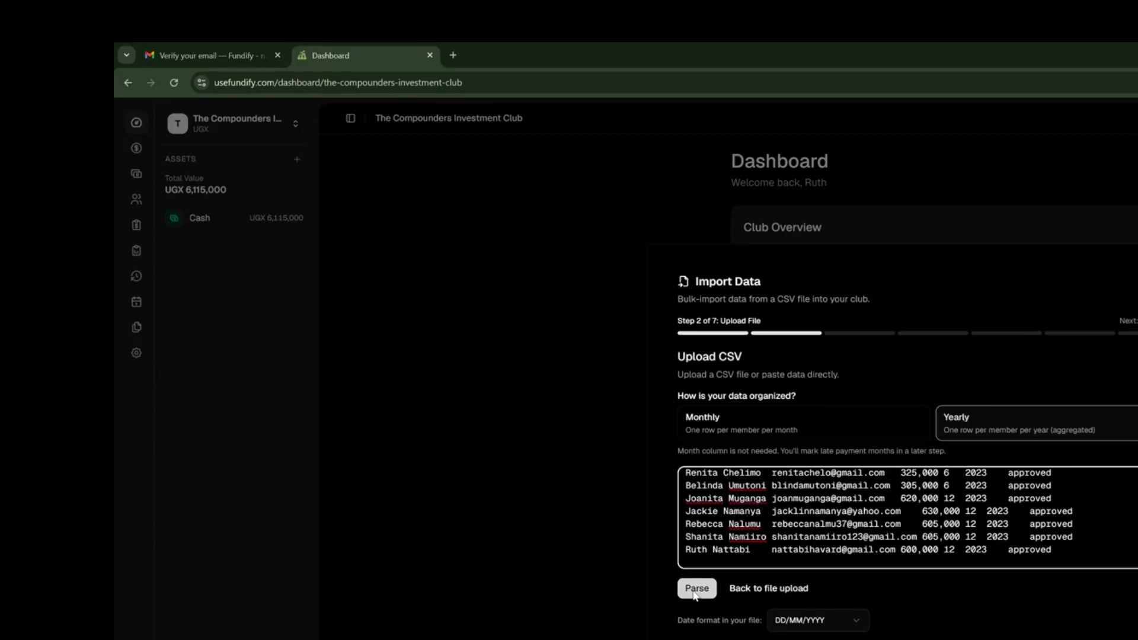
click(695, 590)
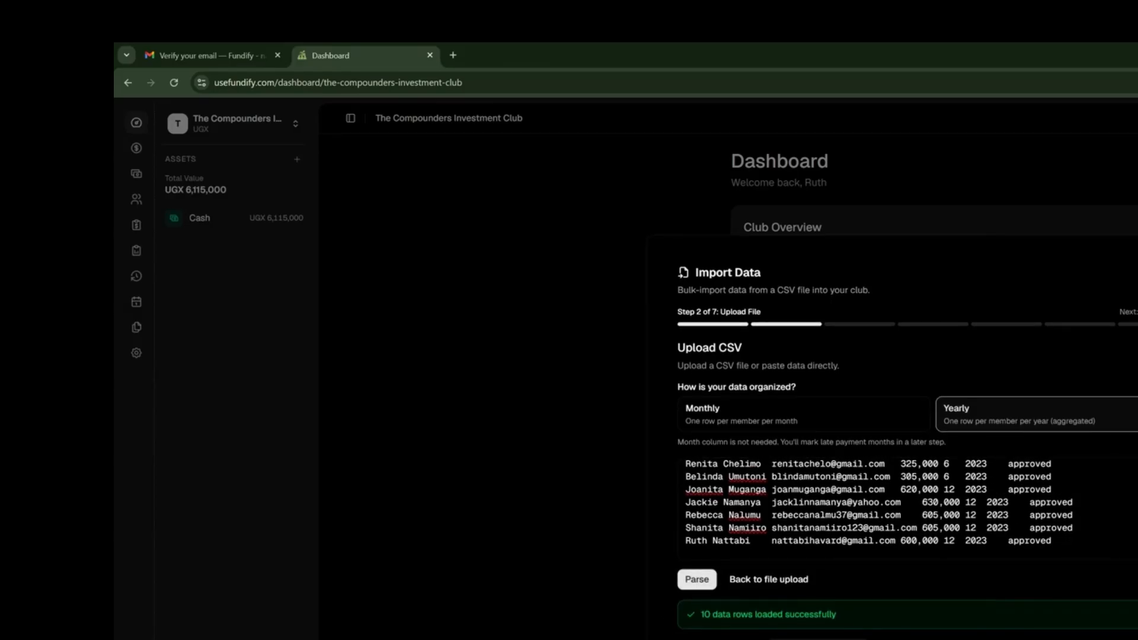
Accept the suggested column mapping, previewed rows and member matches, and continue to marking the monthly payment status.
click(707, 461)
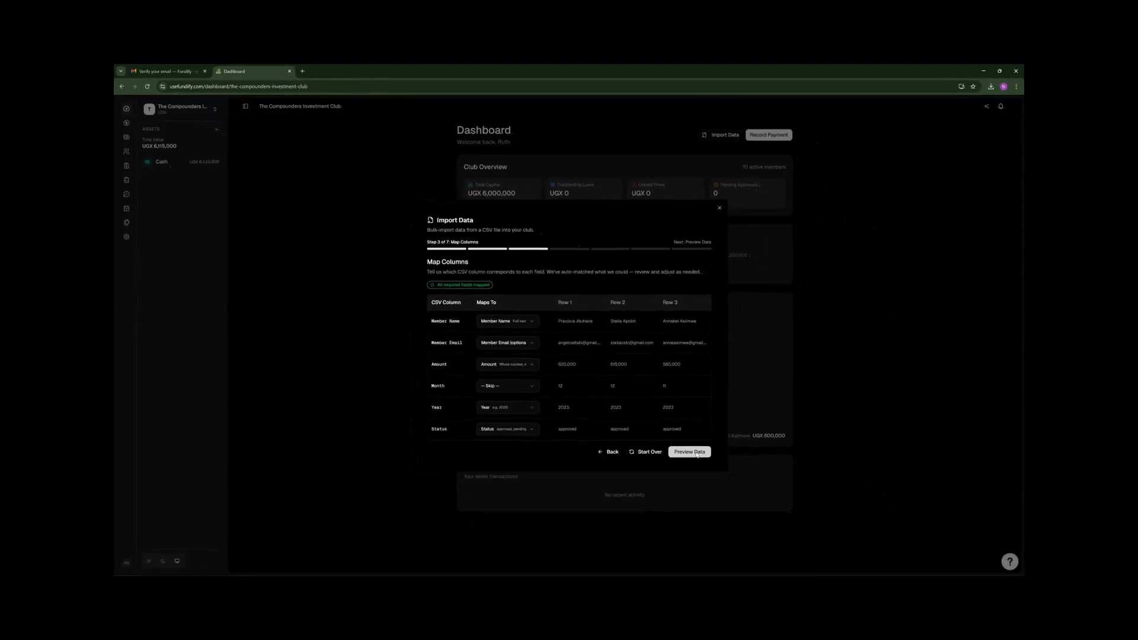
click(689, 451)
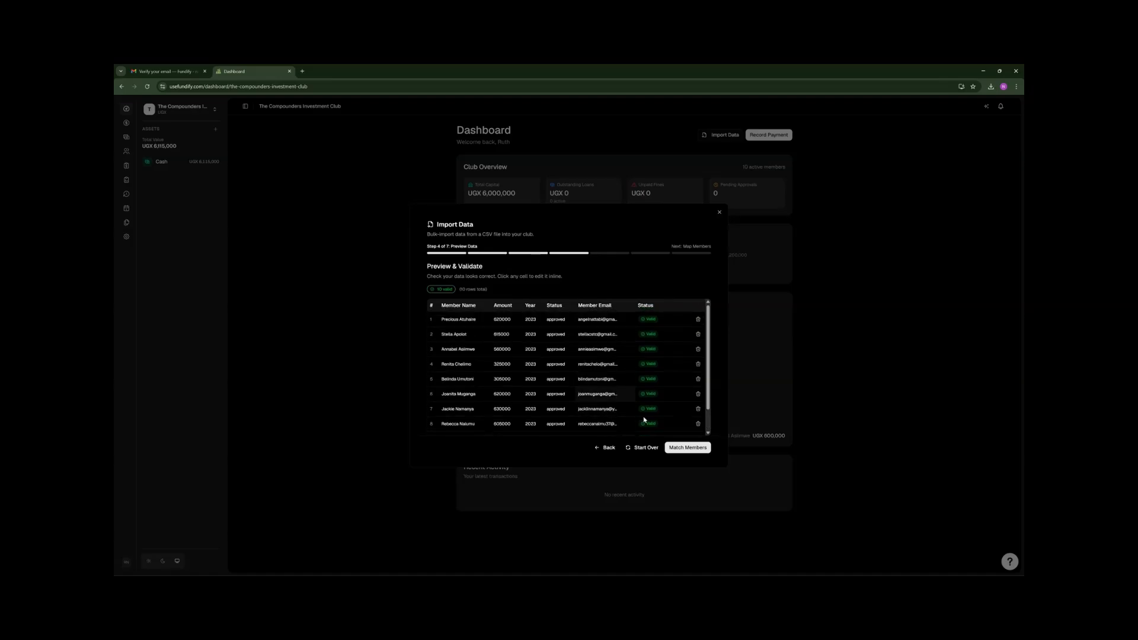
click(682, 449)
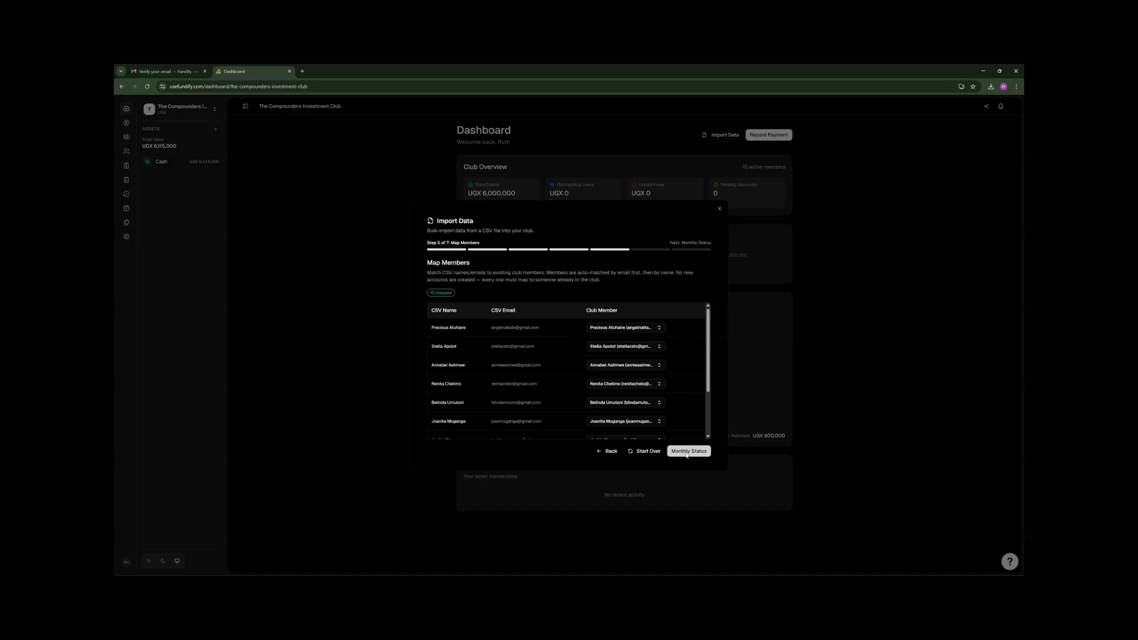
click(687, 452)
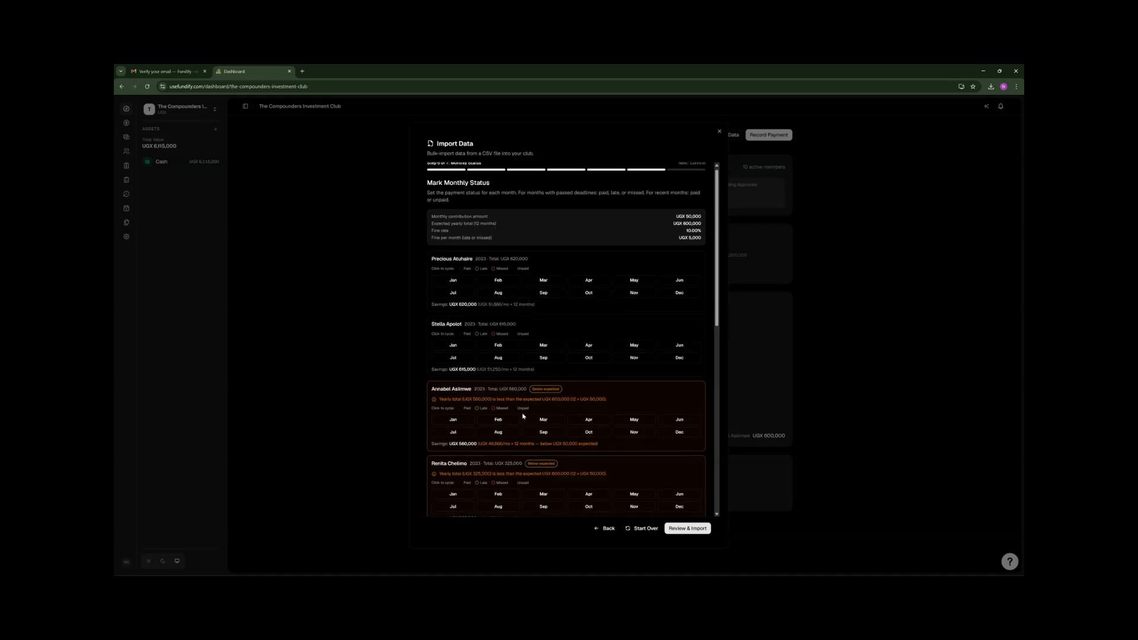
Mark July as missed and May and June as late for the third member, whose 2023 total is UGX 560,000.
scroll(656, 412, down, 1)
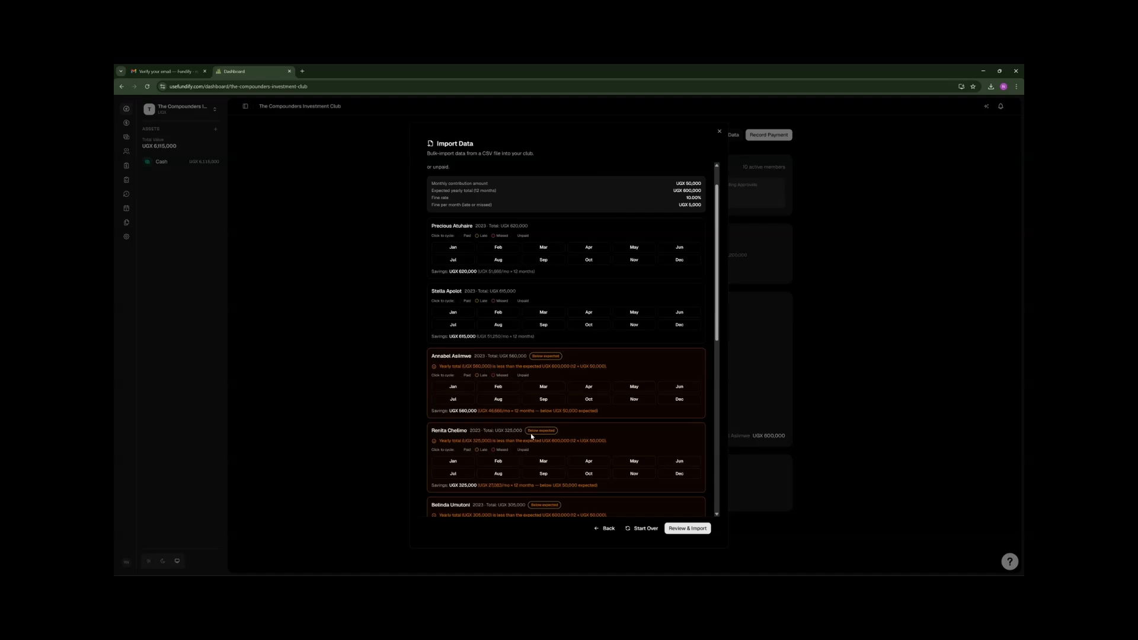
scroll(545, 432, up, 1)
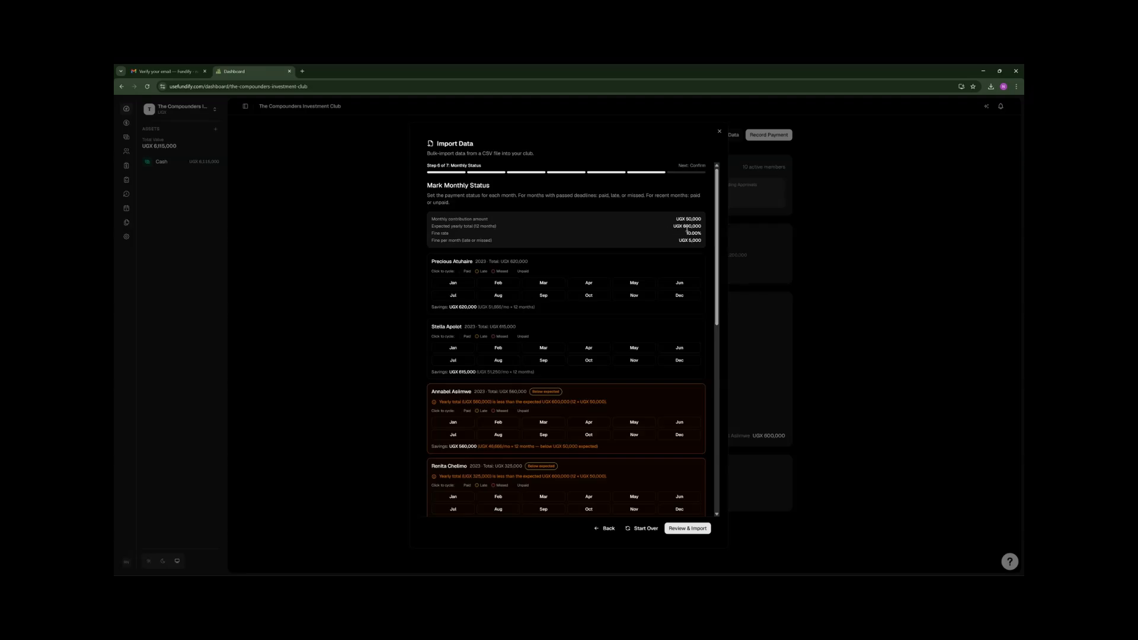
scroll(582, 434, down, 3)
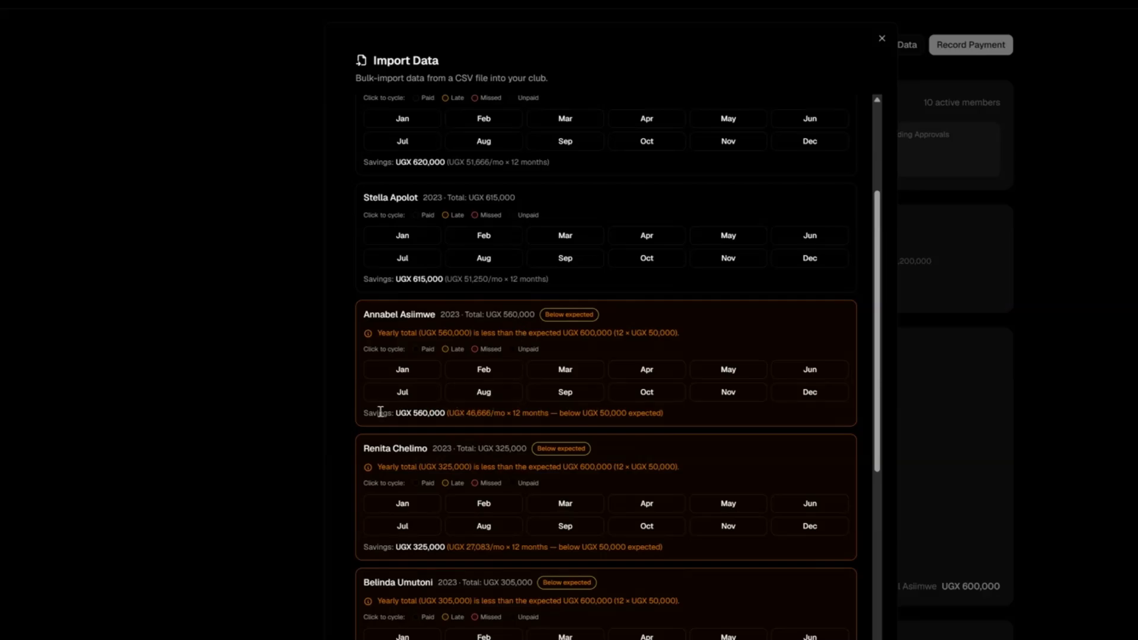
click(417, 394)
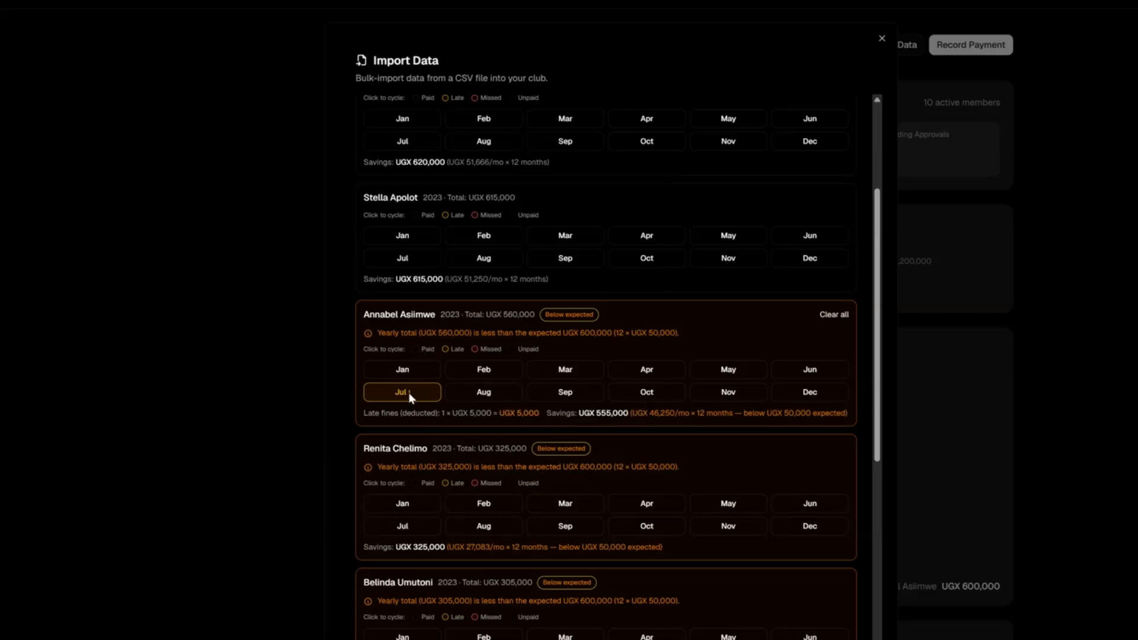
click(408, 392)
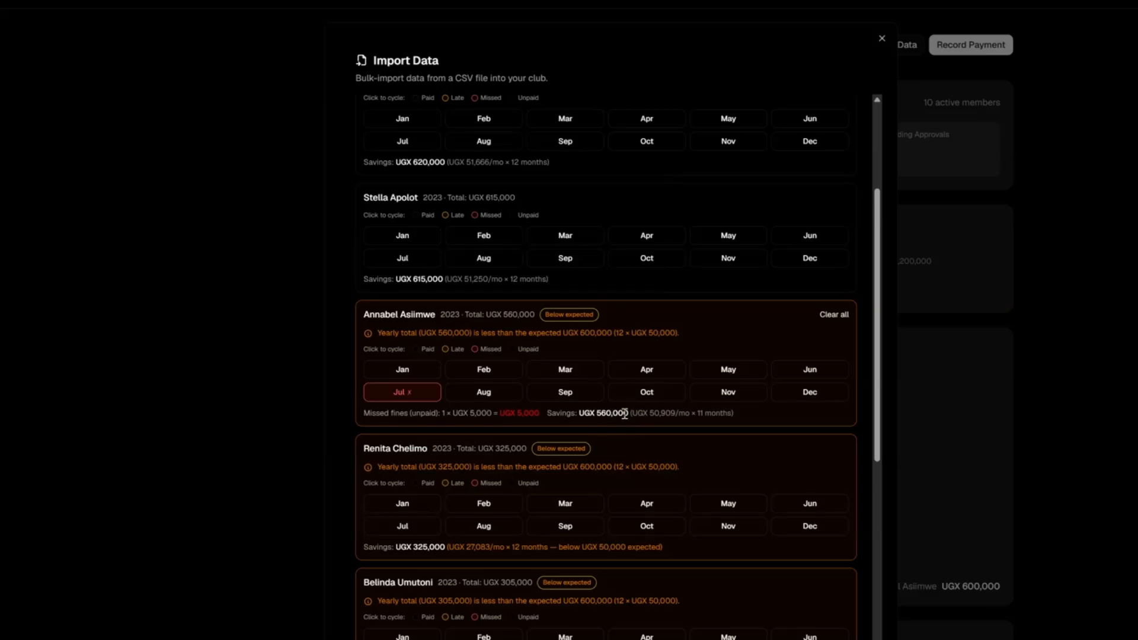
click(727, 372)
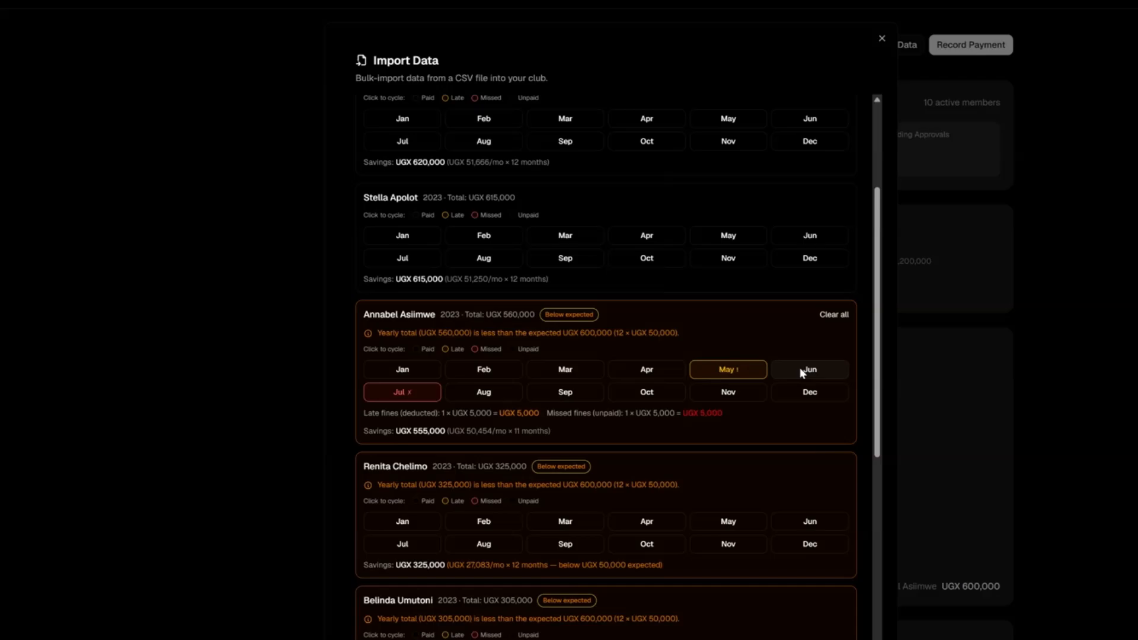
click(801, 372)
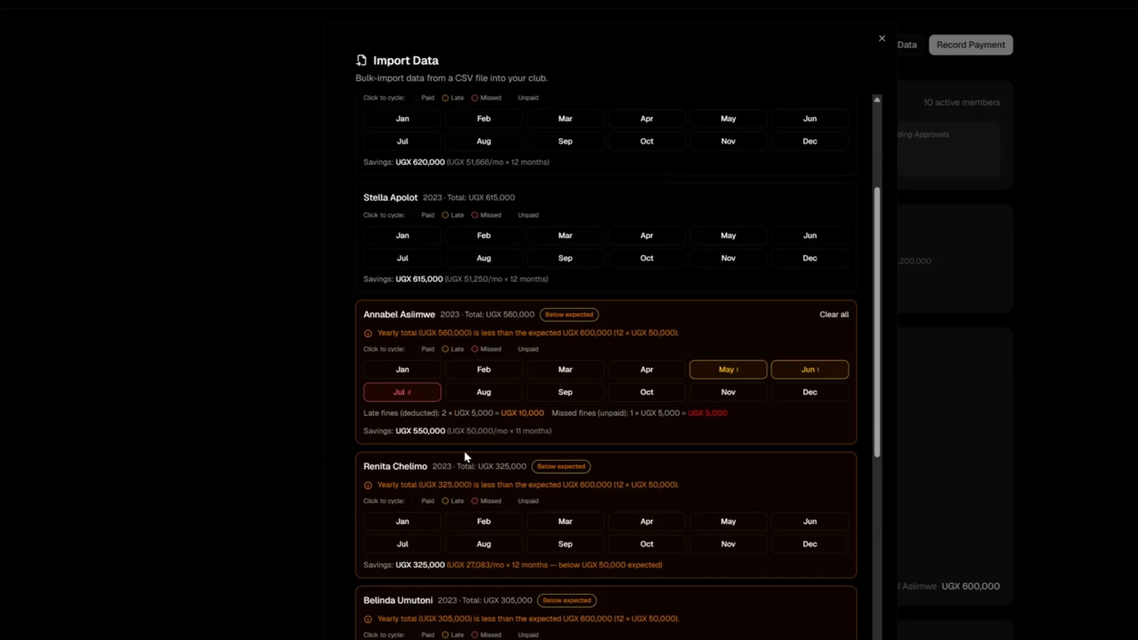
Mark January to April 2023 as late for the first member, whose yearly total is UGX 620,000.
scroll(534, 496, down, 1)
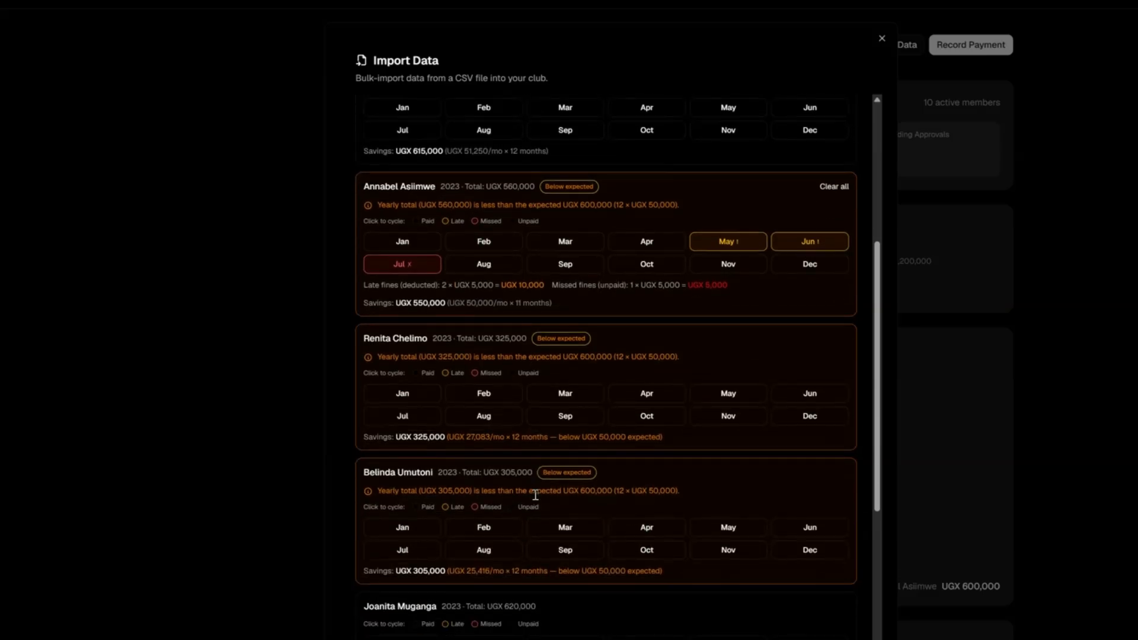
scroll(551, 444, down, 1)
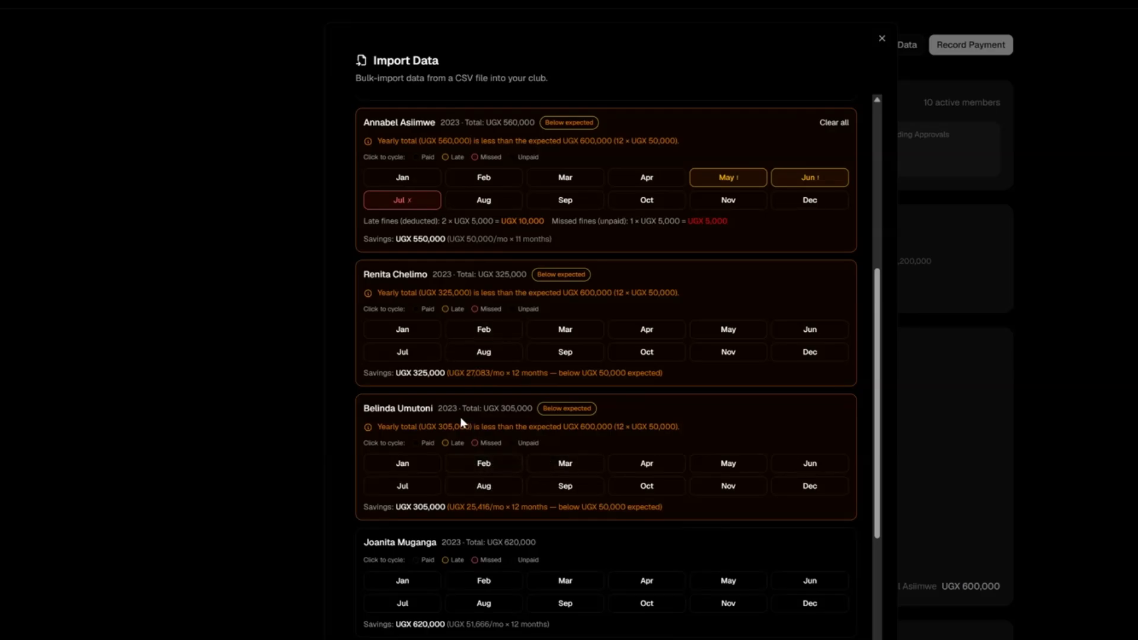
scroll(461, 418, up, 1)
scroll(461, 418, up, 6)
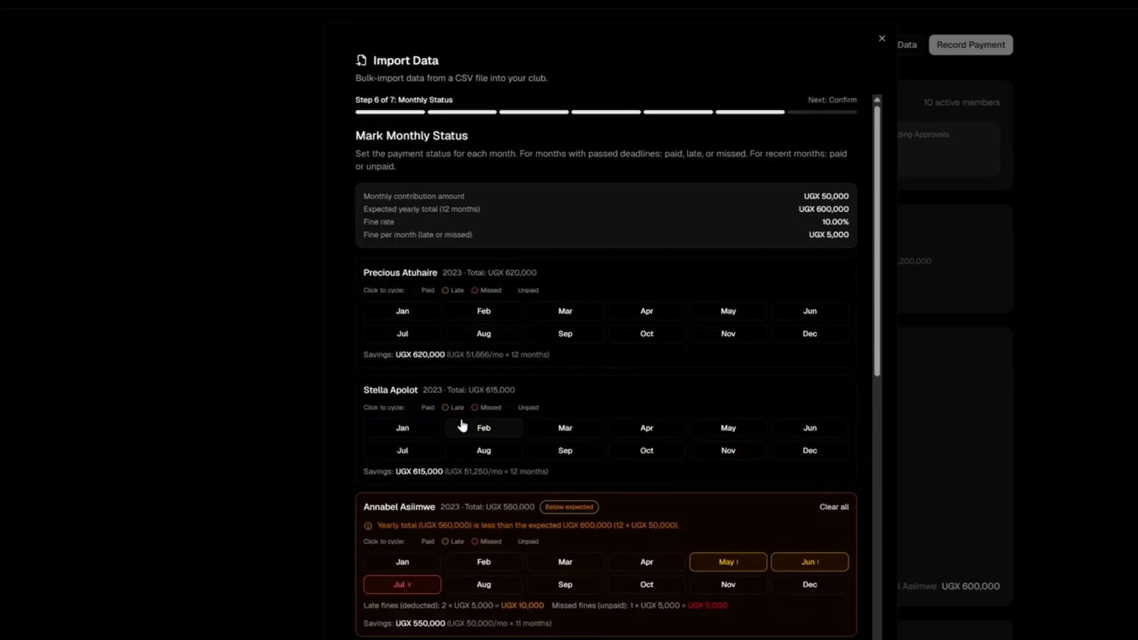
scroll(463, 424, down, 2)
scroll(461, 419, up, 2)
click(410, 312)
click(496, 313)
click(565, 311)
click(634, 309)
Mark March to May 2023 as late for the second member, whose yearly total is UGX 615,000.
click(571, 429)
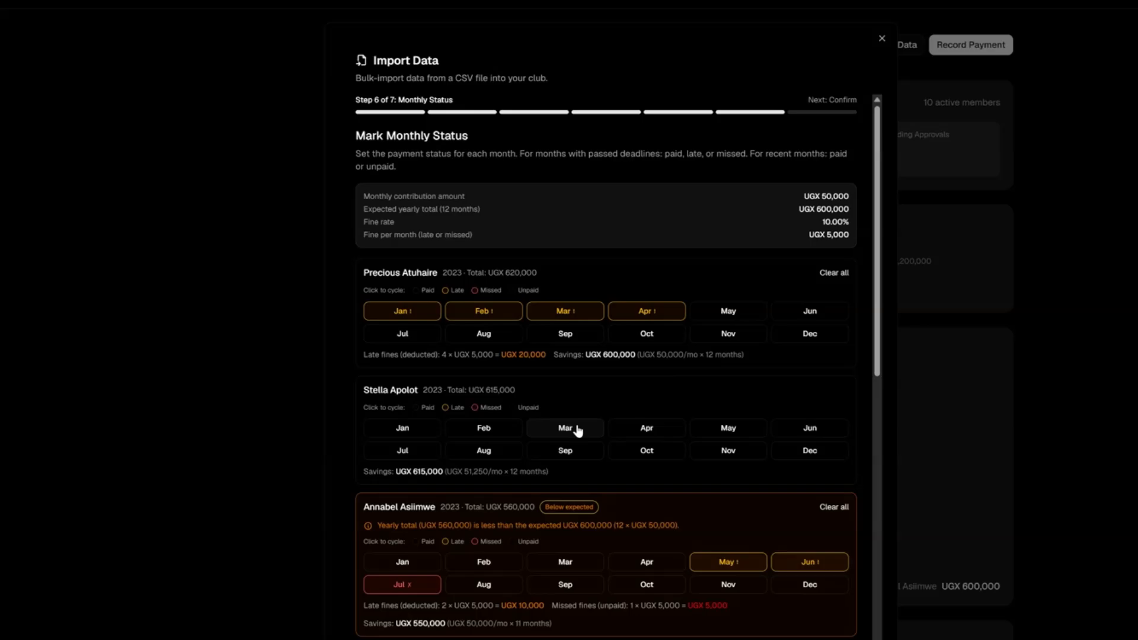
click(647, 428)
click(714, 429)
Mark July to December 2023 as missed for the fourth member, whose yearly total is UGX 325,000.
scroll(670, 446, down, 5)
click(409, 416)
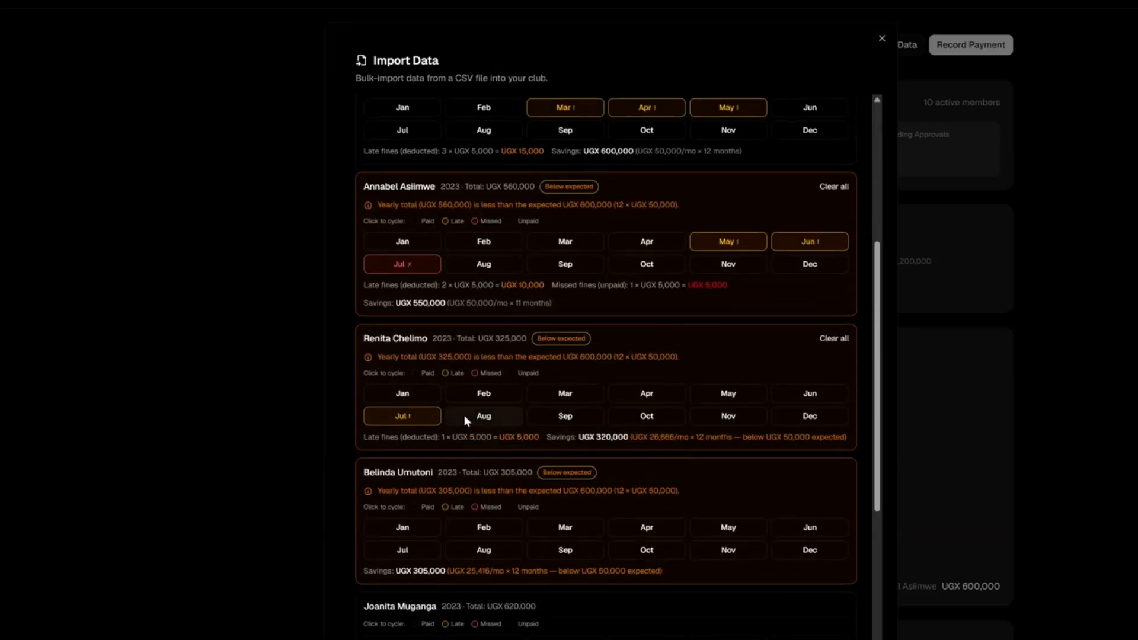
click(486, 416)
click(565, 416)
click(640, 418)
click(729, 418)
click(836, 419)
click(829, 418)
click(752, 418)
click(643, 417)
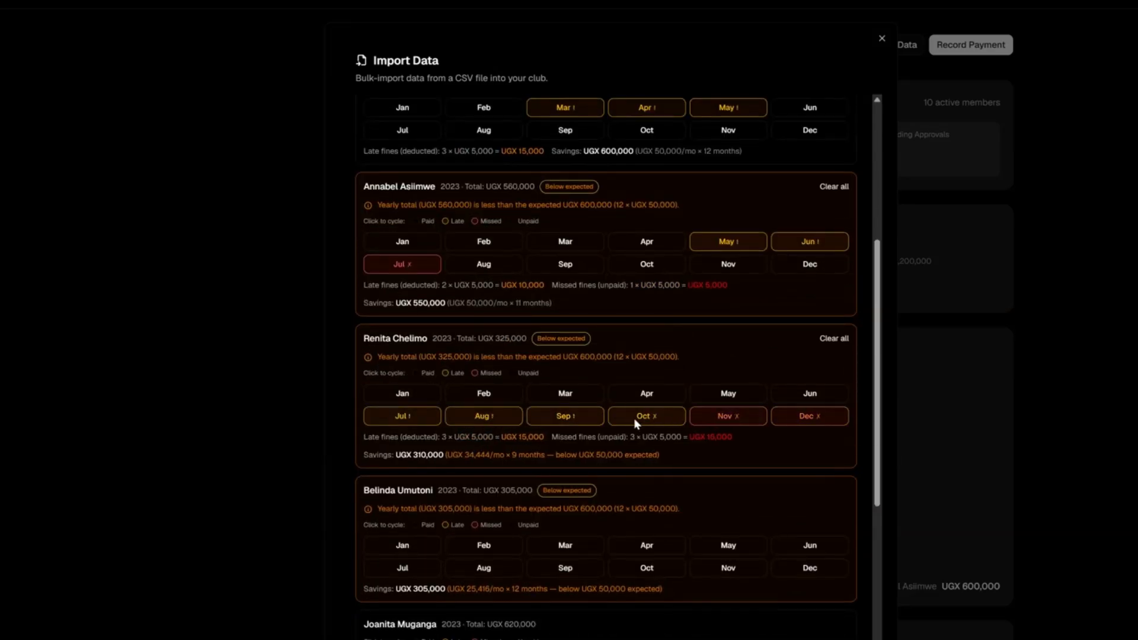
click(562, 417)
click(483, 415)
click(408, 415)
Mark January to May 2023 as late for the fourth member, whose yearly total is UGX 325,000.
click(403, 394)
click(483, 393)
click(565, 393)
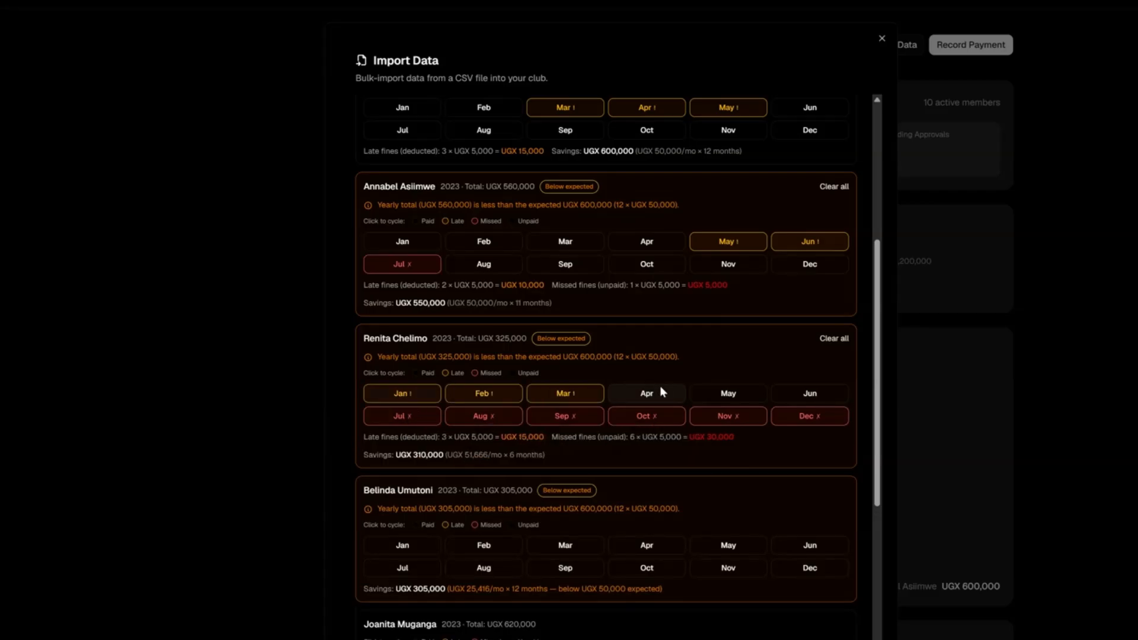
click(647, 393)
click(719, 394)
Mark July to December as missed and April as late for the fifth member, whose 2023 total is UGX 305,000.
scroll(654, 396, down, 2)
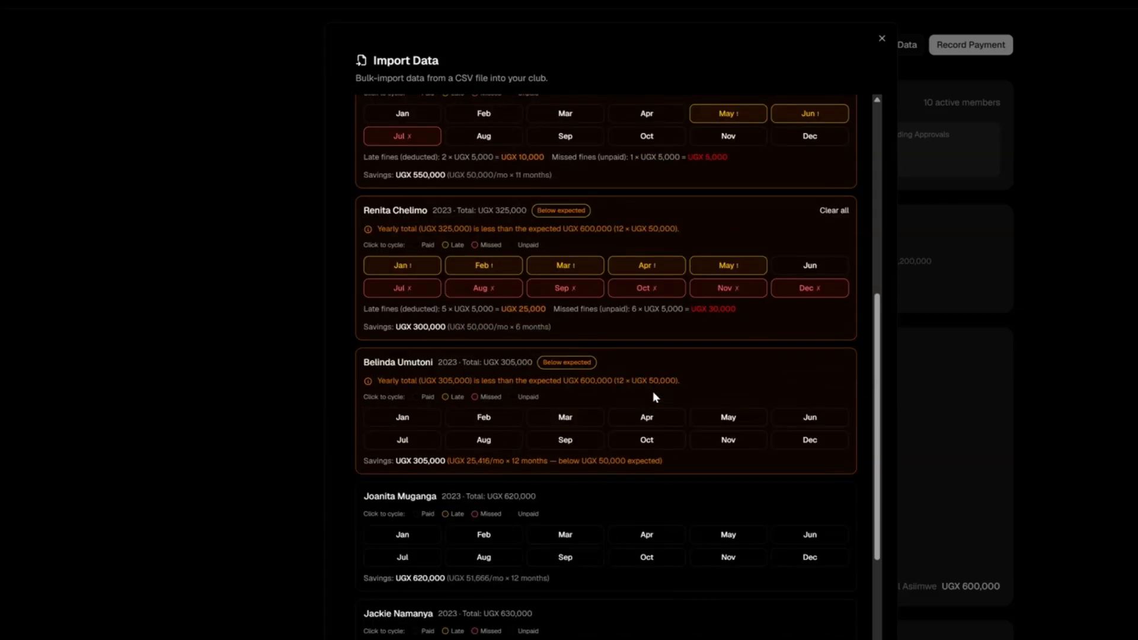
click(423, 441)
click(421, 442)
click(492, 442)
click(493, 442)
click(584, 442)
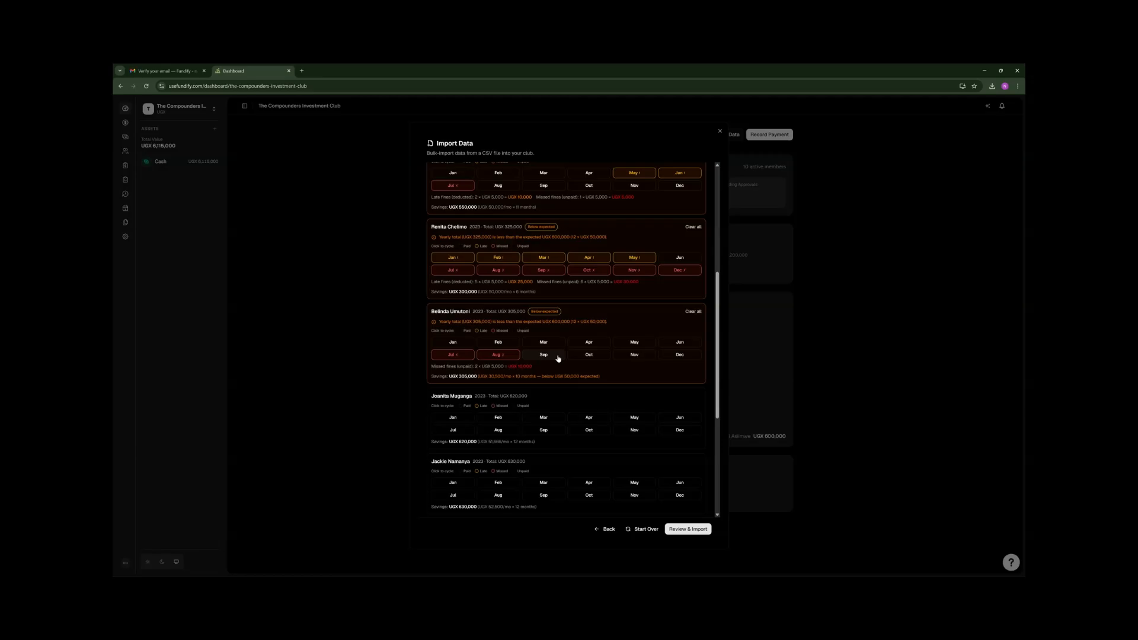
click(589, 442)
click(587, 354)
click(589, 353)
click(633, 354)
click(634, 354)
click(678, 353)
click(679, 353)
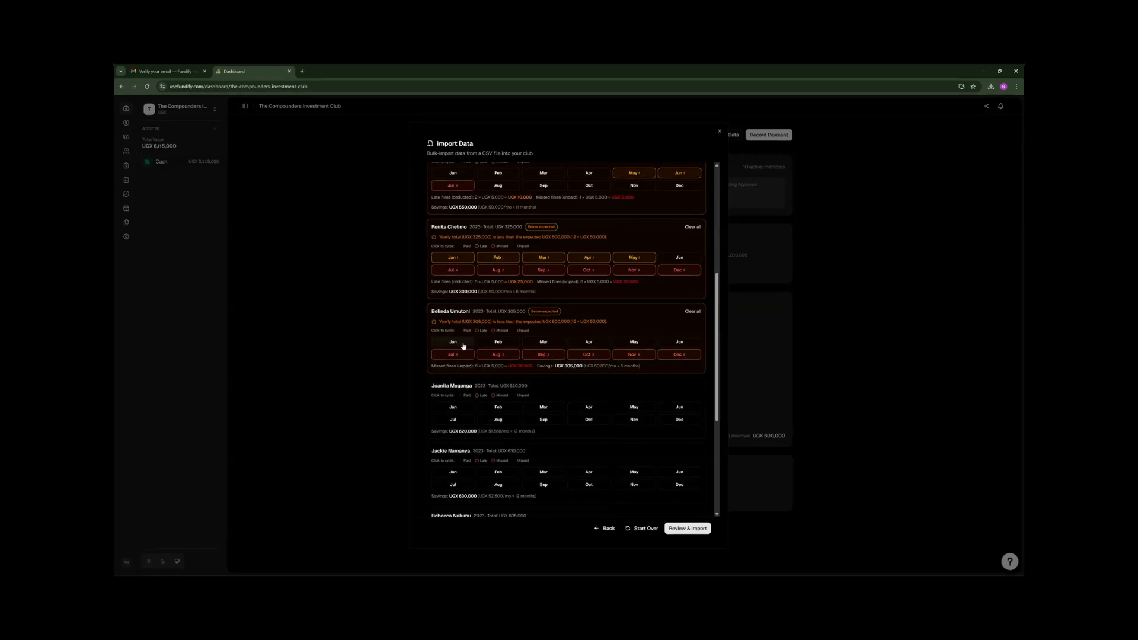
click(598, 343)
scroll(561, 347, down, 2)
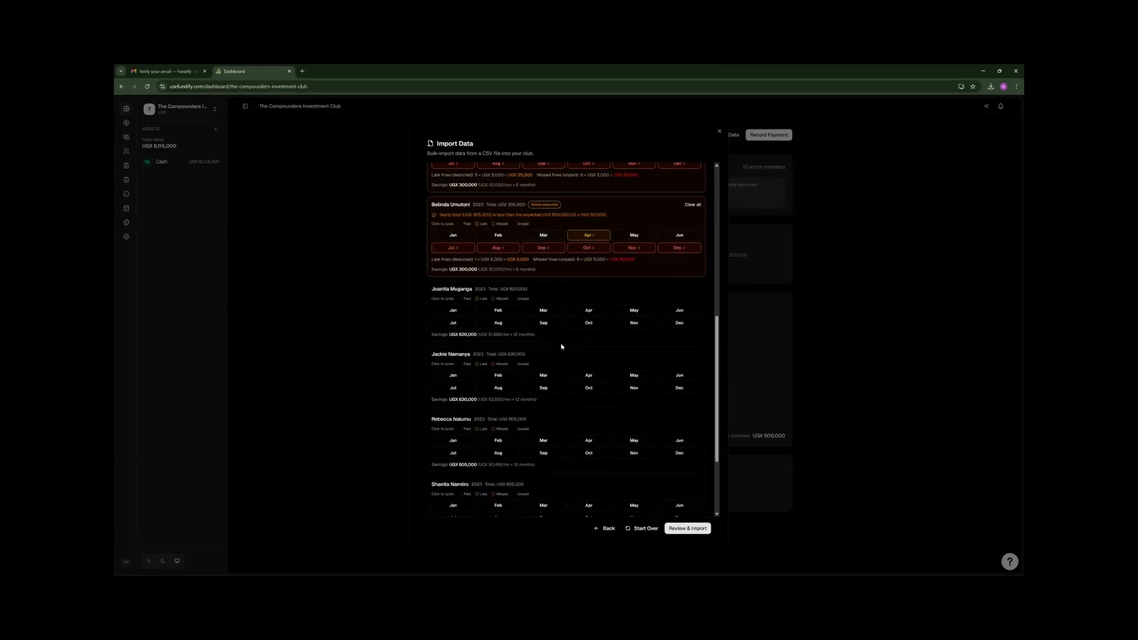
Mark January to April 2023 as late for the sixth member, whose yearly total is UGX 620,000.
click(465, 311)
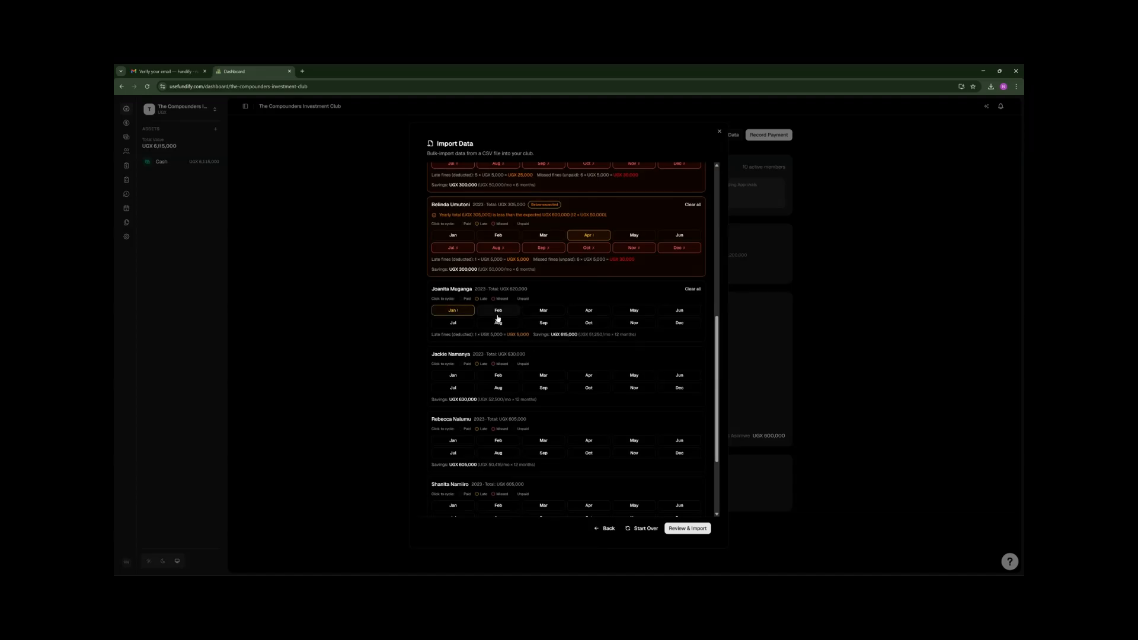
click(498, 310)
click(542, 310)
click(588, 311)
Mark January to June 2023 as late for the seventh member, whose yearly total is UGX 630,000.
click(465, 377)
click(498, 376)
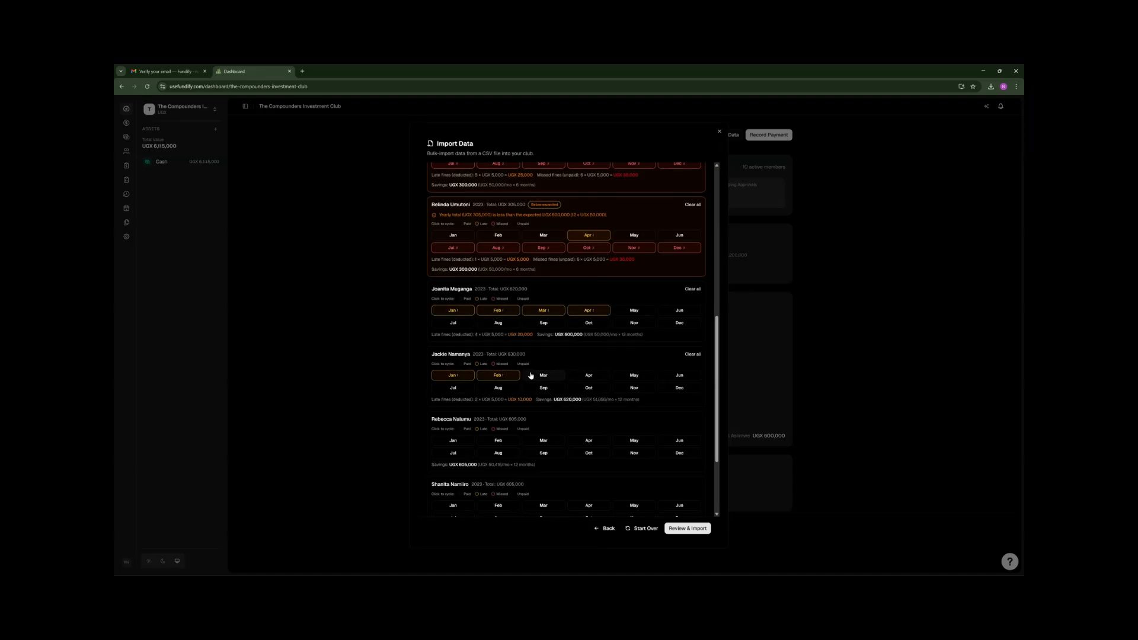
click(543, 376)
click(588, 376)
click(633, 376)
click(677, 375)
Mark December 2023 as late for both members whose yearly total is UGX 605,000.
scroll(678, 380, down, 2)
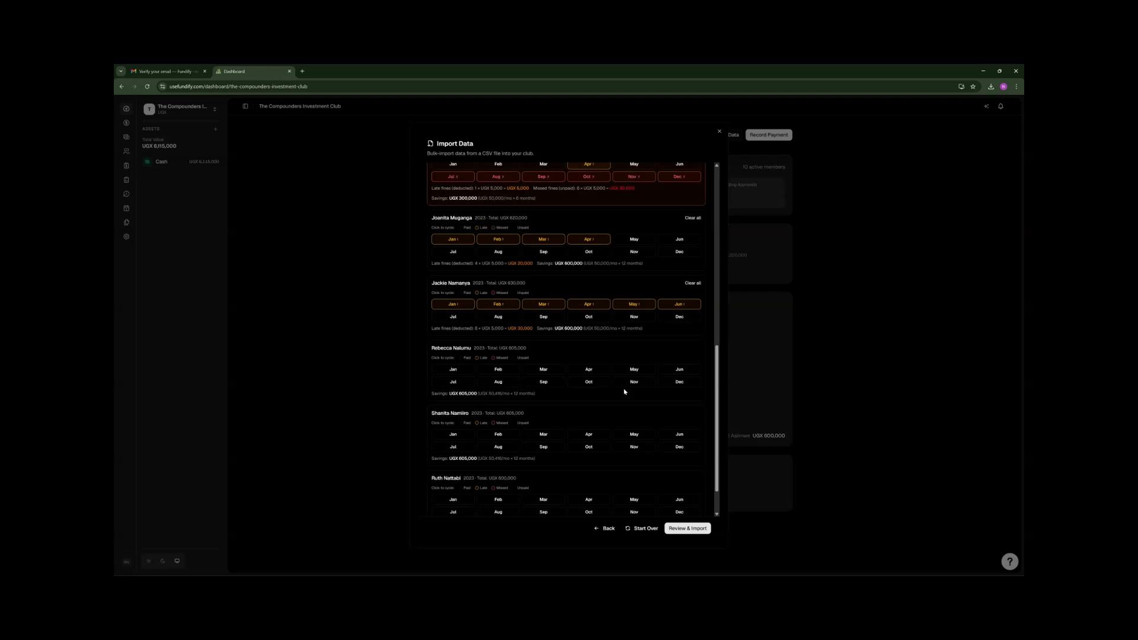
click(679, 382)
scroll(675, 391, down, 1)
click(674, 412)
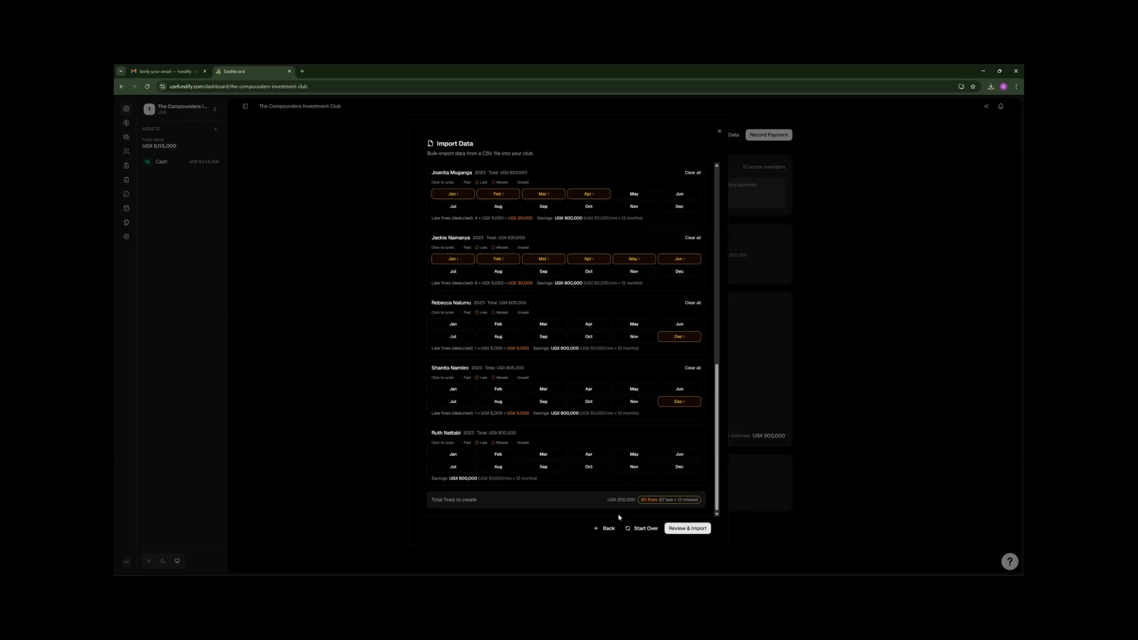
Review and import the 2023 contributions with their fines, and close the import dialog.
click(686, 528)
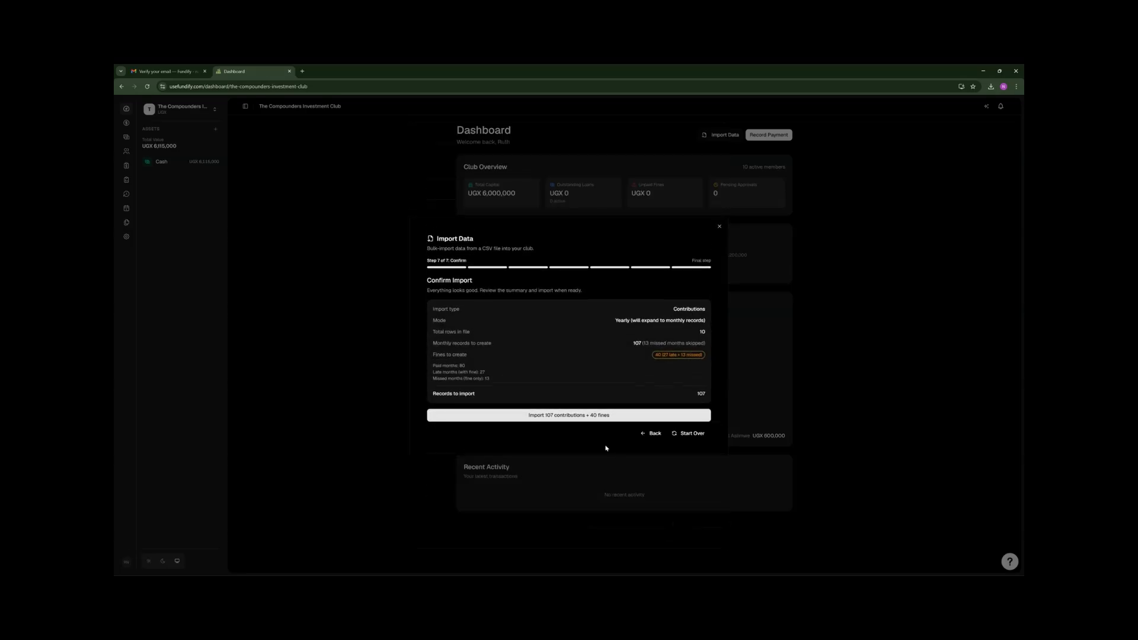
click(583, 416)
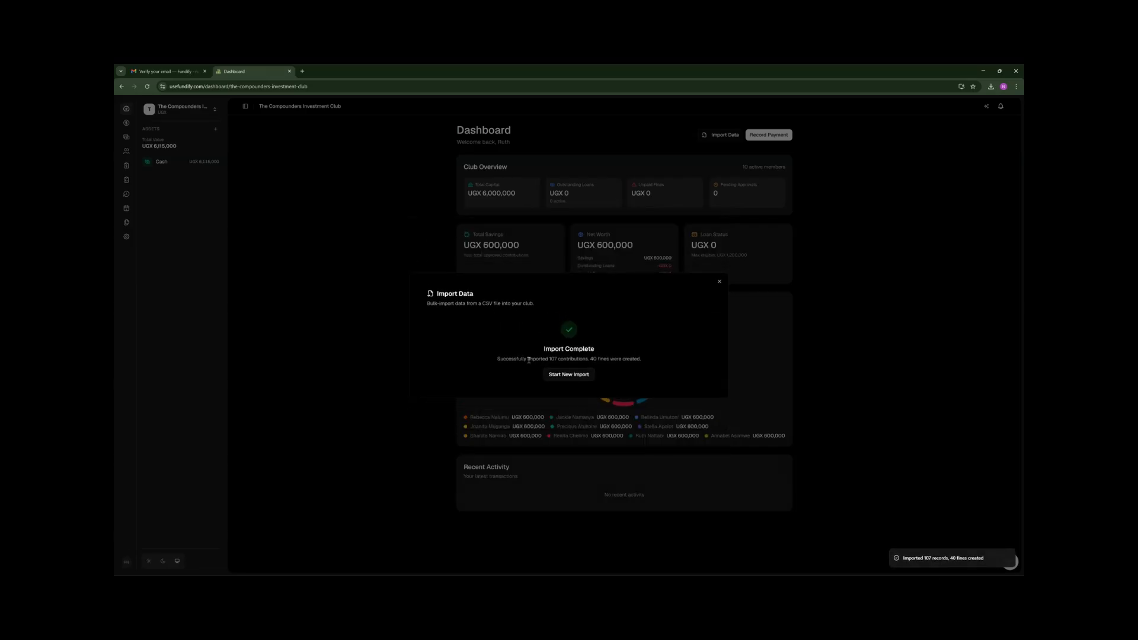
click(719, 283)
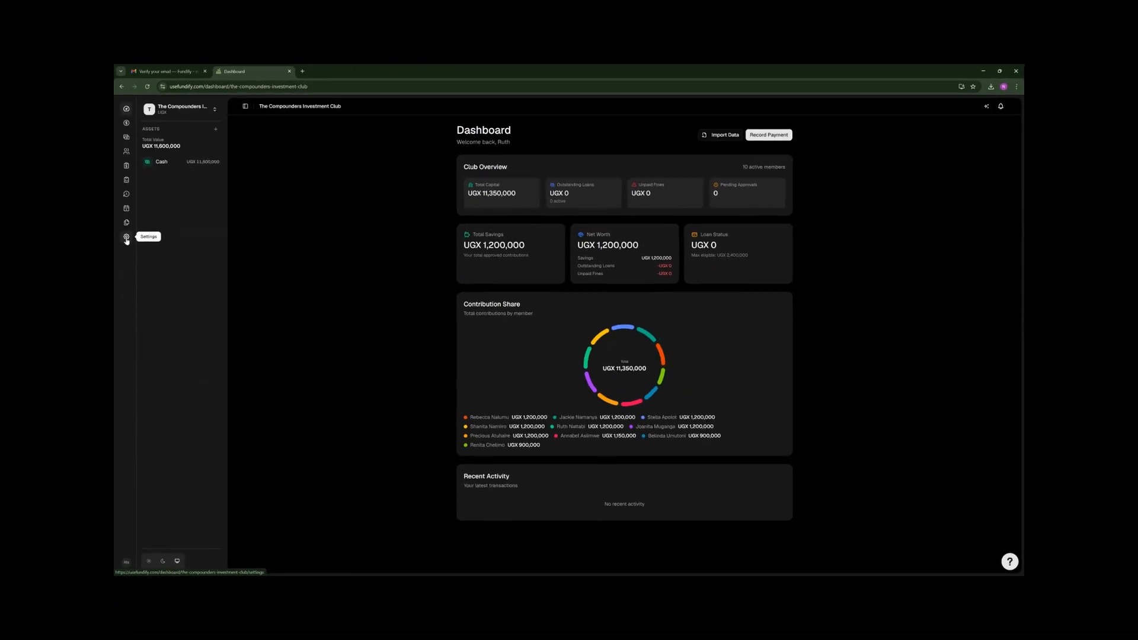
Set the fine rate to 5% in the club's financial rules and save them.
click(126, 237)
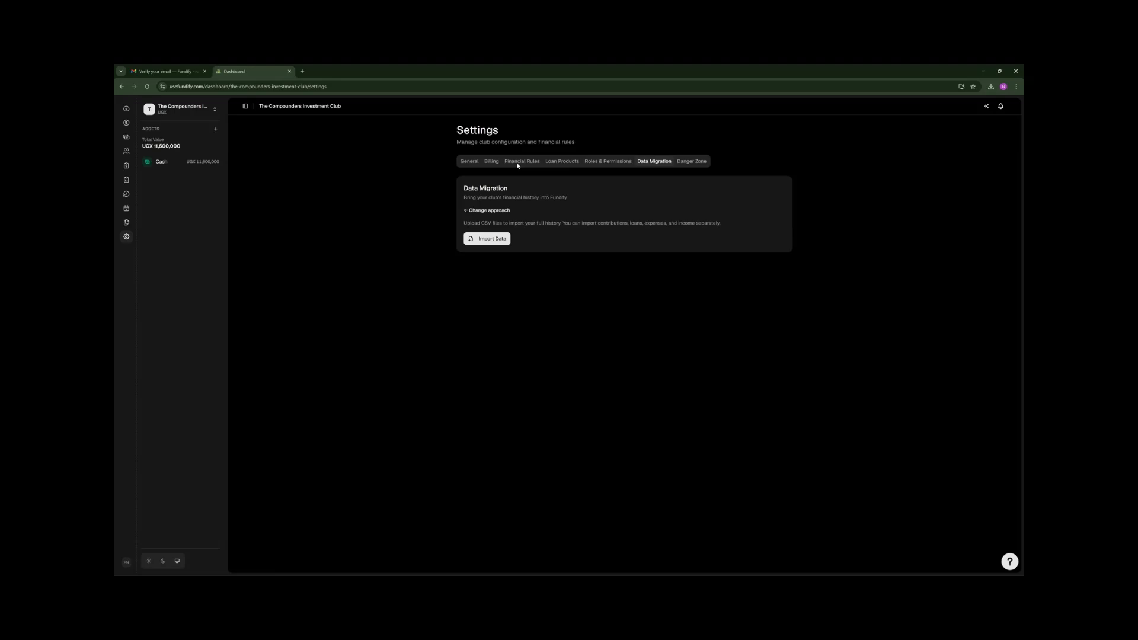
click(518, 164)
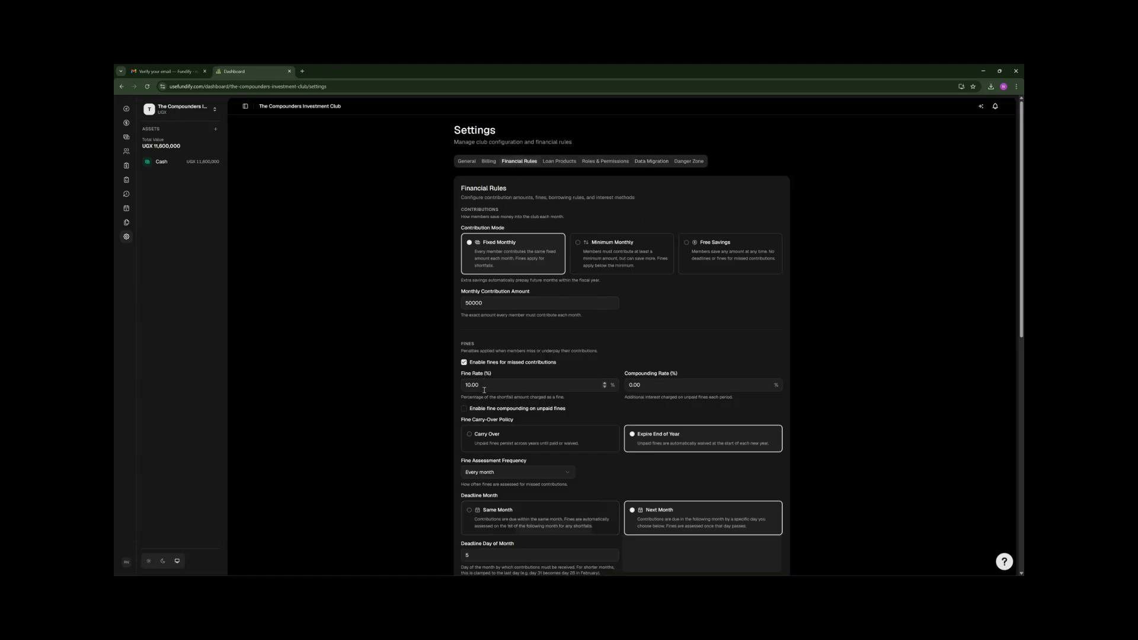
drag(484, 390, 439, 386)
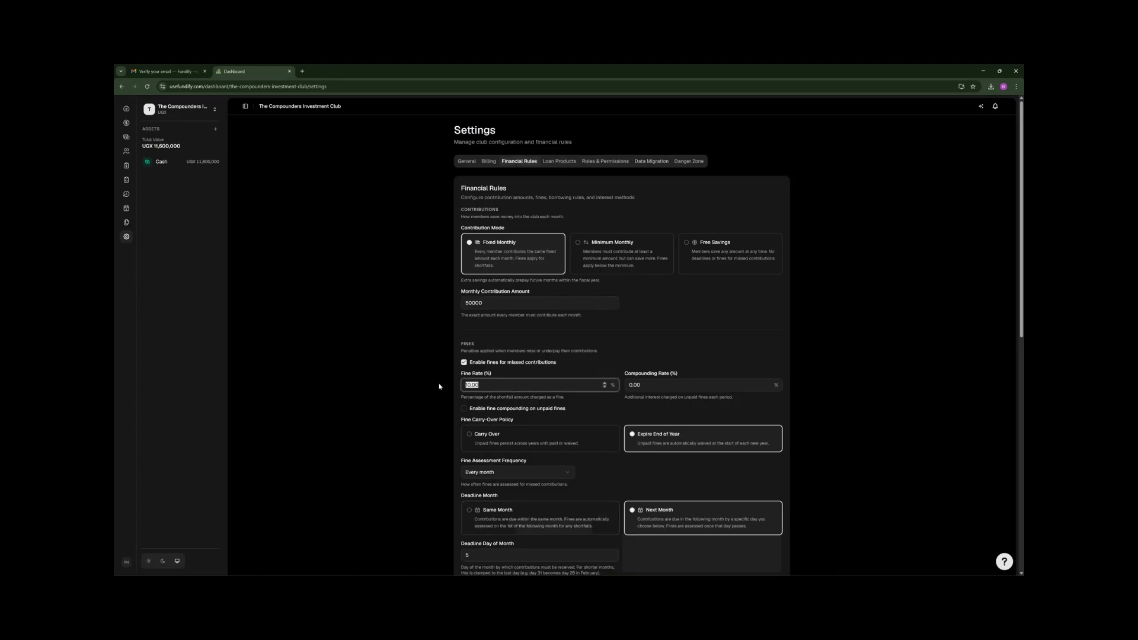
text(5)
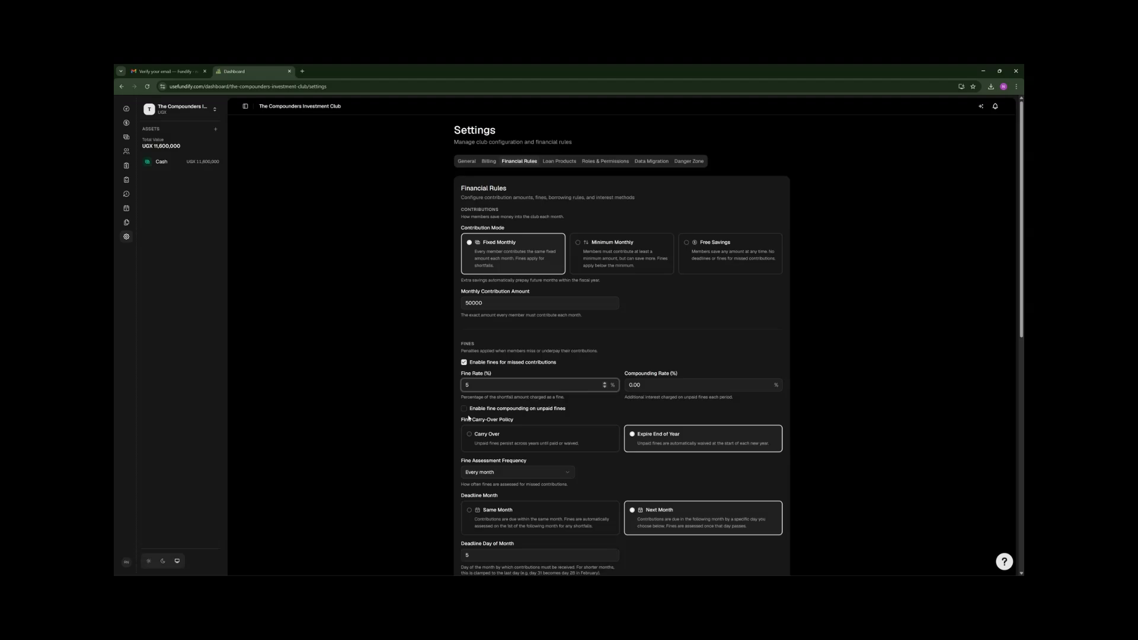
scroll(628, 394, down, 8)
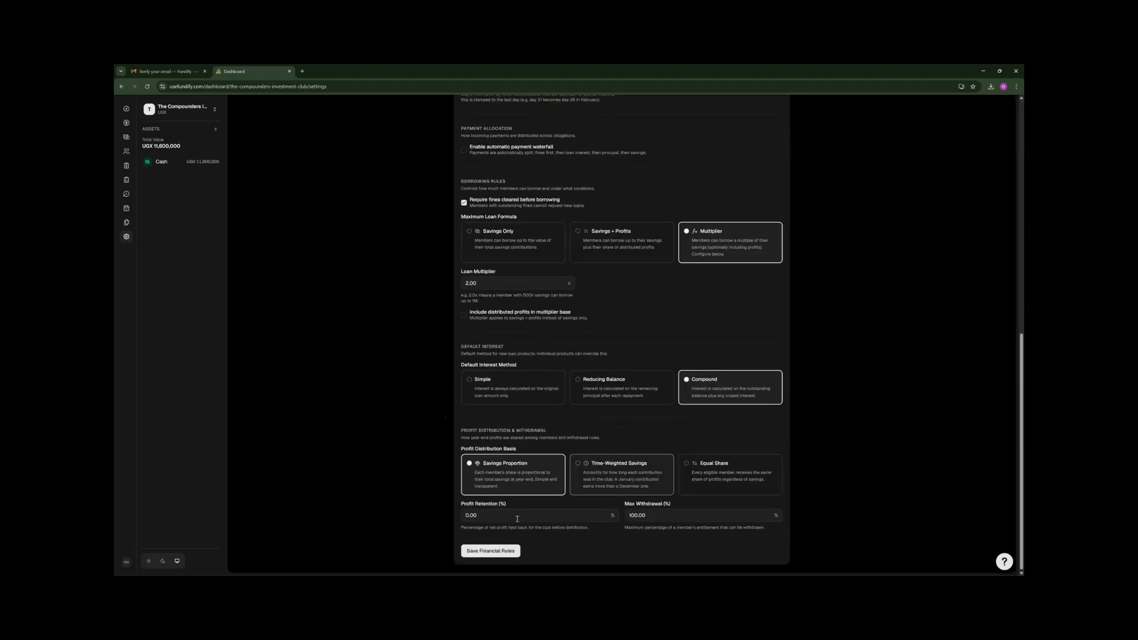
click(490, 551)
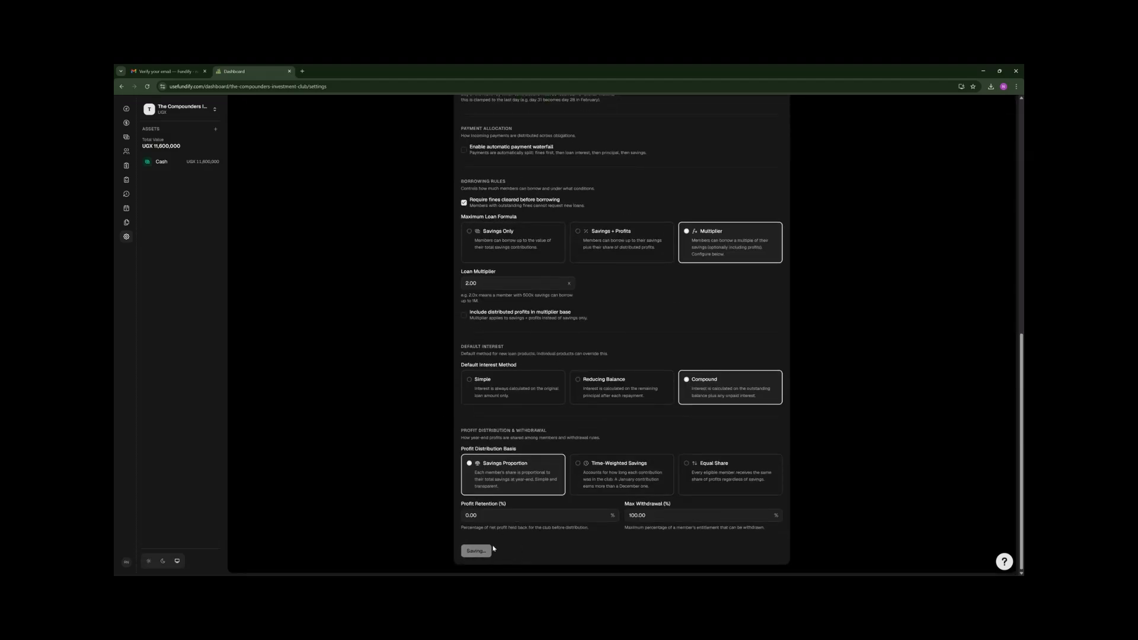
Start a yearly contributions import using records from day one, with date format DD/MM/YYYY and pasted data instead of a file.
scroll(560, 377, up, 9)
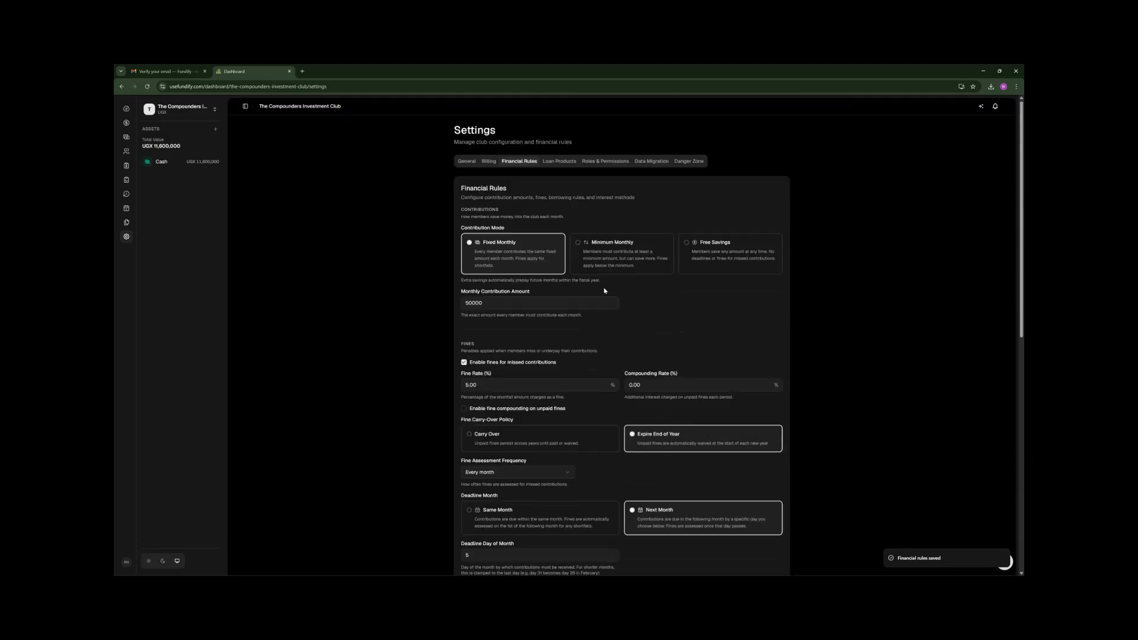
click(656, 162)
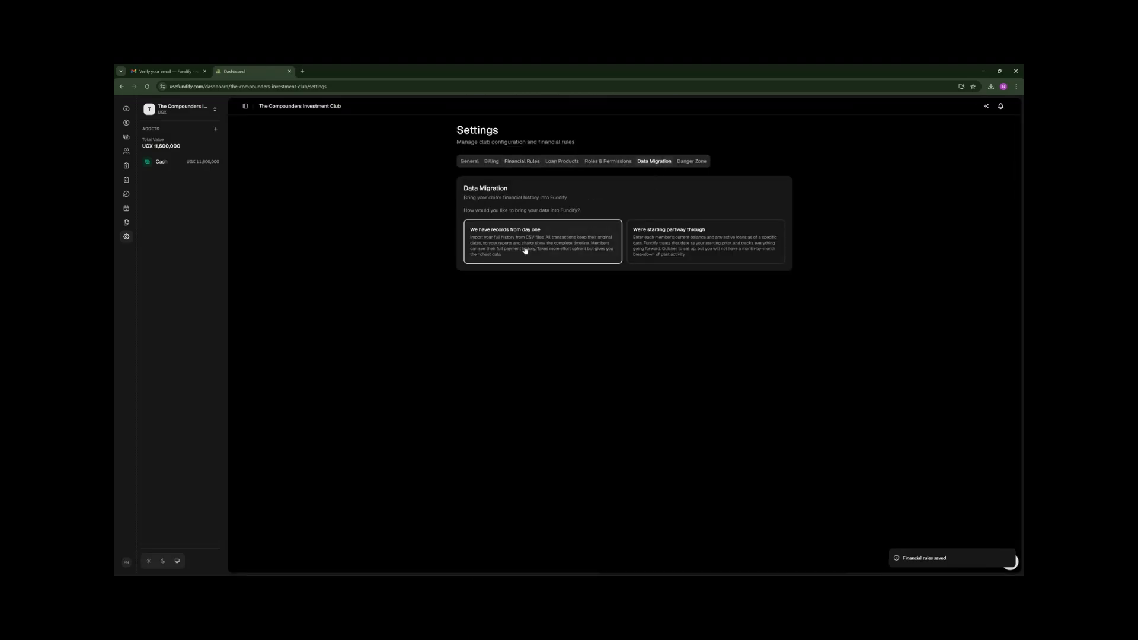
click(525, 250)
click(492, 239)
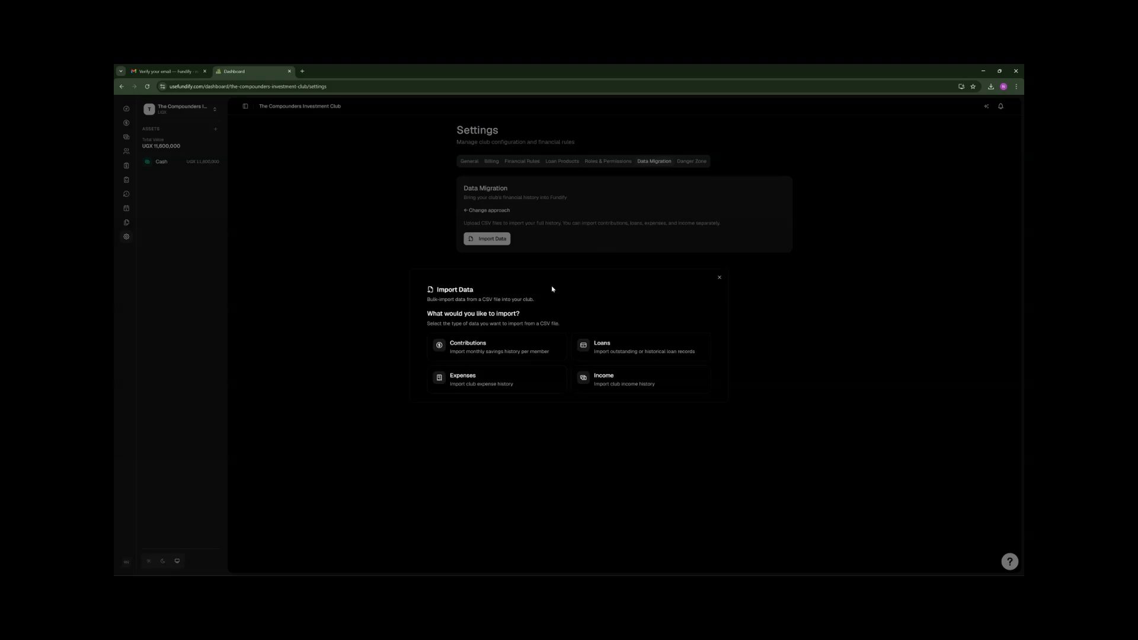
click(513, 335)
click(505, 378)
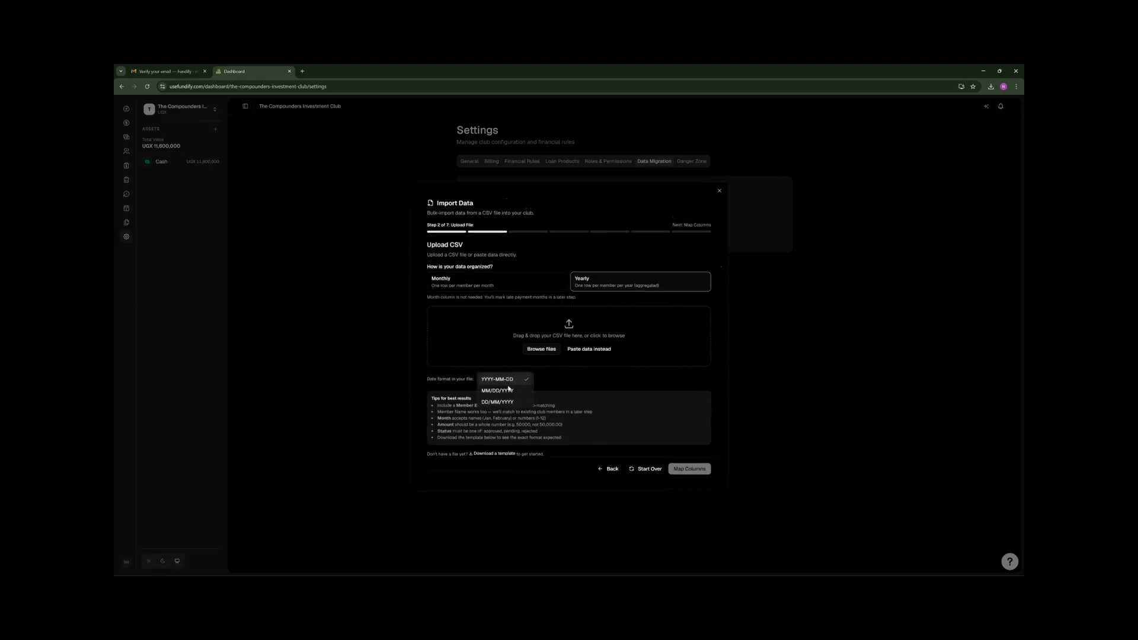
click(497, 394)
click(589, 348)
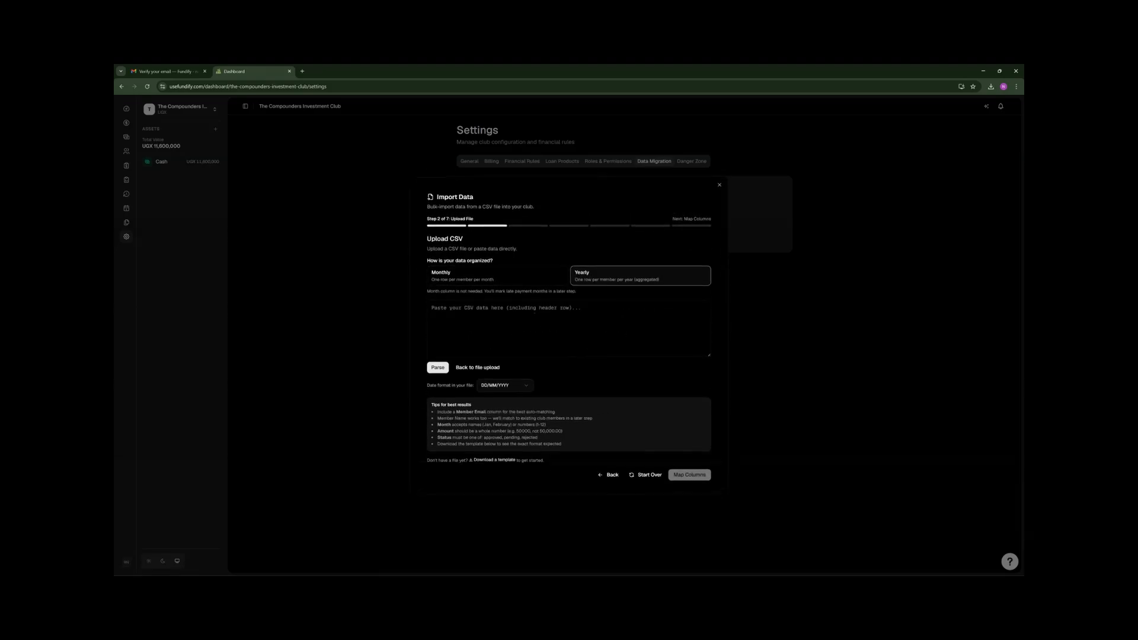
Switch to Excel, copy the member table from the contributions-2024 sheet, and paste it into the import's CSV data box.
key(alt+Tab)
key(alt+Tab)
key(alt+Tab)
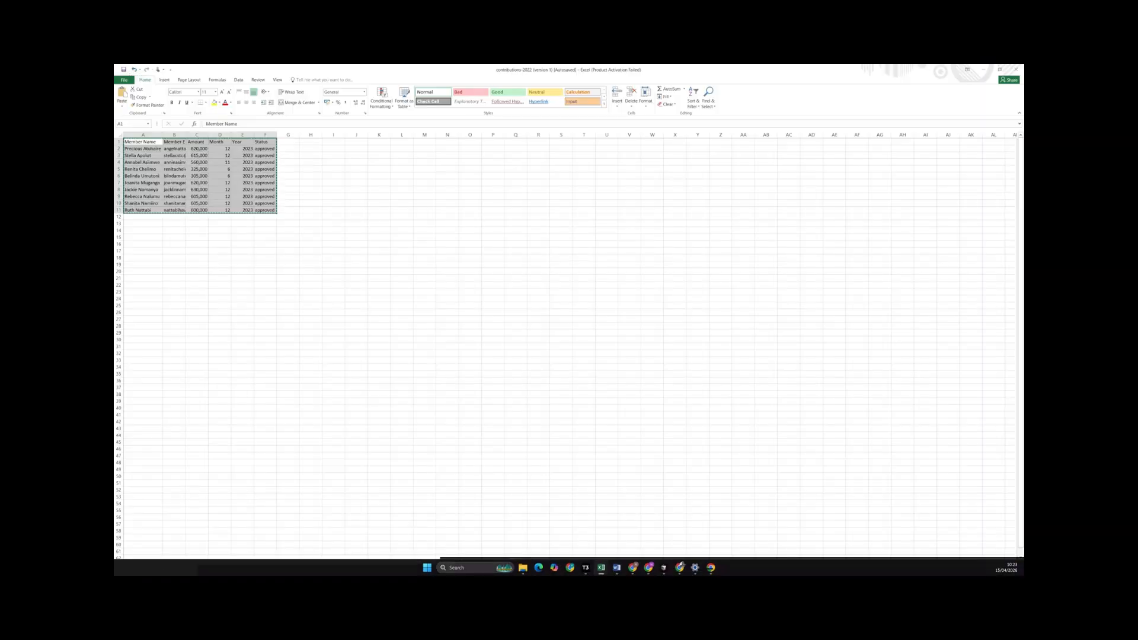
click(366, 566)
key(ctrl+c)
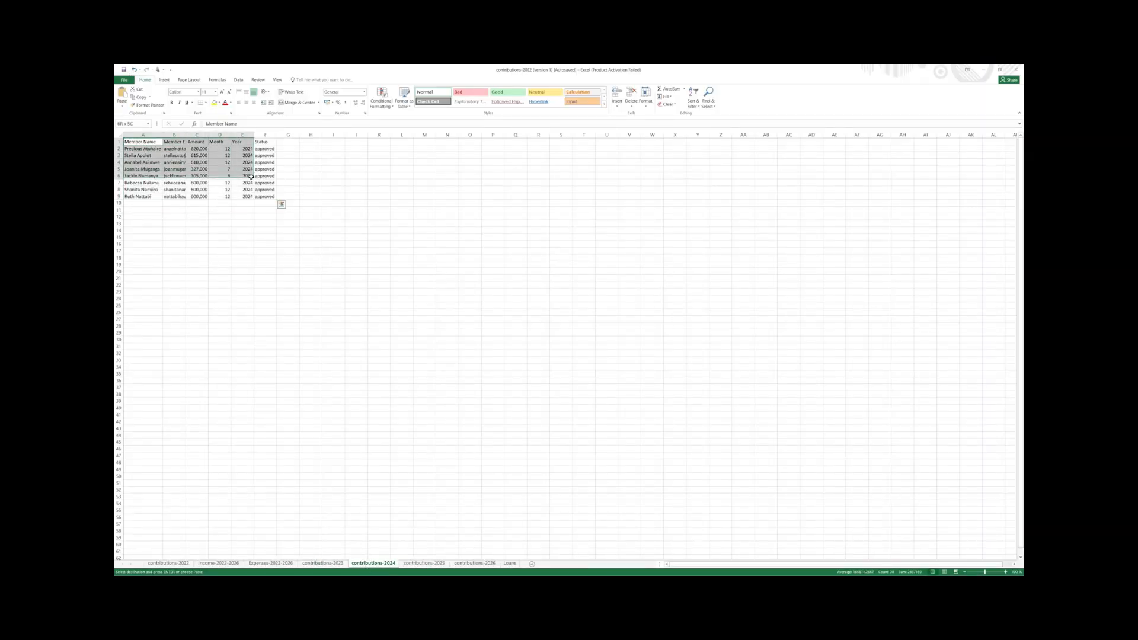
click(983, 69)
click(479, 319)
key(ctrl+v)
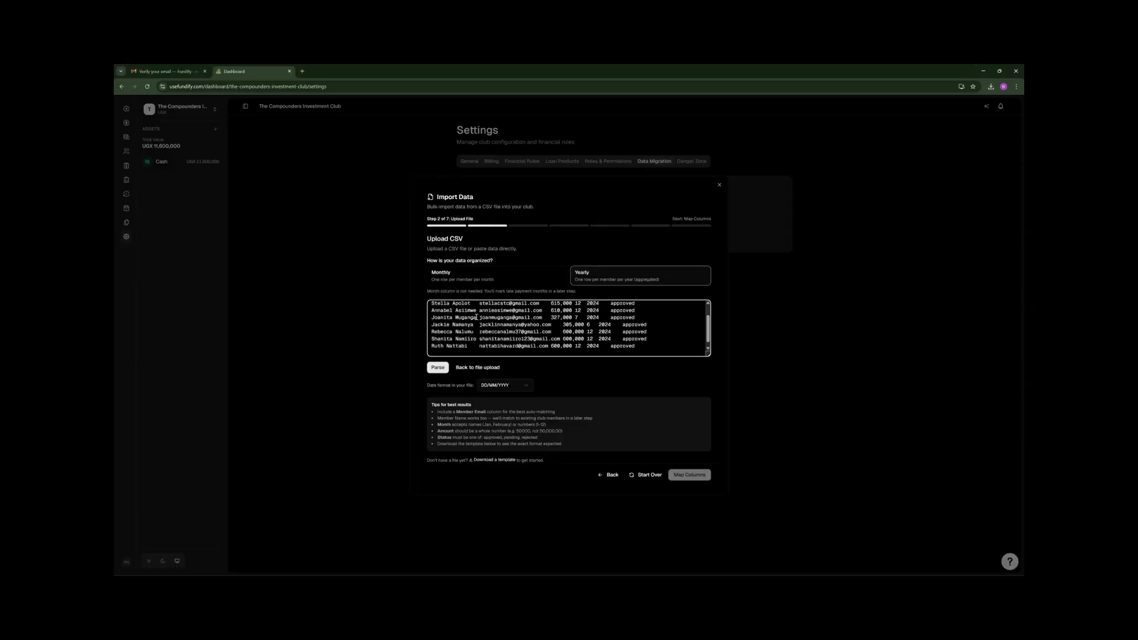
Parse the pasted 2024 data and accept the column mapping, preview and member matches to reach the monthly status stage.
click(438, 368)
click(687, 481)
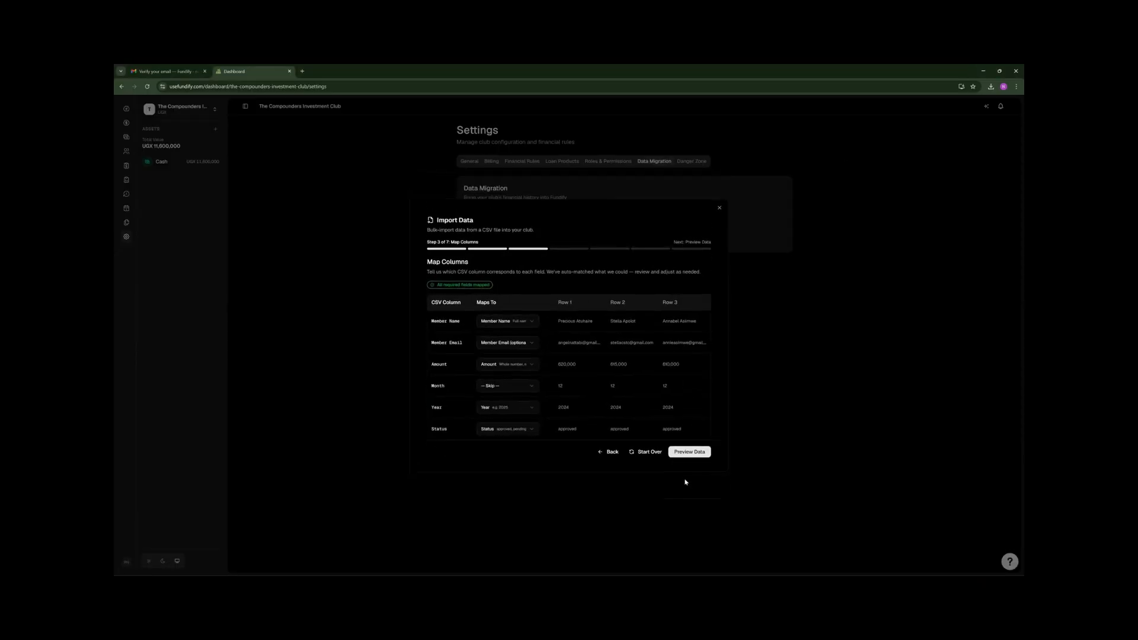
click(687, 454)
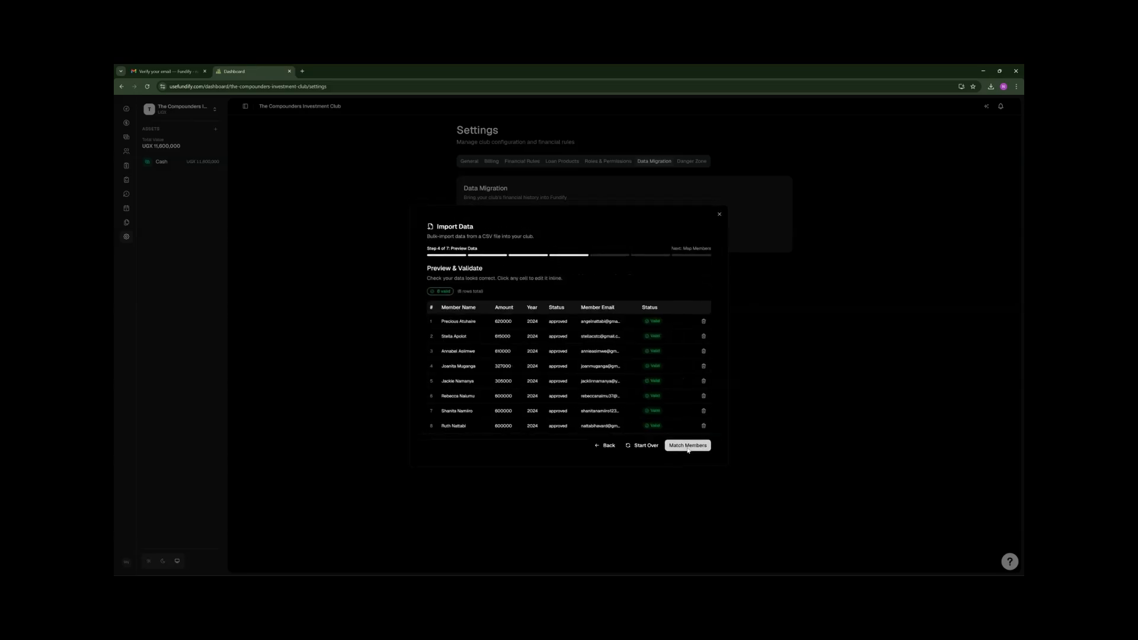
click(687, 451)
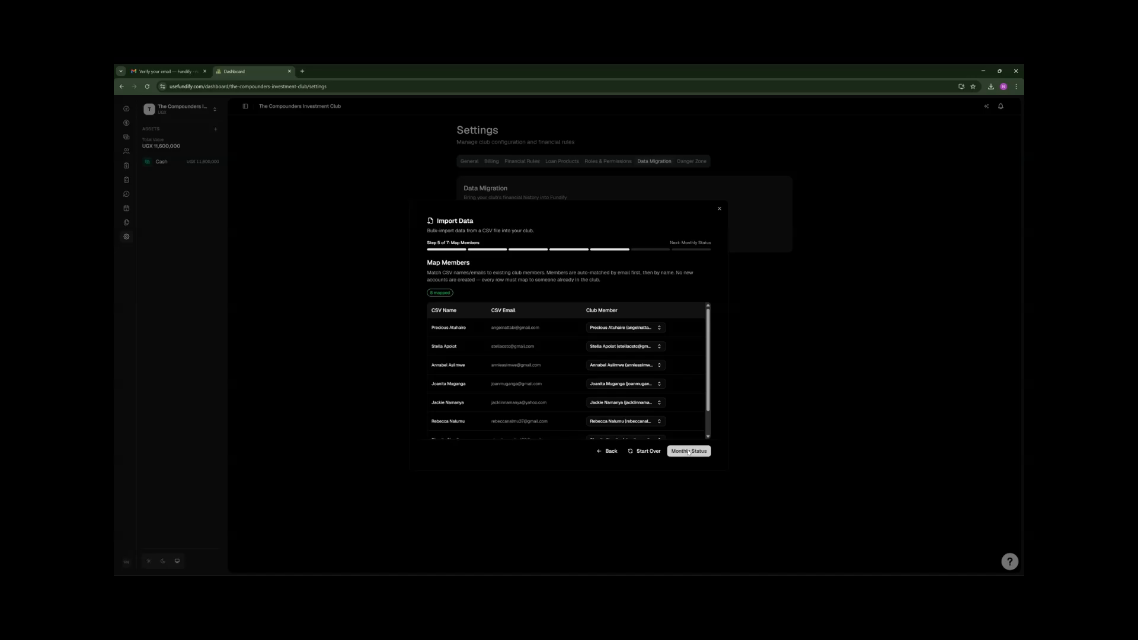
click(689, 451)
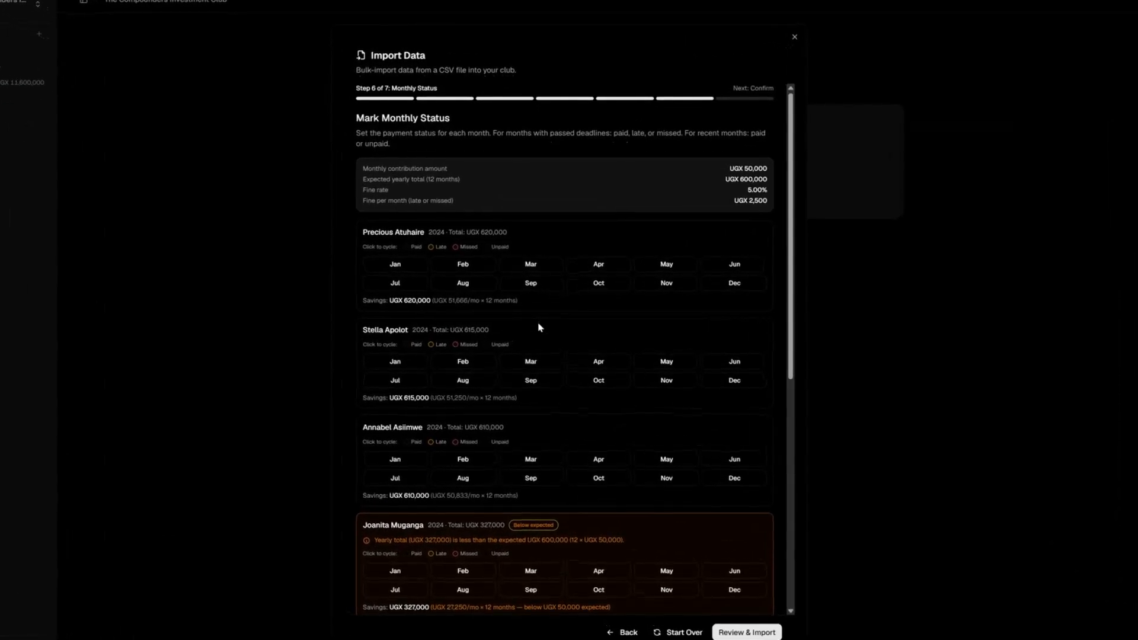
Mark January, February and May to October 2024 as late for the first member, whose yearly total is UGX 620,000.
click(406, 266)
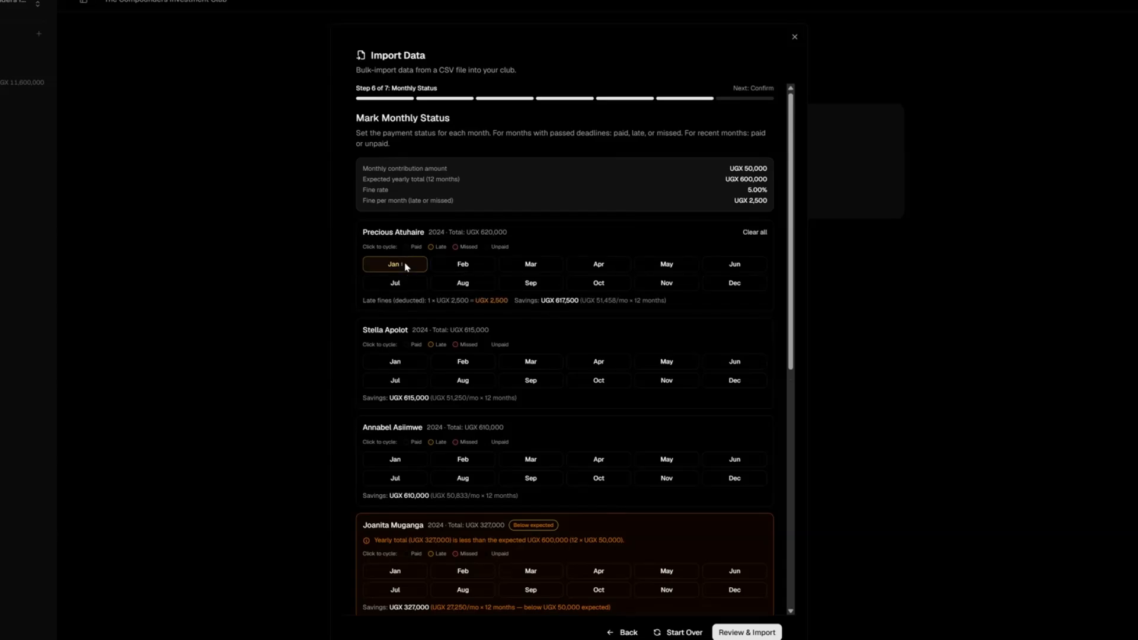
click(473, 268)
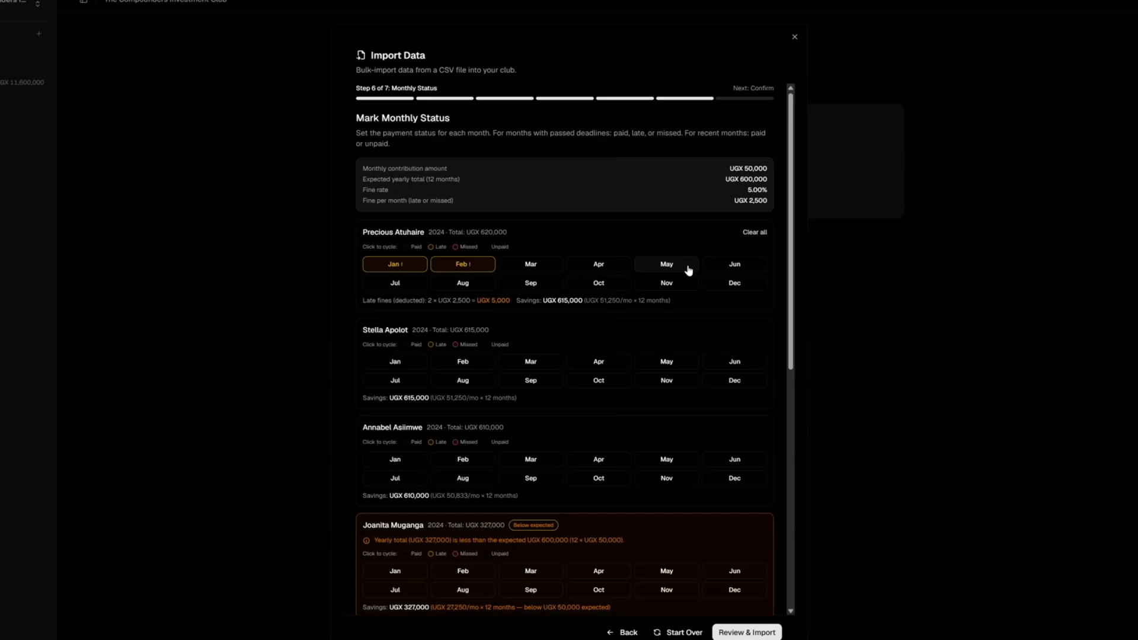
click(684, 268)
click(735, 268)
click(413, 287)
click(460, 286)
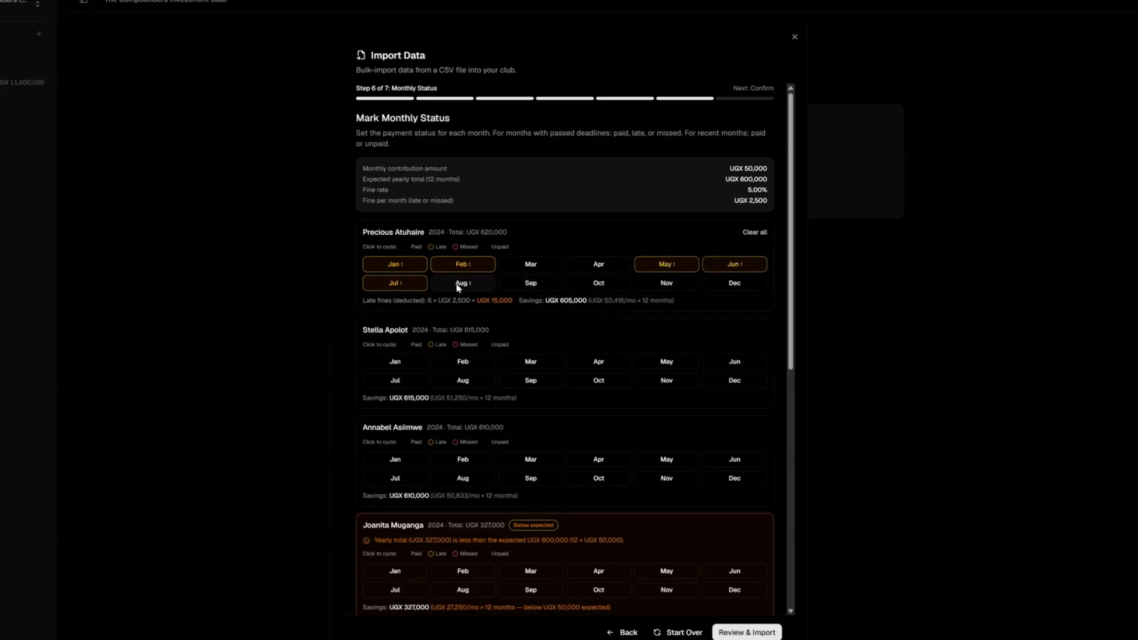
click(529, 286)
click(582, 284)
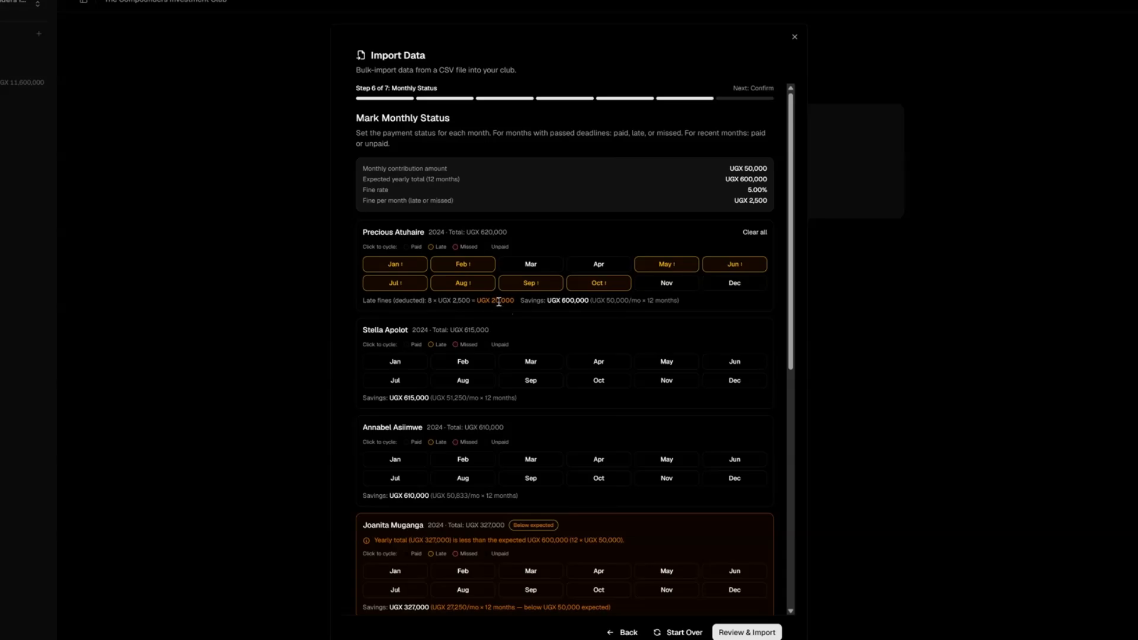
Mark August to December 2024 as missed for the fourth member, whose yearly total is UGX 327,000.
scroll(513, 317, down, 4)
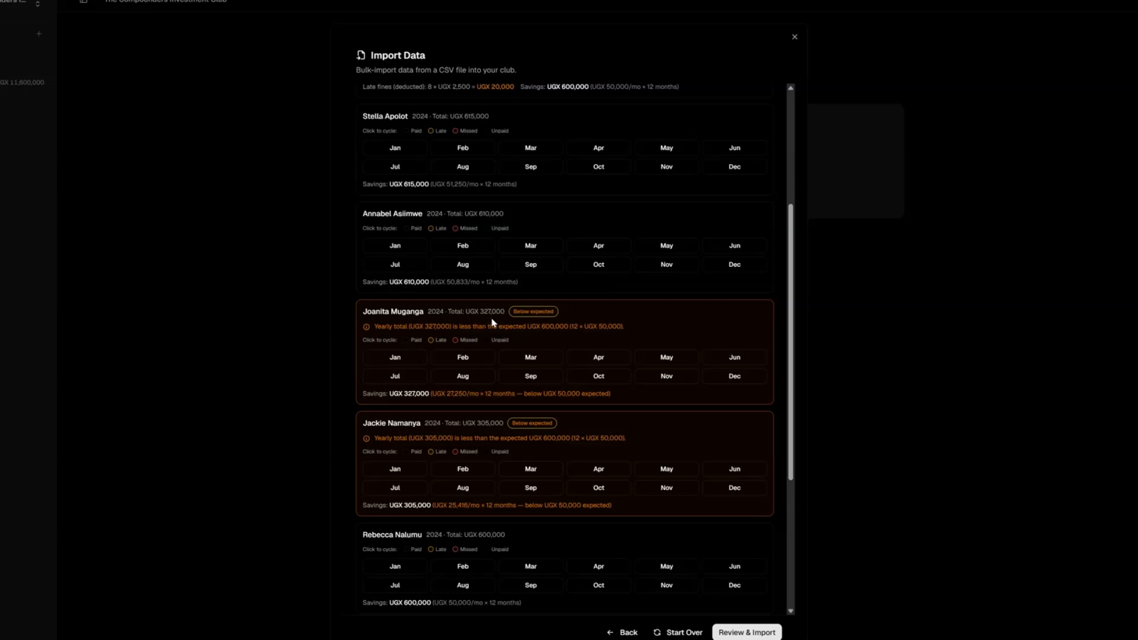
scroll(492, 320, up, 4)
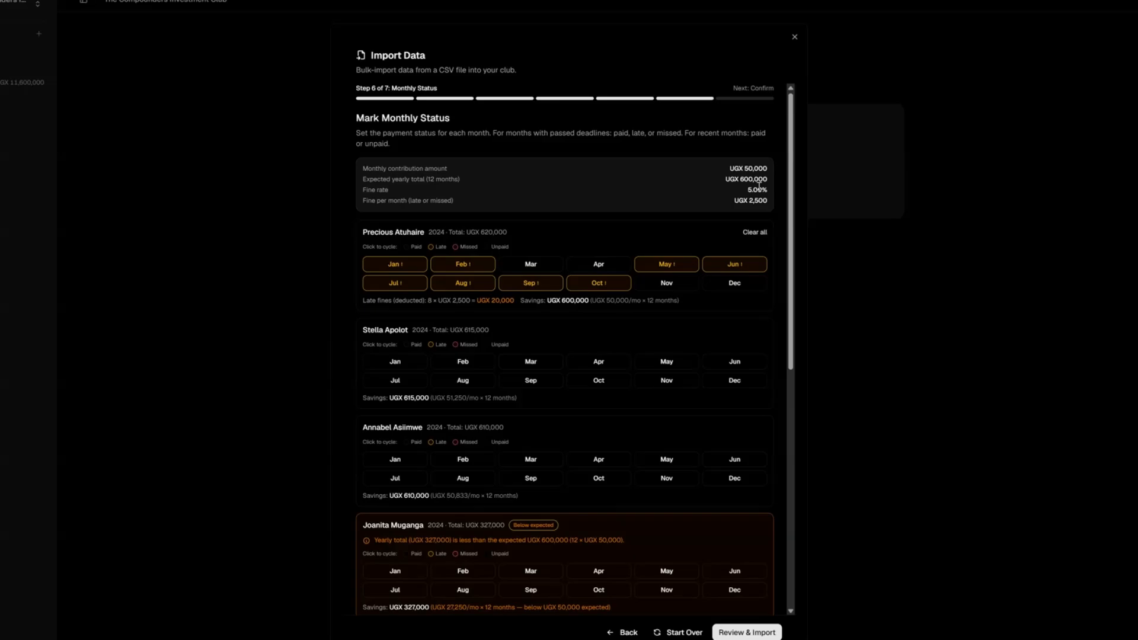
scroll(637, 382, down, 3)
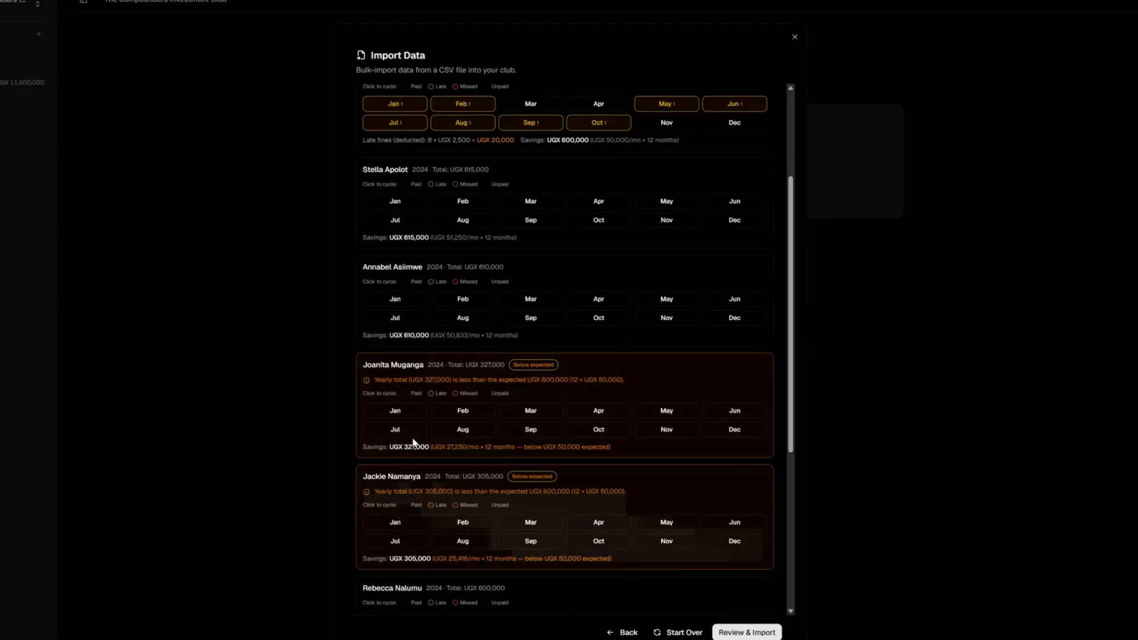
click(463, 431)
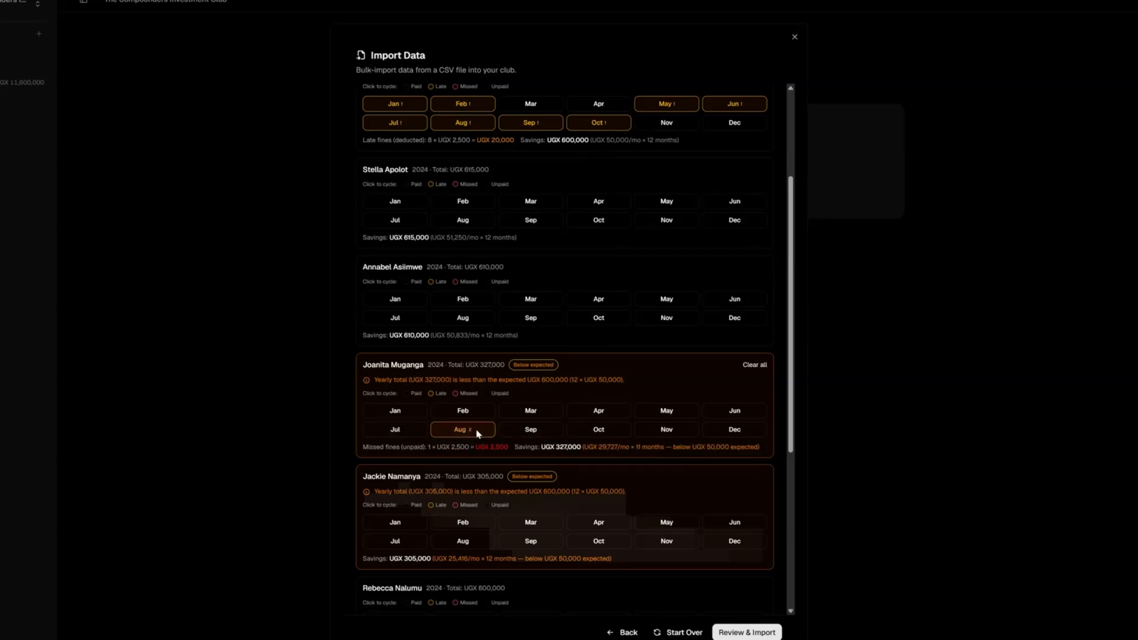
click(549, 432)
click(598, 431)
click(666, 430)
click(736, 433)
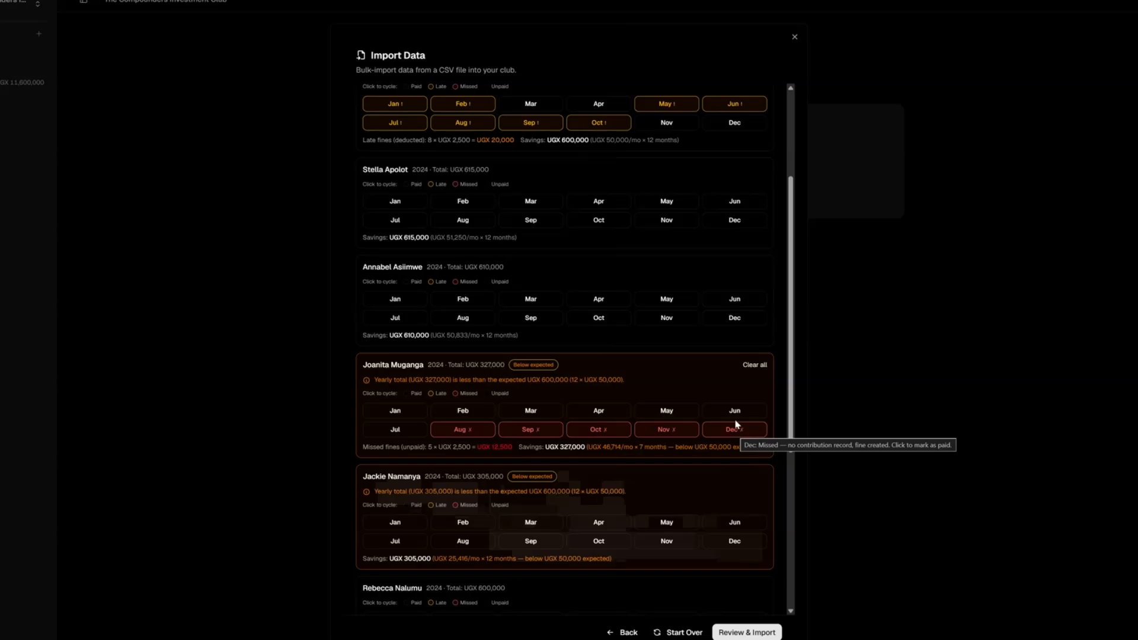
Mark January to March 2024 as late for the fourth member, whose yearly total is UGX 327,000.
click(398, 412)
click(464, 411)
click(531, 414)
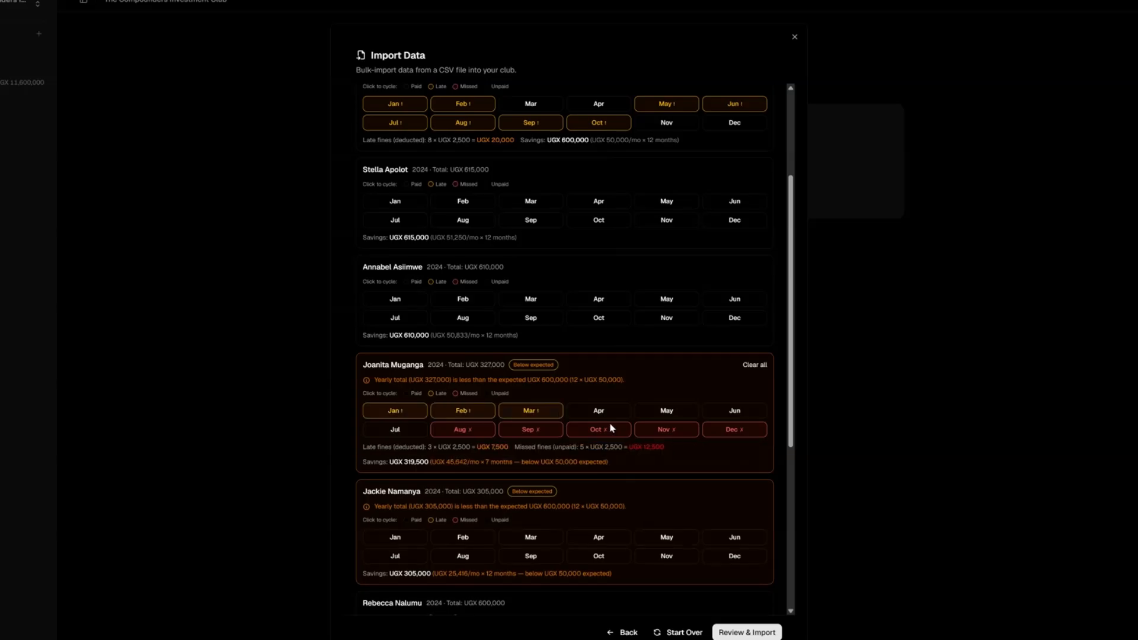
Mark April to June 2024 as late and July 2024 as missed for the fourth member, whose yearly total is UGX 327,000.
click(607, 413)
click(708, 413)
click(683, 416)
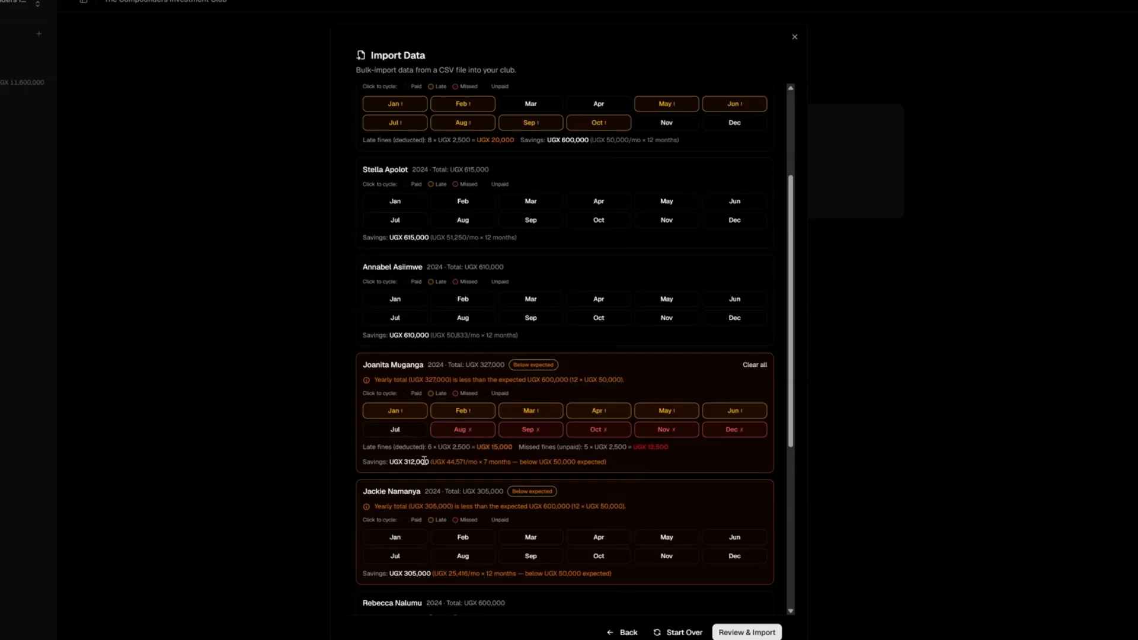
click(400, 426)
click(400, 427)
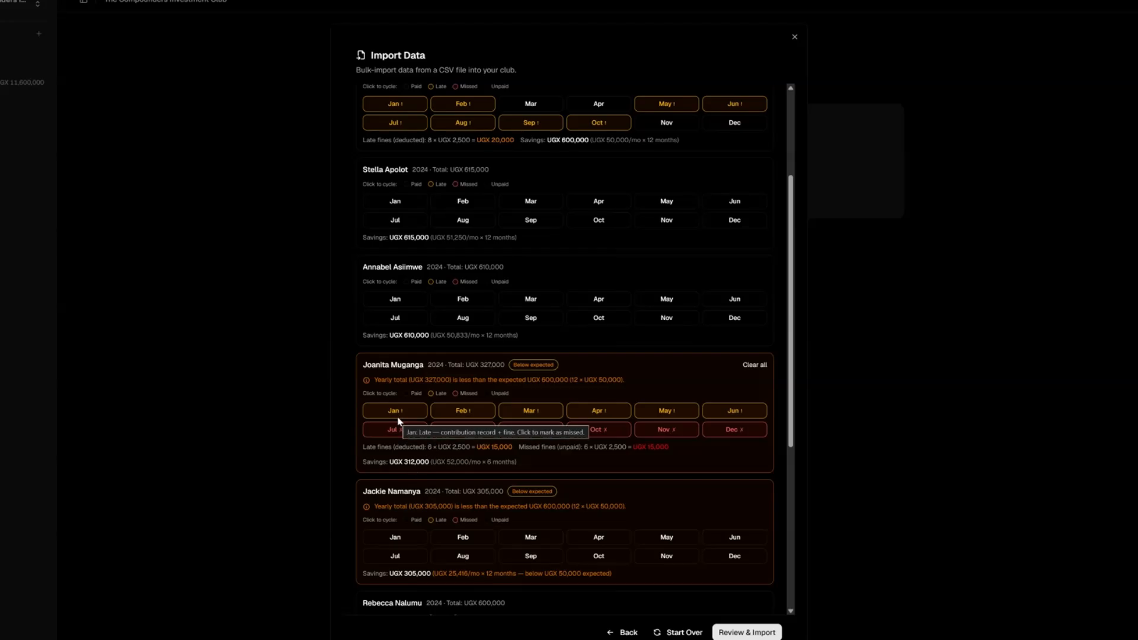
Mark January to June 2024 as late for the second member, whose yearly total is UGX 615,000.
scroll(464, 439, down, 2)
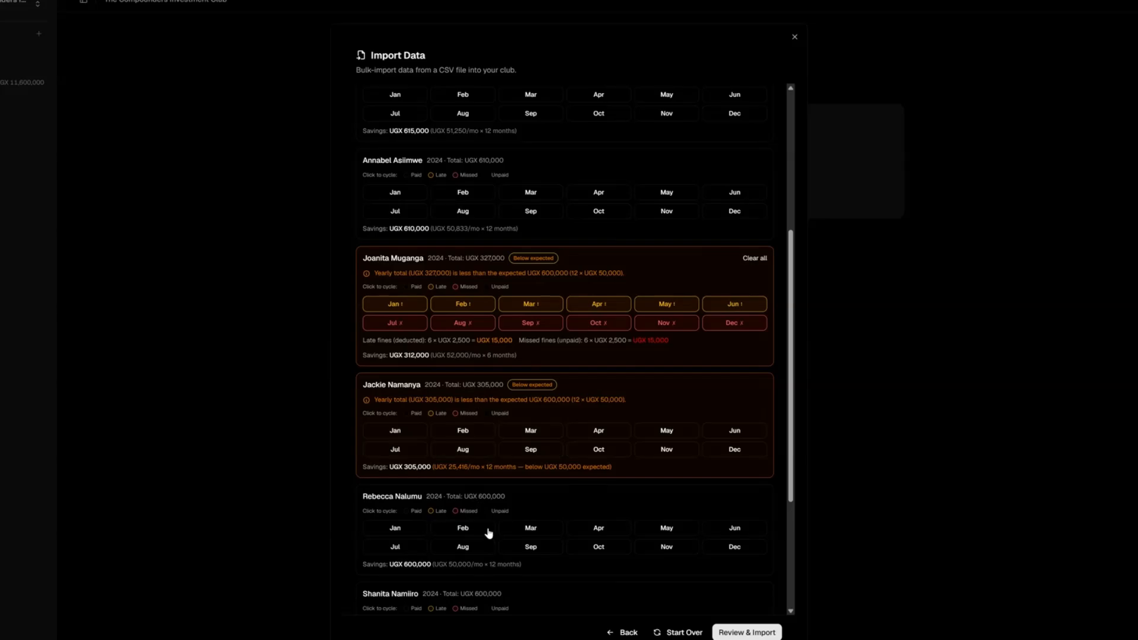
scroll(495, 525, up, 5)
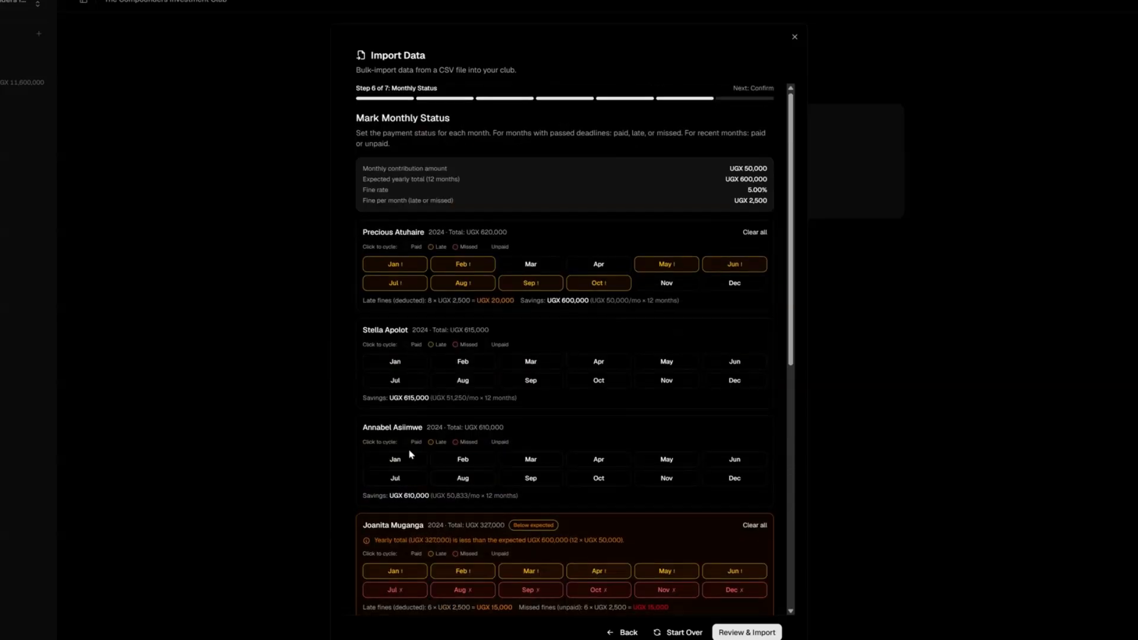
click(397, 362)
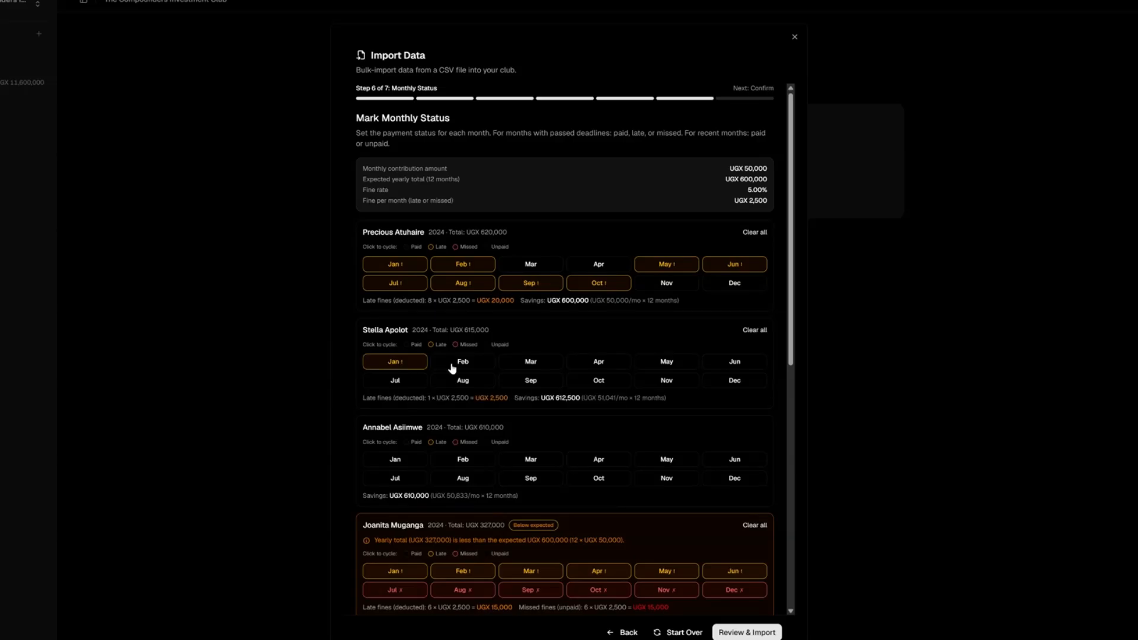
click(460, 363)
click(529, 362)
click(598, 361)
click(666, 361)
click(740, 362)
Mark February to May 2024 as late for the third member, whose yearly total is UGX 610,000.
scroll(541, 399, down, 3)
click(462, 246)
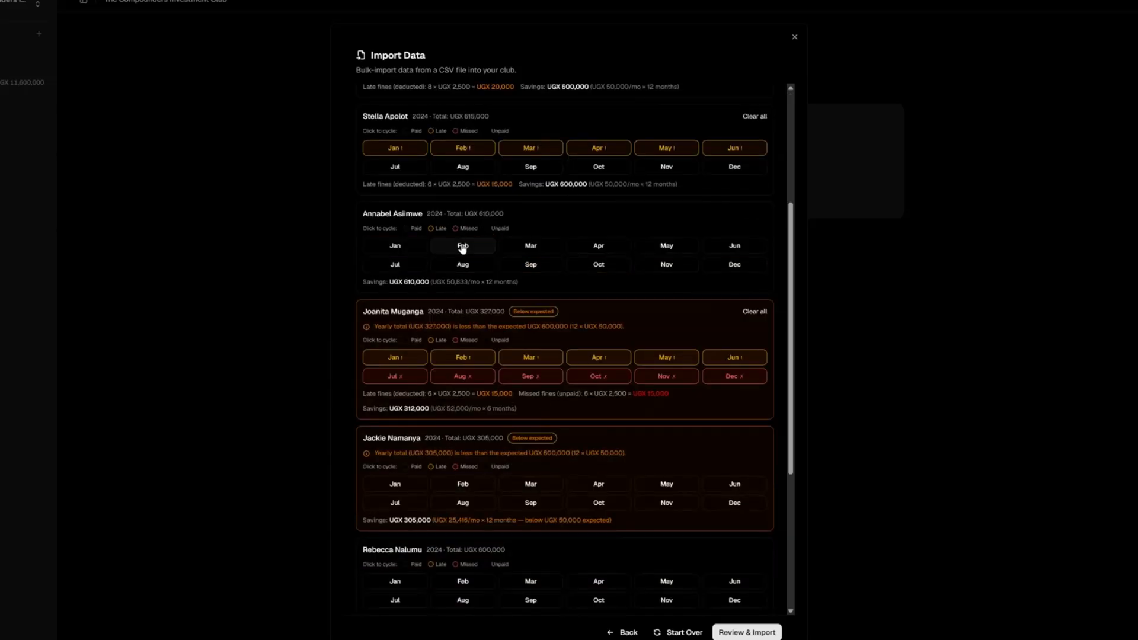
click(531, 245)
Mark January to June 2024 as late for the fifth member, whose yearly total is UGX 305,000.
scroll(526, 308, down, 3)
click(394, 272)
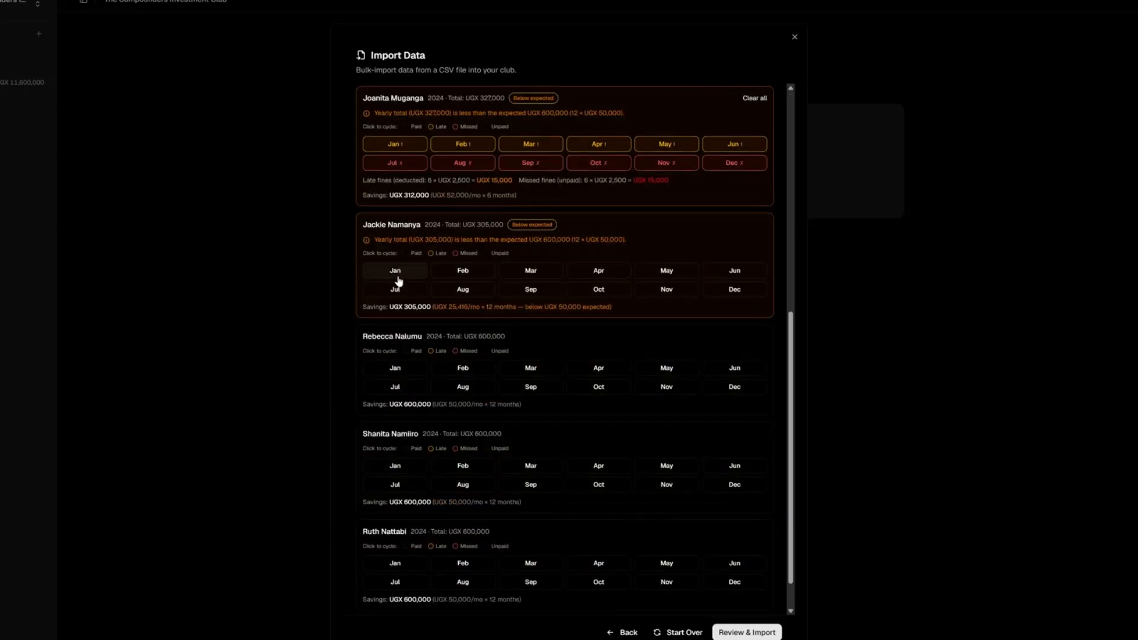
click(463, 270)
click(530, 271)
click(599, 270)
click(667, 270)
click(734, 270)
Mark July to December 2024 as missed for the fifth member, whose yearly total is UGX 305,000.
double_click(394, 289)
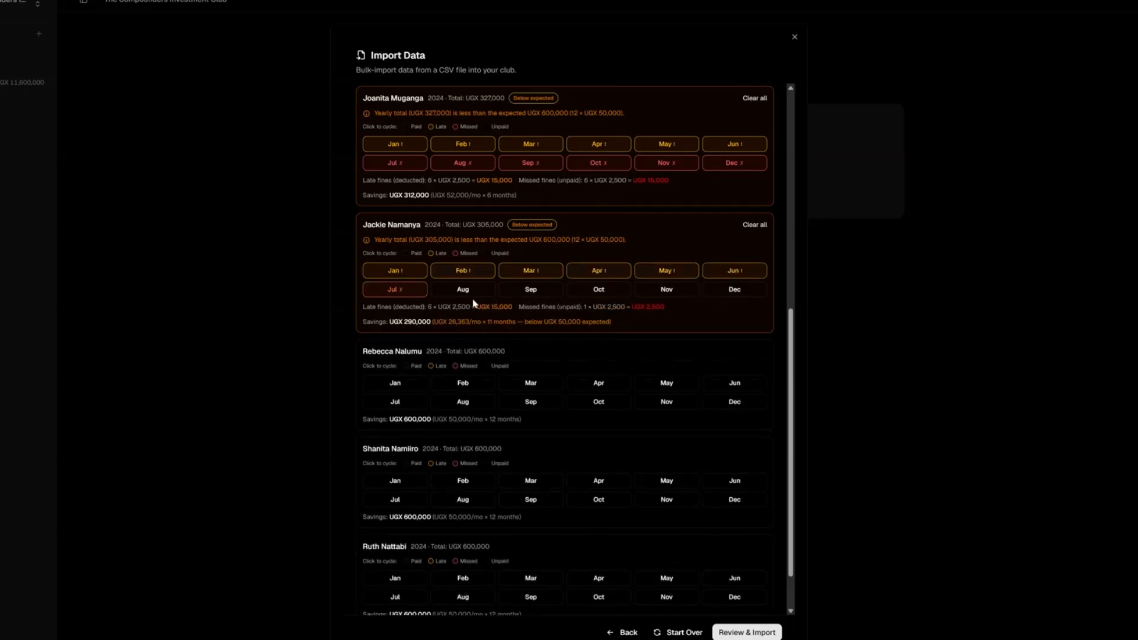
double_click(462, 289)
double_click(531, 290)
double_click(598, 289)
double_click(663, 289)
double_click(729, 290)
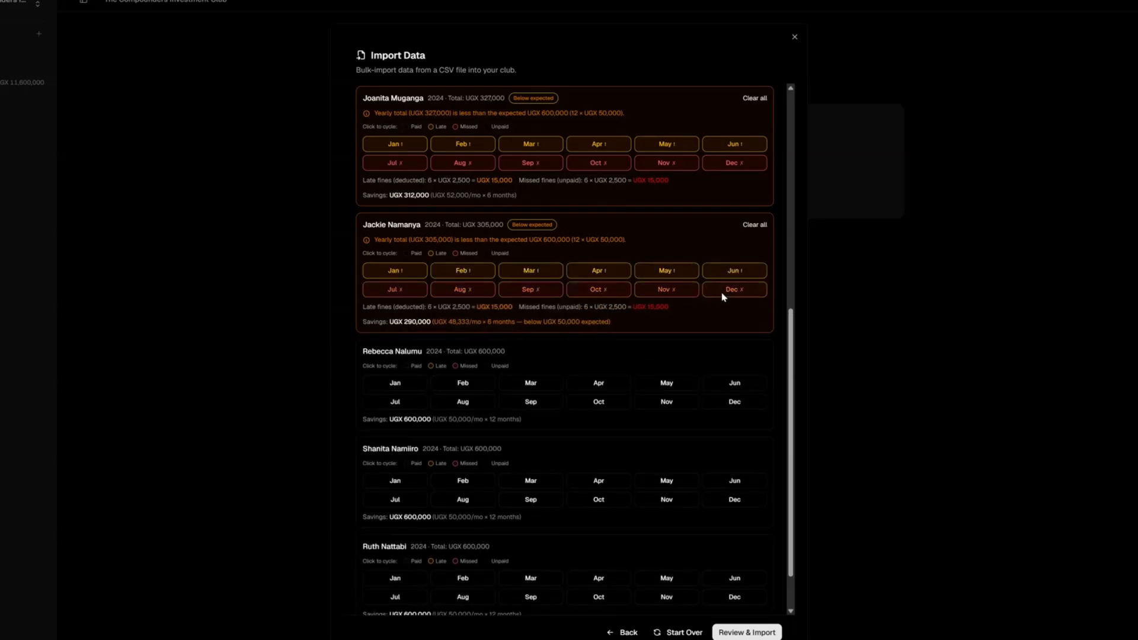
double_click(753, 289)
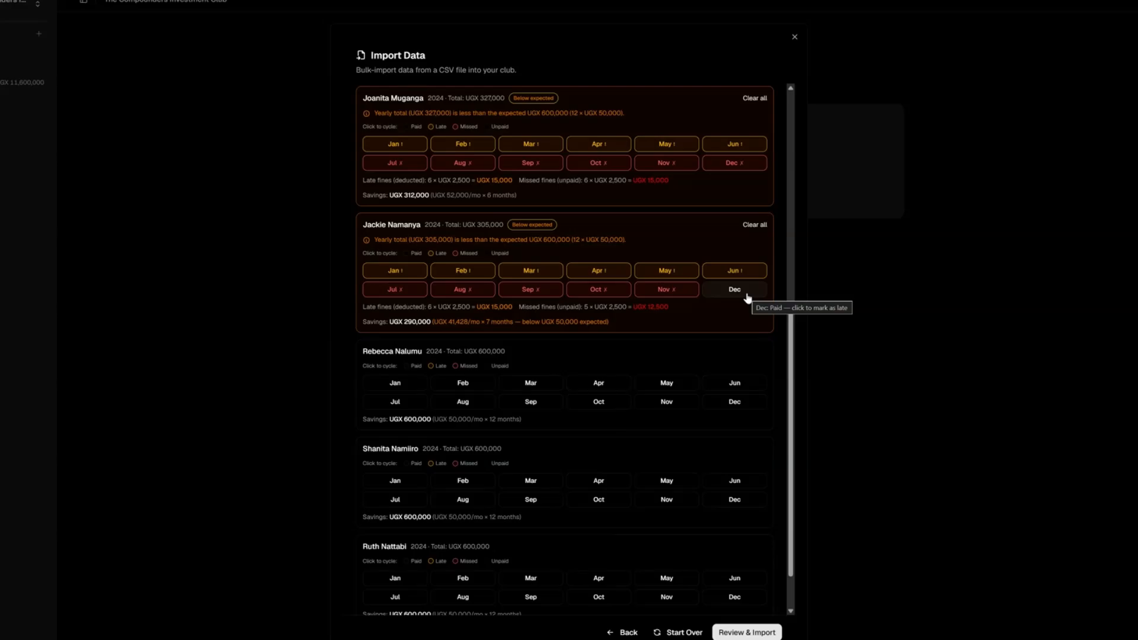
click(745, 292)
click(741, 290)
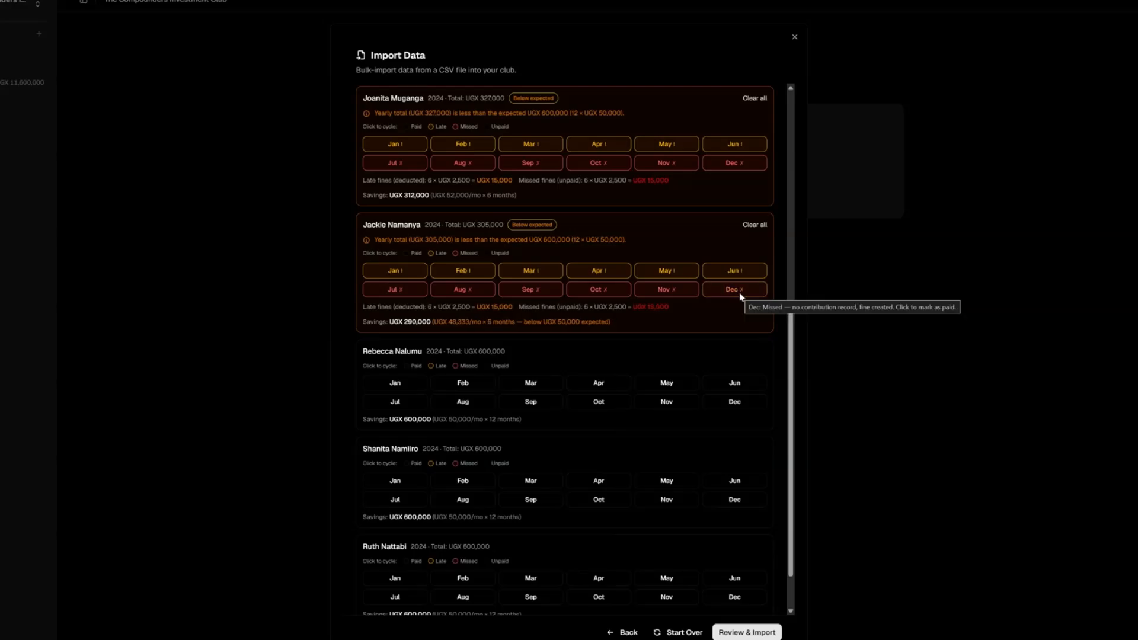
Set March to June 2024 back to paid for the fifth member, leaving only January and February late.
click(734, 271)
click(734, 271)
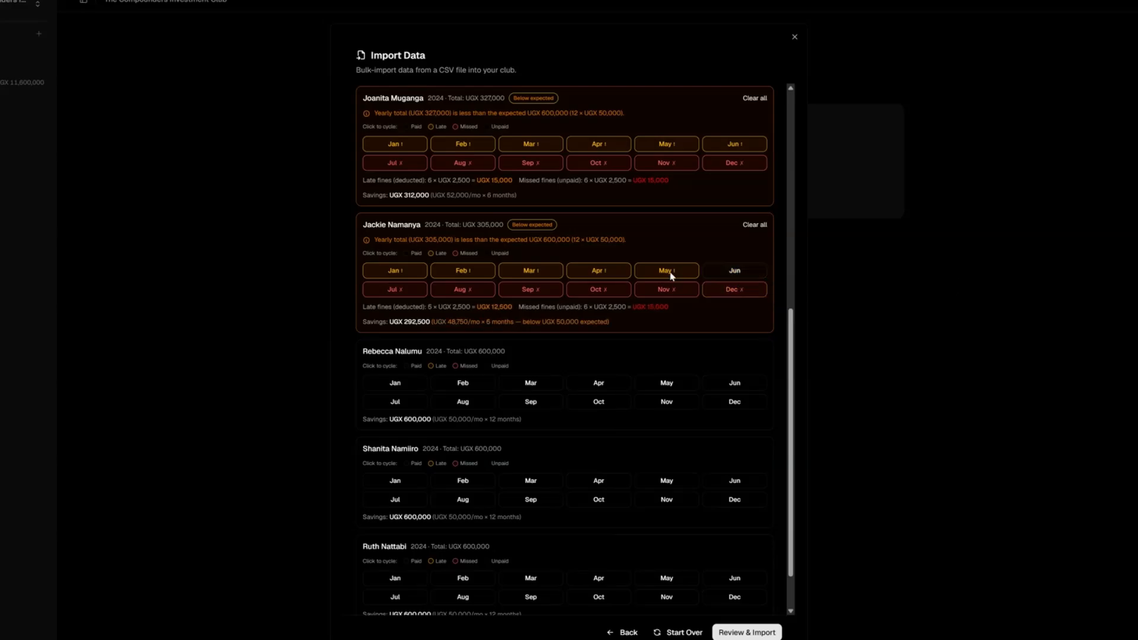
click(666, 272)
click(666, 271)
click(593, 274)
click(593, 274)
click(525, 272)
click(525, 272)
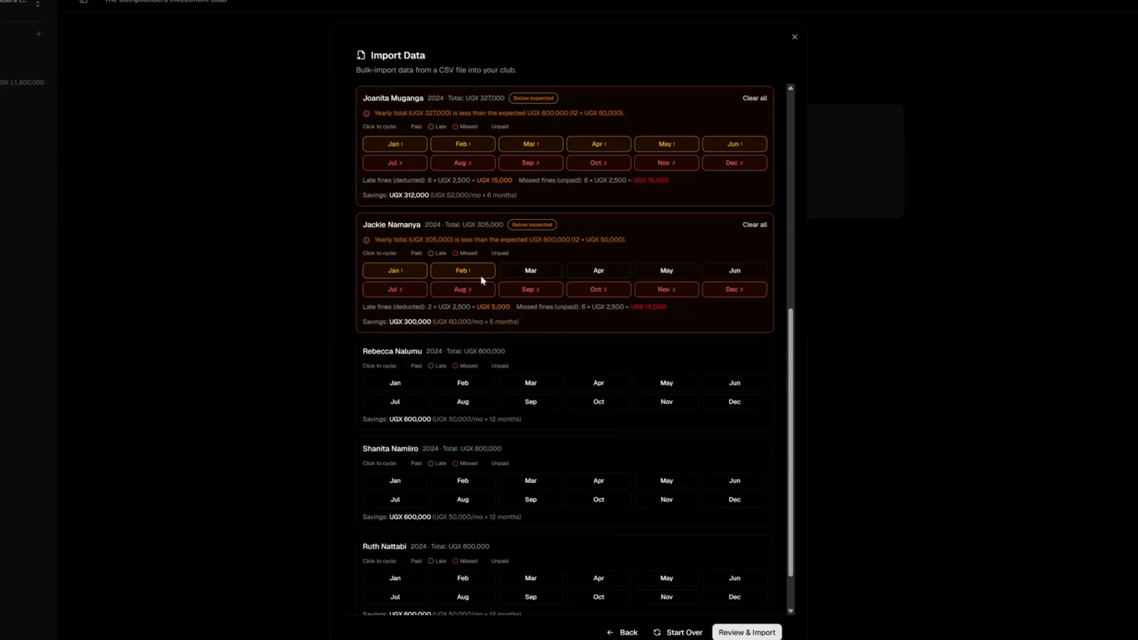
Look over all members' 2024 monthly statuses and import the 2024 contributions with their fines.
scroll(511, 369, down, 2)
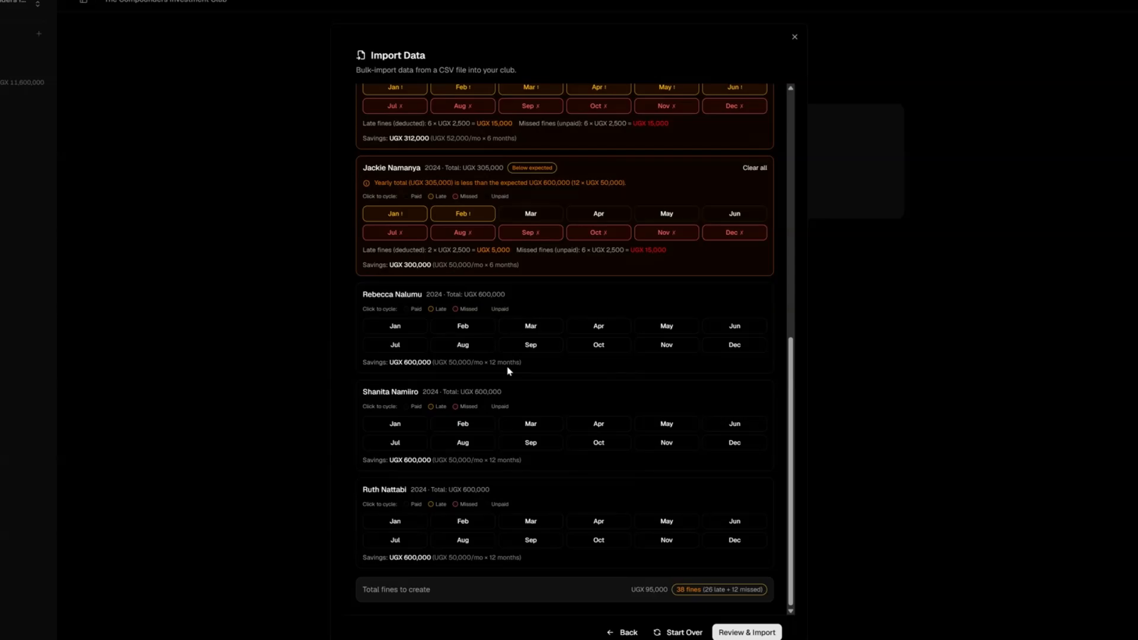
scroll(530, 408, up, 5)
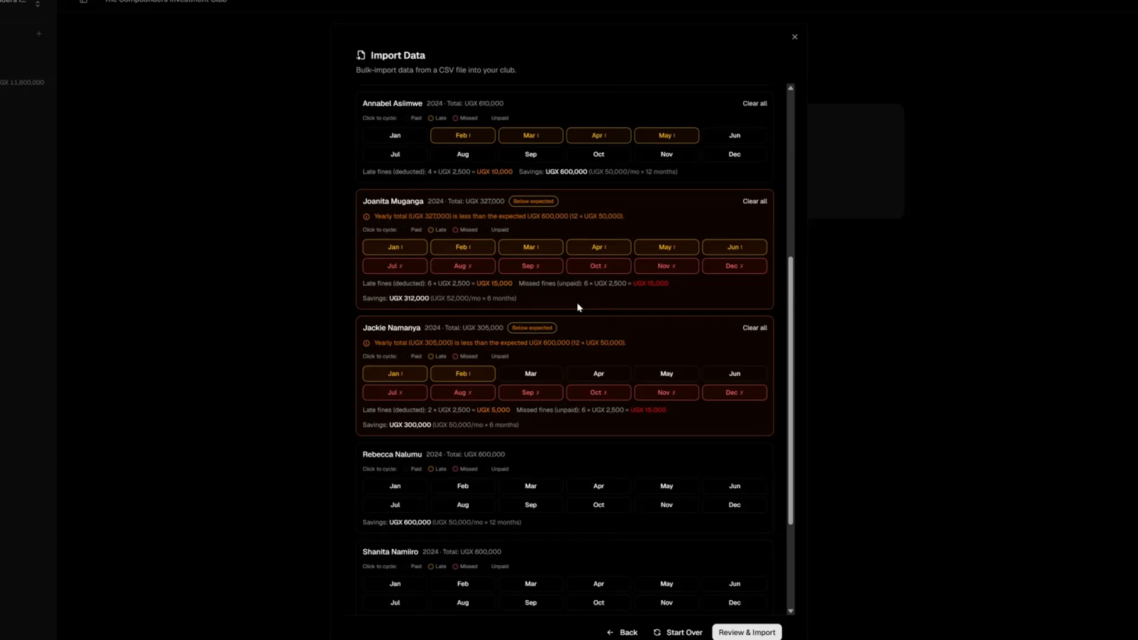
scroll(604, 343, down, 3)
click(747, 632)
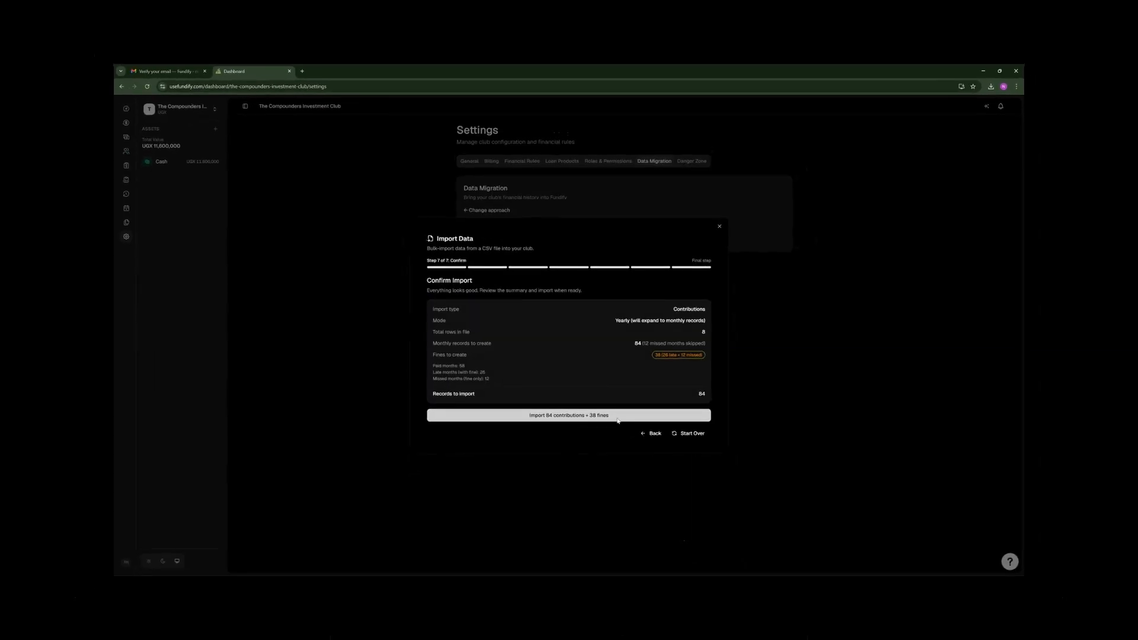
click(618, 416)
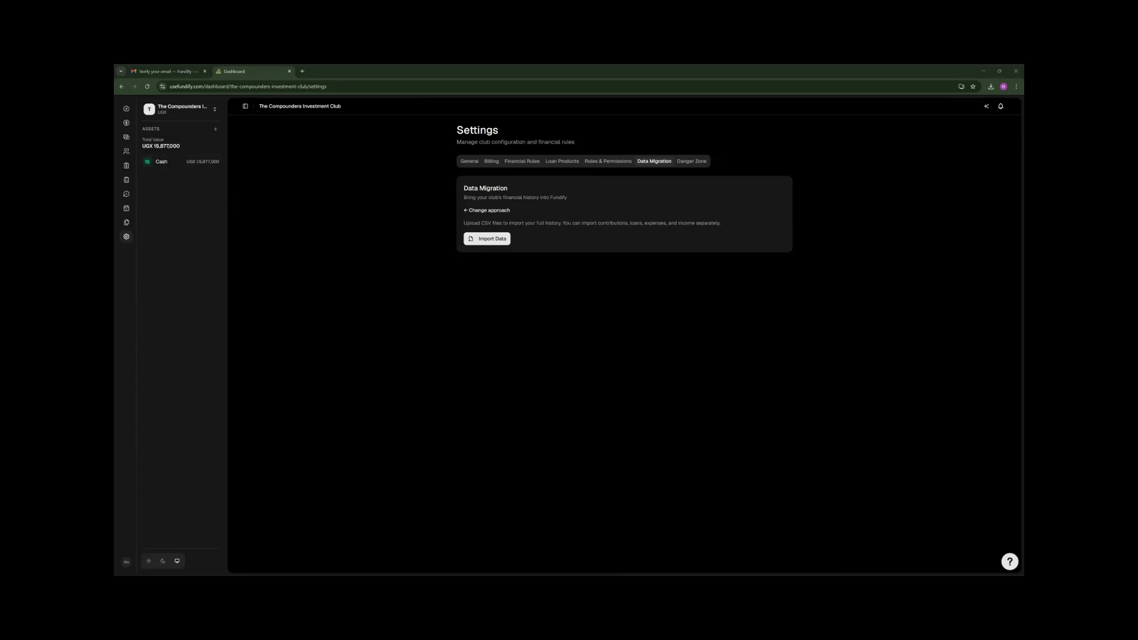
Start a new contributions import organized yearly, with date format DD/MM/YYYY and pasted data instead of a file.
click(486, 238)
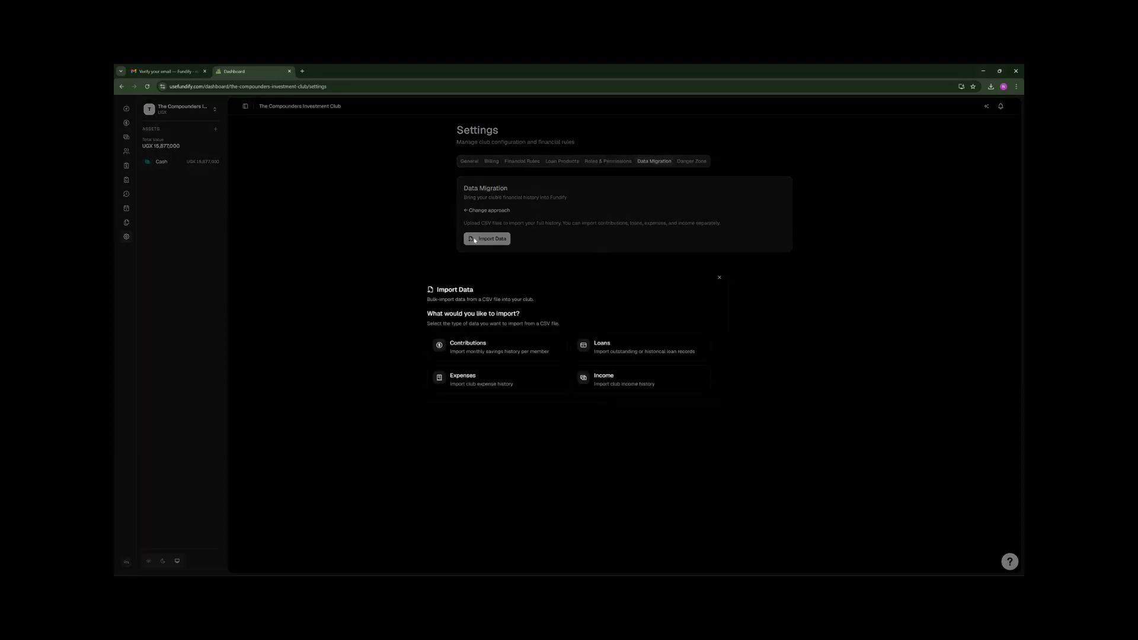
click(640, 281)
click(504, 378)
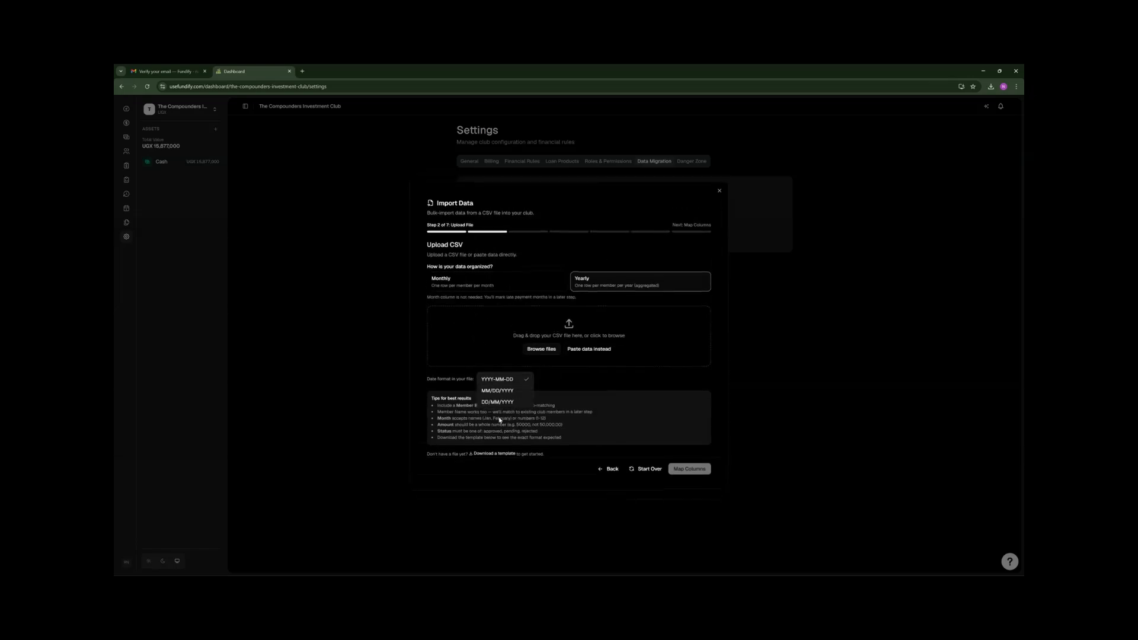
click(500, 397)
click(599, 350)
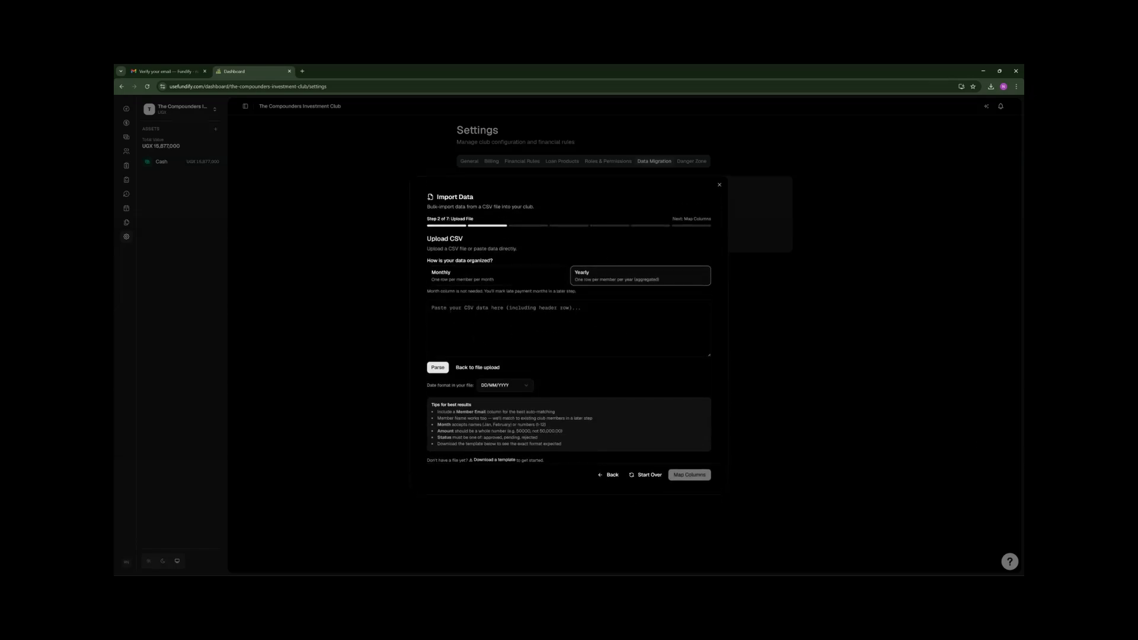
Switch to Excel and copy the whole table, including its header row, from the contributions-2025 sheet.
key(alt+Tab)
click(422, 563)
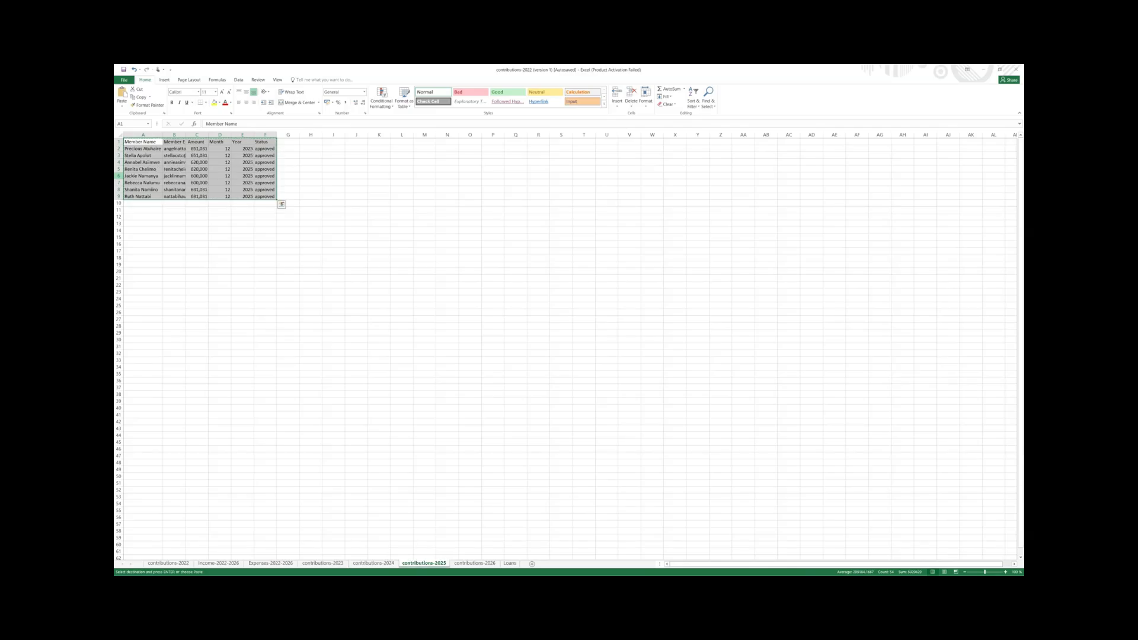
drag(132, 143, 257, 199)
key(ctrl+c)
Return to Fundify in the browser, paste the copied 2025 contributions as CSV data and parse them.
click(983, 69)
click(462, 327)
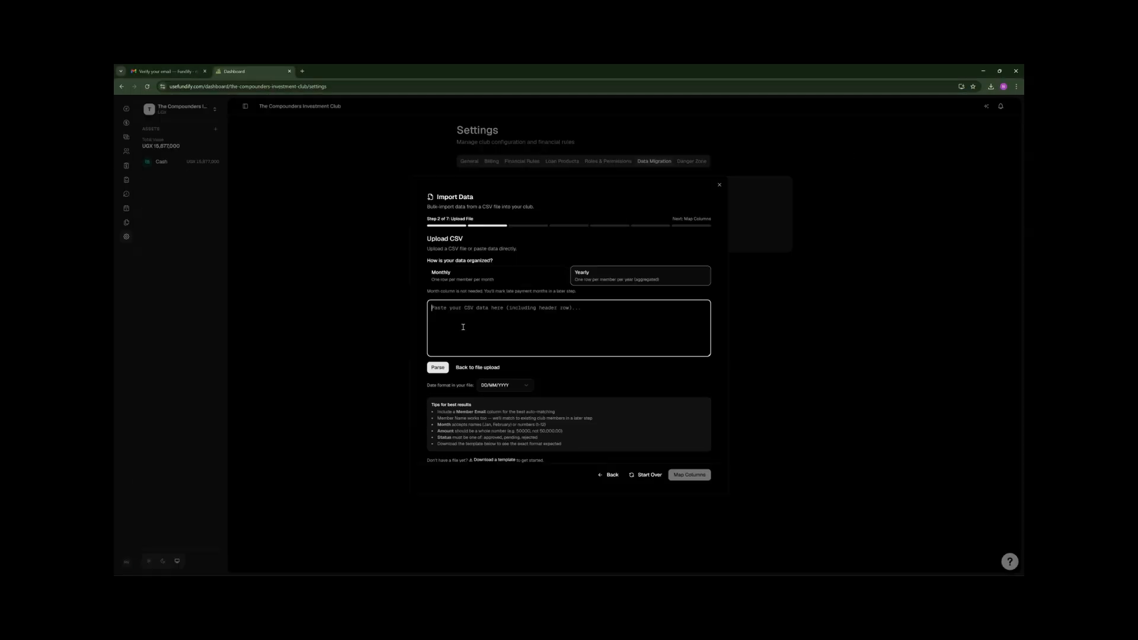
key(ctrl+v)
click(437, 367)
Accept the column mapping, data preview and member matches for the 2025 data to reach the monthly status stage.
click(689, 475)
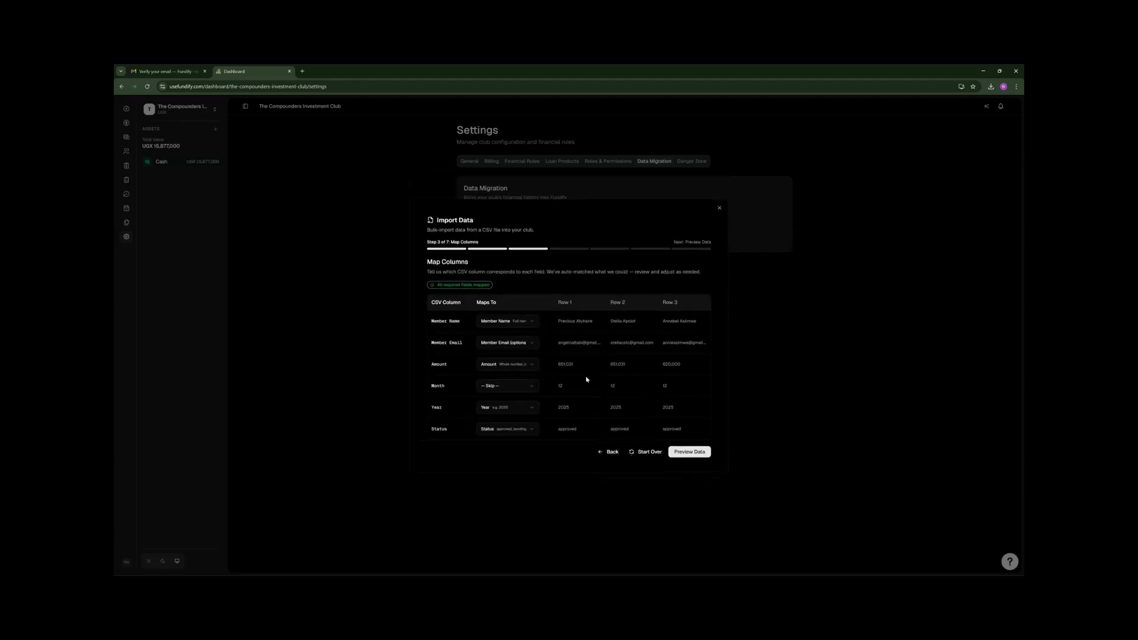
click(689, 452)
click(689, 451)
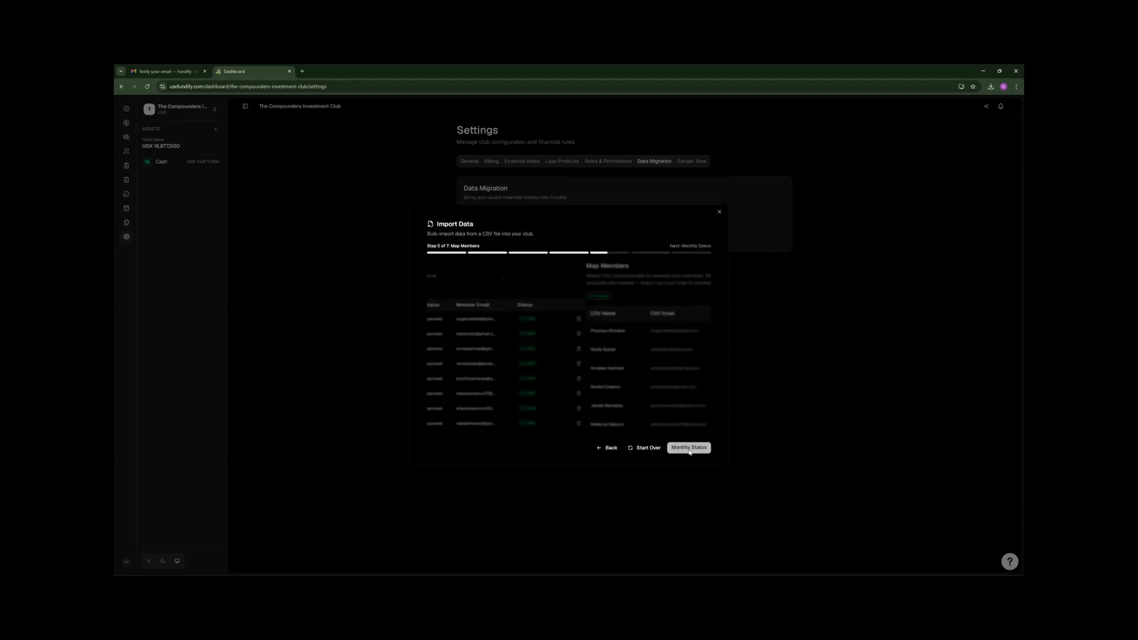
click(689, 451)
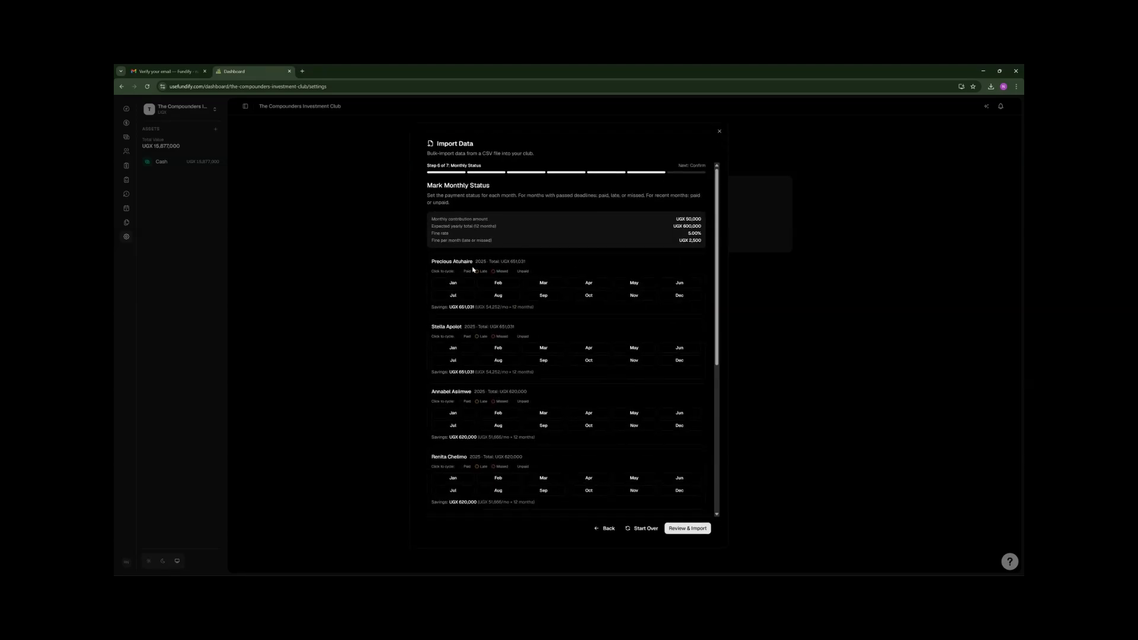
Mark January to August 2025 as late for the first member in the monthly status list.
click(466, 287)
click(503, 287)
click(552, 287)
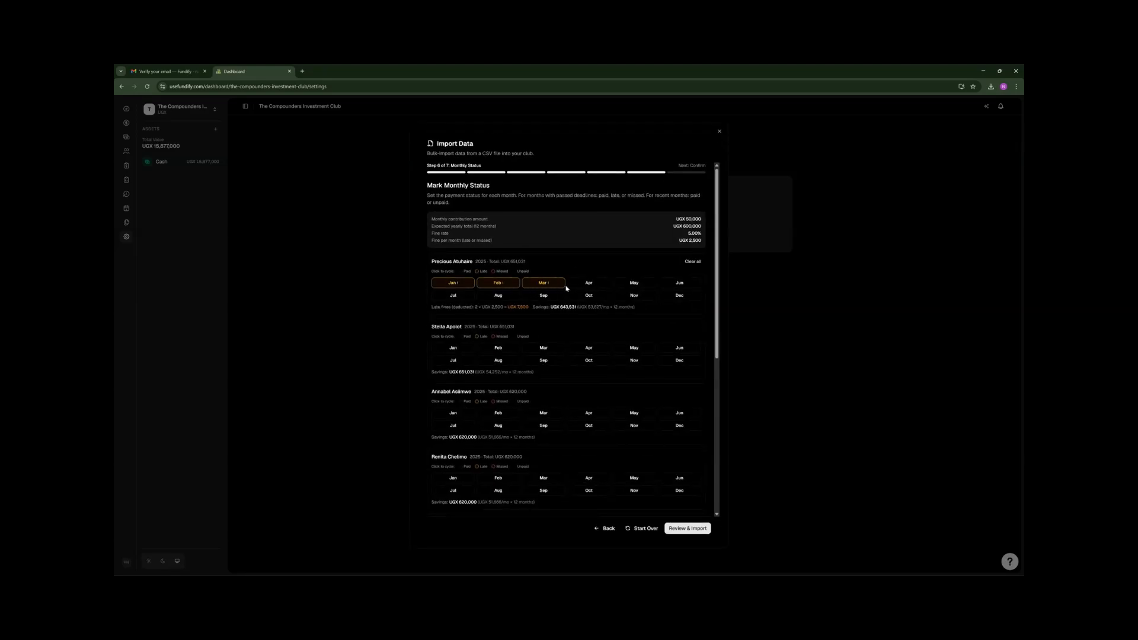
click(598, 286)
click(645, 286)
click(658, 285)
click(454, 296)
click(498, 297)
Mark January to August 2025 as late for the second member in the monthly status list.
click(461, 349)
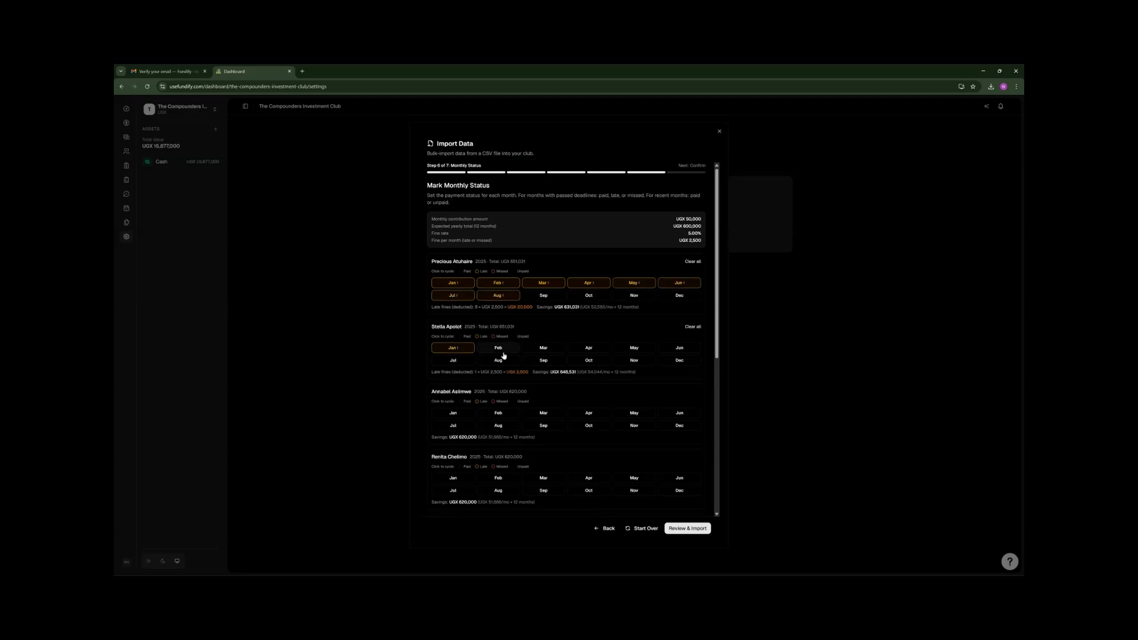
click(499, 350)
click(502, 360)
click(454, 360)
click(543, 348)
click(589, 347)
click(634, 348)
click(679, 347)
Mark January to July and September 2025 as late for the third member in the monthly status list.
scroll(553, 383, down, 2)
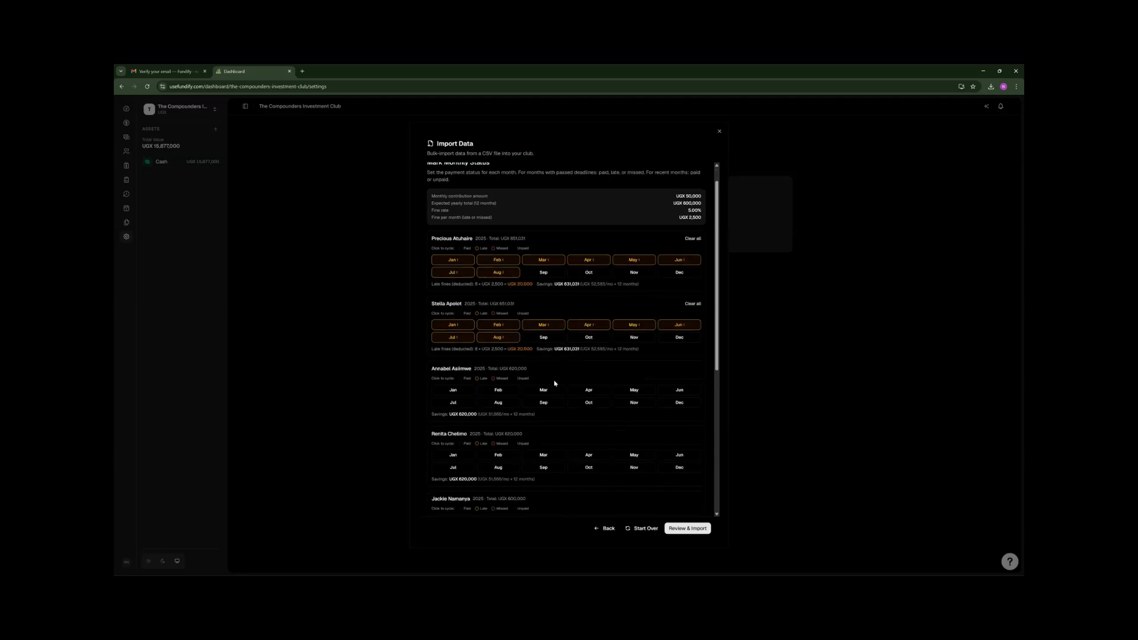
click(449, 306)
click(454, 318)
click(498, 305)
click(543, 318)
click(542, 307)
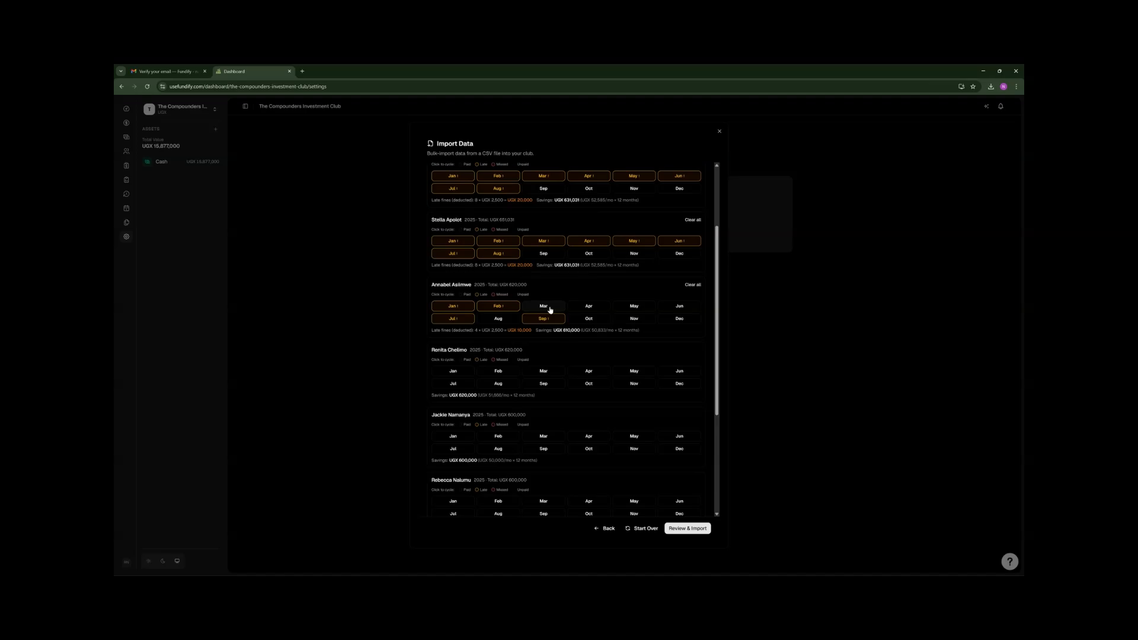
click(588, 306)
click(628, 308)
click(679, 306)
Mark January to August 2025 as late for the fourth member in the monthly status list.
scroll(592, 320, down, 1)
click(452, 335)
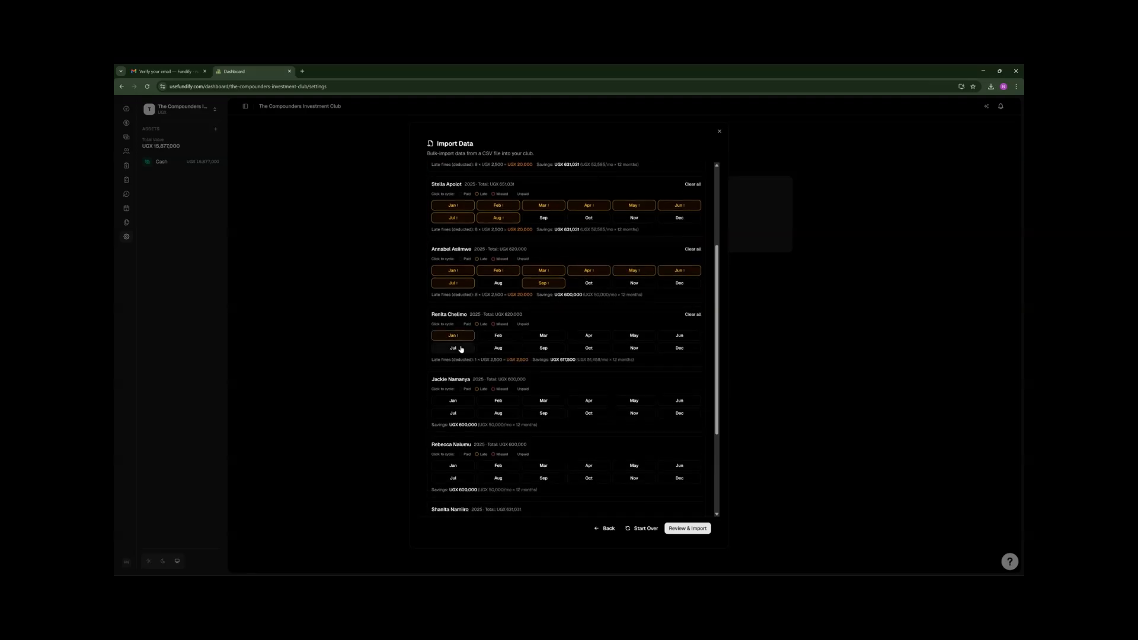
click(453, 348)
click(498, 335)
click(497, 348)
click(543, 335)
click(589, 335)
click(634, 335)
click(679, 336)
Review and import the 2025 contributions with their late fines, and close the import dialog.
scroll(593, 385, down, 3)
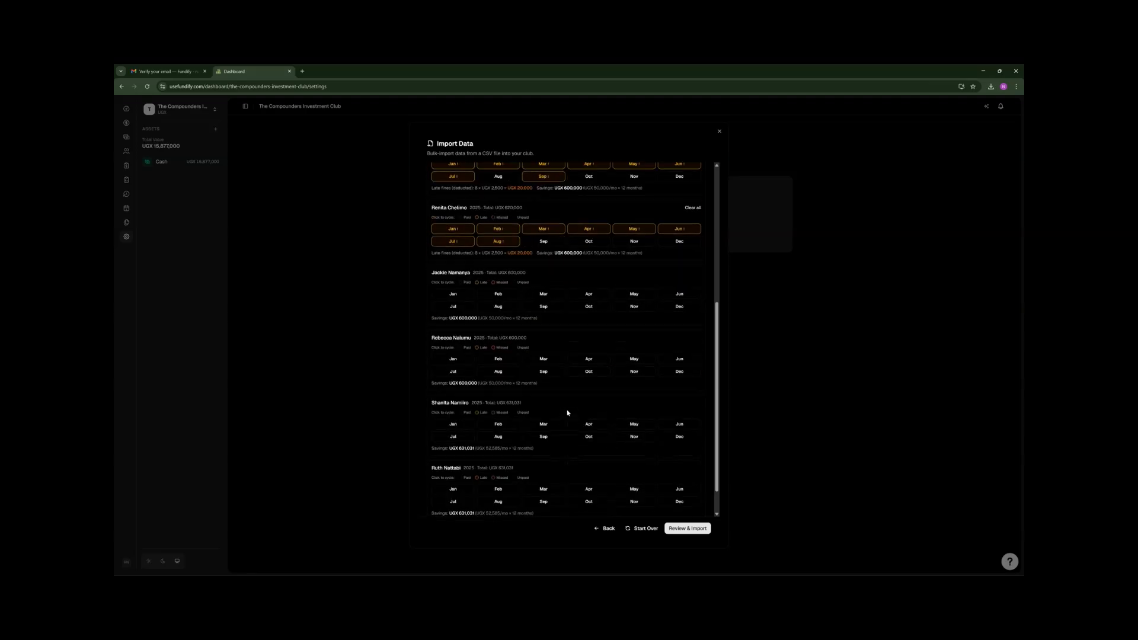
click(688, 529)
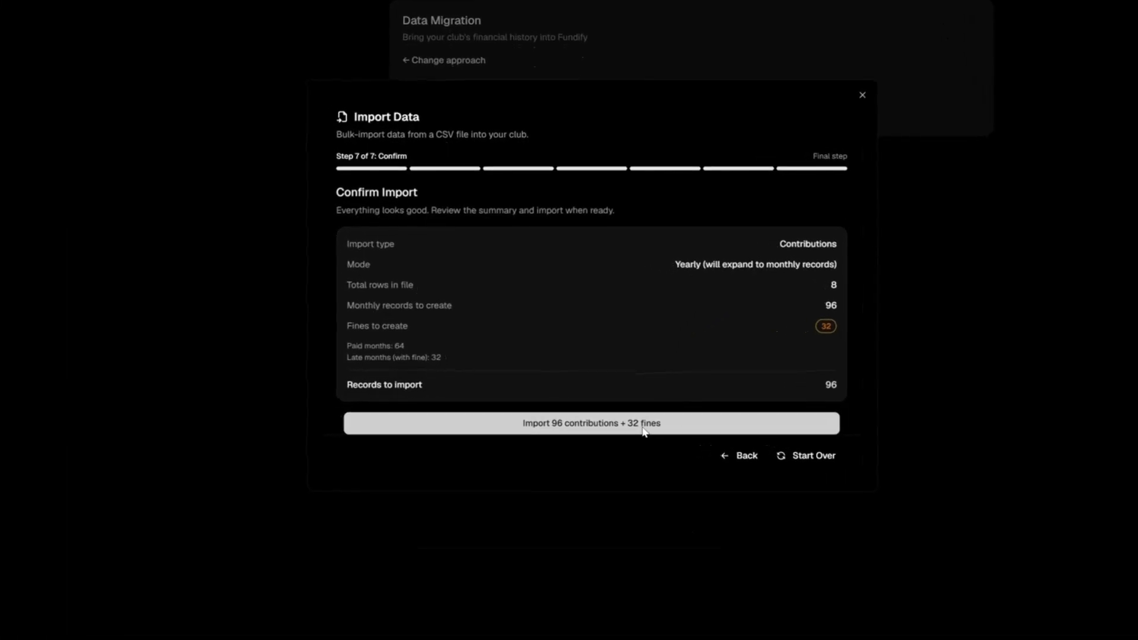
click(643, 428)
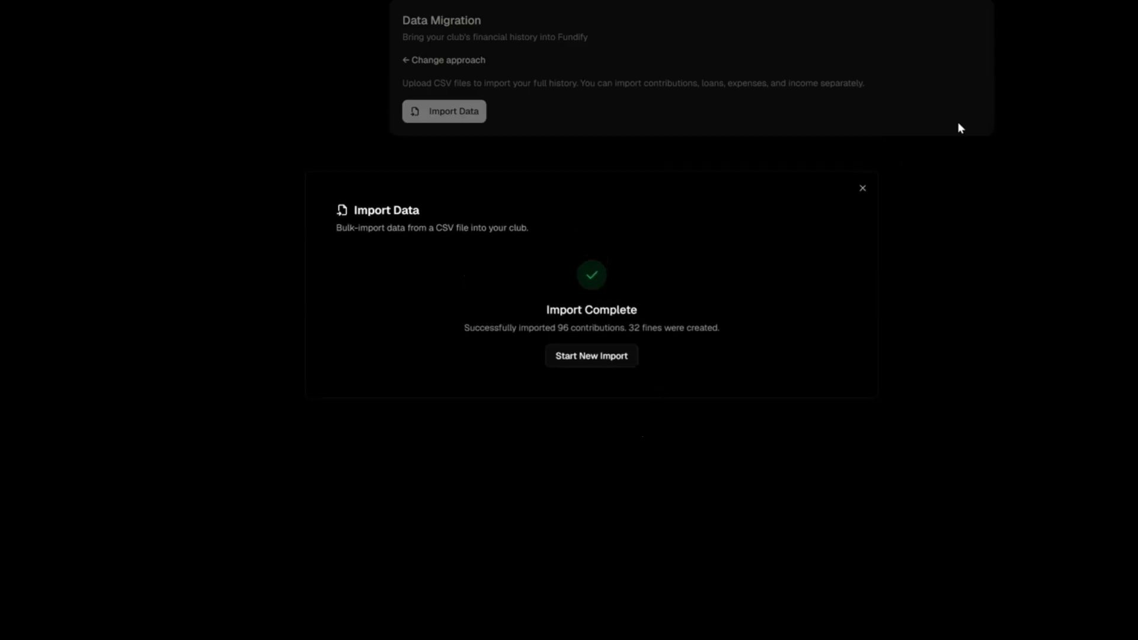
click(862, 188)
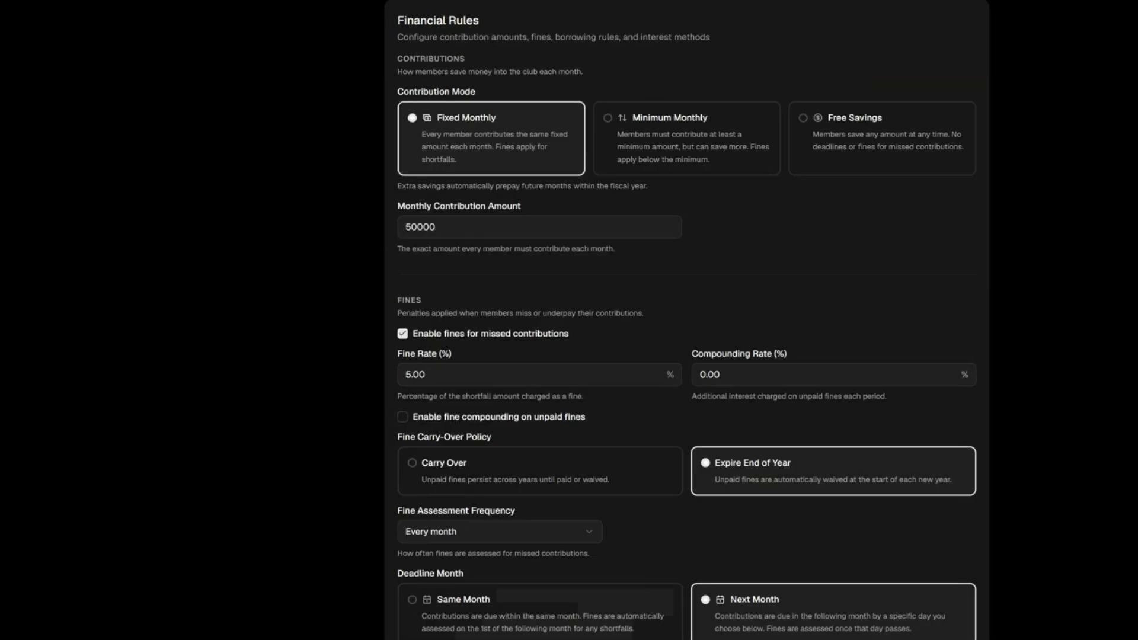
Change the club's contribution mode to Minimum Monthly and set the overpayment policy to Period Locked.
click(710, 151)
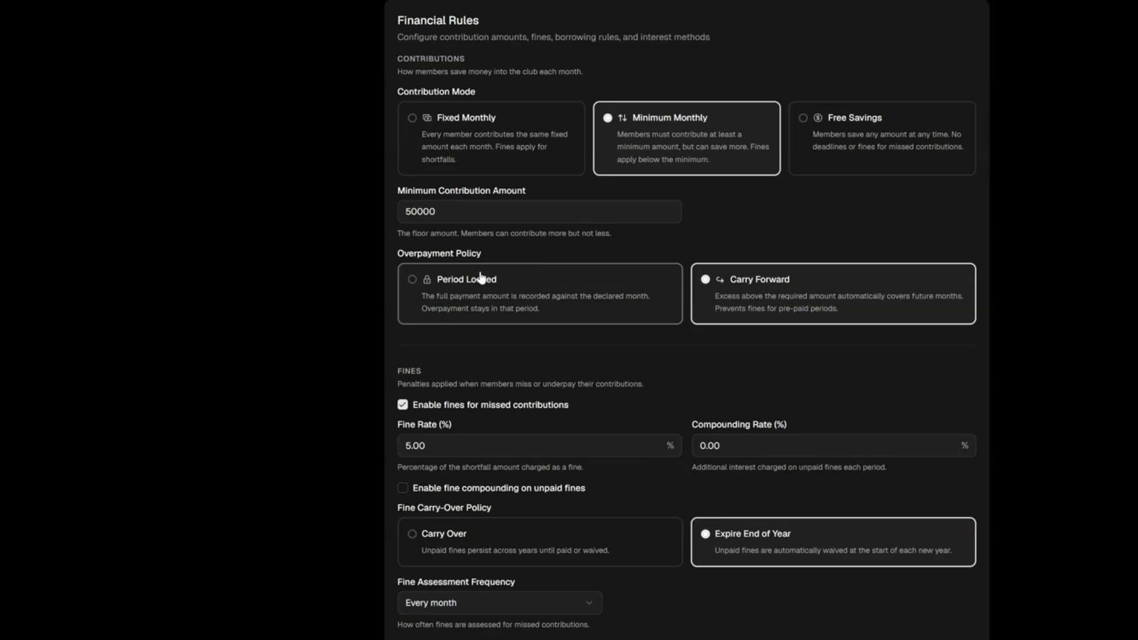
click(413, 281)
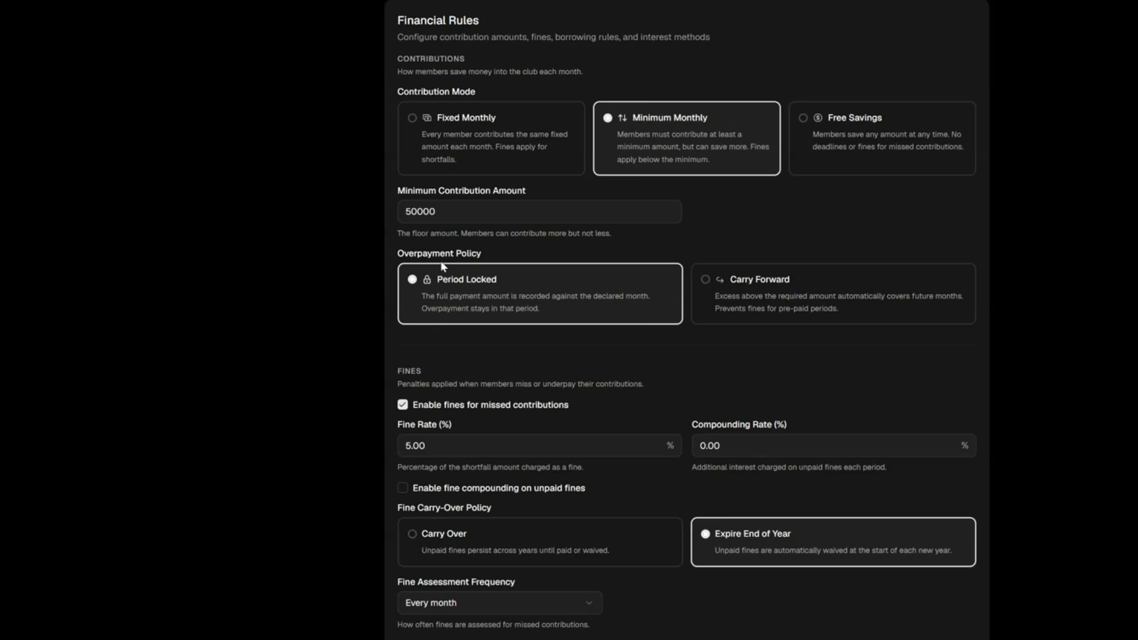
scroll(440, 266, down, 15)
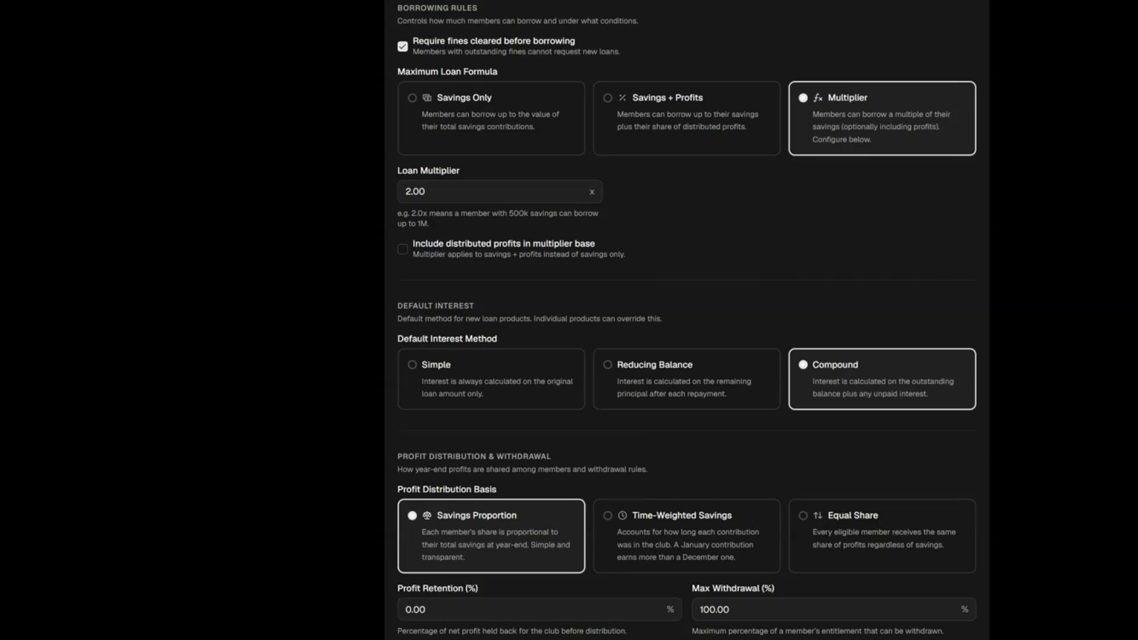
scroll(572, 531, up, 14)
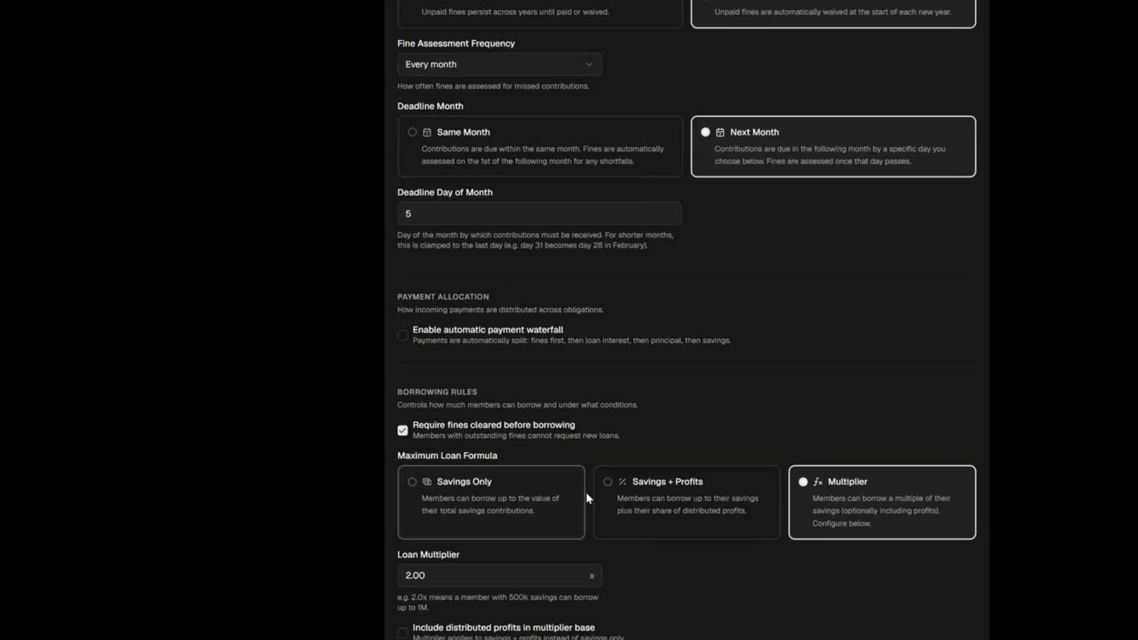
scroll(587, 481, up, 1)
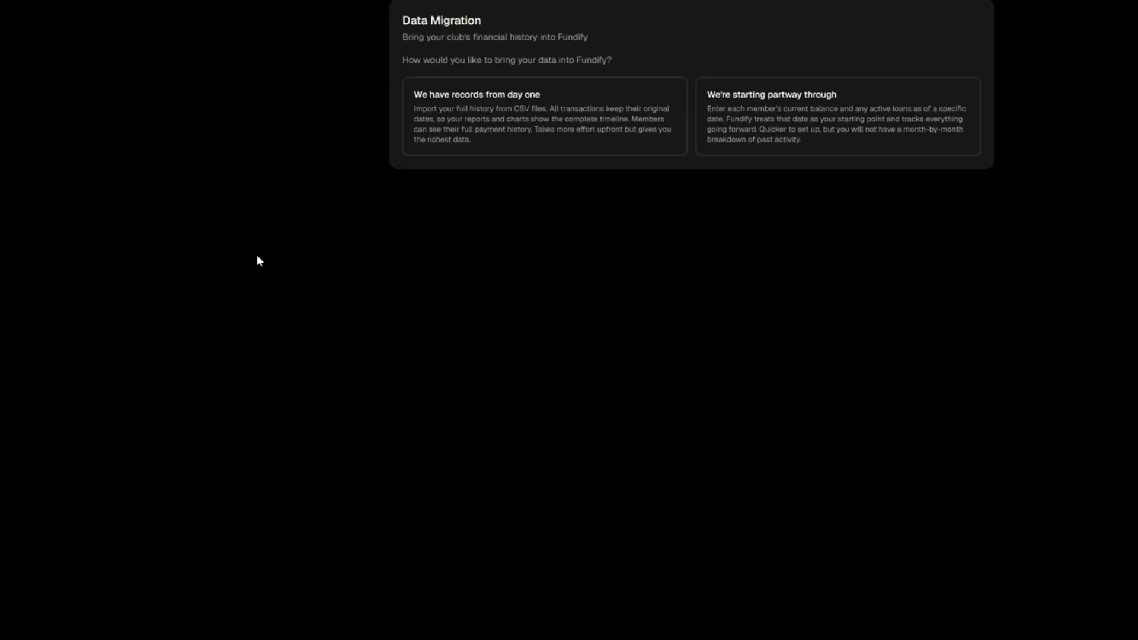
Start a CSV import of contributions from day one, organized yearly with DD/MM/YYYY dates, and choose to paste the data.
click(465, 142)
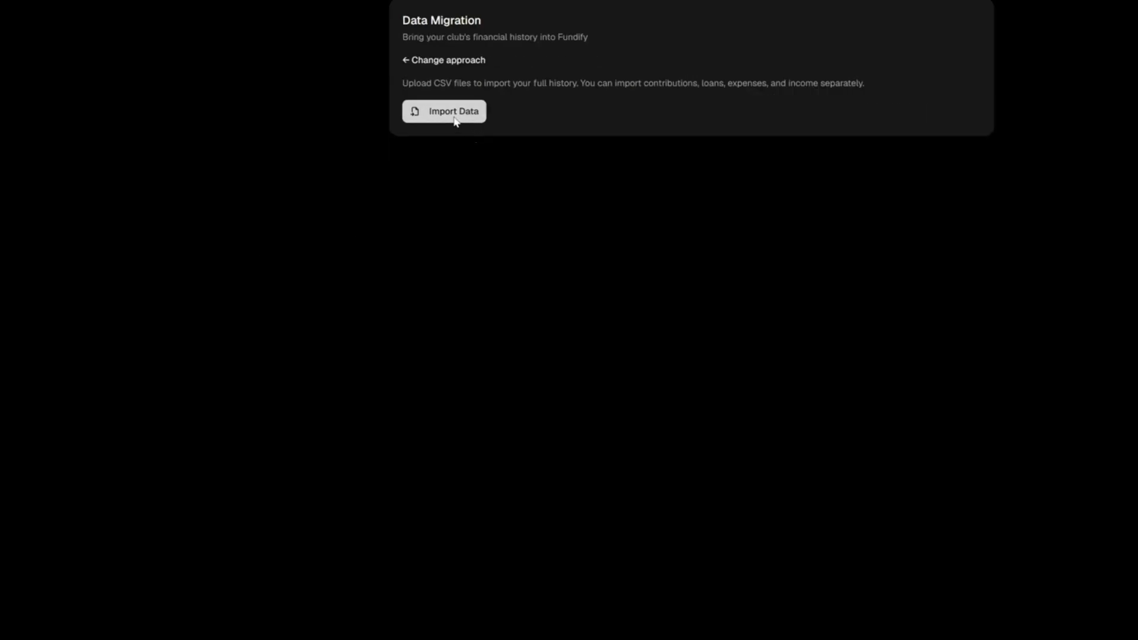
click(456, 112)
click(555, 325)
click(637, 177)
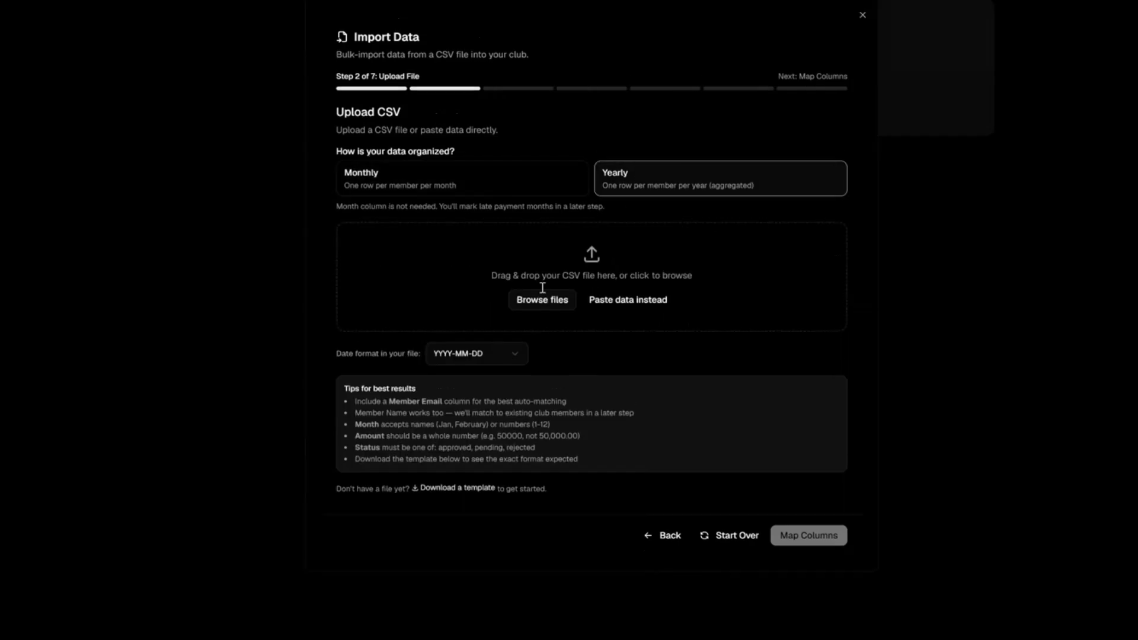
click(476, 354)
click(464, 391)
click(625, 300)
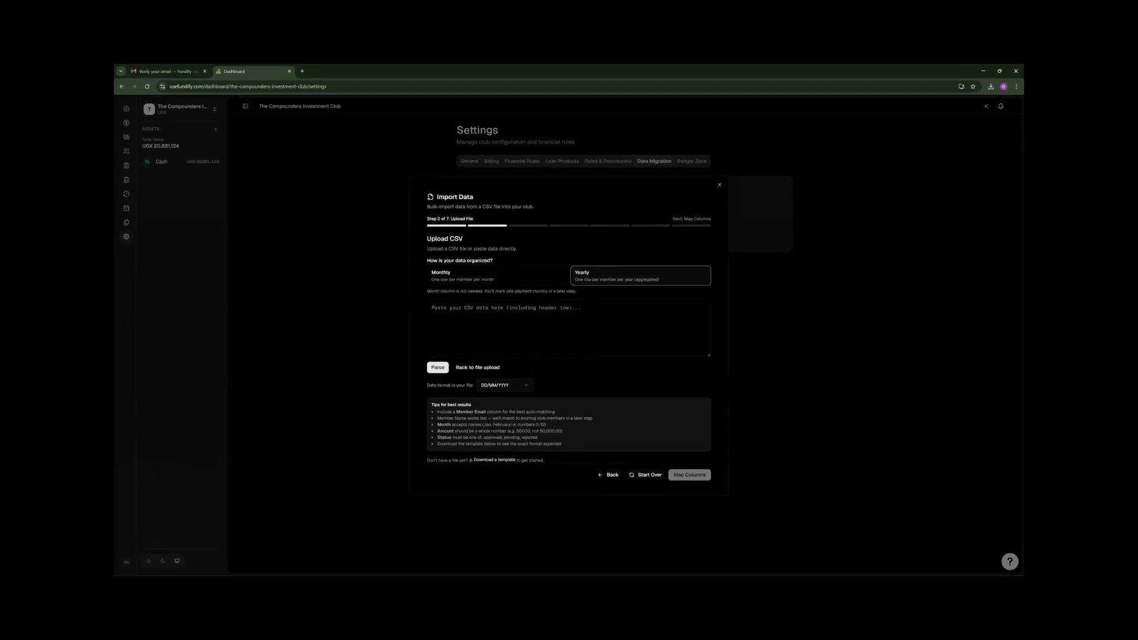
Switch to Excel, copy the 2026 contribution rows with their headers, and return to the Fundify import.
key(alt+Tab)
key(alt+Tab)
key(alt+Tab)
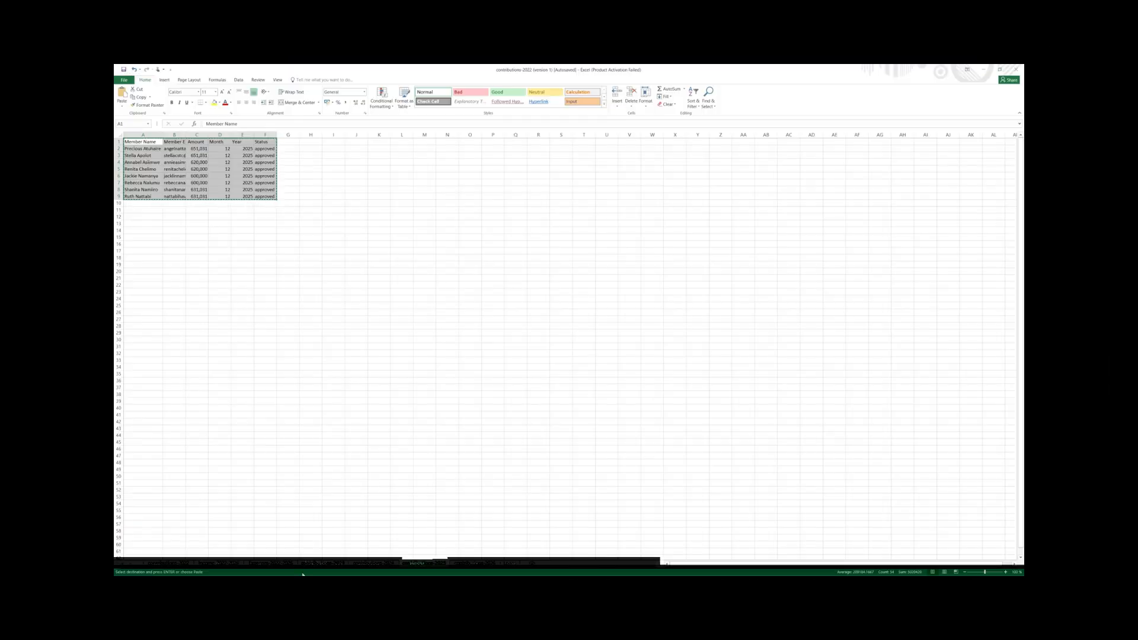
click(471, 565)
drag(140, 144, 264, 184)
key(alt+Tab)
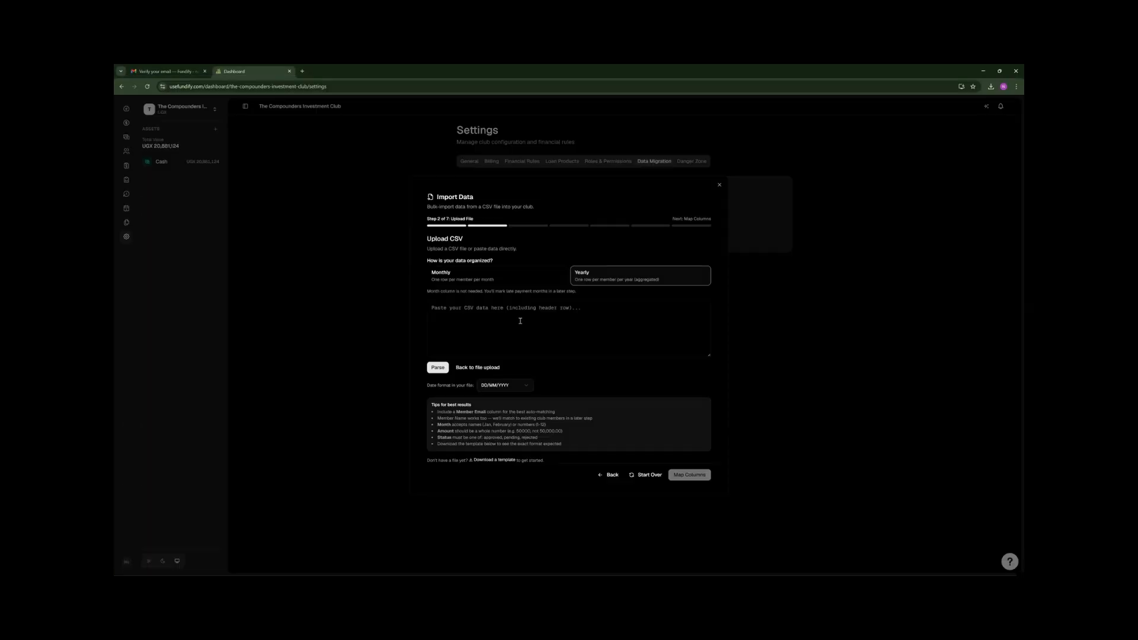
Paste and parse the 2026 contribution data, accept the column mapping, preview and member matches, and continue to the monthly status.
click(520, 317)
key(ctrl+v)
click(437, 367)
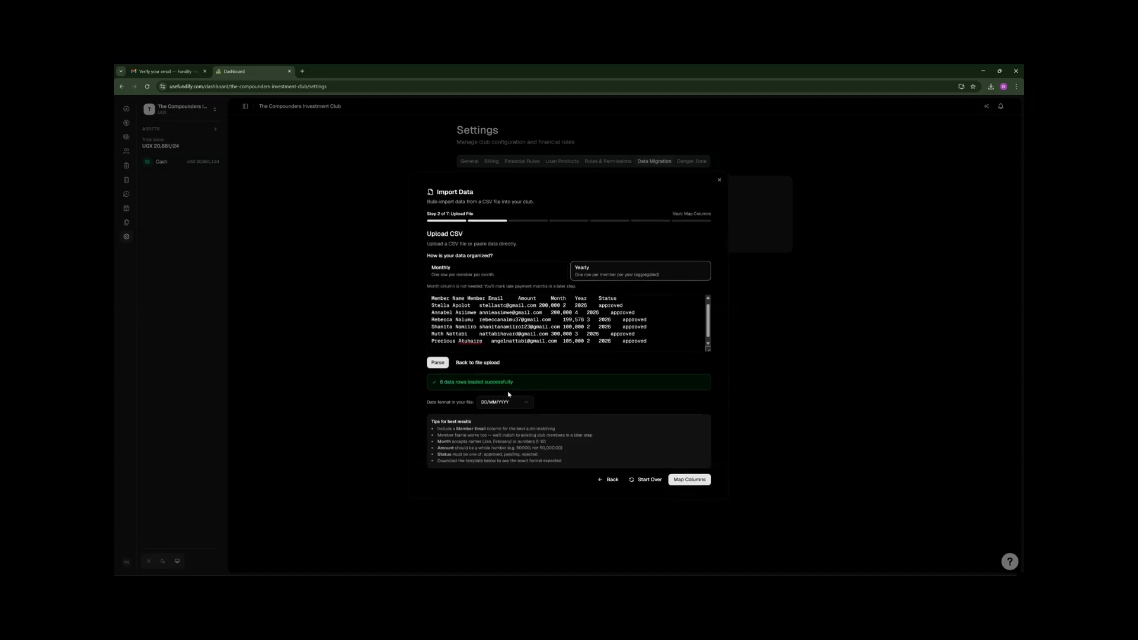
click(693, 482)
click(689, 451)
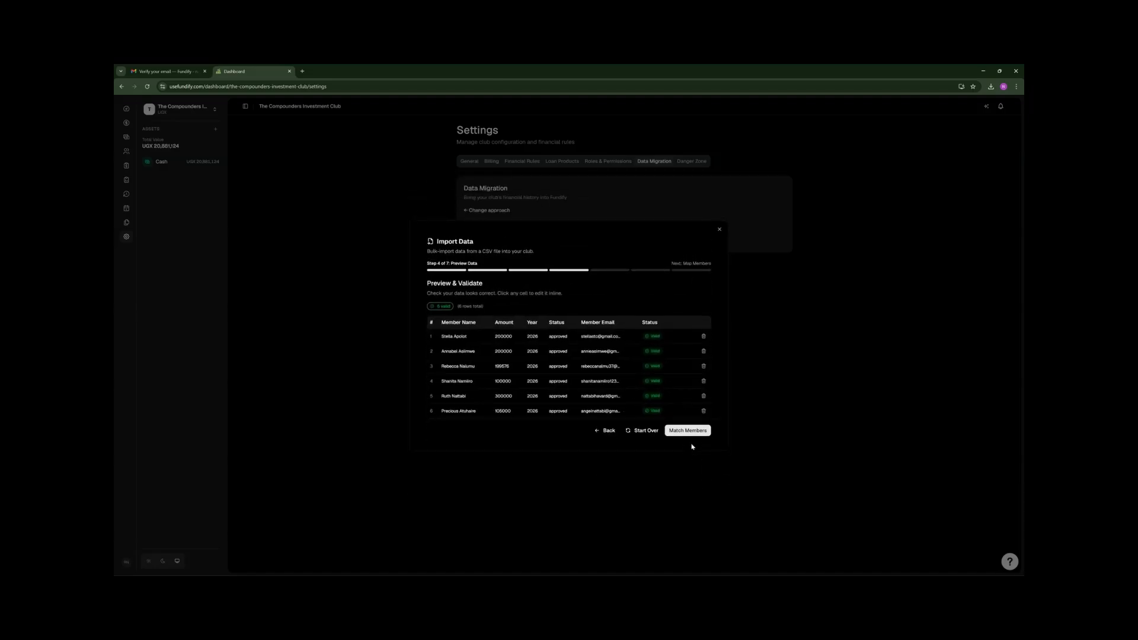
click(690, 430)
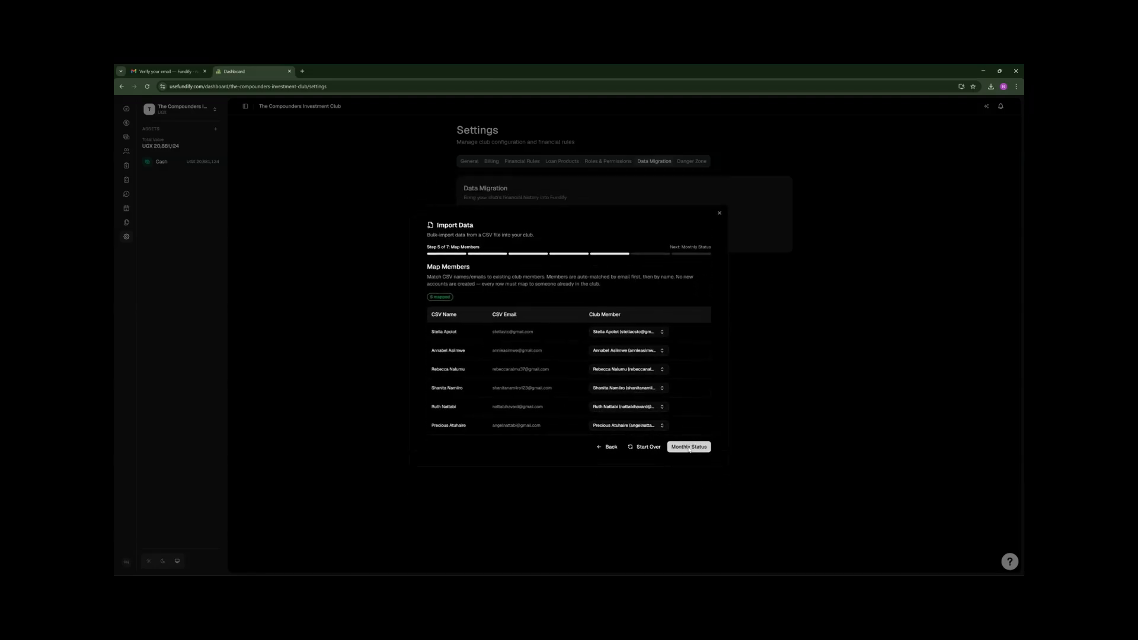
click(690, 446)
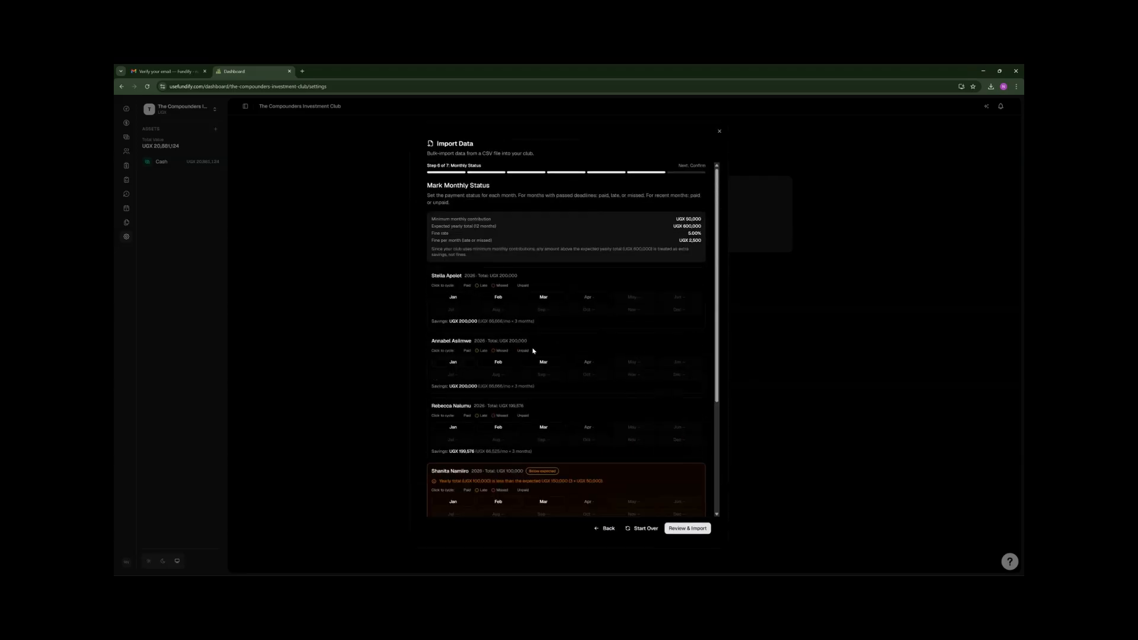
Check the members' 2026 monthly statuses and mark March as missed for the fourth member.
scroll(543, 358, down, 3)
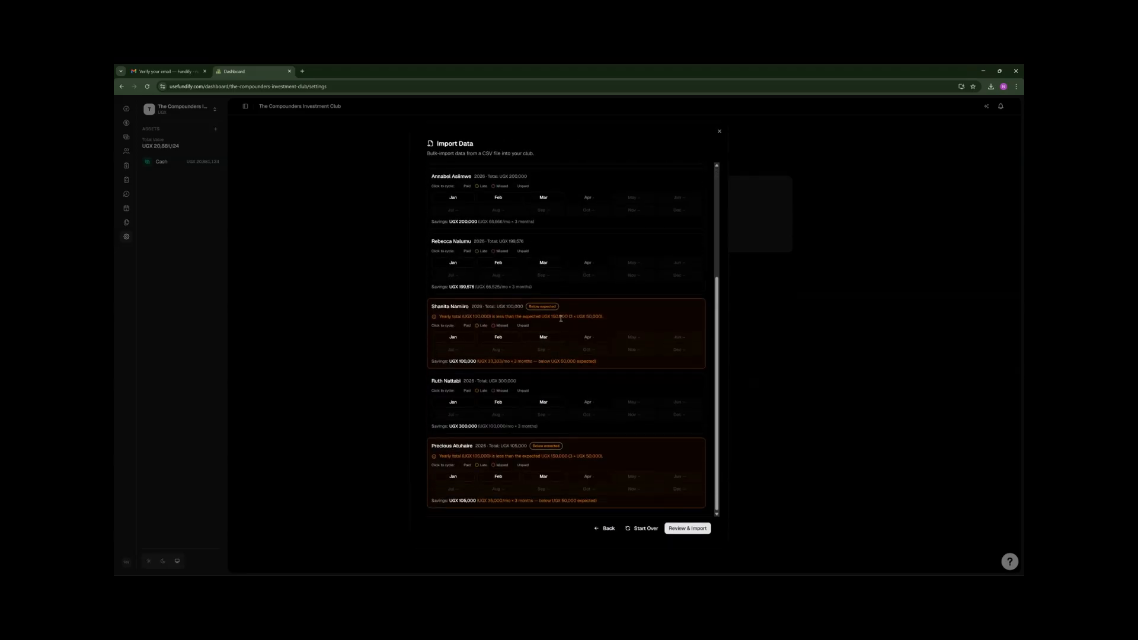
scroll(566, 319, up, 1)
scroll(566, 322, up, 2)
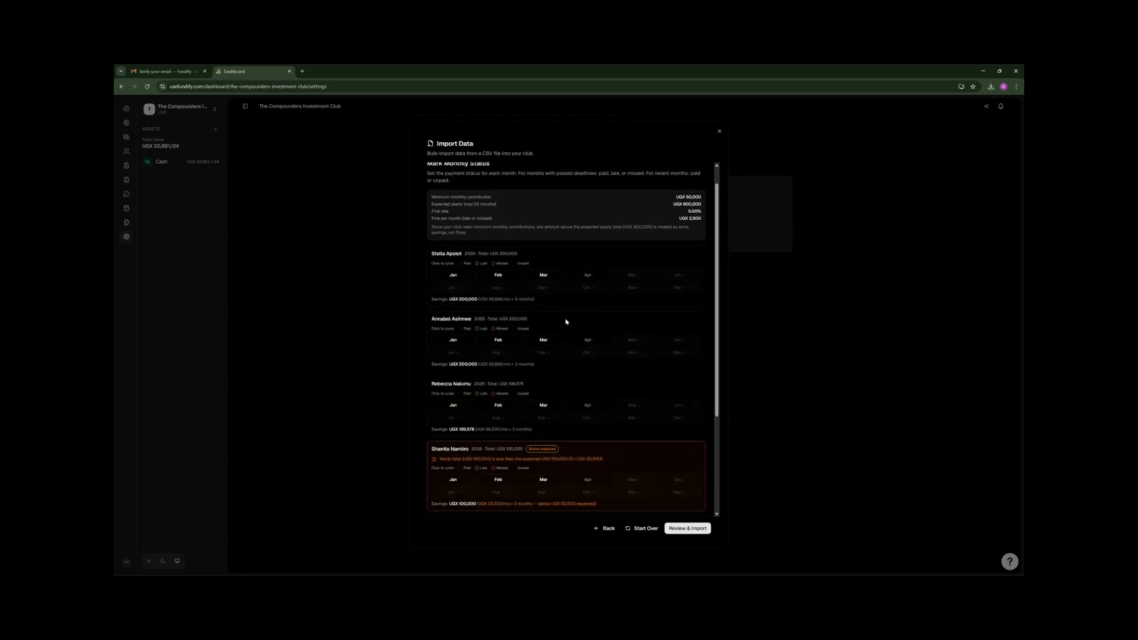
scroll(536, 323, down, 3)
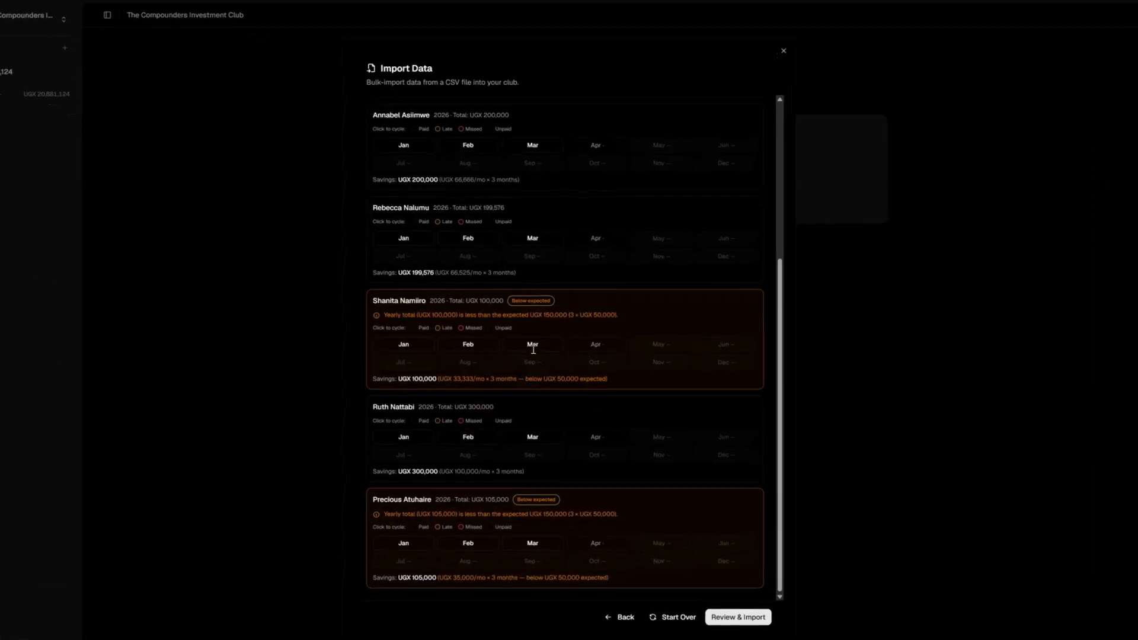
scroll(546, 355, up, 5)
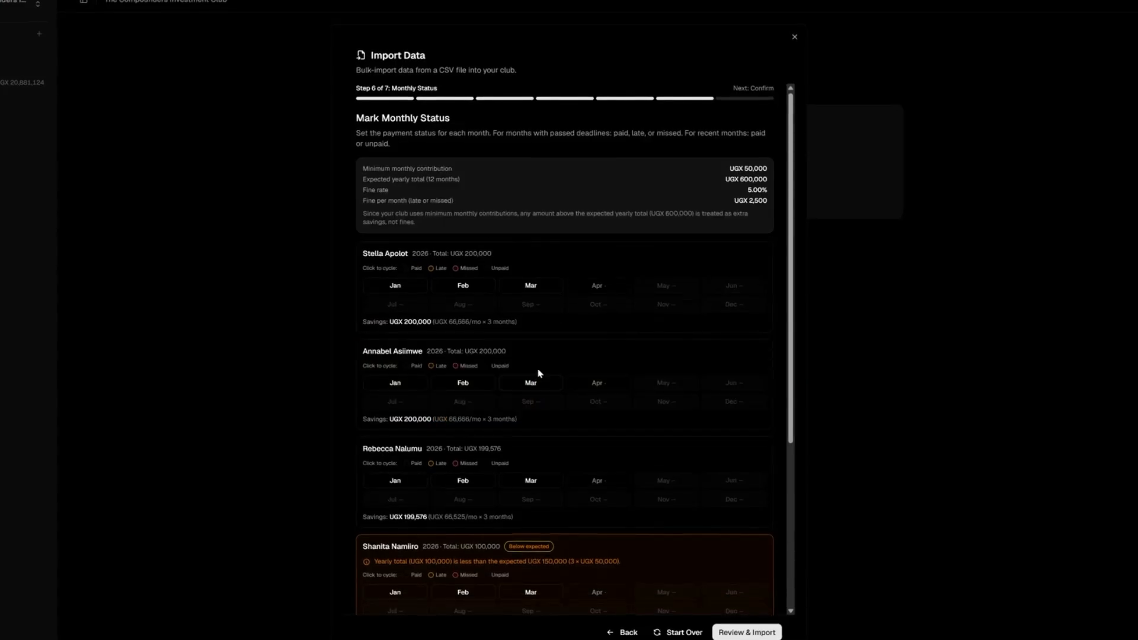
scroll(540, 374, down, 4)
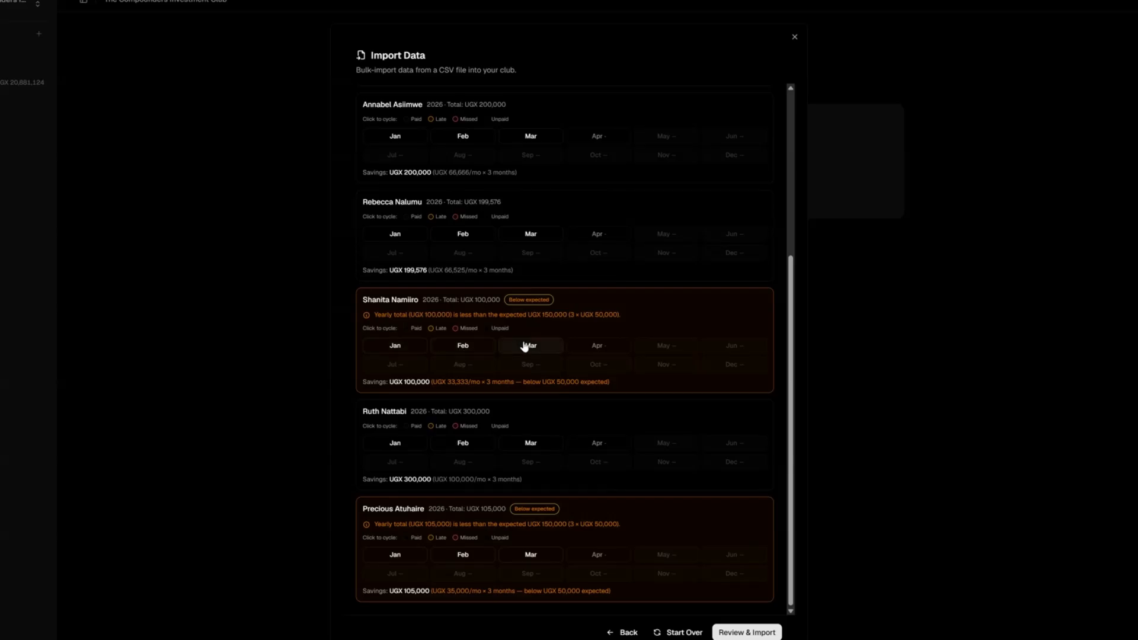
click(546, 350)
click(546, 352)
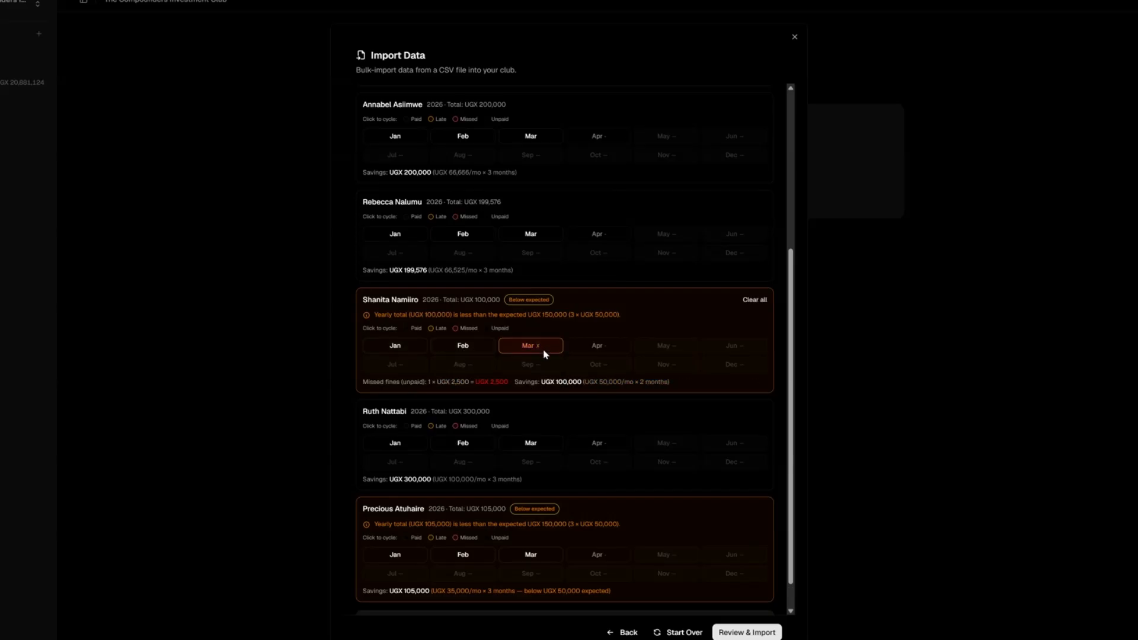
Mark January and February 2026 as late and March as missed for the last member in the list.
scroll(510, 439, down, 1)
click(409, 525)
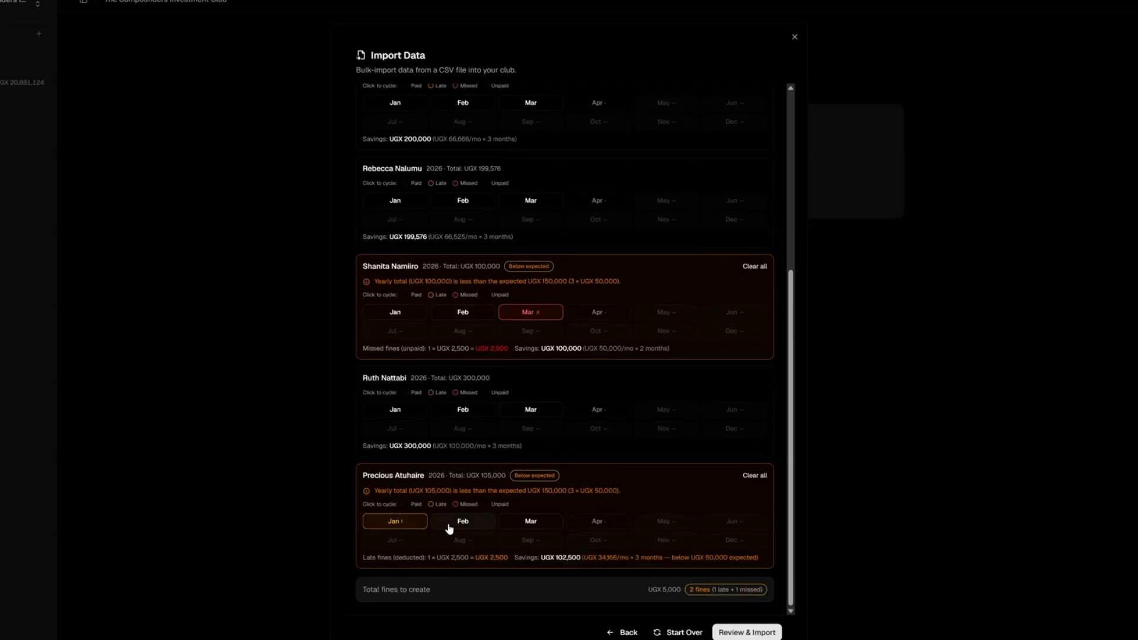
click(452, 528)
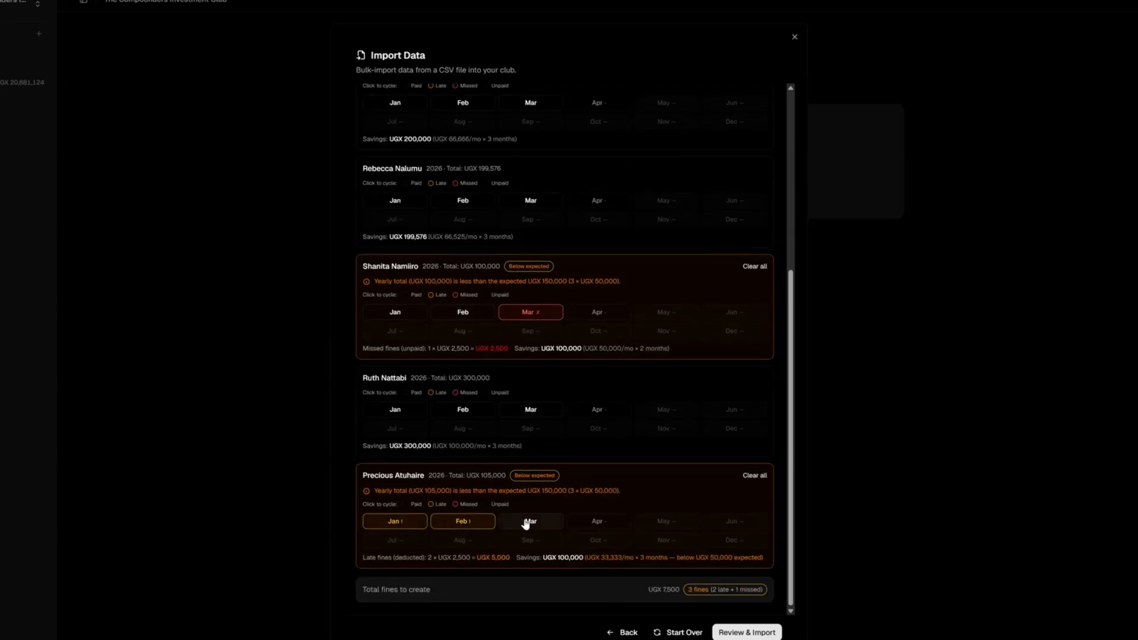
click(528, 524)
click(533, 523)
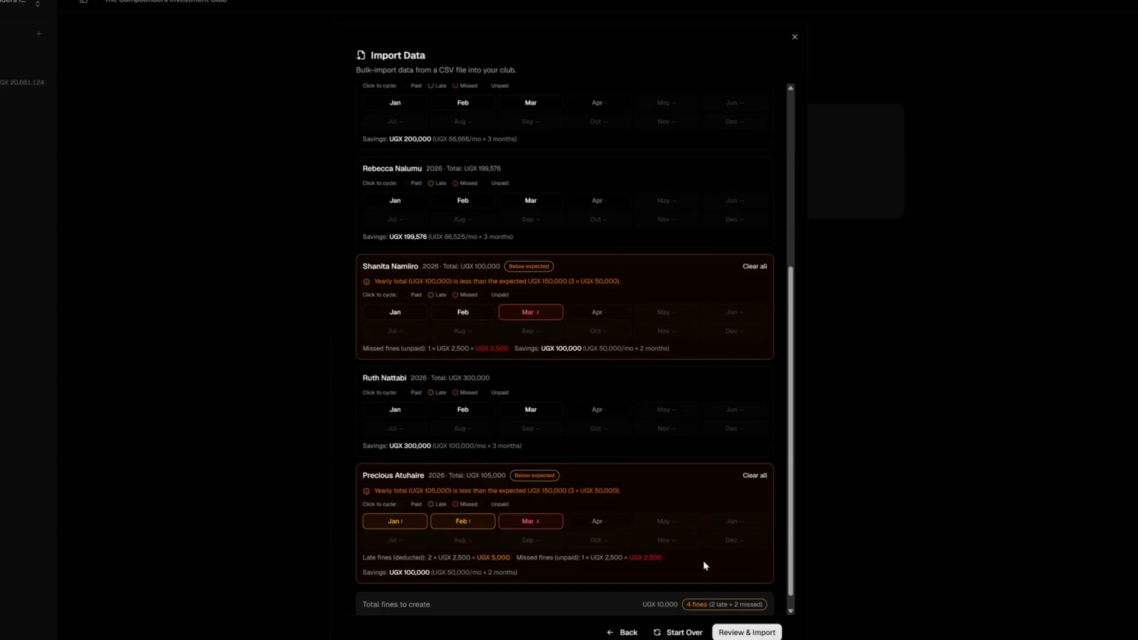
Review the marked months, import the 2026 contributions with their fines, and close the import dialog.
scroll(705, 566, up, 10)
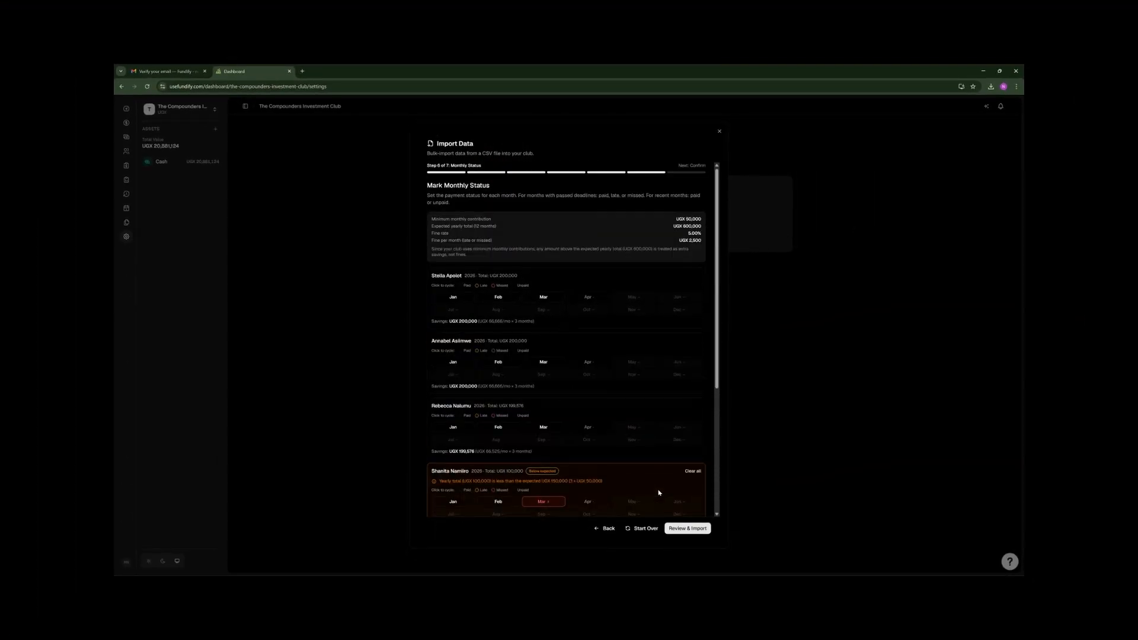
scroll(658, 492, down, 5)
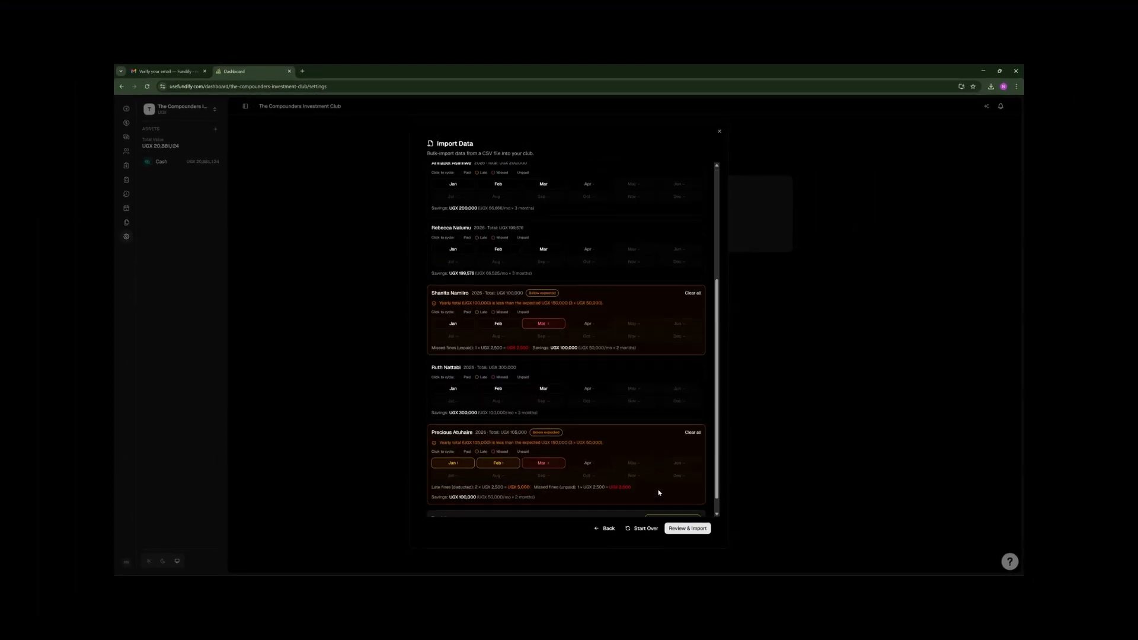
click(681, 528)
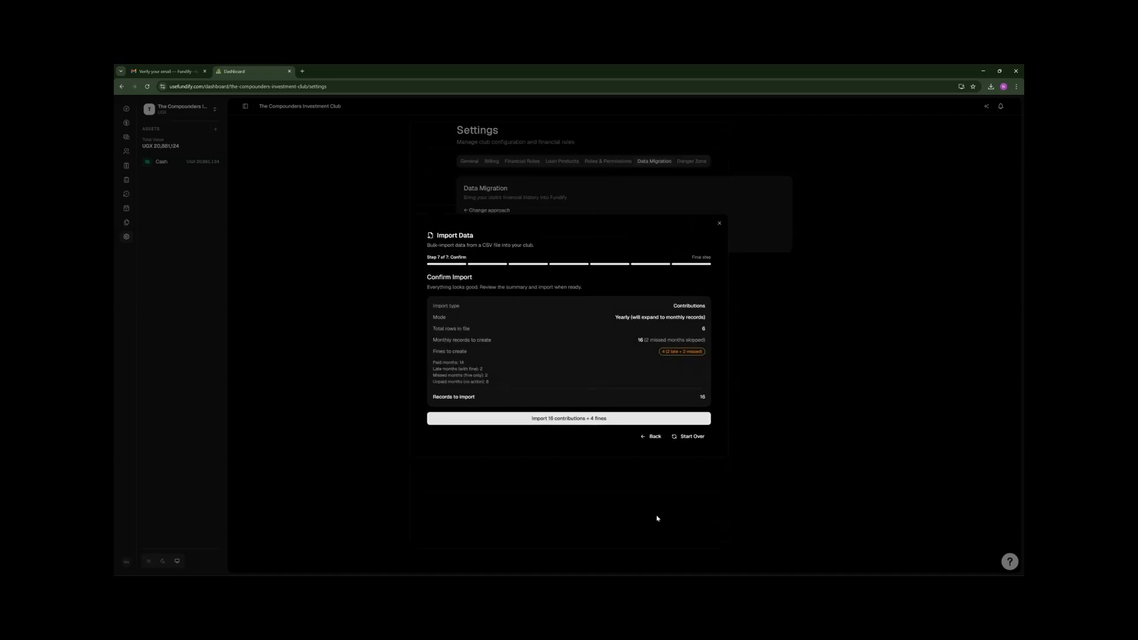
click(592, 418)
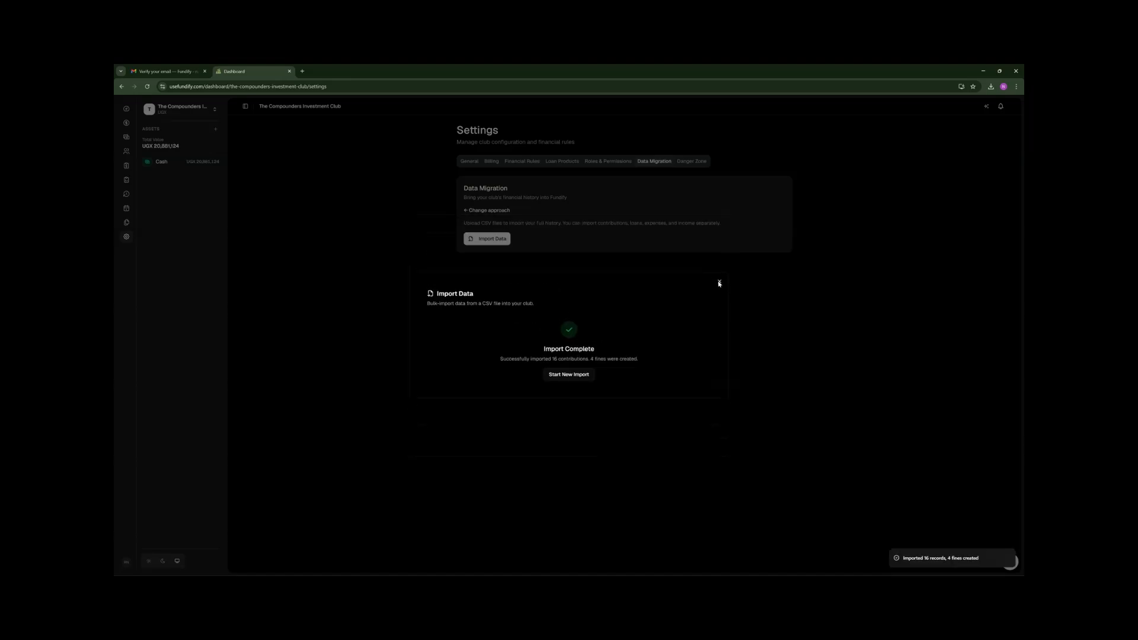
click(719, 282)
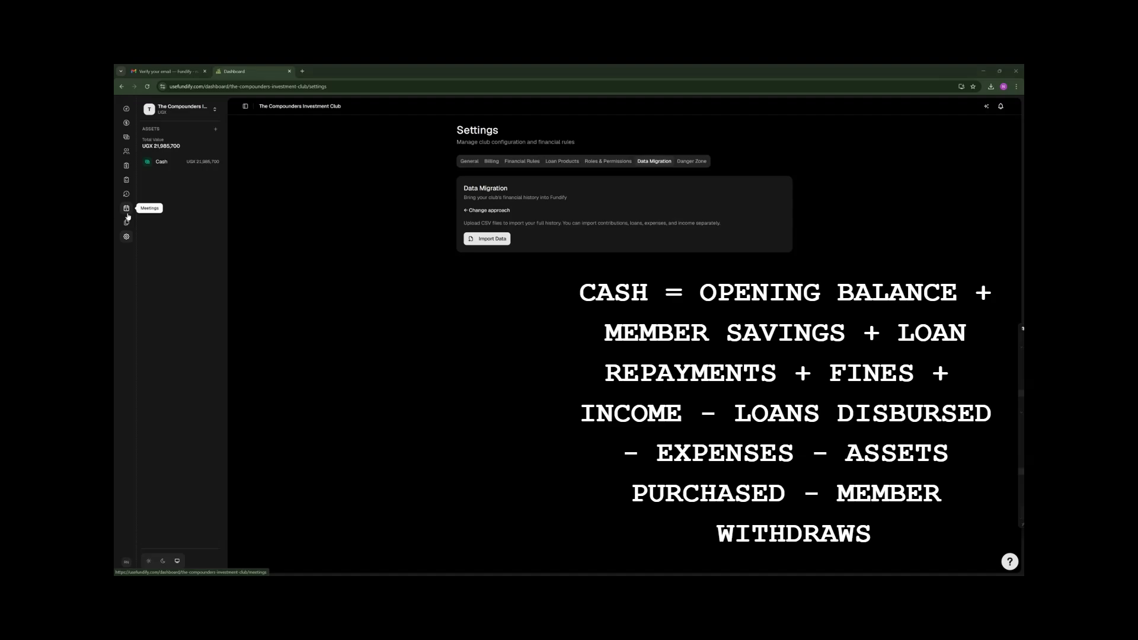
drag(196, 162, 245, 166)
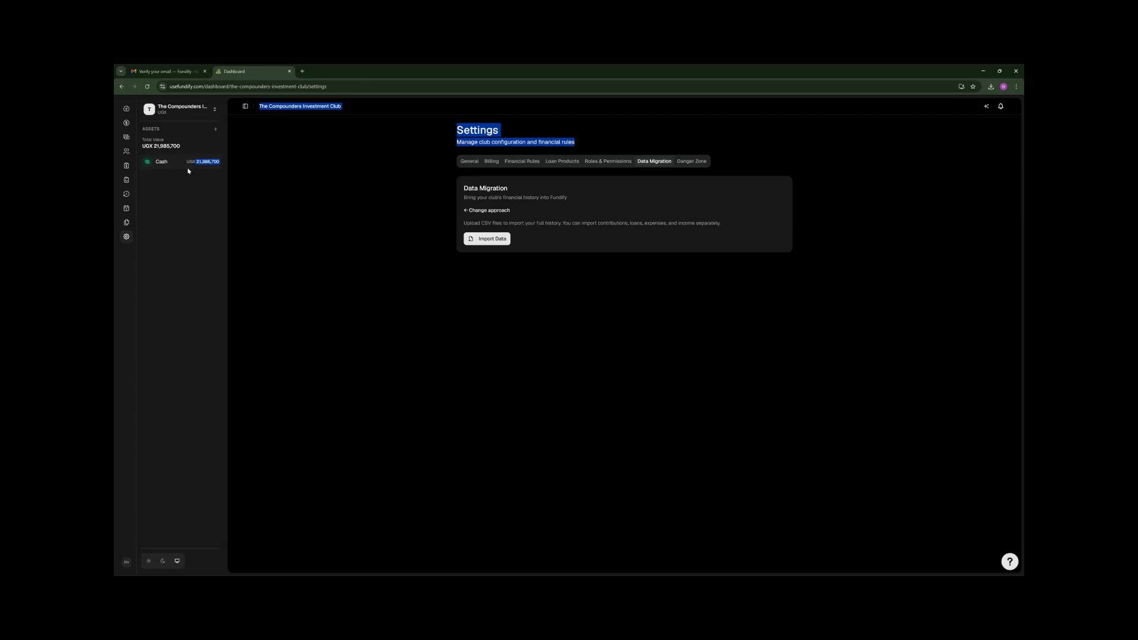
click(256, 208)
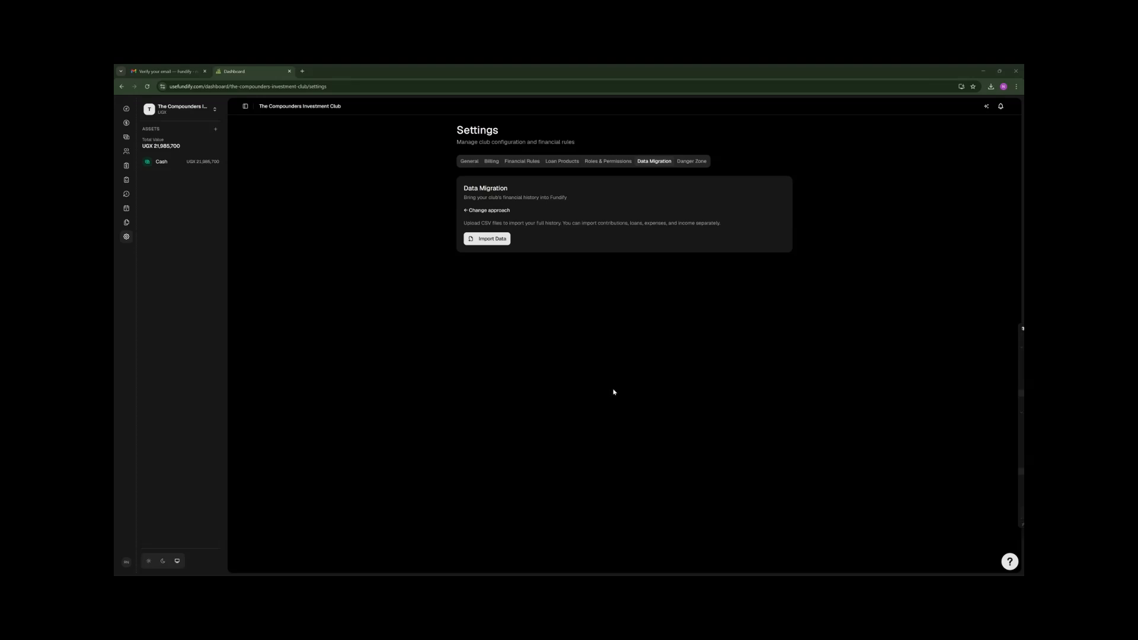
Start a new data import for loans and download the loans CSV template.
click(486, 238)
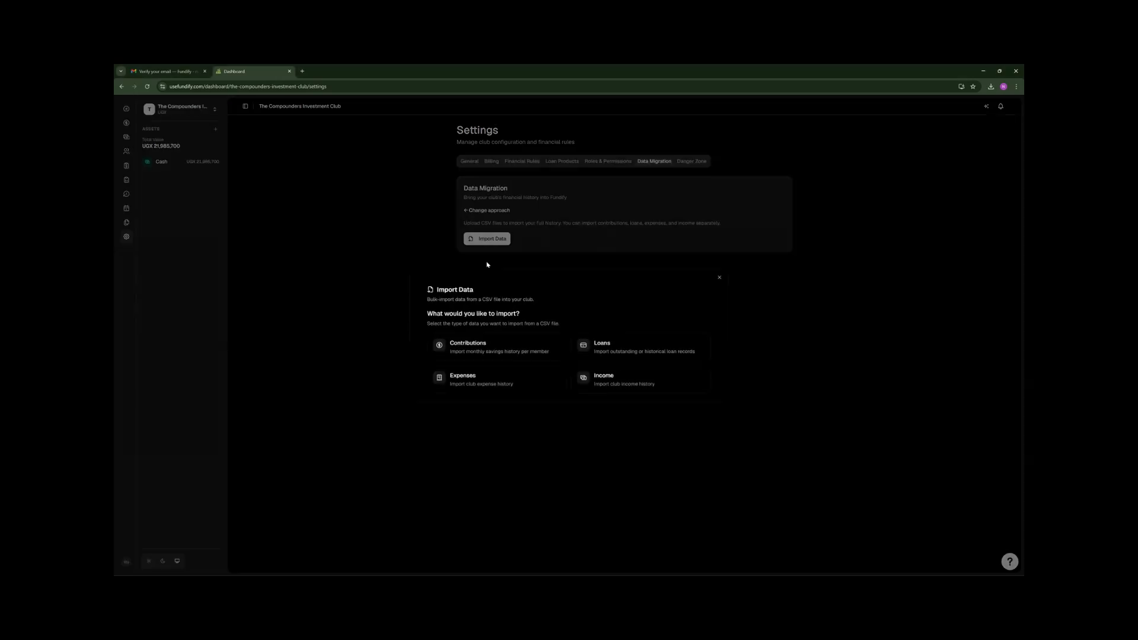
click(595, 338)
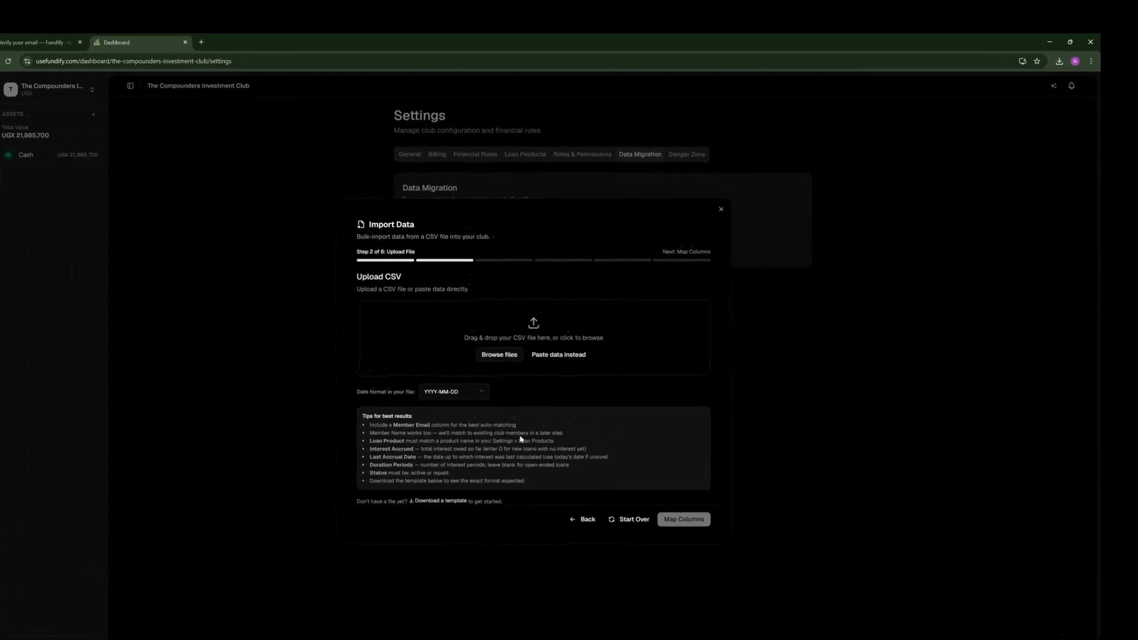
click(435, 503)
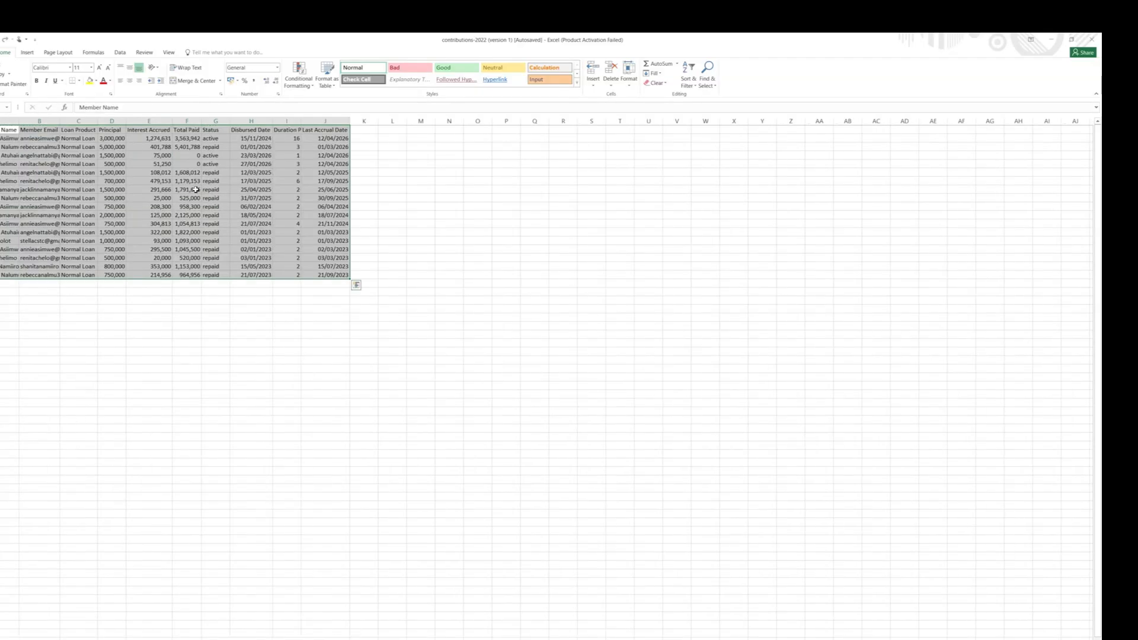
Review the Loans sheet's columns, including Member Email, Loan Product and Last Accrual Date.
click(144, 200)
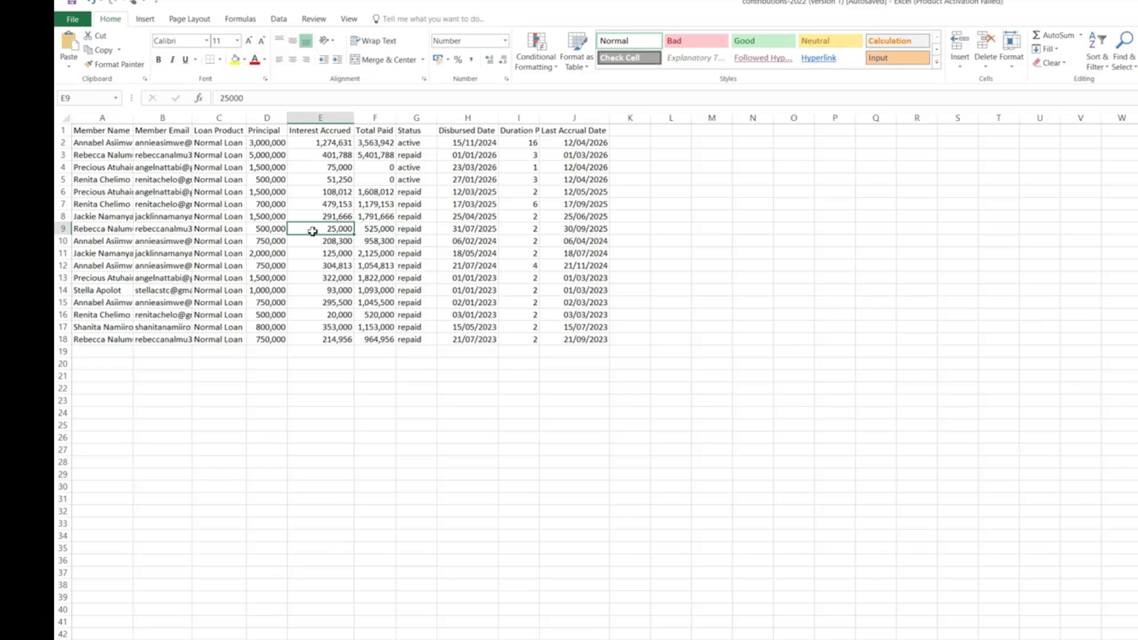
click(160, 133)
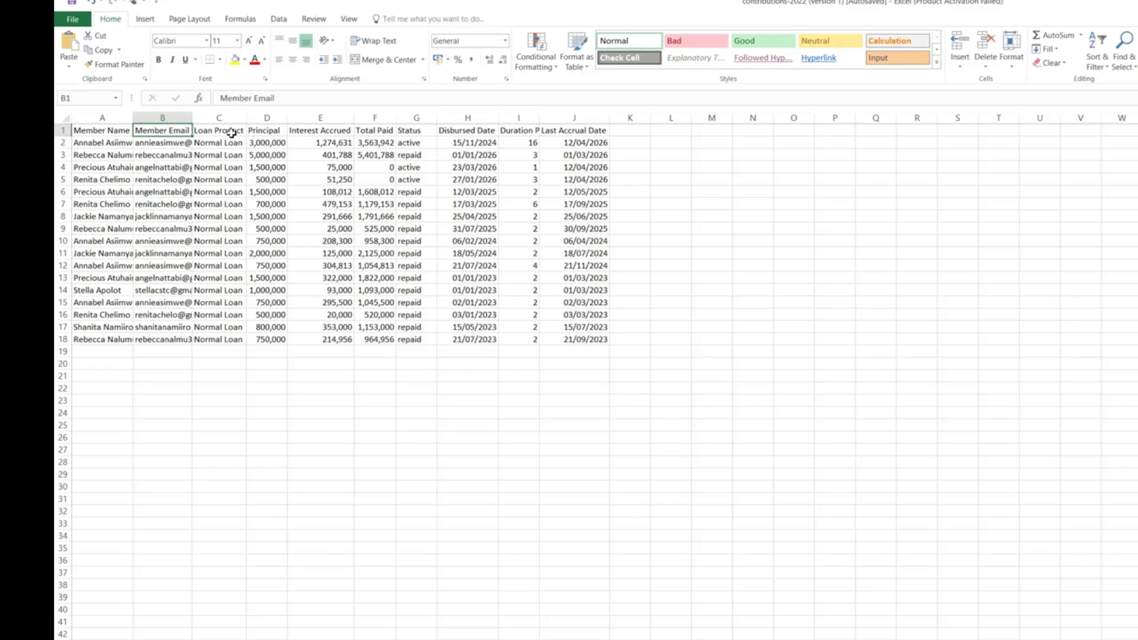
click(231, 133)
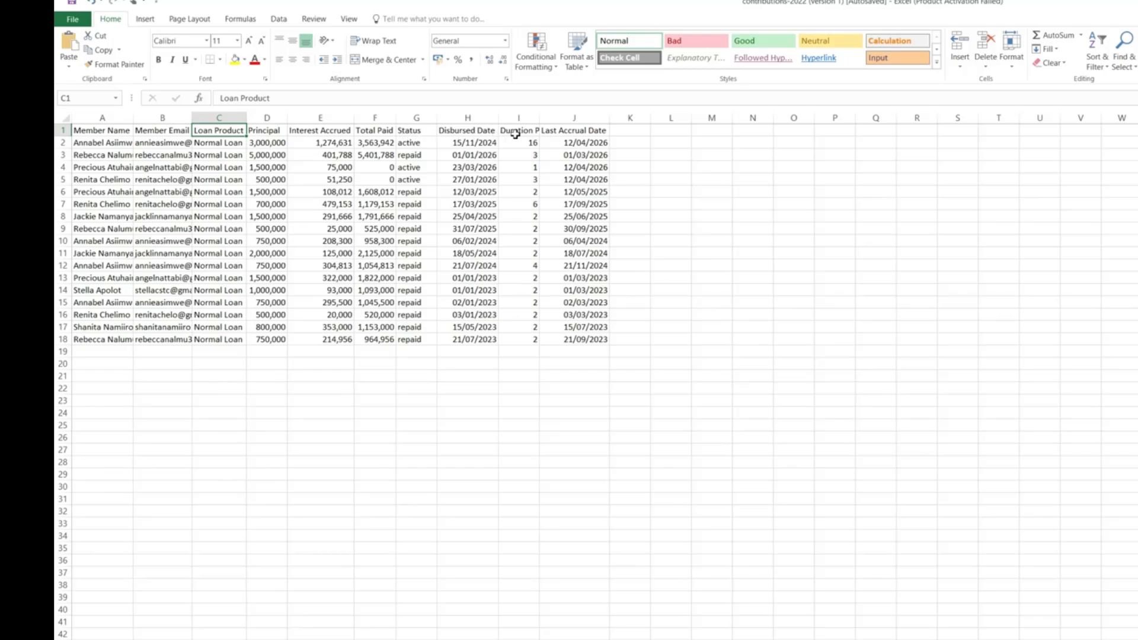
click(588, 133)
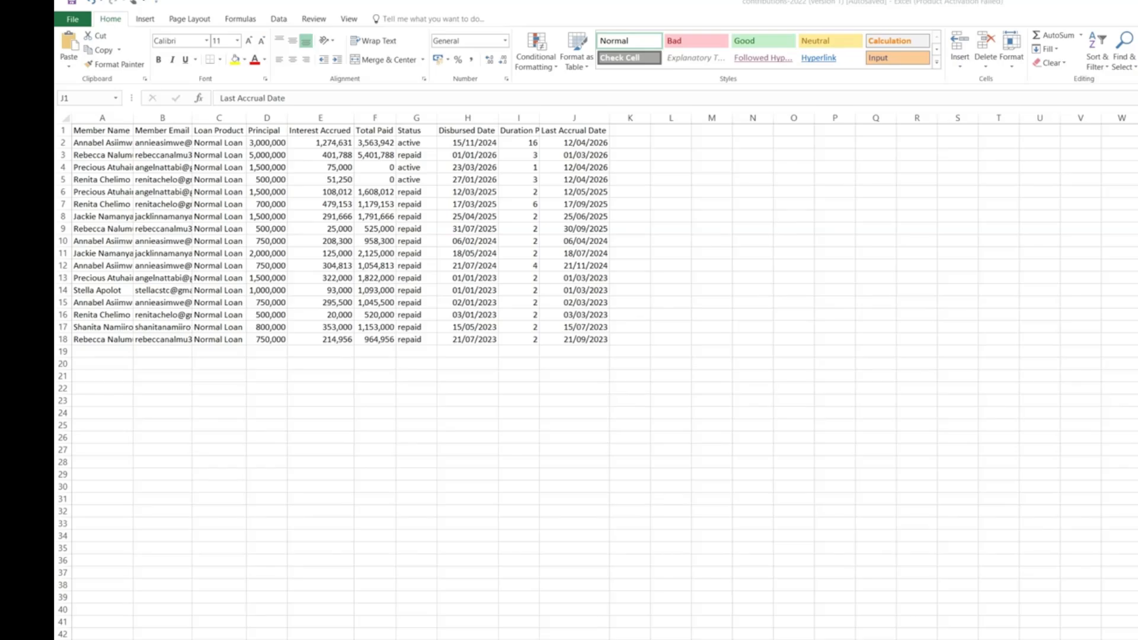
click(572, 155)
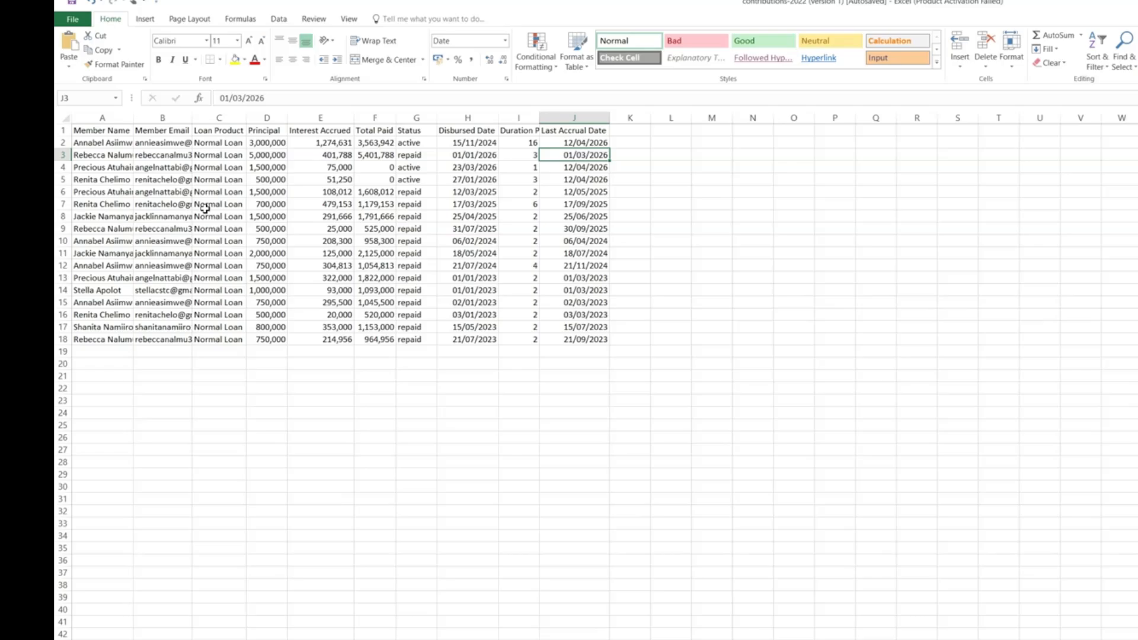
Copy the whole loans table, including its header row, from the Loans sheet and switch back to Fundify in the browser.
drag(77, 131, 550, 317)
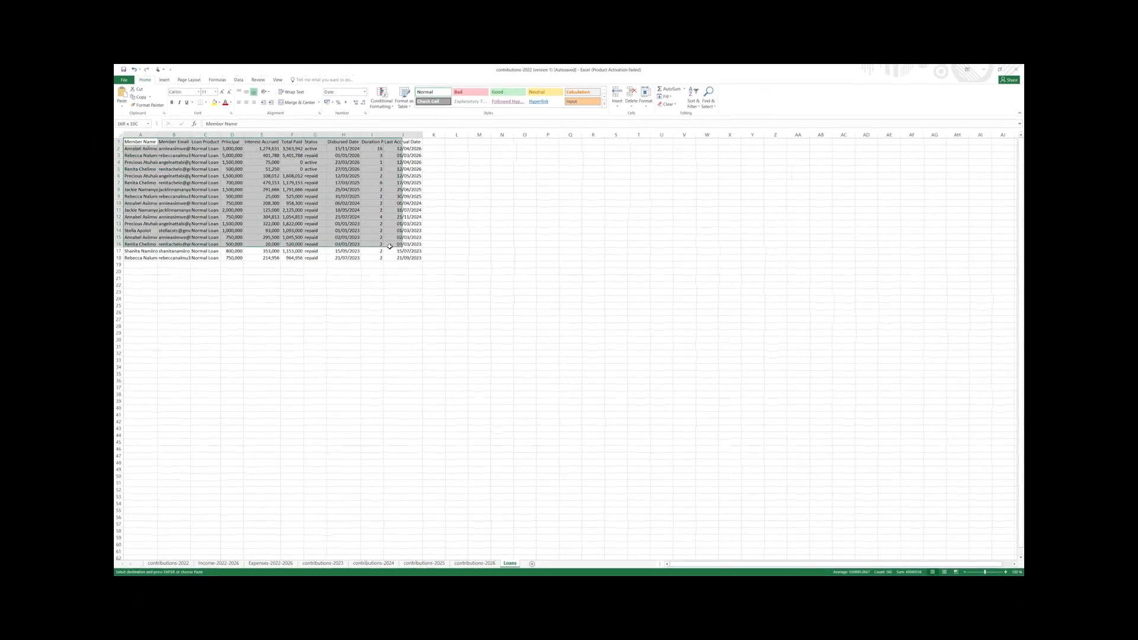
drag(389, 246, 405, 258)
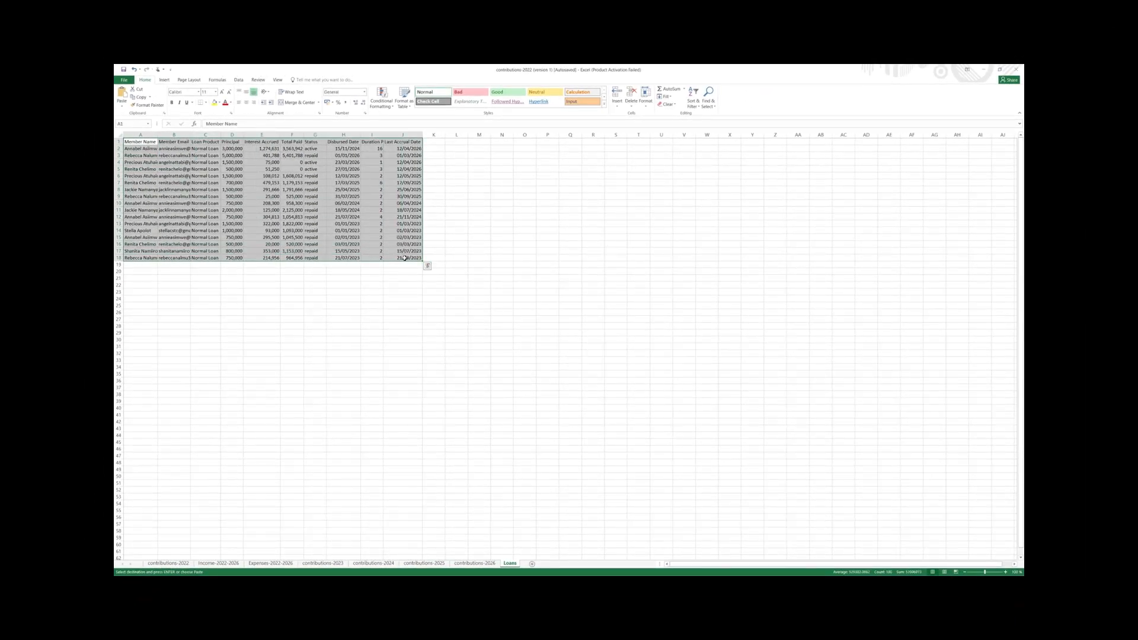
key(ctrl+c)
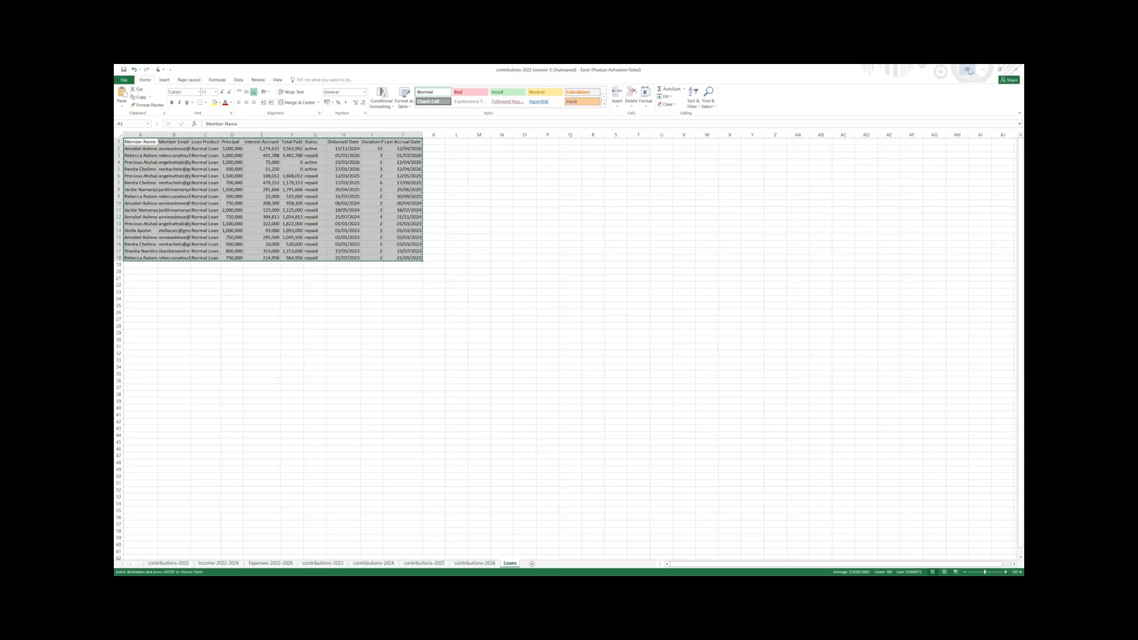
click(982, 70)
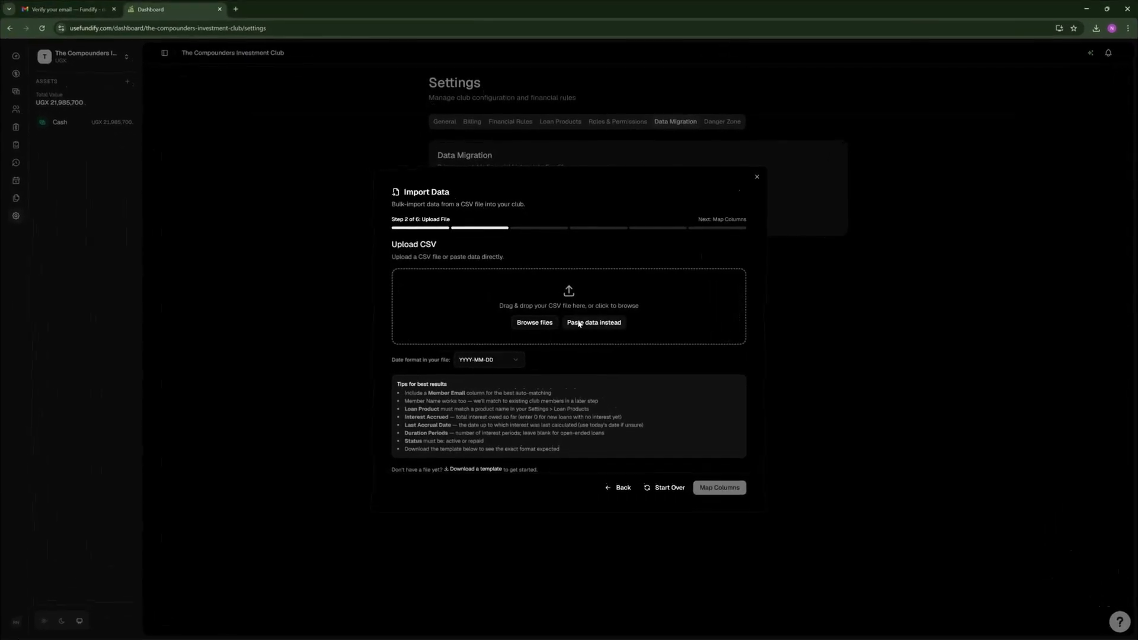
Provide the loans as pasted data with the DD/MM/YYYY date format, paste the copied table and parse it.
click(592, 322)
click(509, 368)
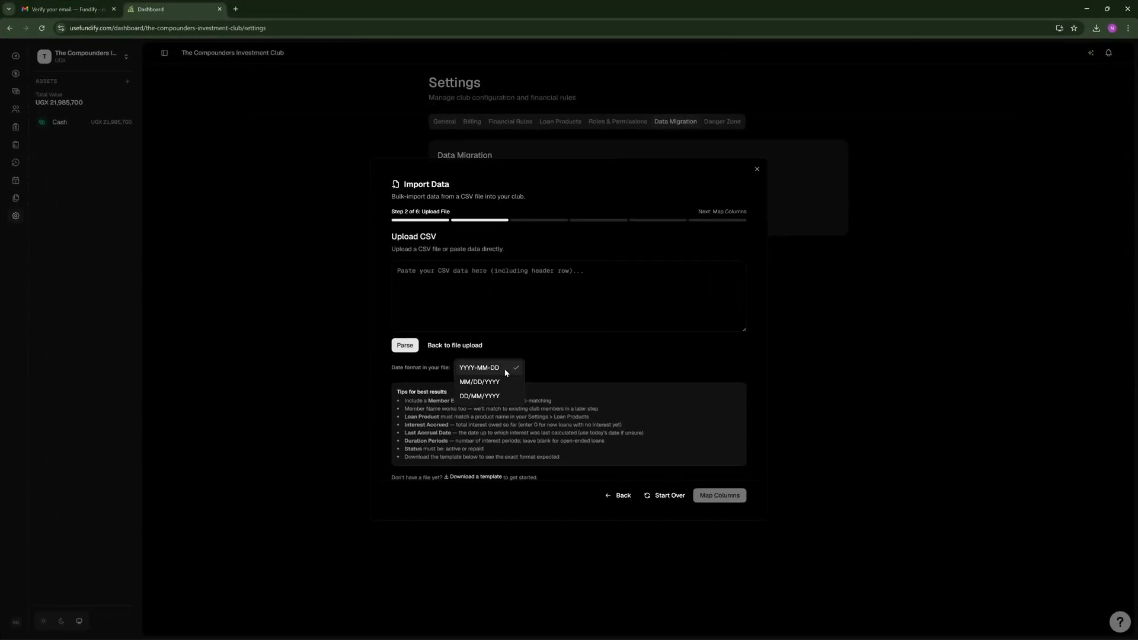
click(485, 397)
click(433, 270)
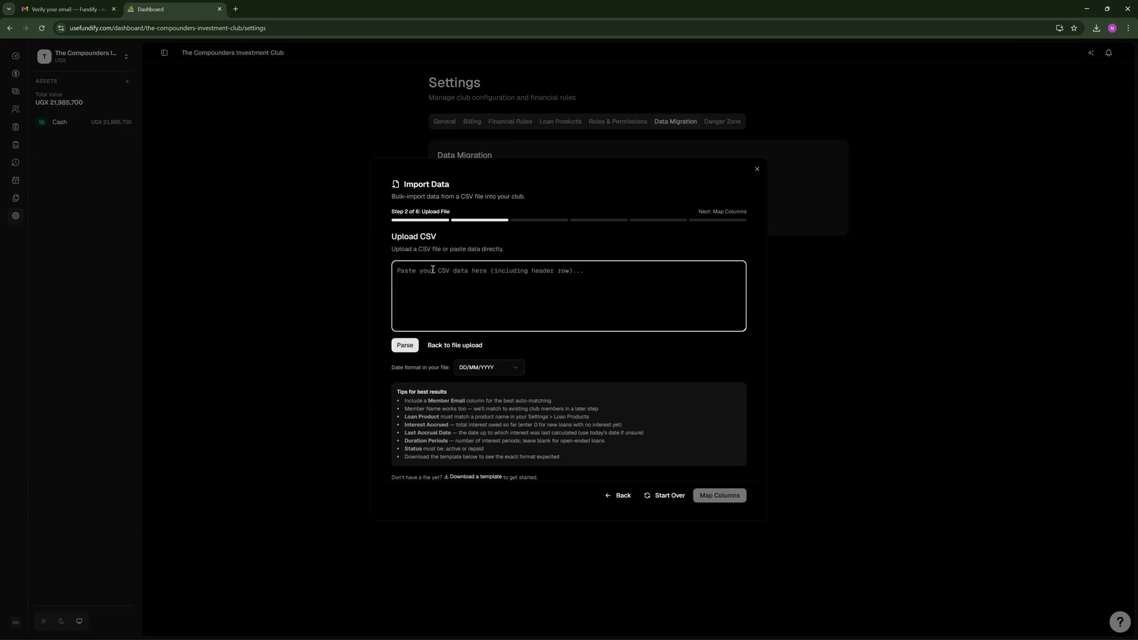
key(ctrl+v)
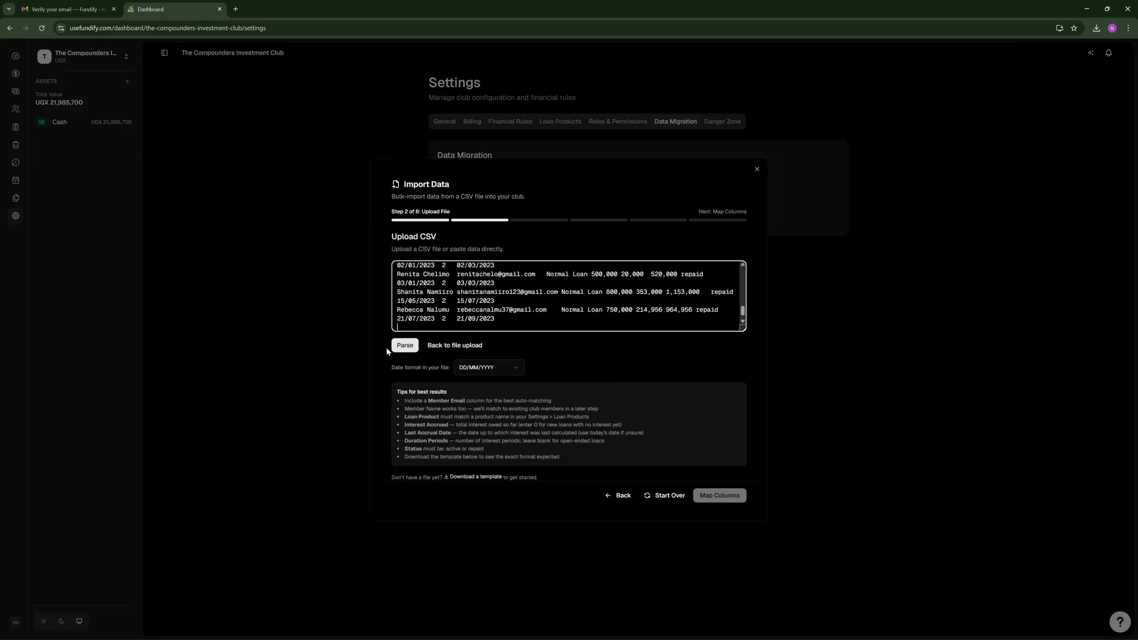
click(405, 345)
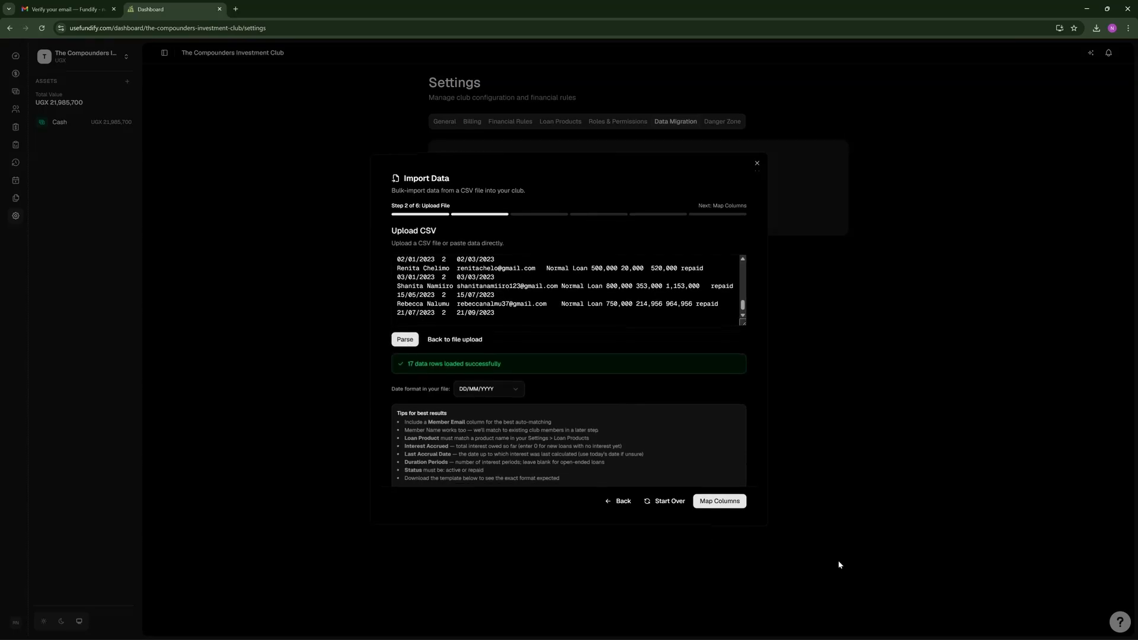
Accept the automatic column and member matches, import the 17 loans, and close the import dialog.
click(717, 502)
click(728, 539)
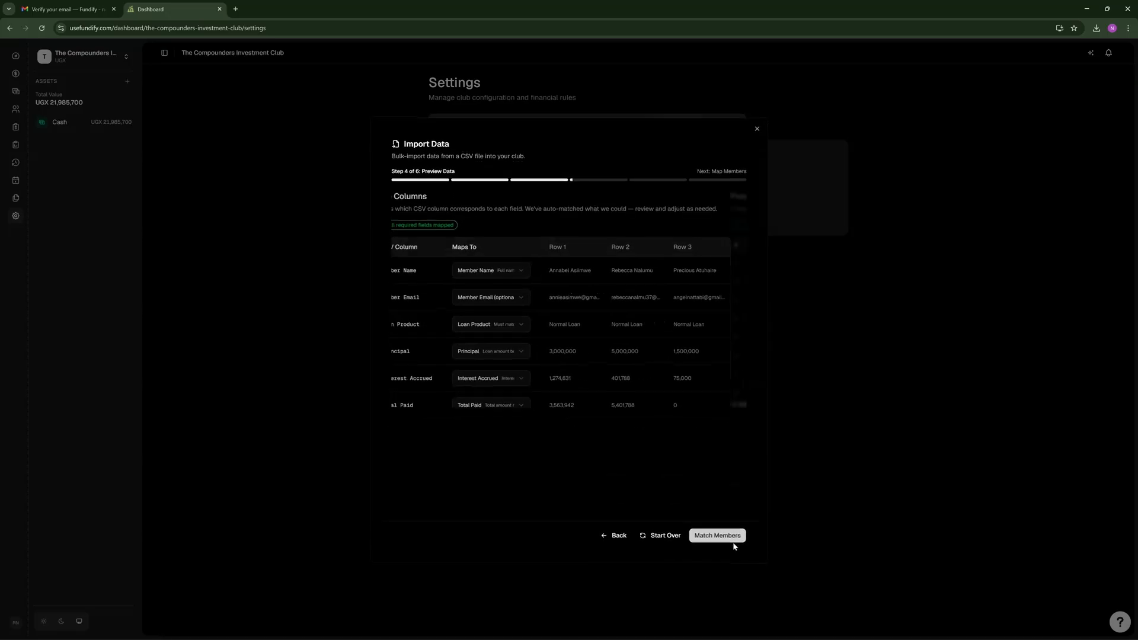
click(727, 481)
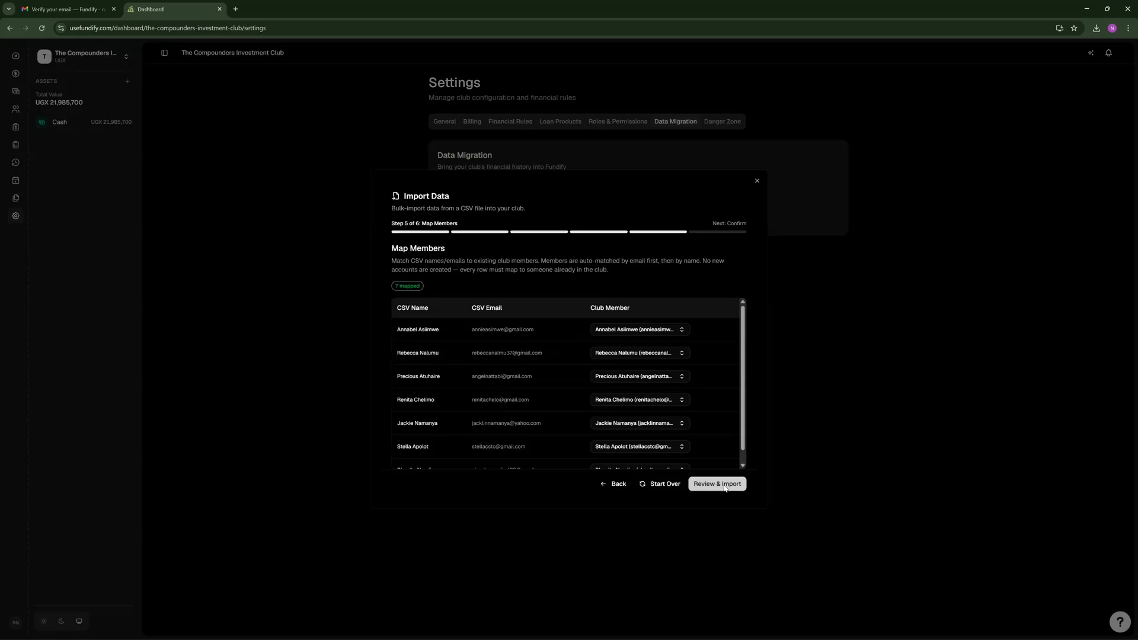
click(724, 485)
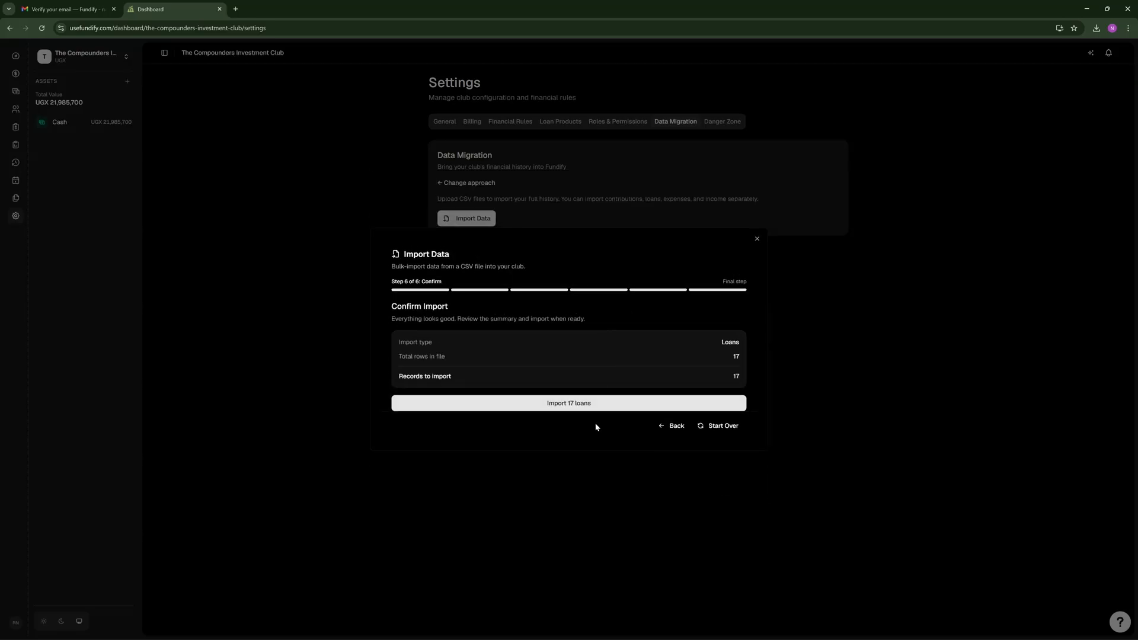
click(581, 410)
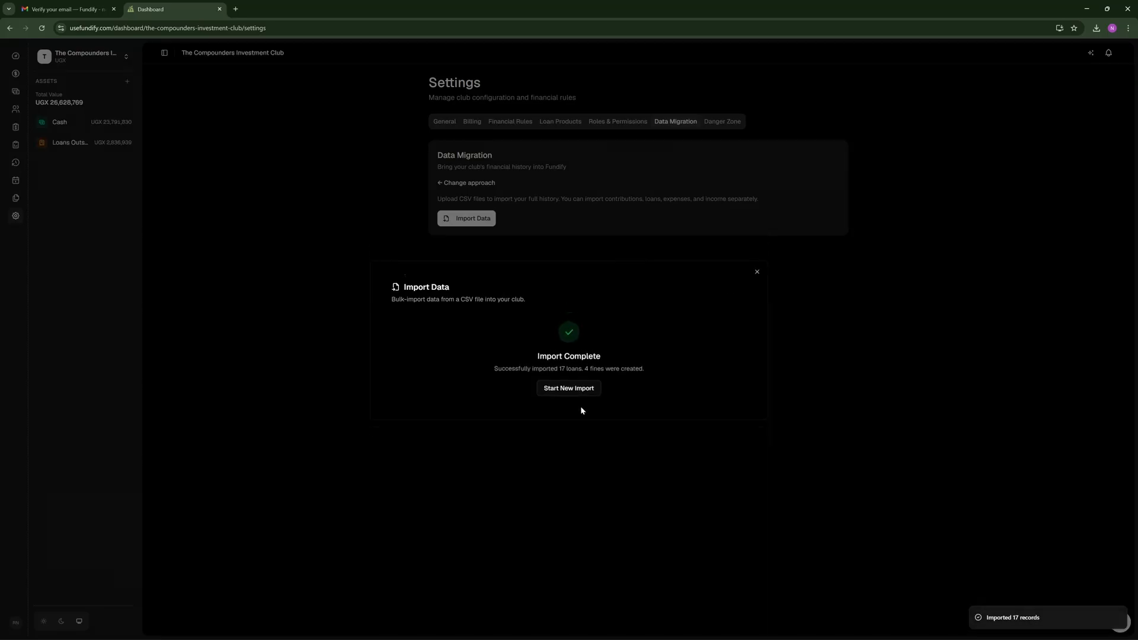
click(757, 273)
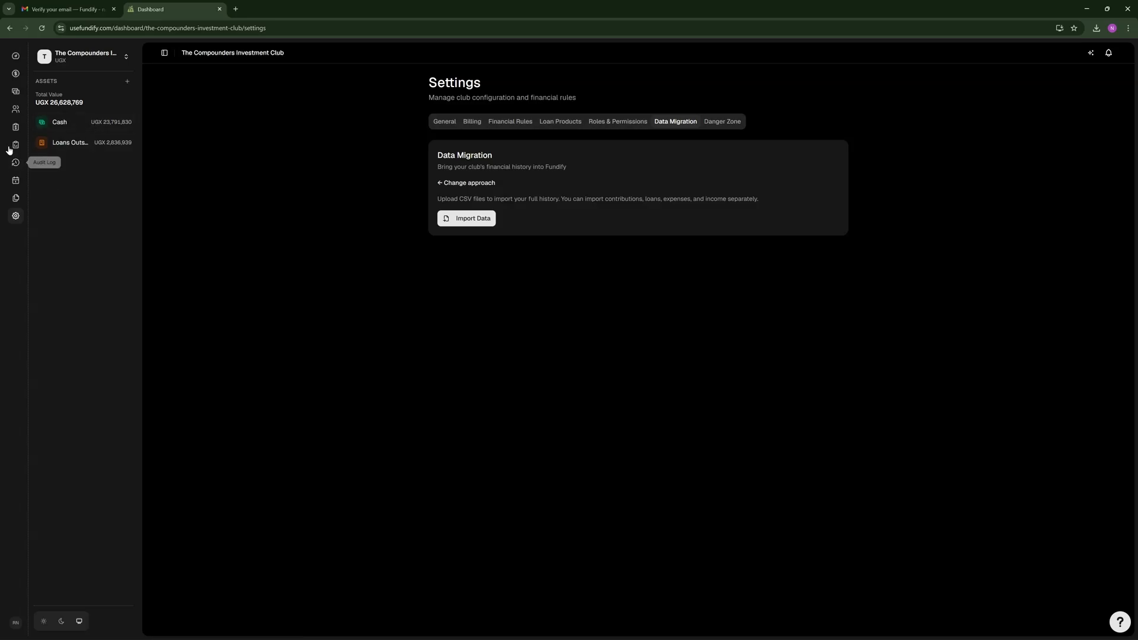
Open the club's loans list and filter it by Active status, followed by Repaid status.
click(15, 91)
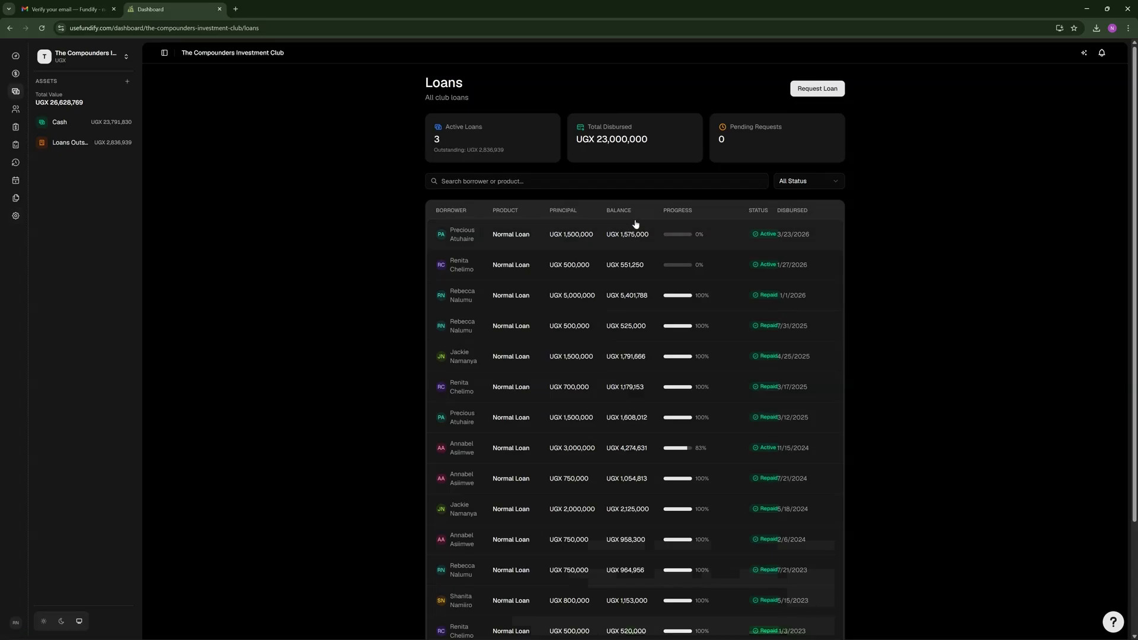
click(809, 185)
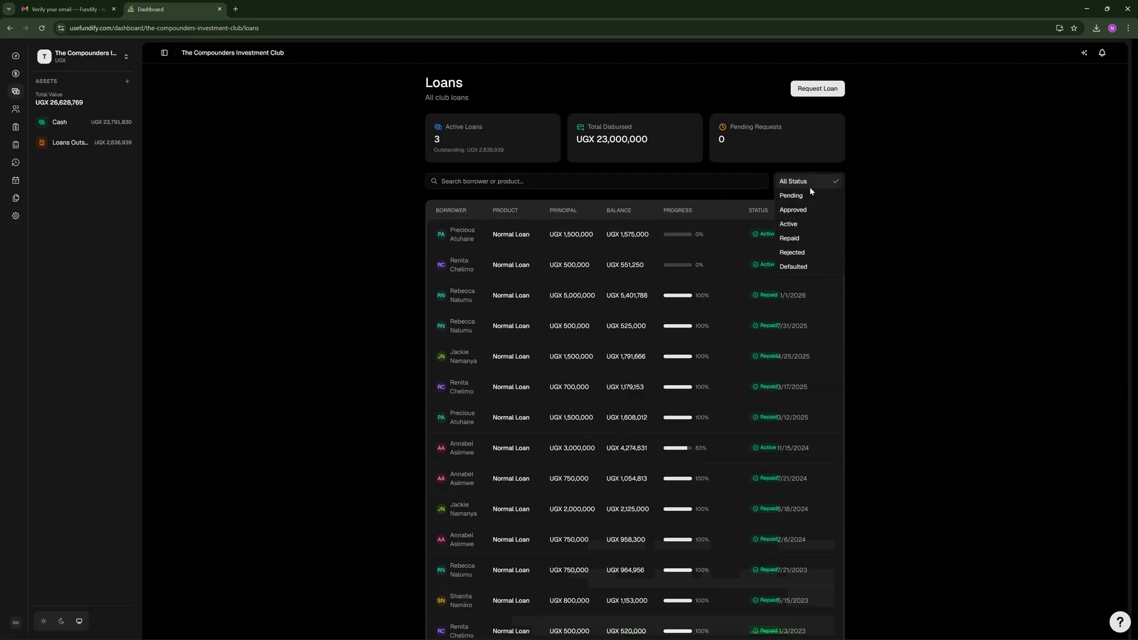
click(802, 223)
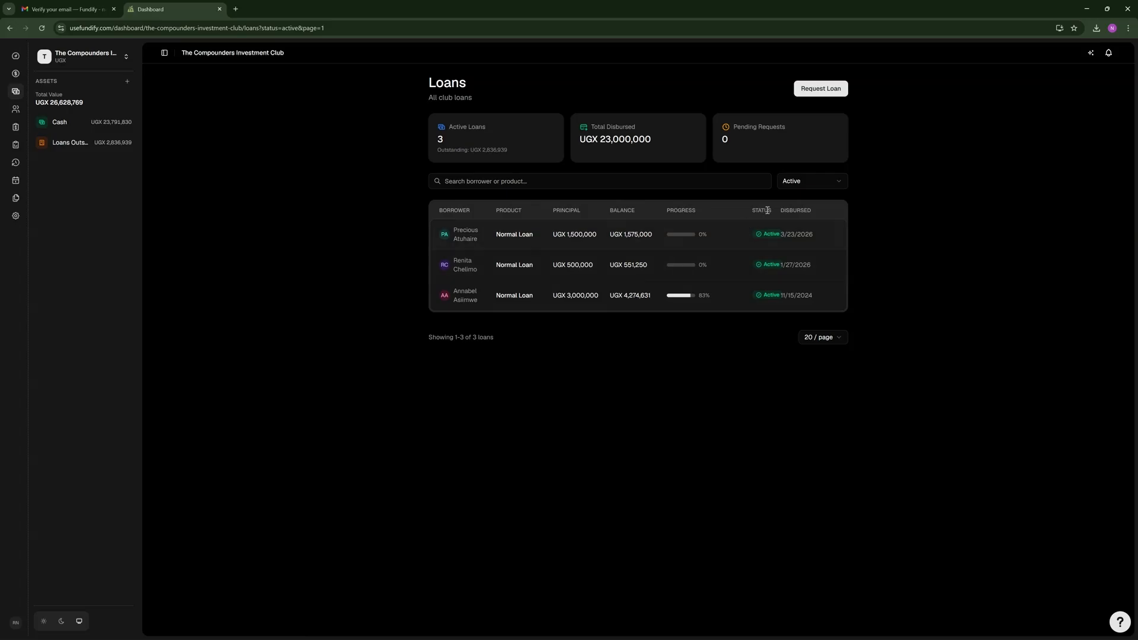
click(810, 181)
click(804, 196)
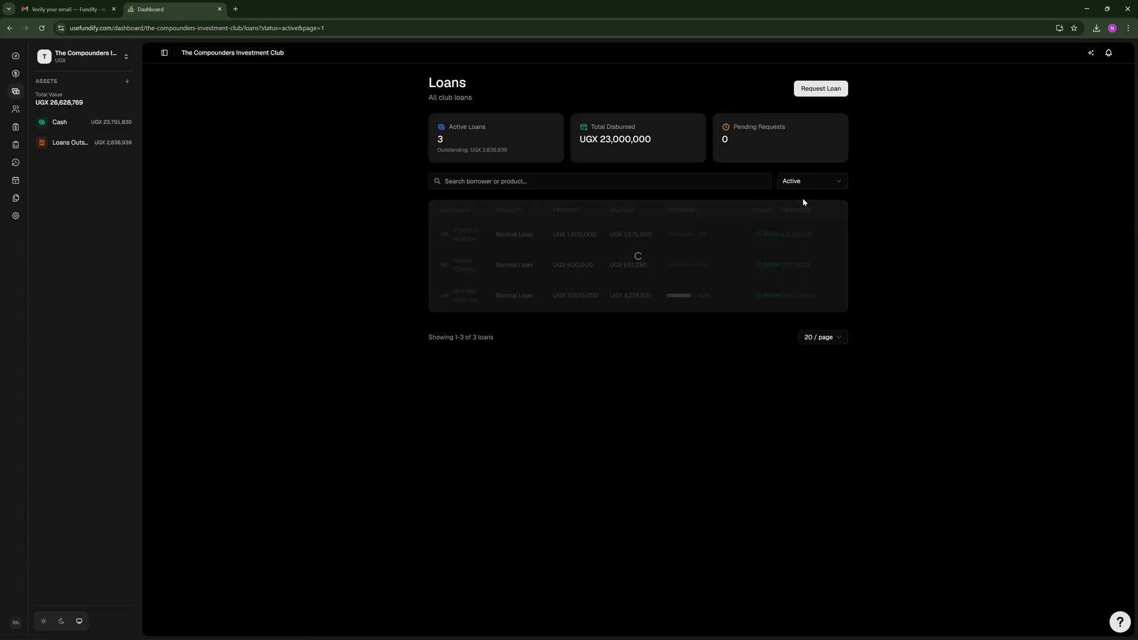
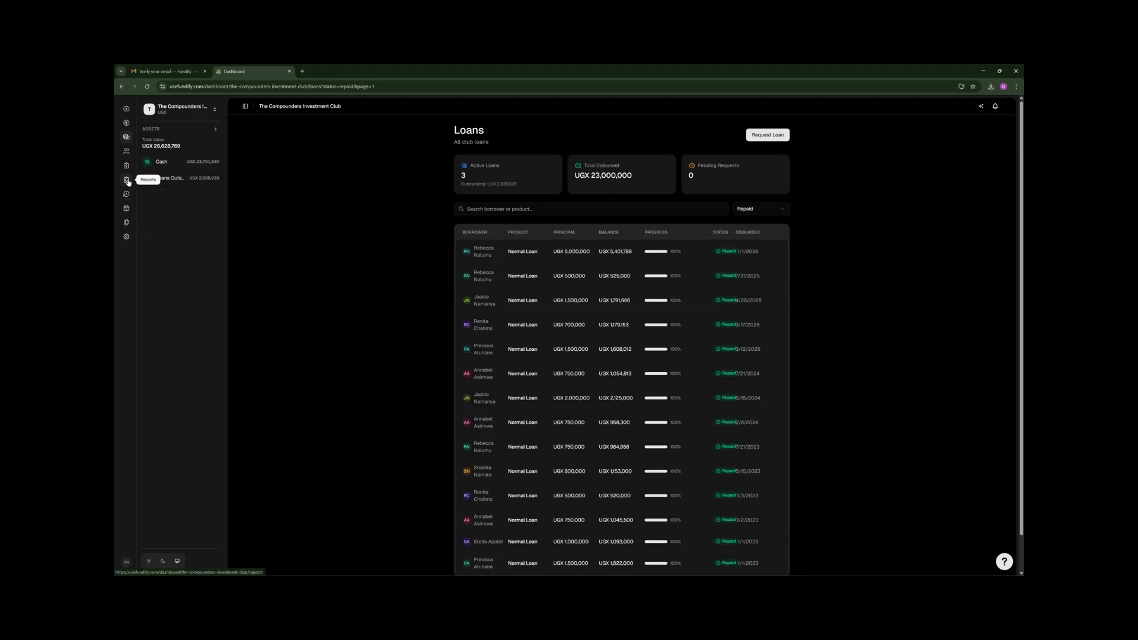
Open the second-to-last club member's profile and examine their contribution history and loans.
click(127, 151)
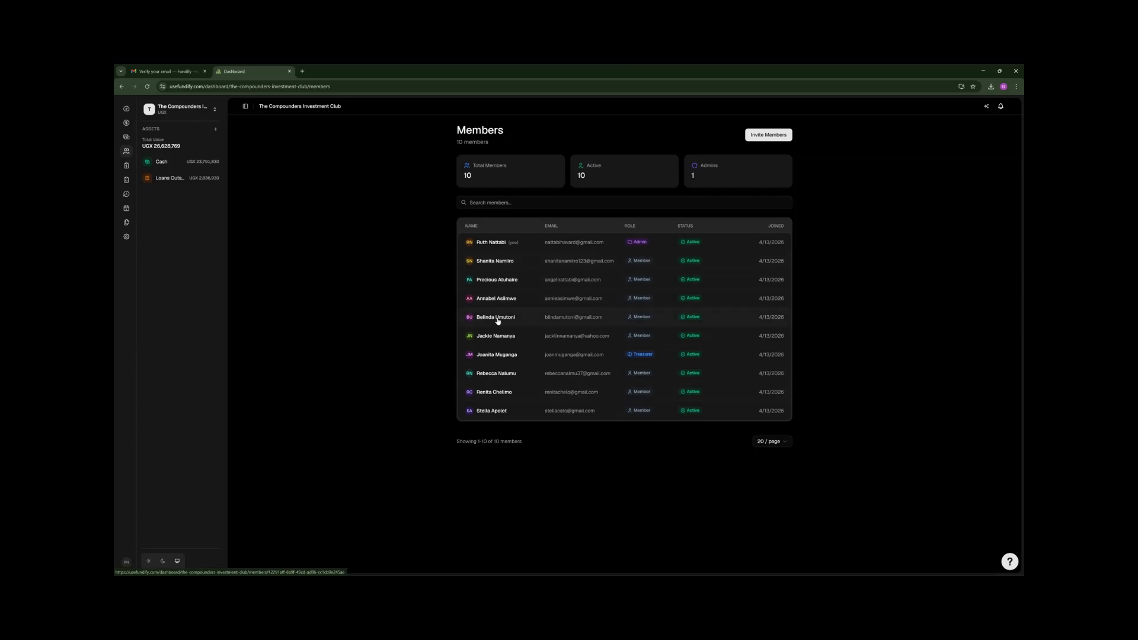
click(494, 374)
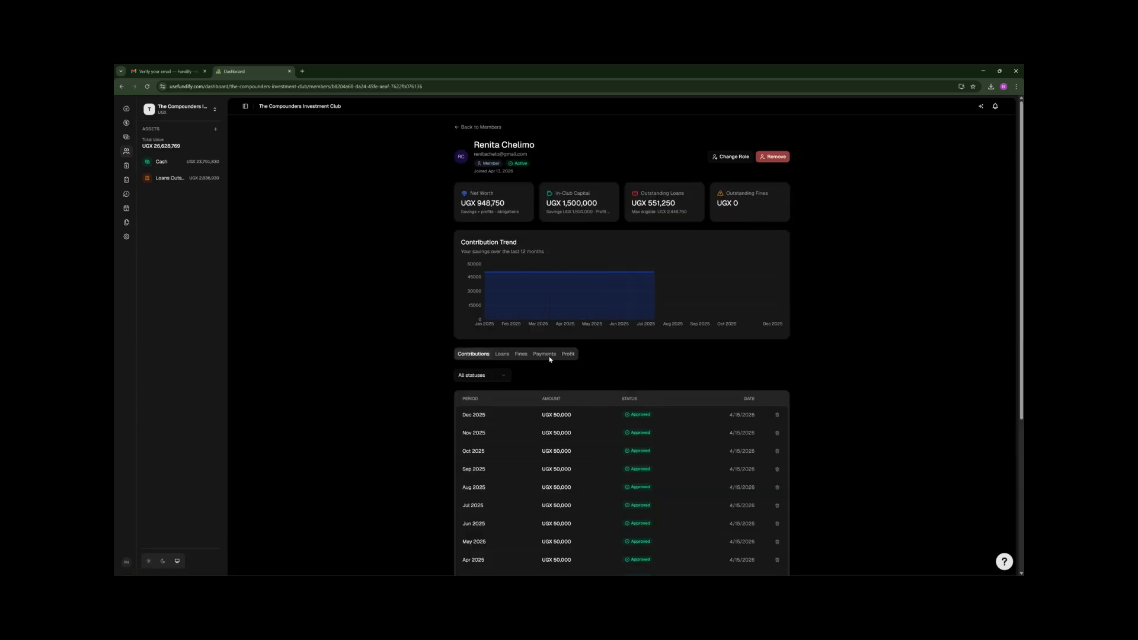
scroll(521, 484, down, 4)
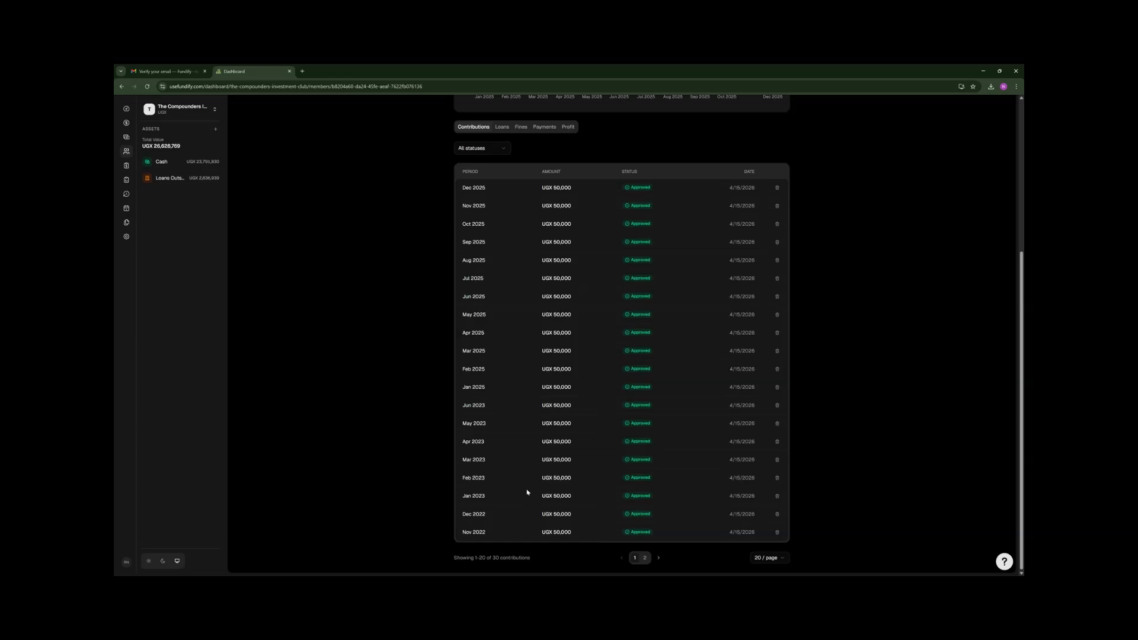
scroll(528, 485, up, 5)
scroll(530, 482, down, 4)
scroll(530, 486, up, 5)
scroll(529, 486, down, 5)
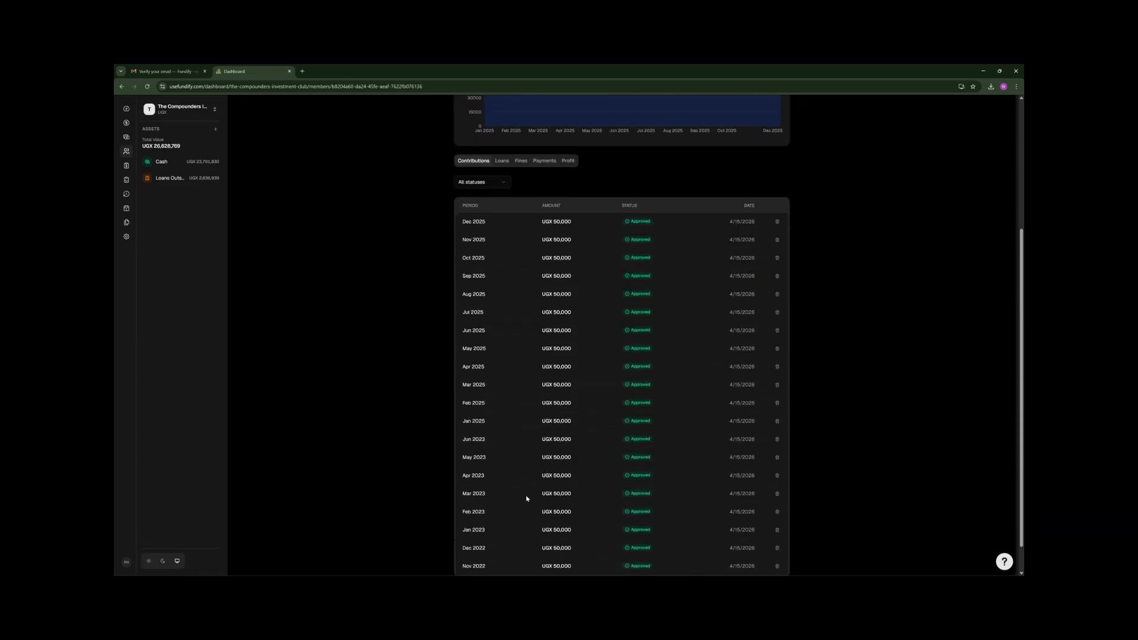
scroll(504, 482, up, 5)
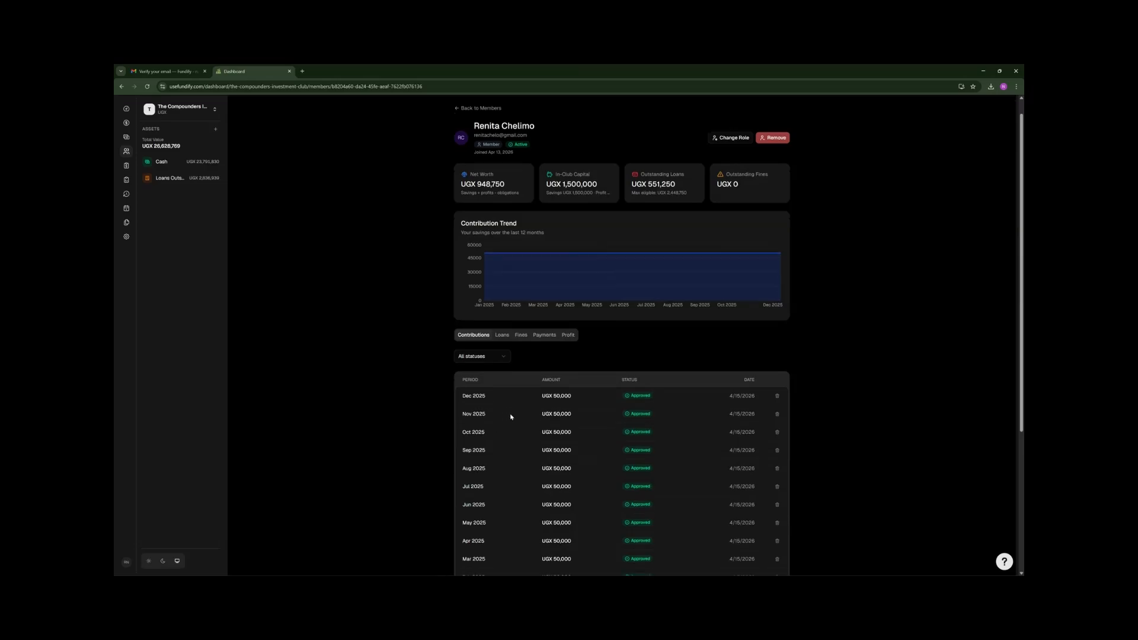
scroll(510, 415, down, 1)
scroll(511, 416, up, 2)
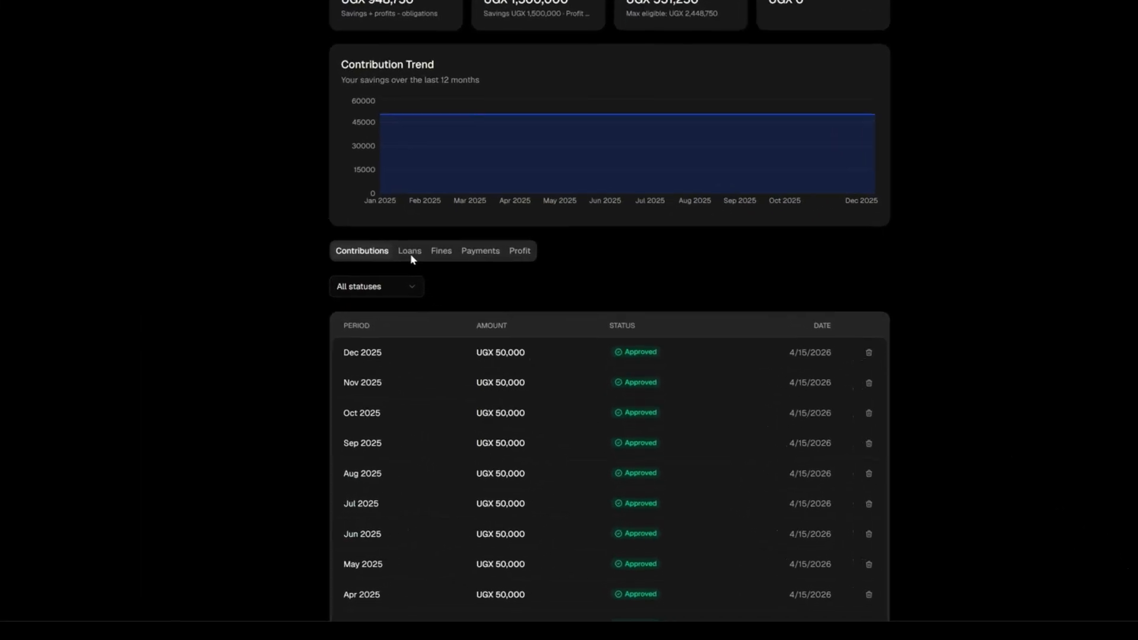
click(501, 355)
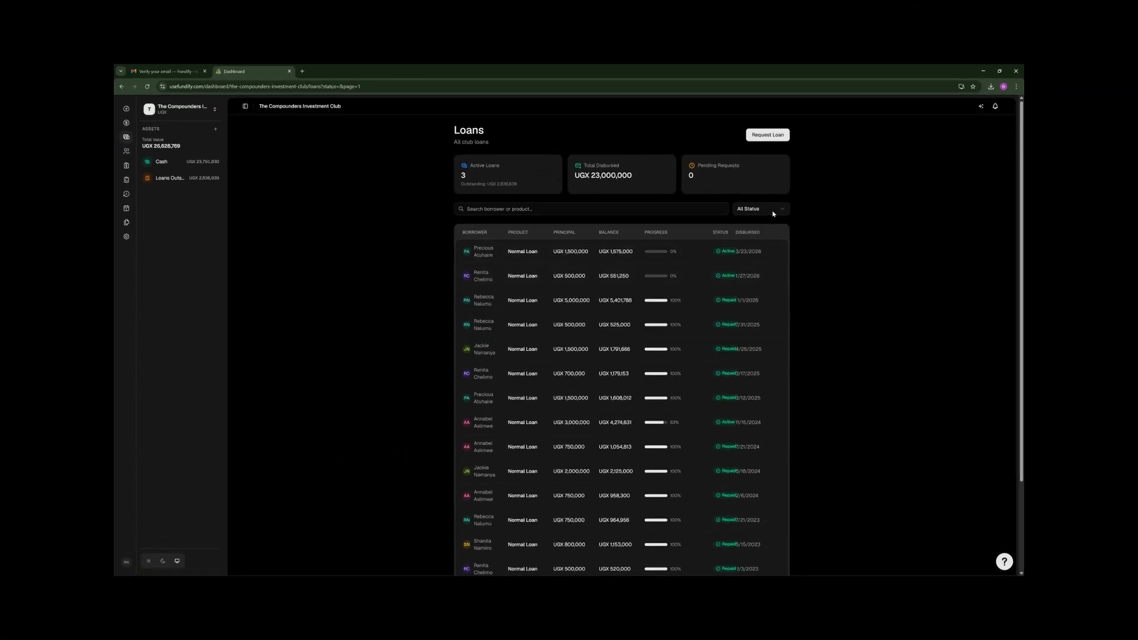
Filter the loans by Active status, view the details of the UGX 500,000 loan, and return to the active loans.
click(770, 213)
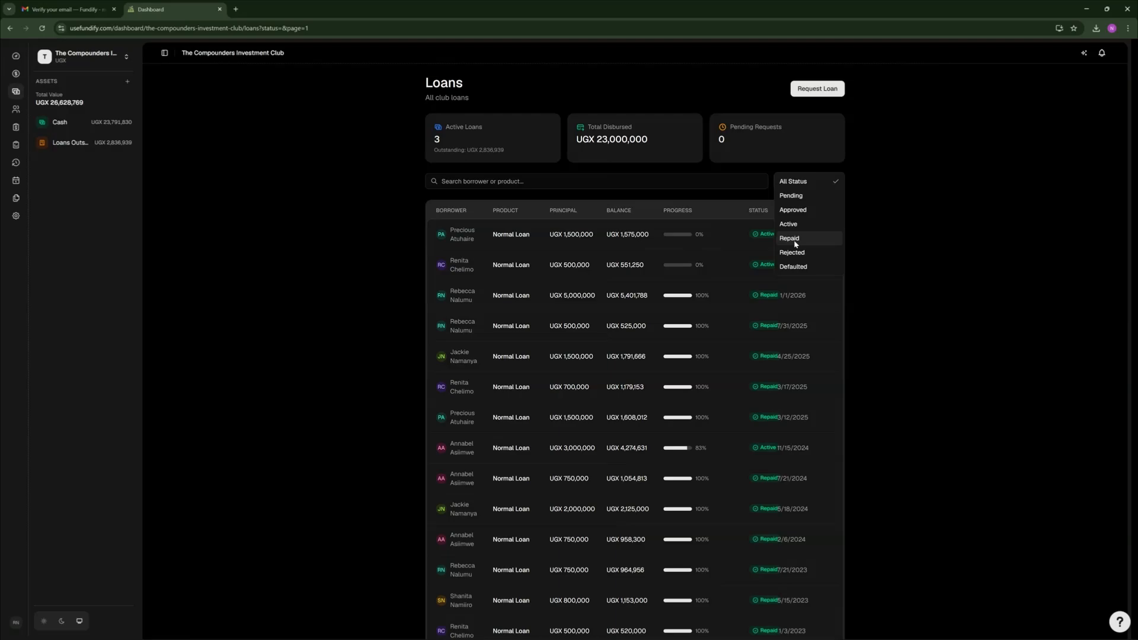
click(797, 226)
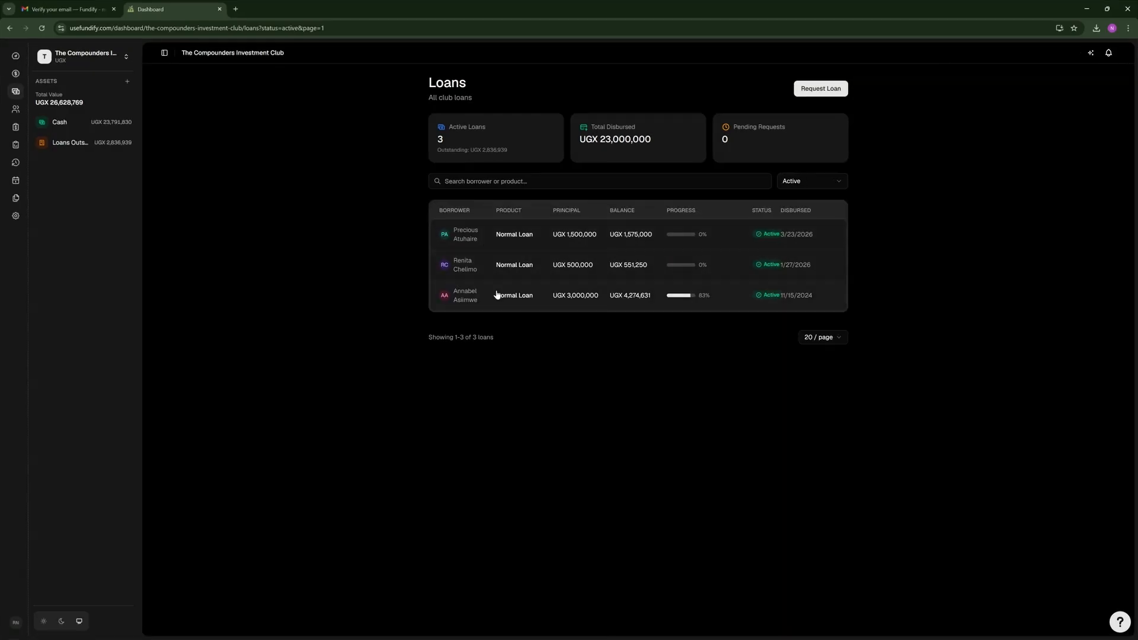
click(512, 268)
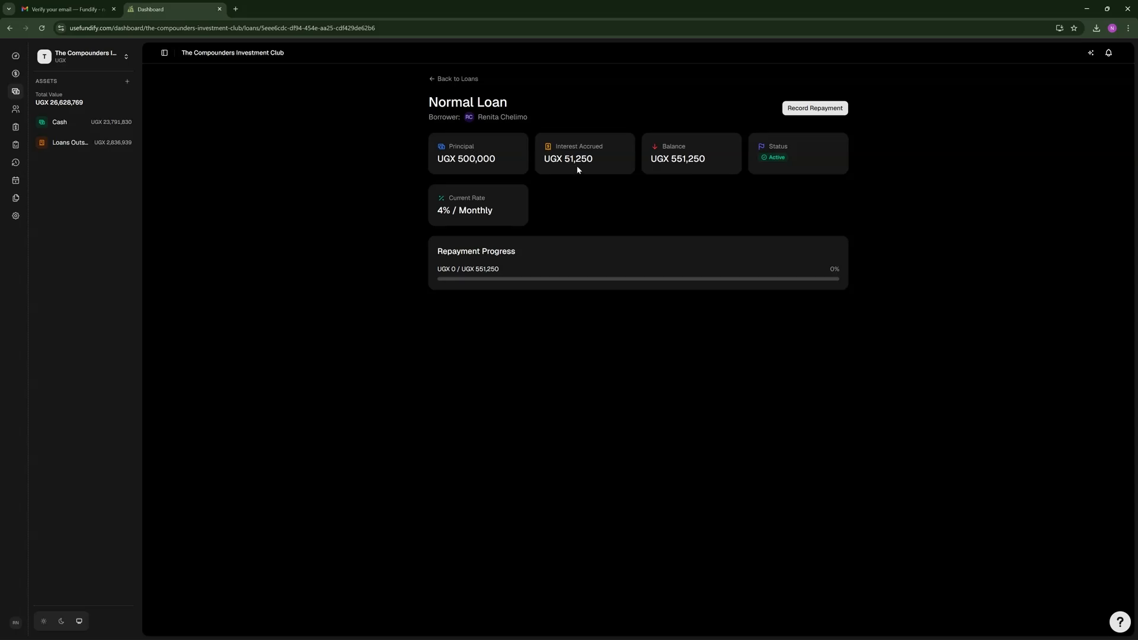
click(435, 81)
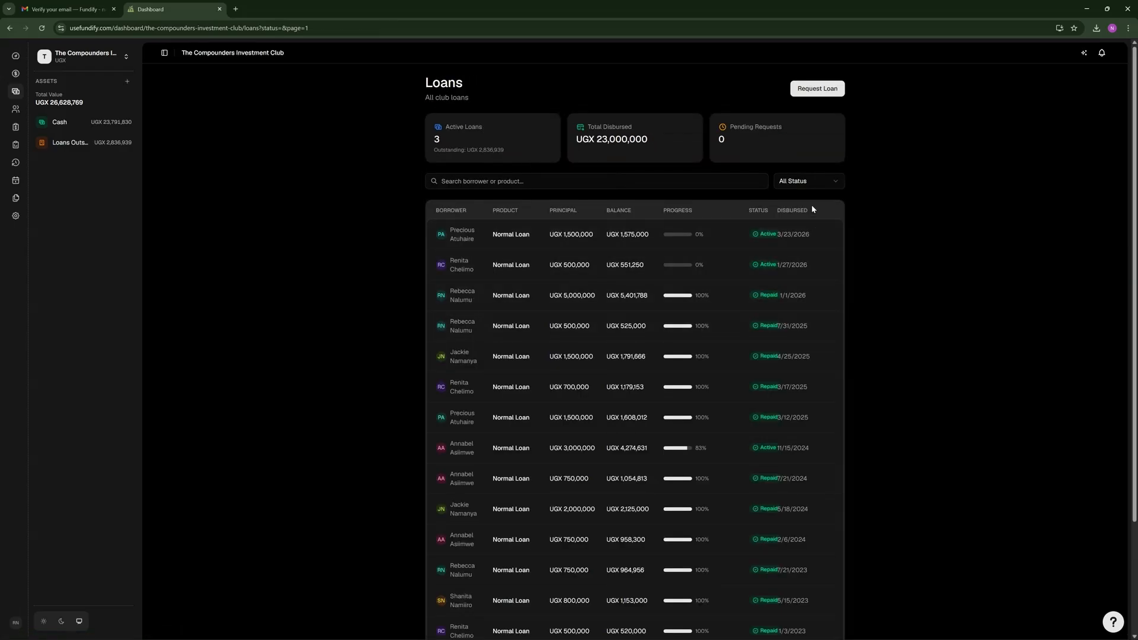
click(809, 183)
click(805, 225)
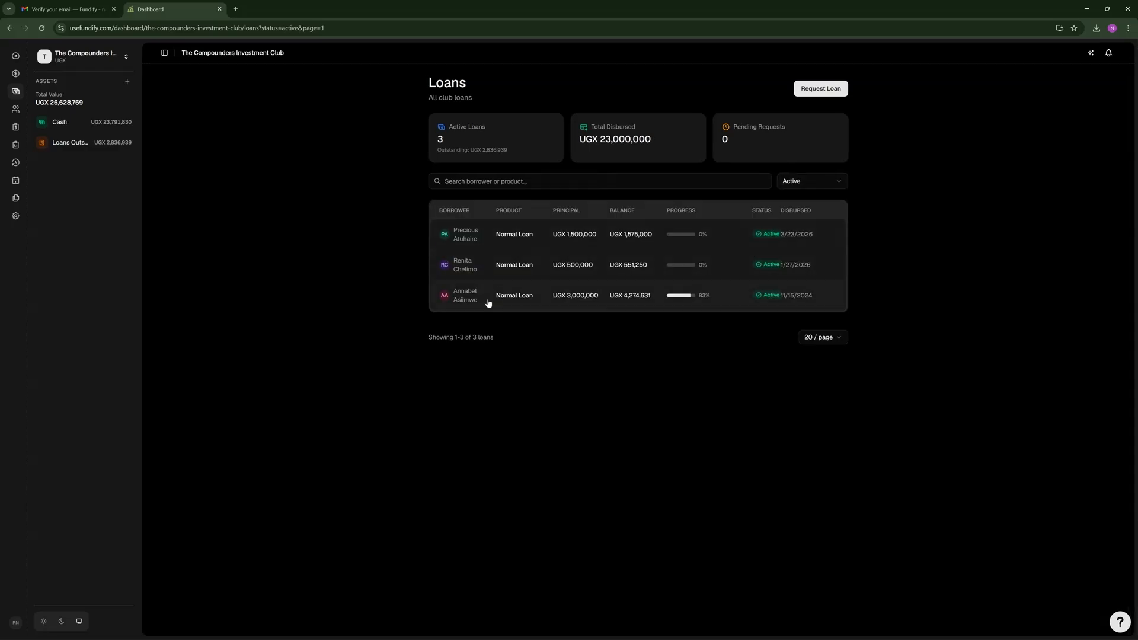
View the details of the UGX 3,000,000 active loan and return to the loans list.
click(488, 303)
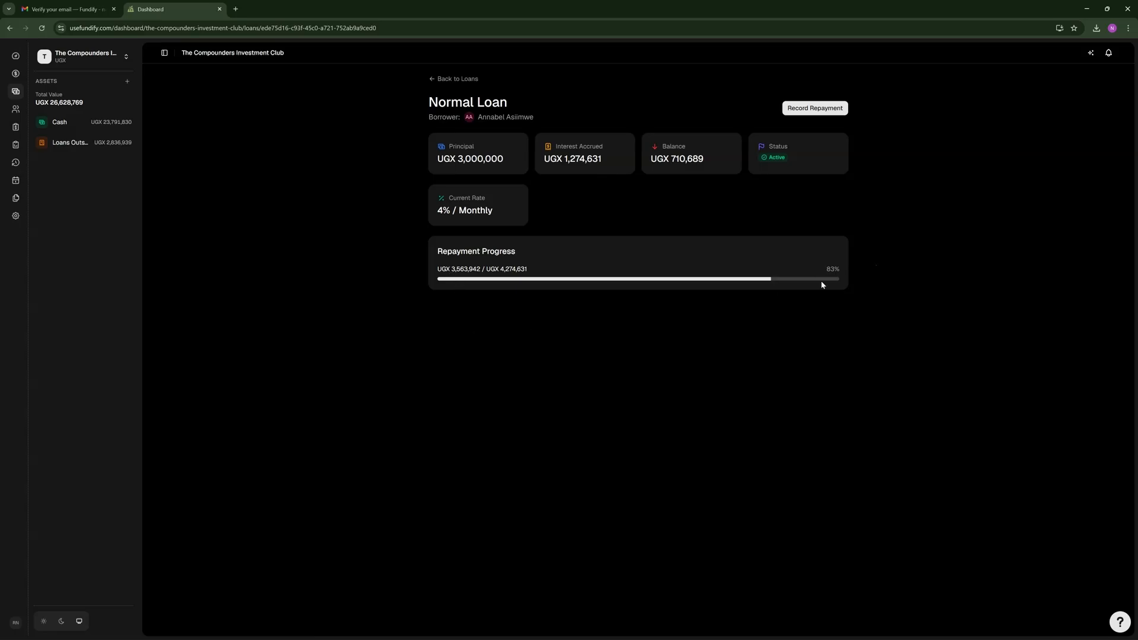
click(432, 80)
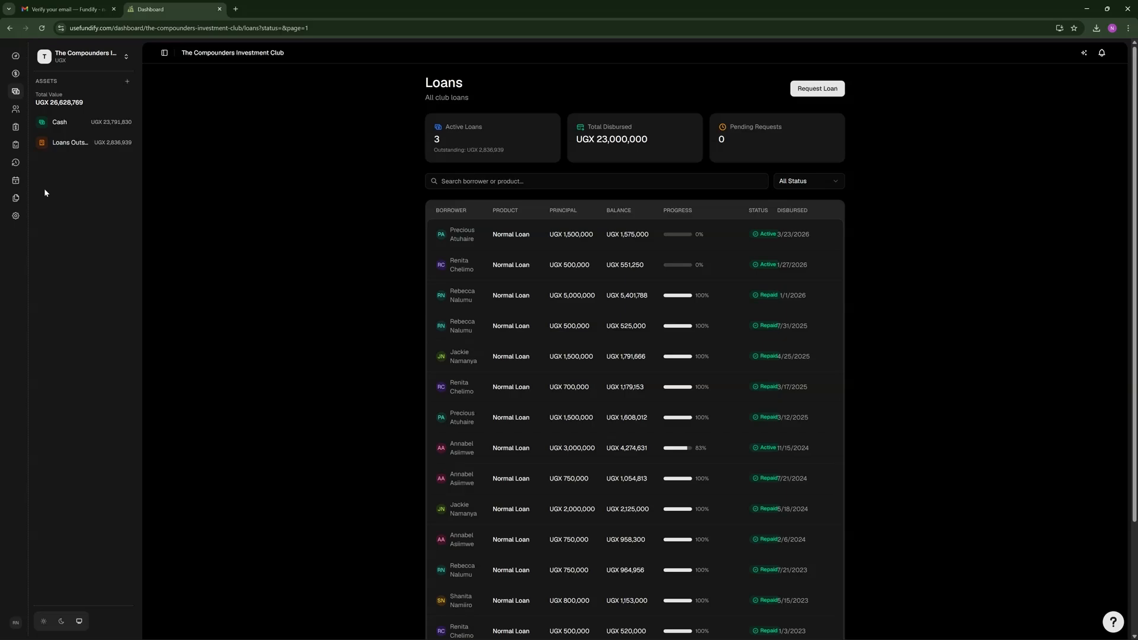
Filter the club's income records by the Loan Interest category, and return to the dashboard.
click(16, 129)
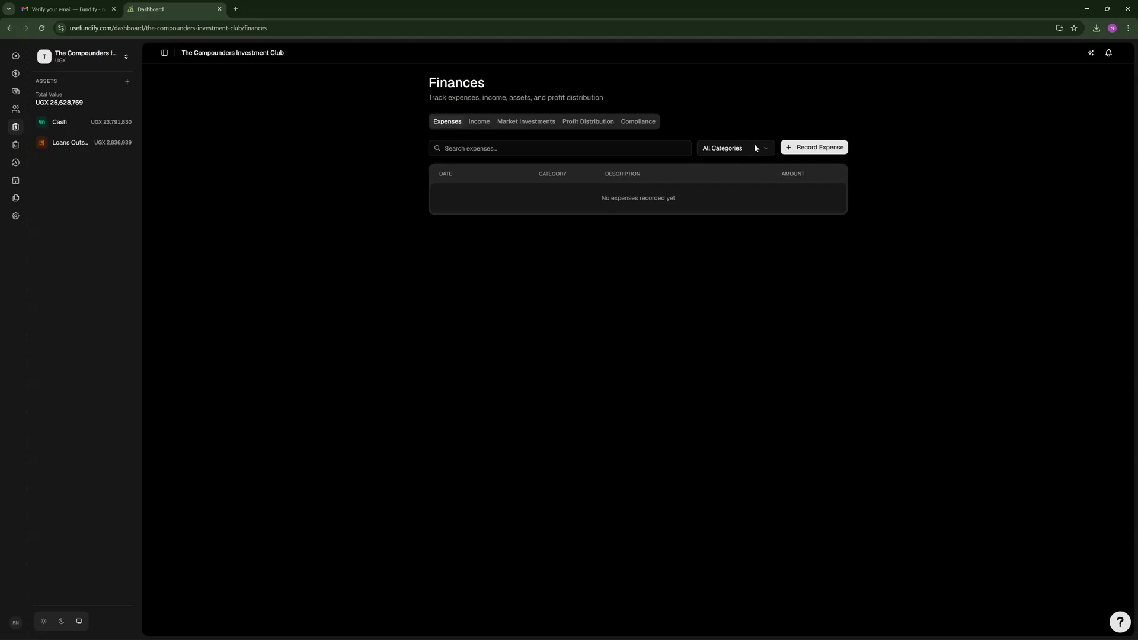
click(468, 120)
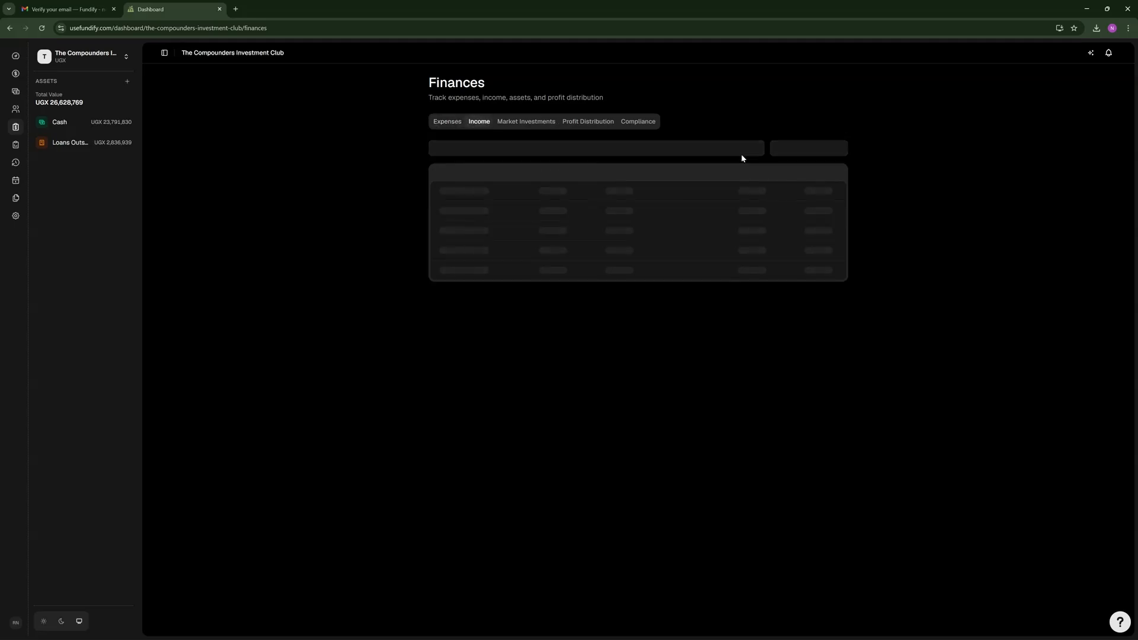
click(767, 148)
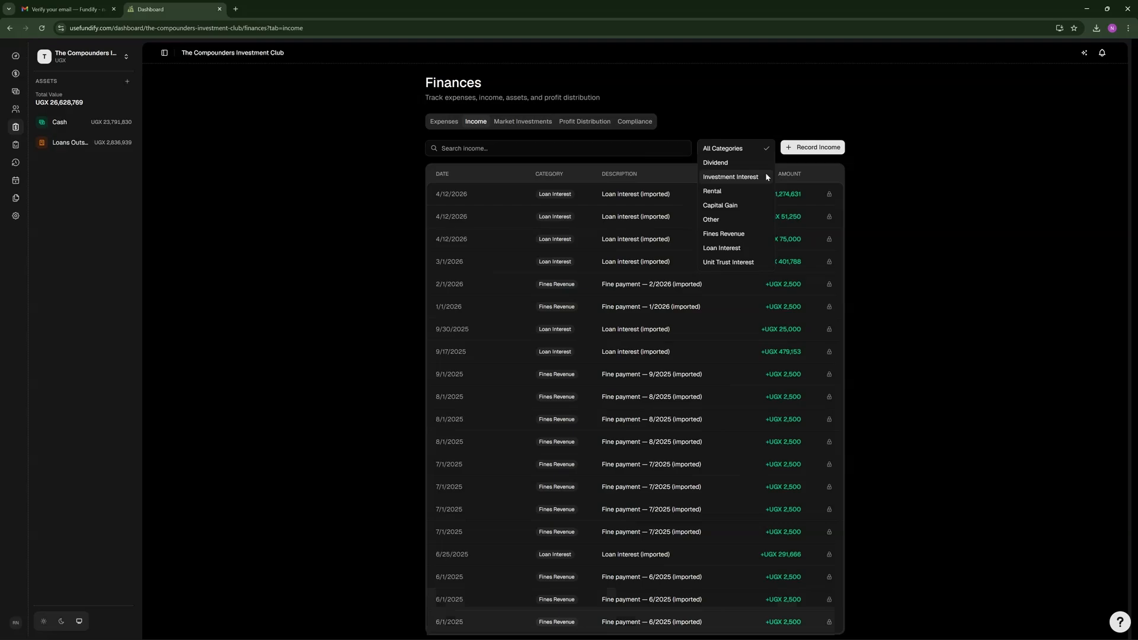
click(733, 250)
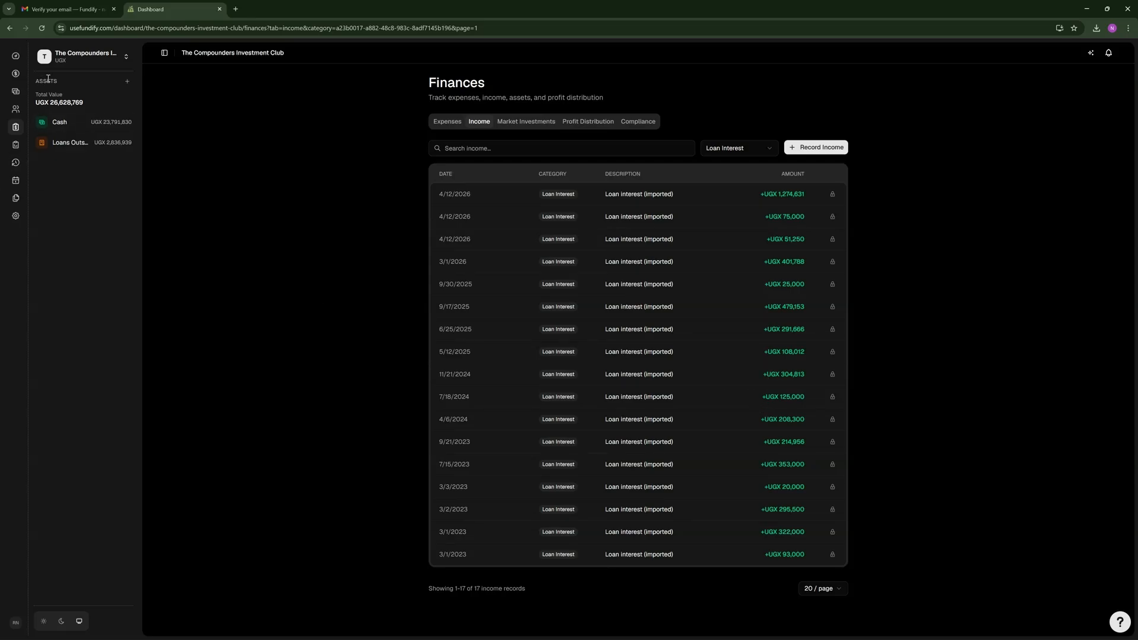
click(16, 56)
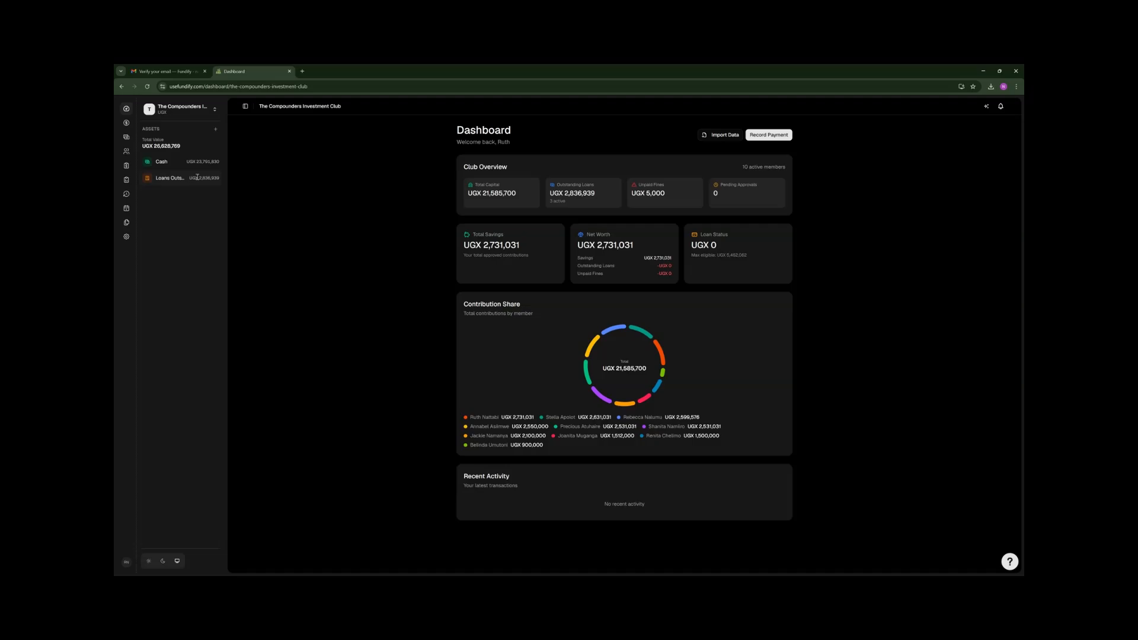
Switch to the Excel workbook and examine the categories on the Income-2022-2026 sheet.
click(126, 166)
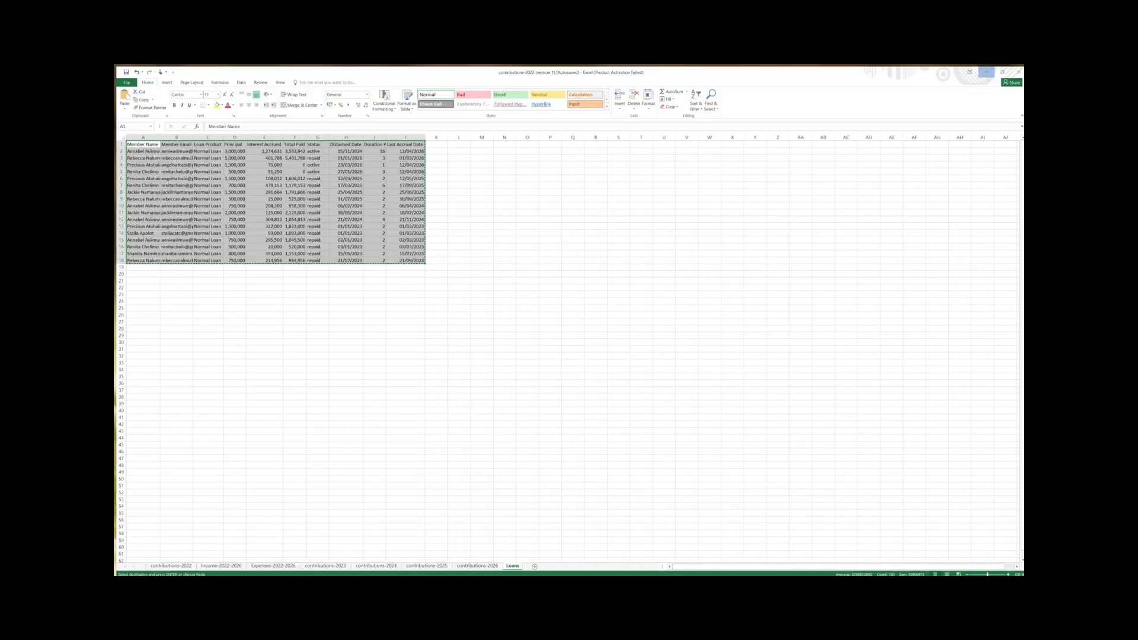
click(364, 556)
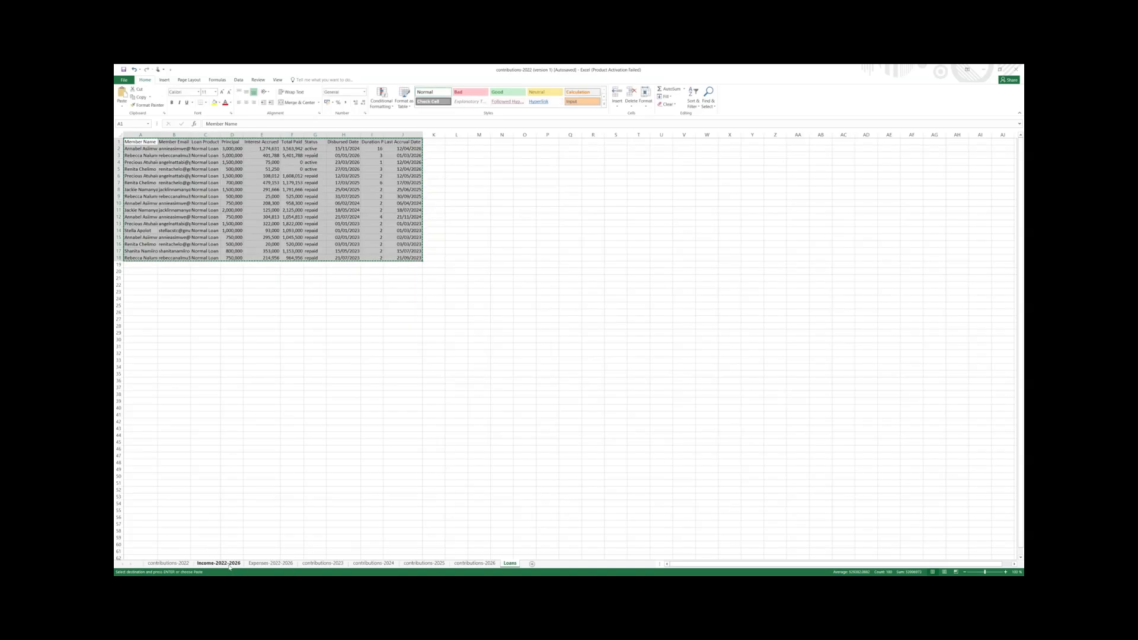
click(229, 566)
click(135, 326)
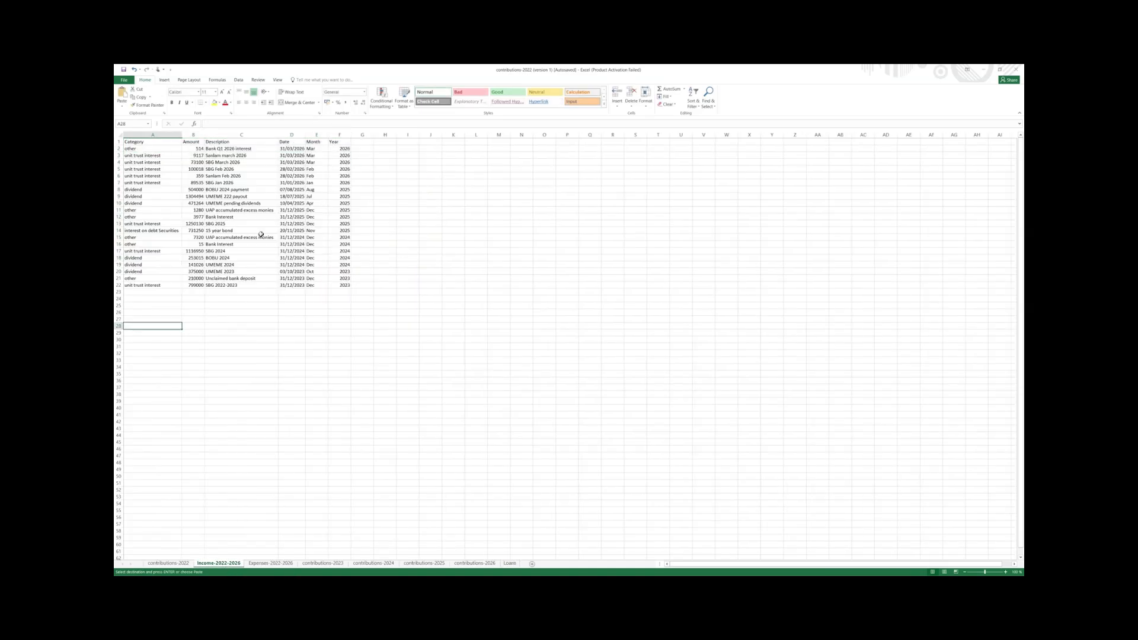
click(142, 141)
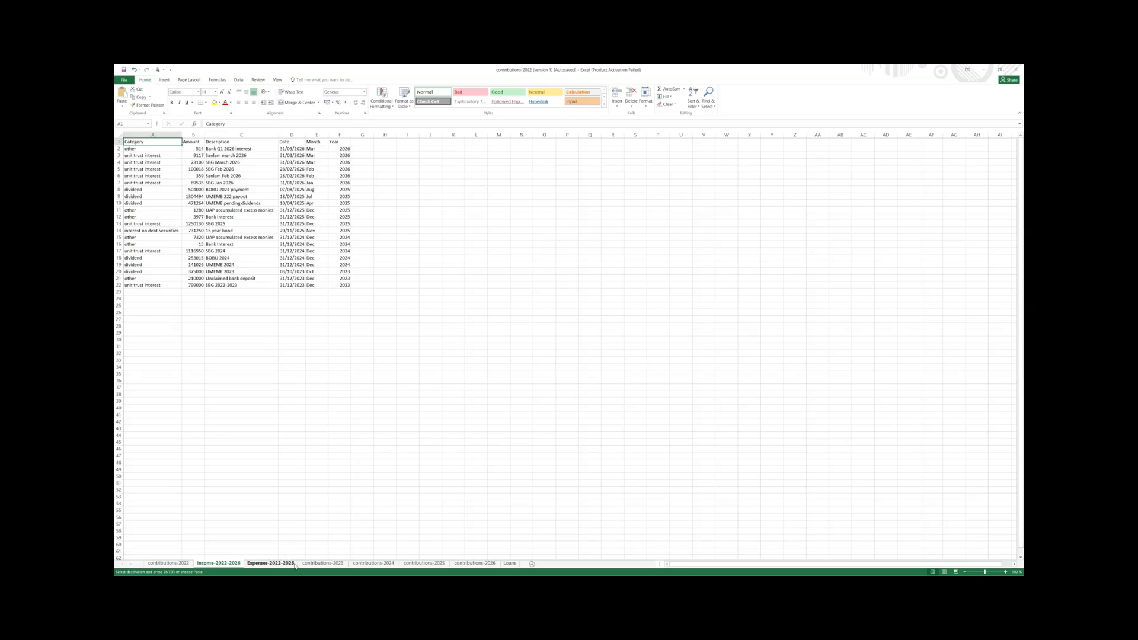
Delete the three empty rows between the expense entries on the Expenses-2022-2026 sheet.
click(270, 563)
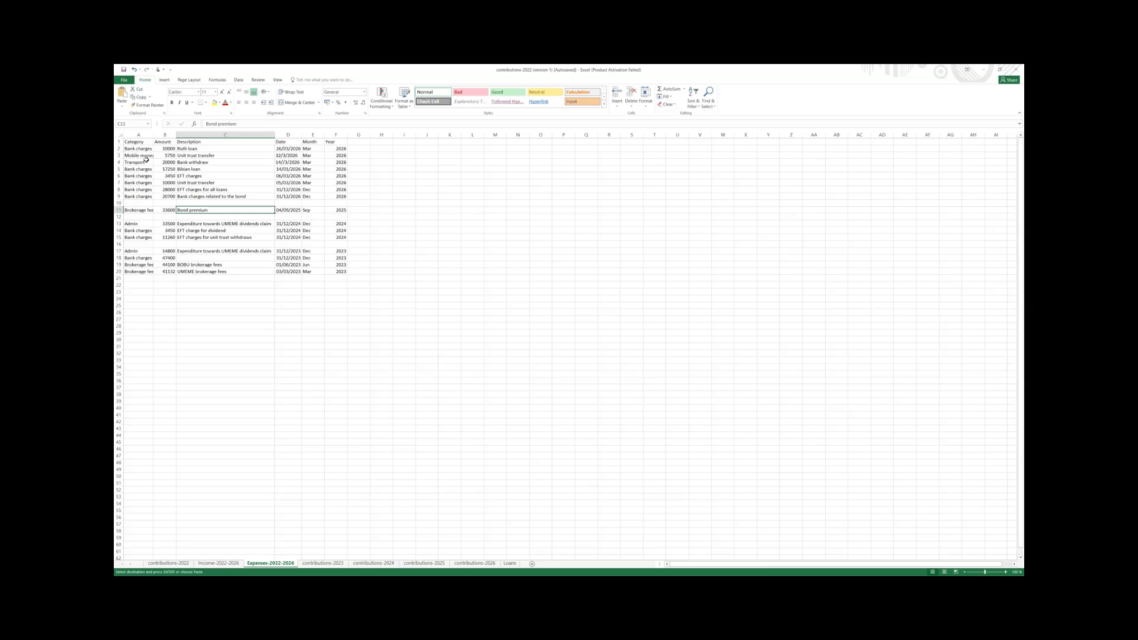
click(119, 204)
right_click(119, 203)
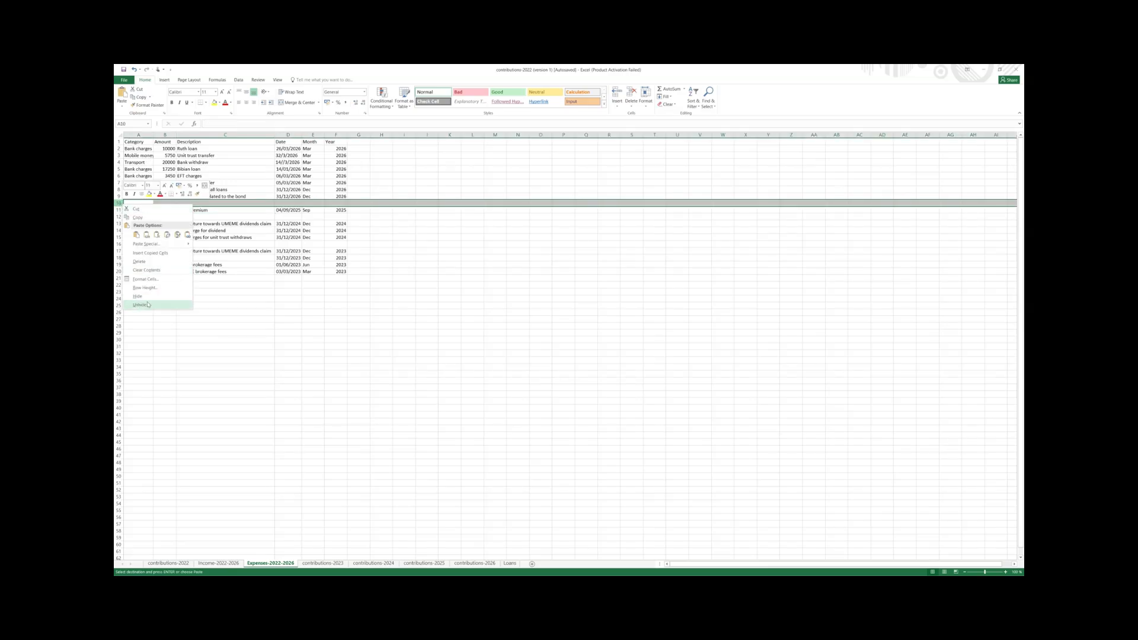
click(139, 261)
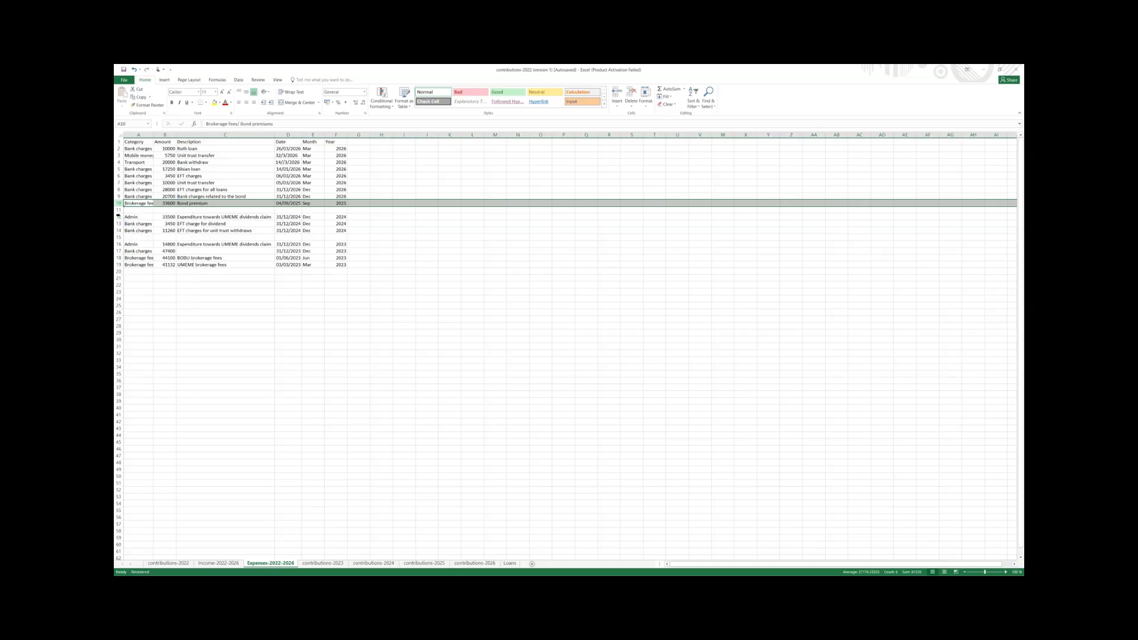
click(118, 210)
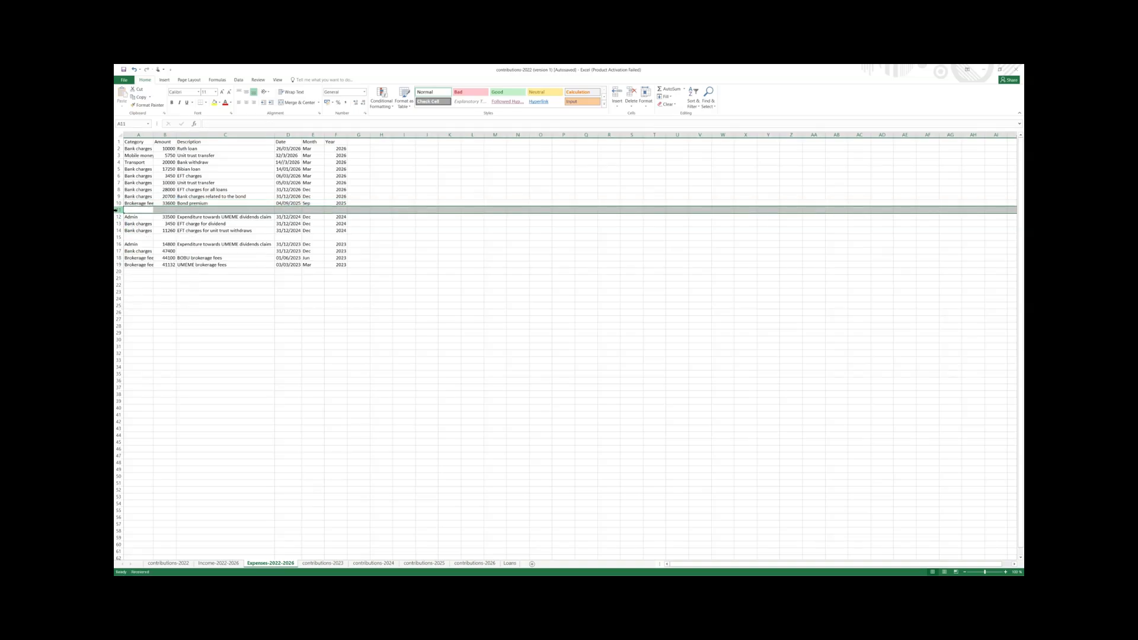
right_click(116, 210)
click(141, 268)
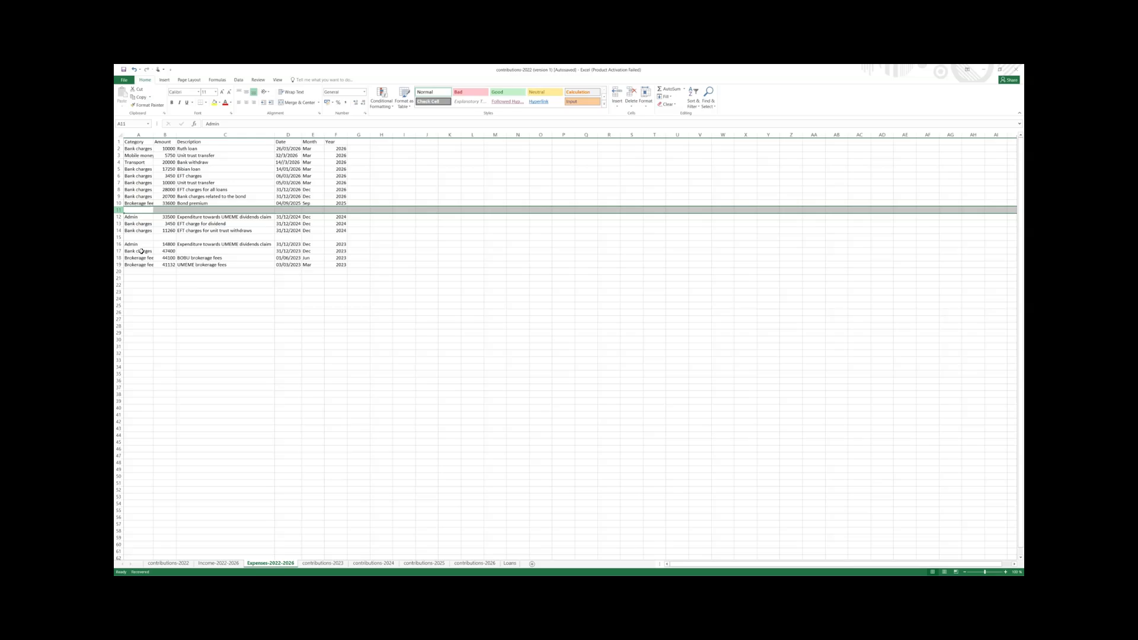
click(117, 230)
right_click(120, 229)
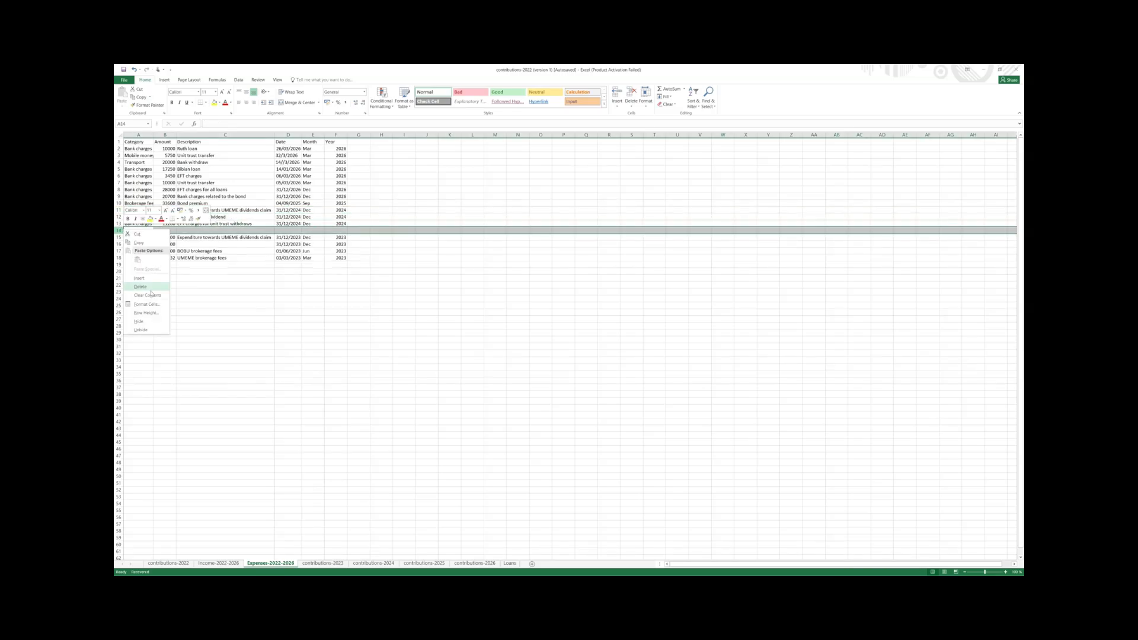
click(145, 287)
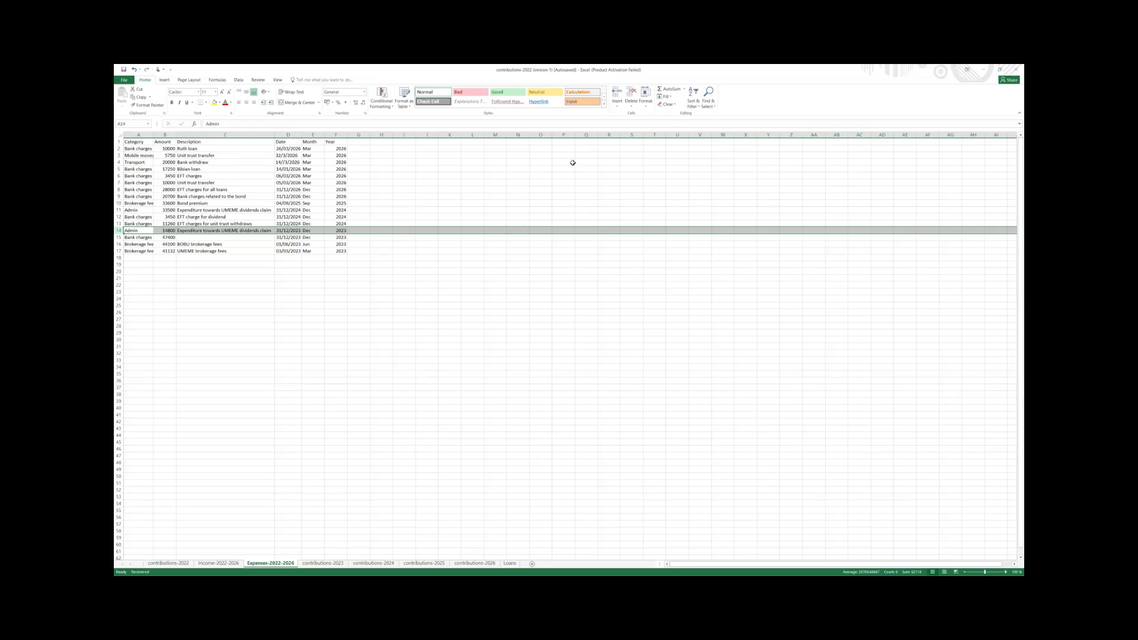
Switch back to Fundify, start a new income record, and create the category "unit trust interest" in it.
click(980, 71)
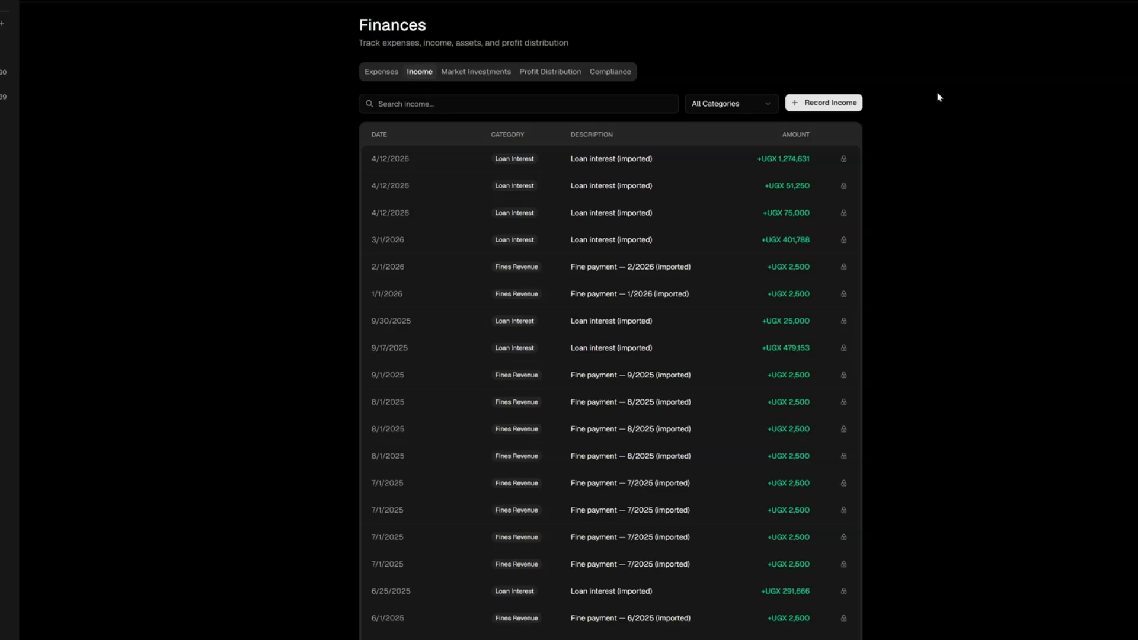
click(806, 109)
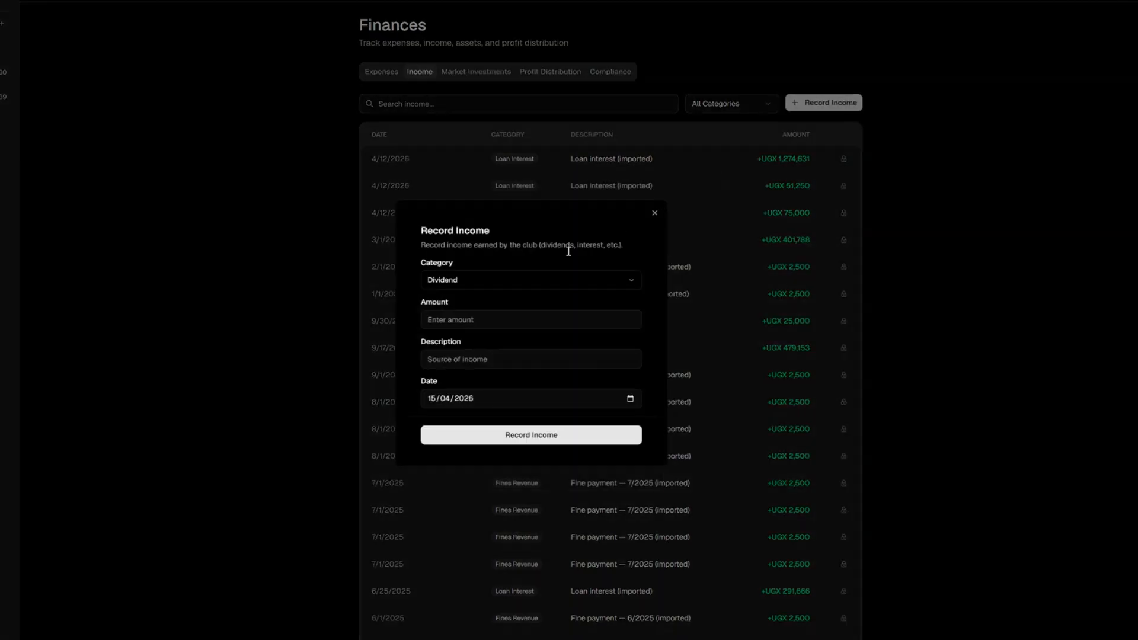
click(511, 285)
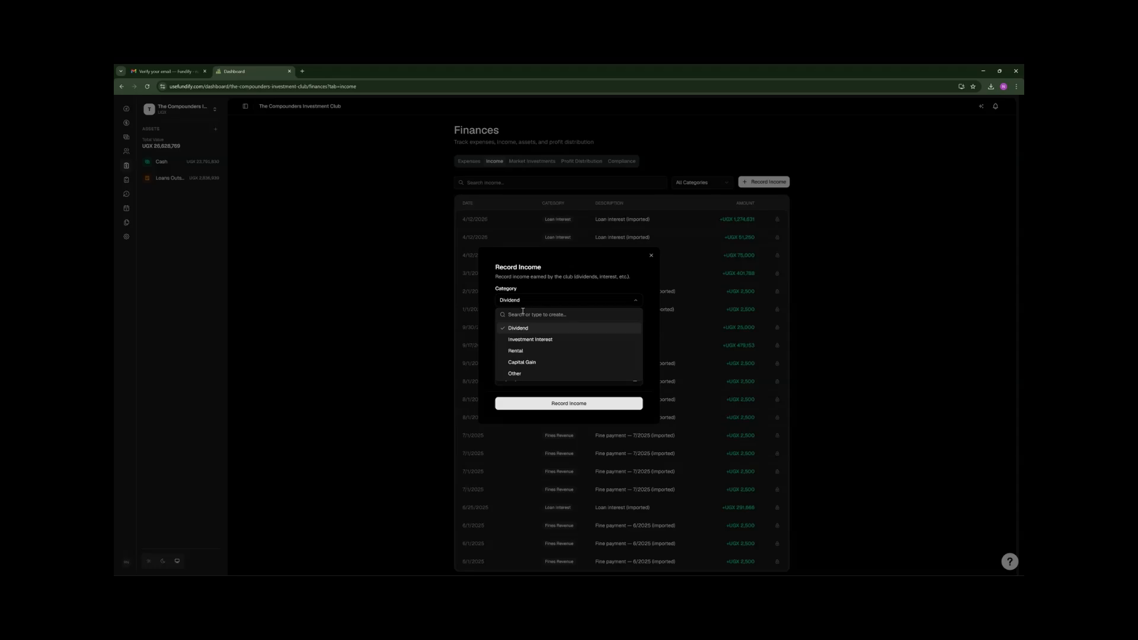
text(un)
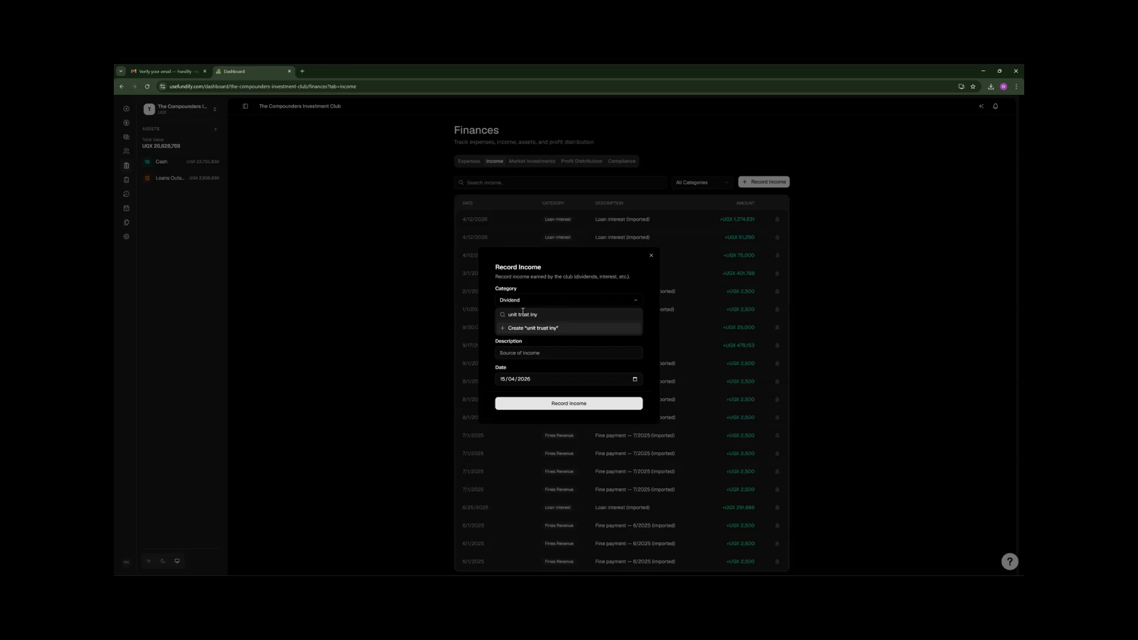
text(it trust interest)
Create the income category "interest on debt securities" and close the income form without recording any income.
click(615, 300)
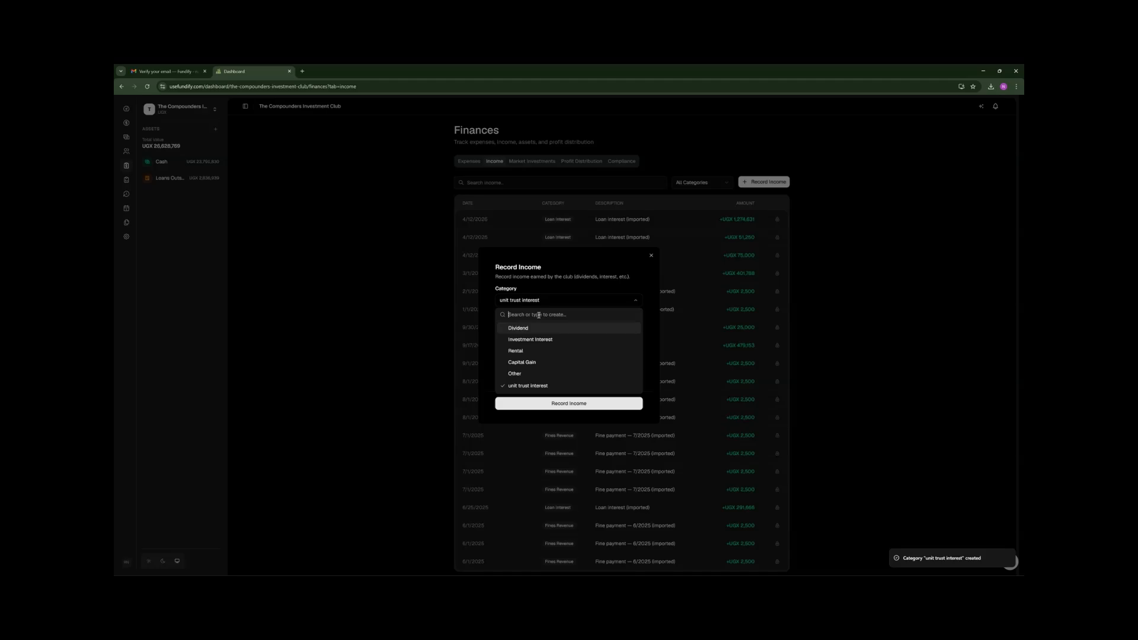
text(interes)
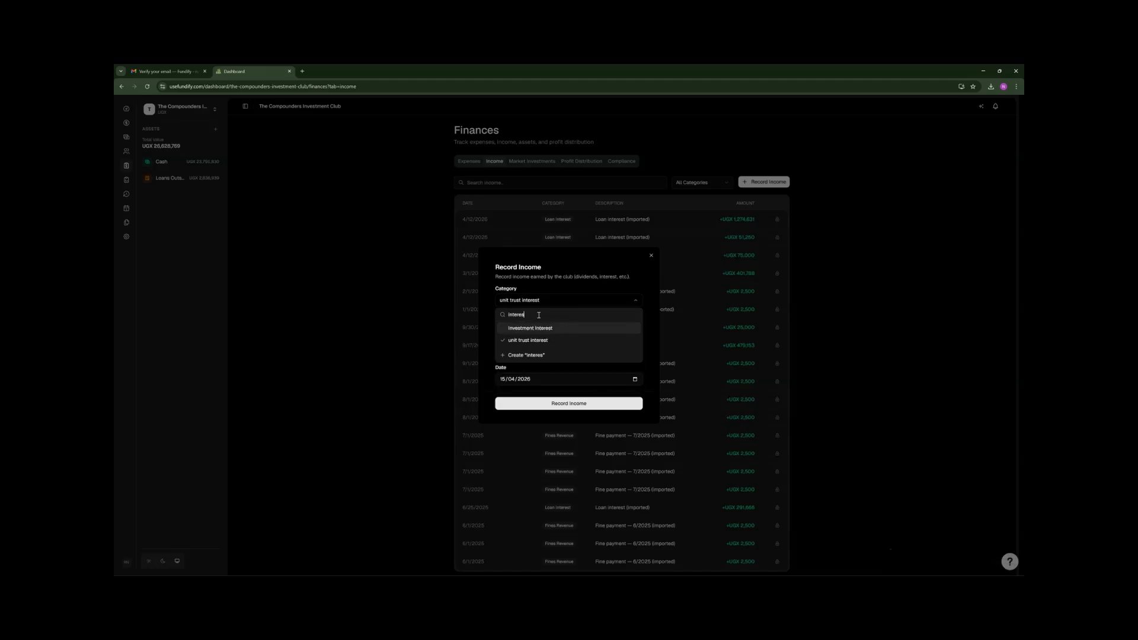
text(t on debt)
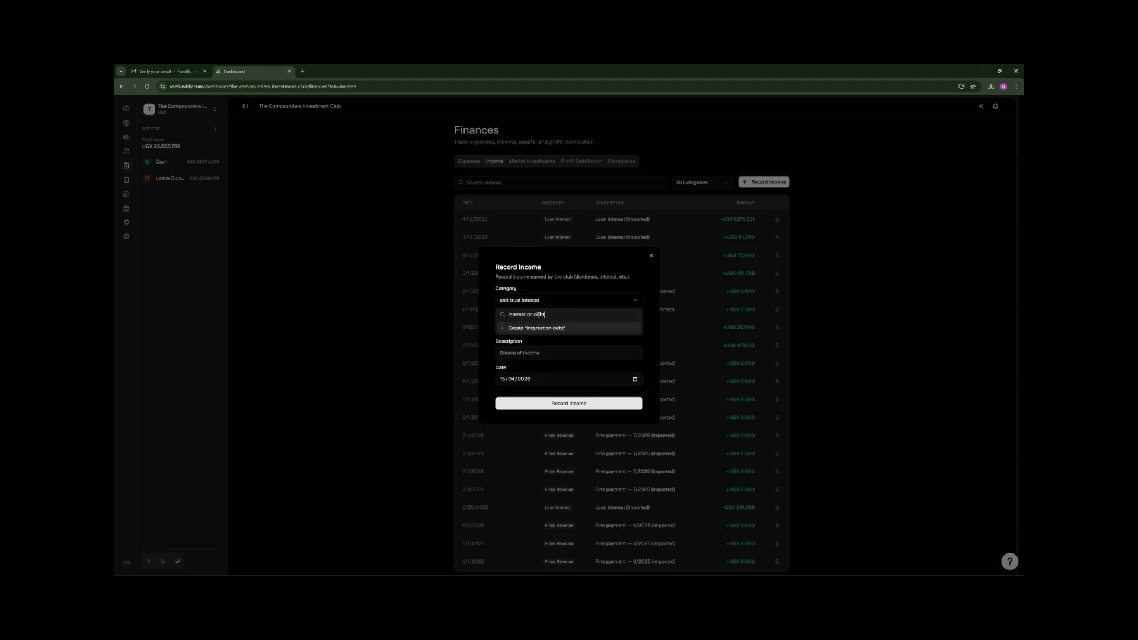
text( securities)
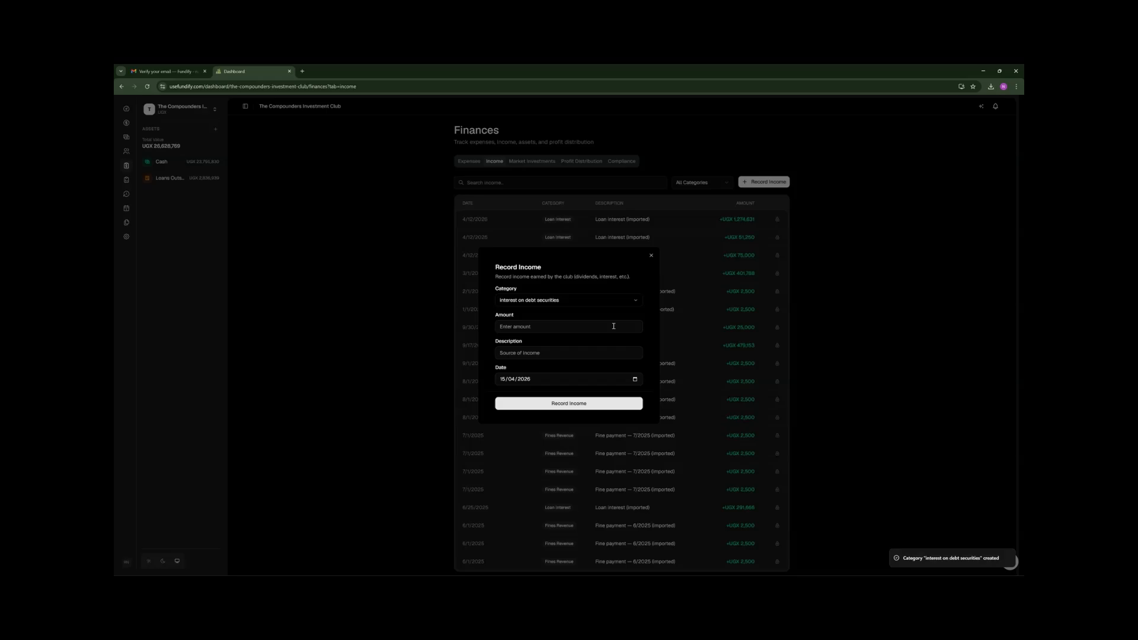
click(634, 303)
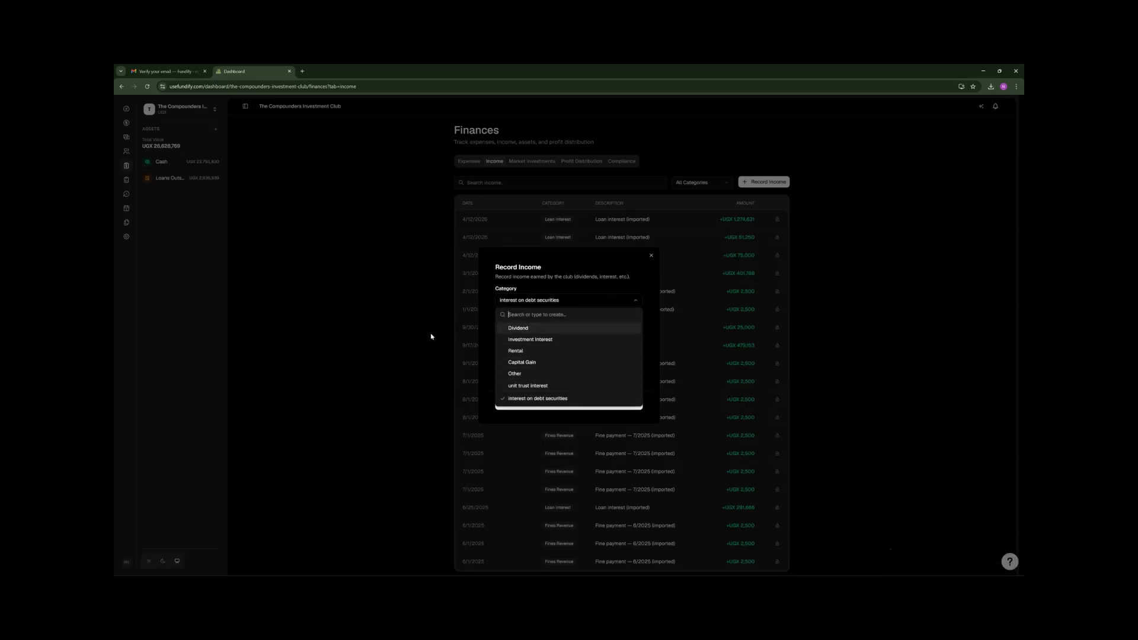
click(425, 325)
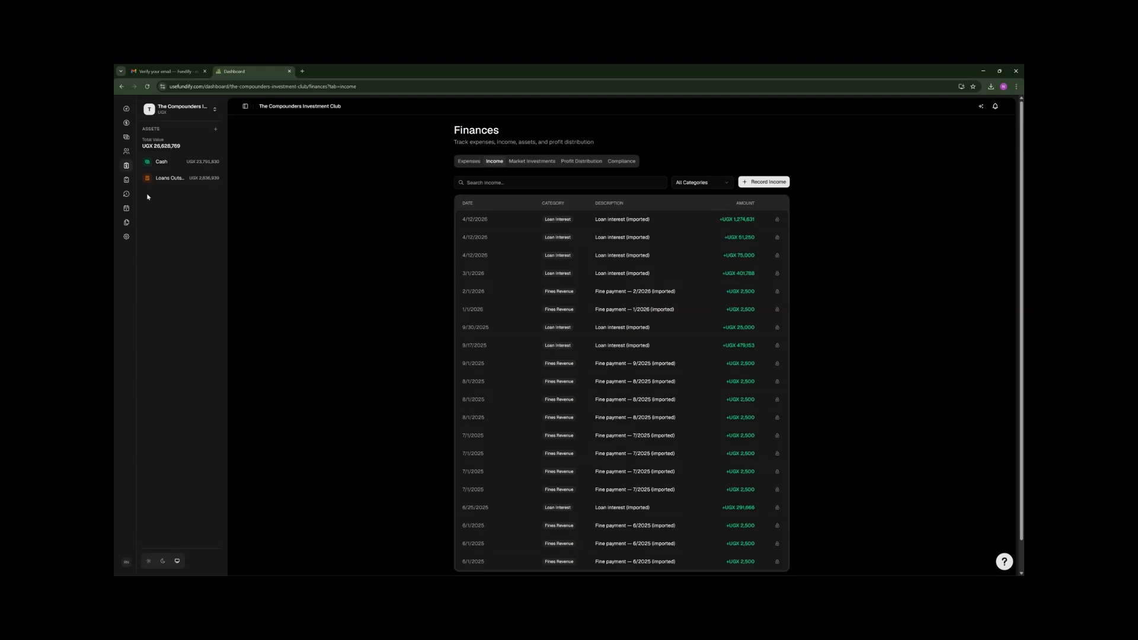
Open the club's data migration settings and start a data import of the income type.
click(126, 238)
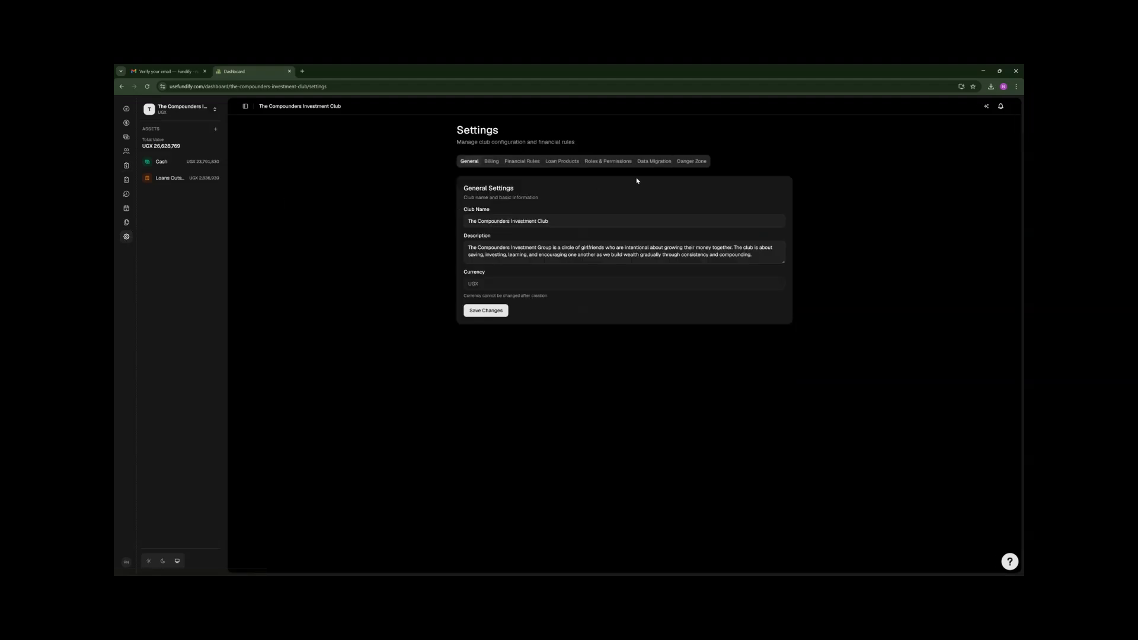
click(650, 162)
click(568, 234)
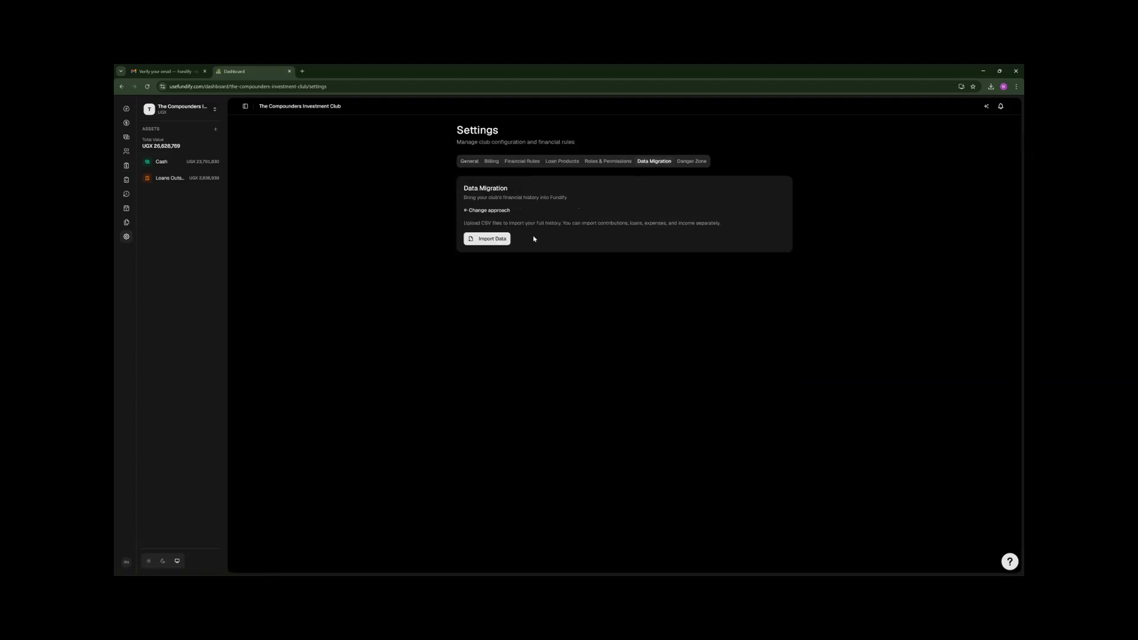
click(492, 240)
click(610, 384)
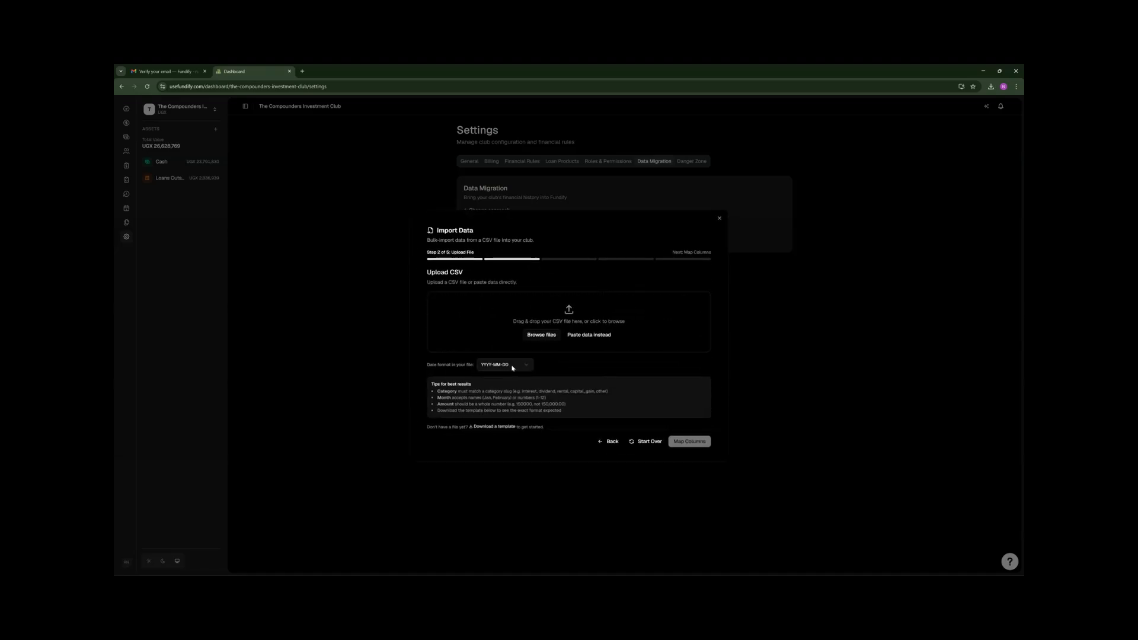
Set the import's date format to DD/MM/YYYY and choose to paste the CSV data instead of uploading a file.
click(512, 367)
click(509, 392)
click(589, 334)
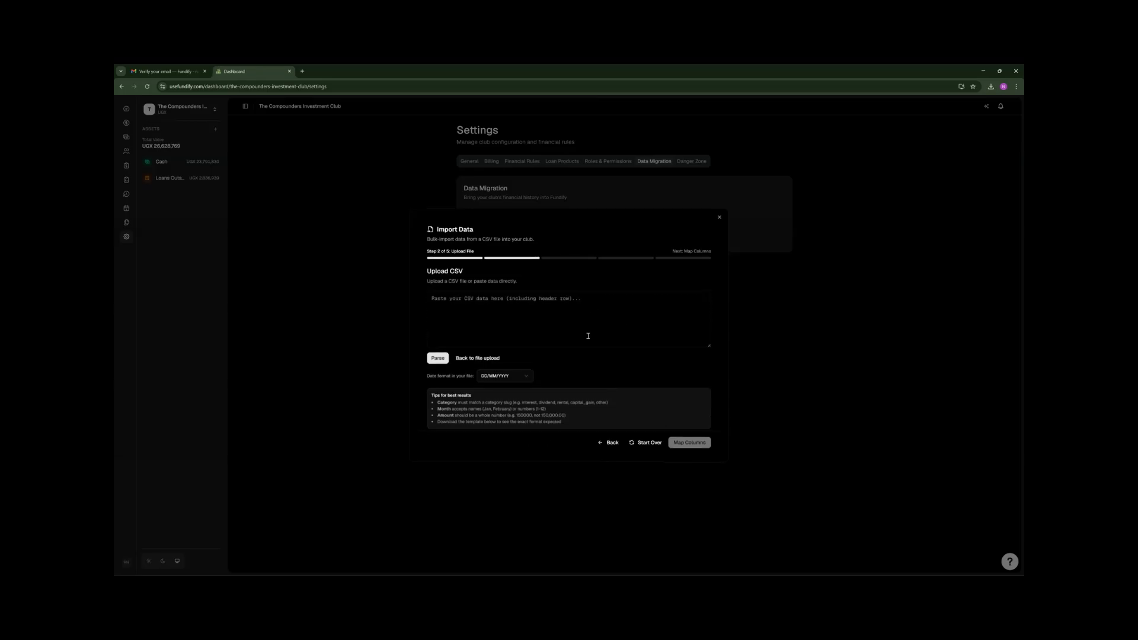
click(497, 297)
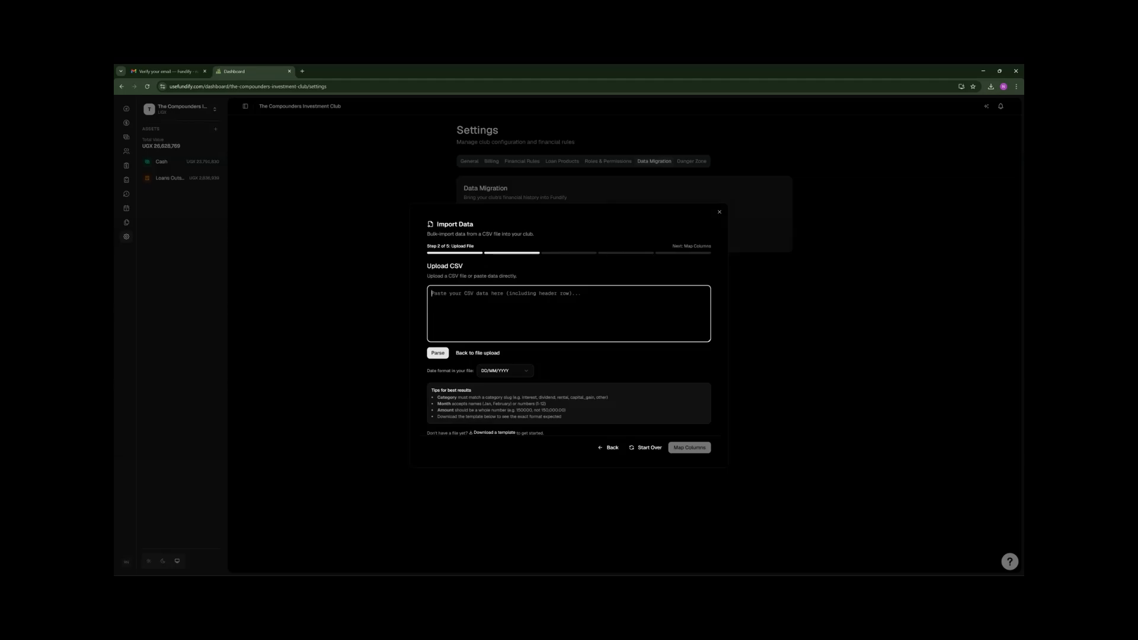
Switch to Excel and copy the whole income table, headers included, from the income-2022-2026 sheet.
key(alt+Tab)
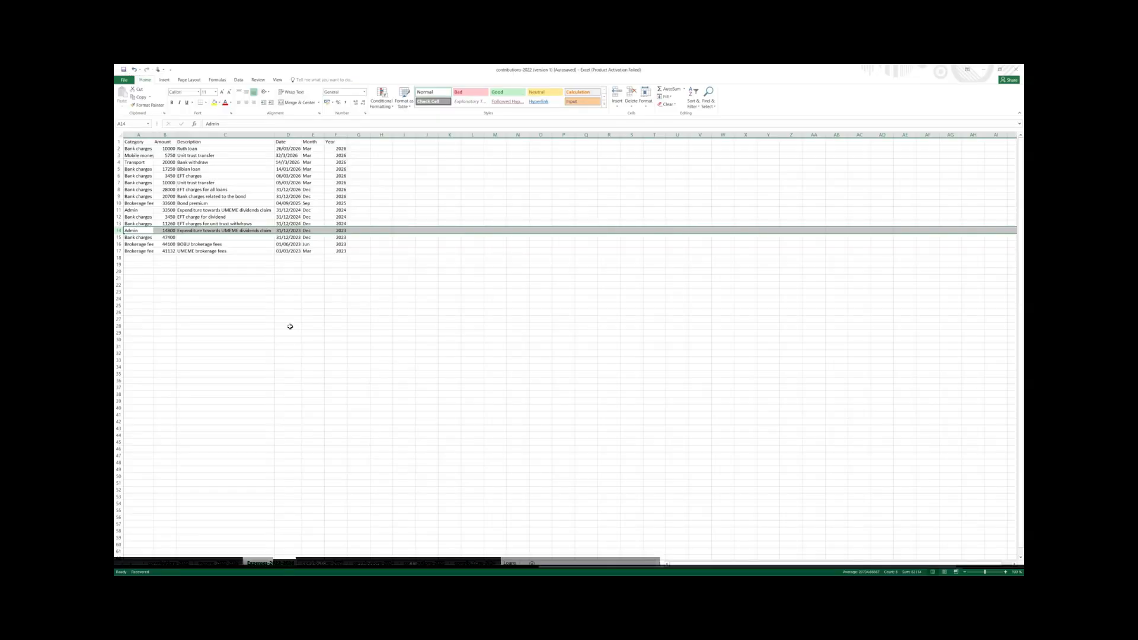
click(216, 557)
click(218, 562)
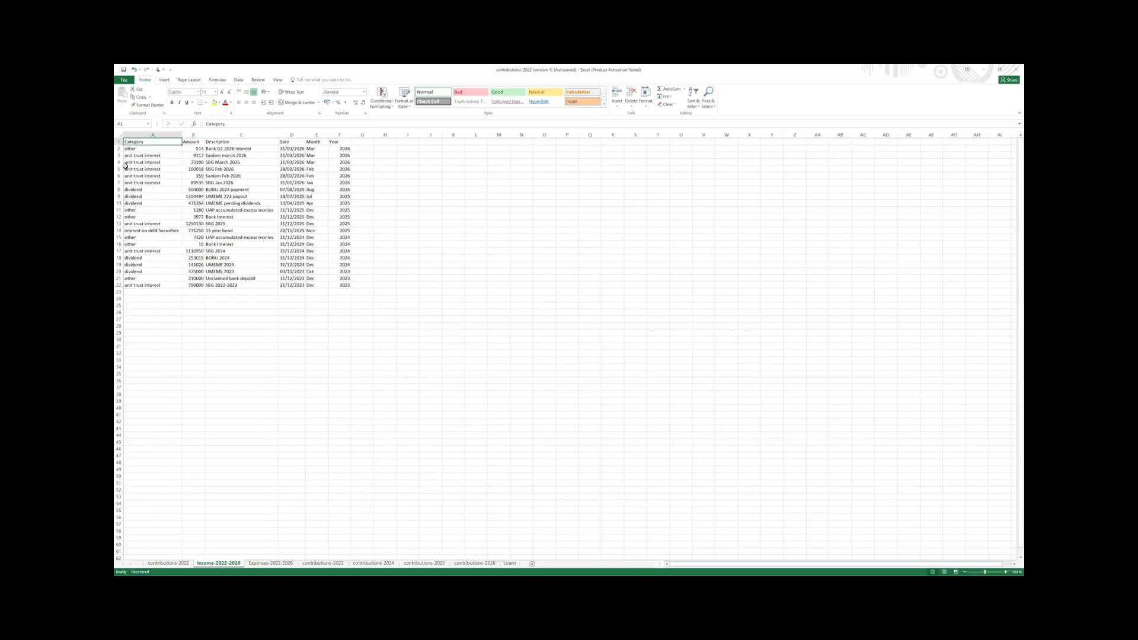
drag(135, 142, 342, 283)
key(ctrl+c)
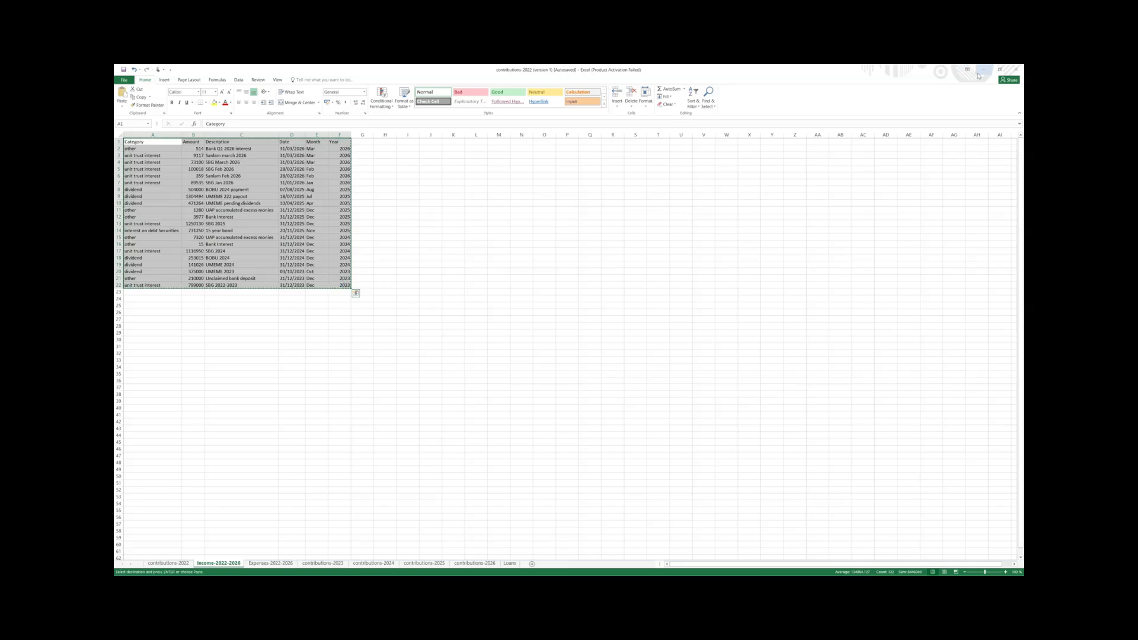
Return to Fundify, paste the copied income table as the CSV data, and parse it.
click(981, 70)
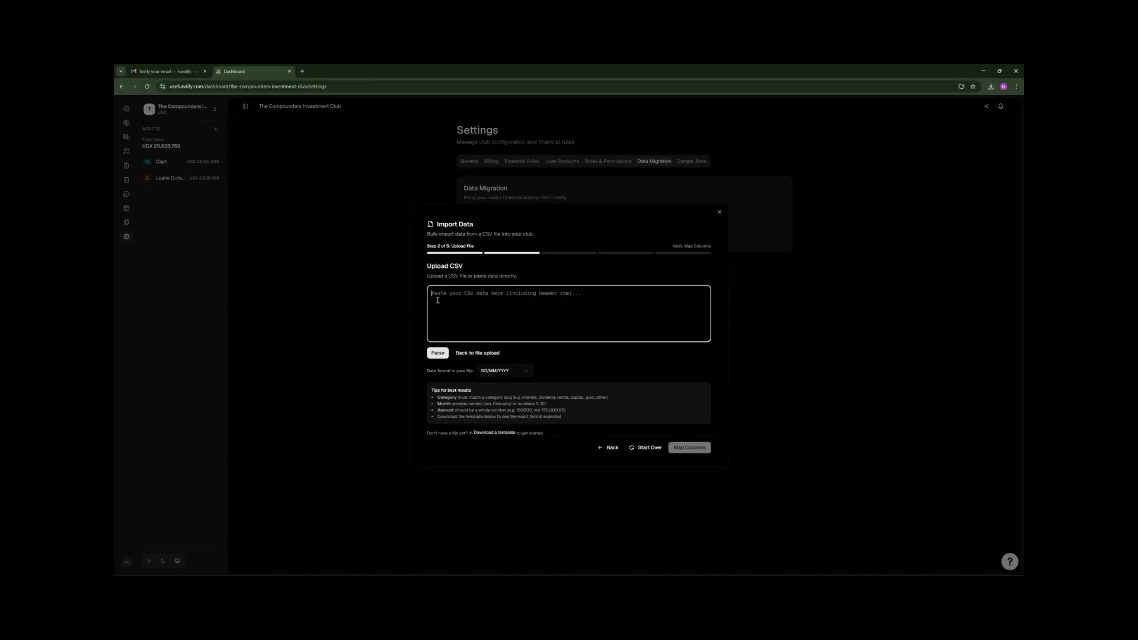
key(ctrl+v)
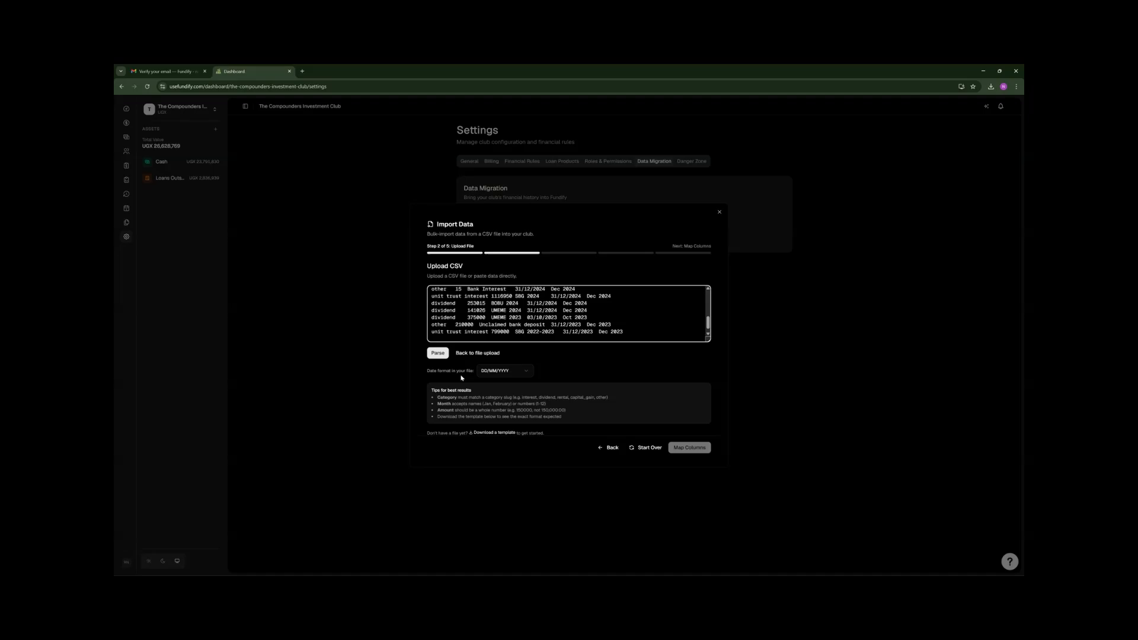
click(436, 353)
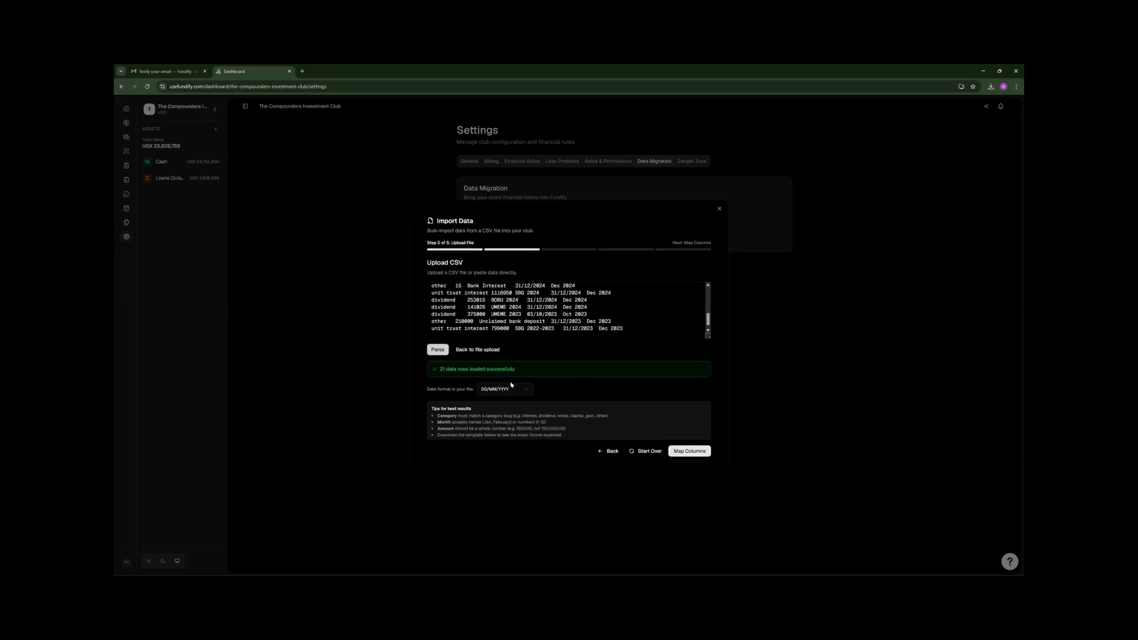
Accept the automatic column mapping, review the previewed rows, import the income records, and close the import dialog.
click(697, 451)
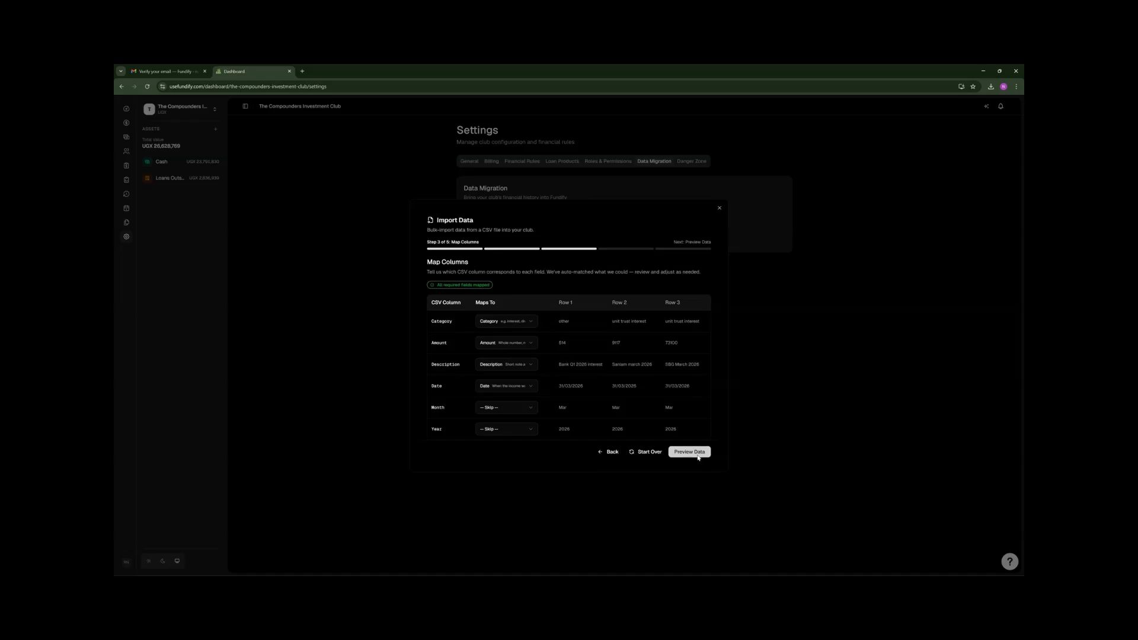
click(697, 455)
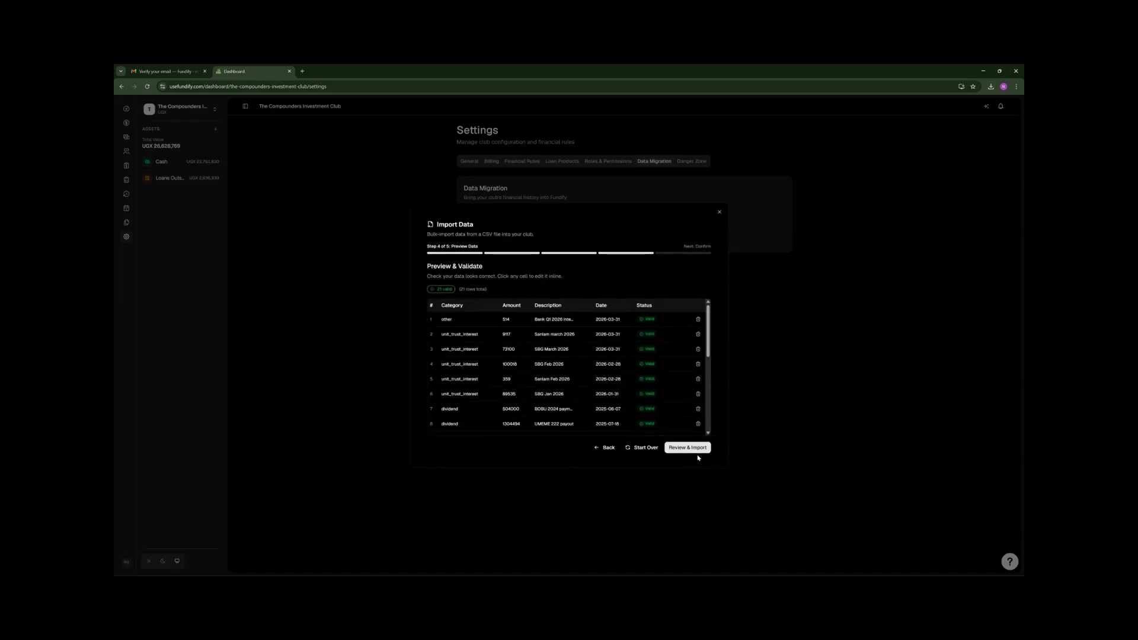
scroll(646, 393, down, 2)
scroll(645, 394, up, 2)
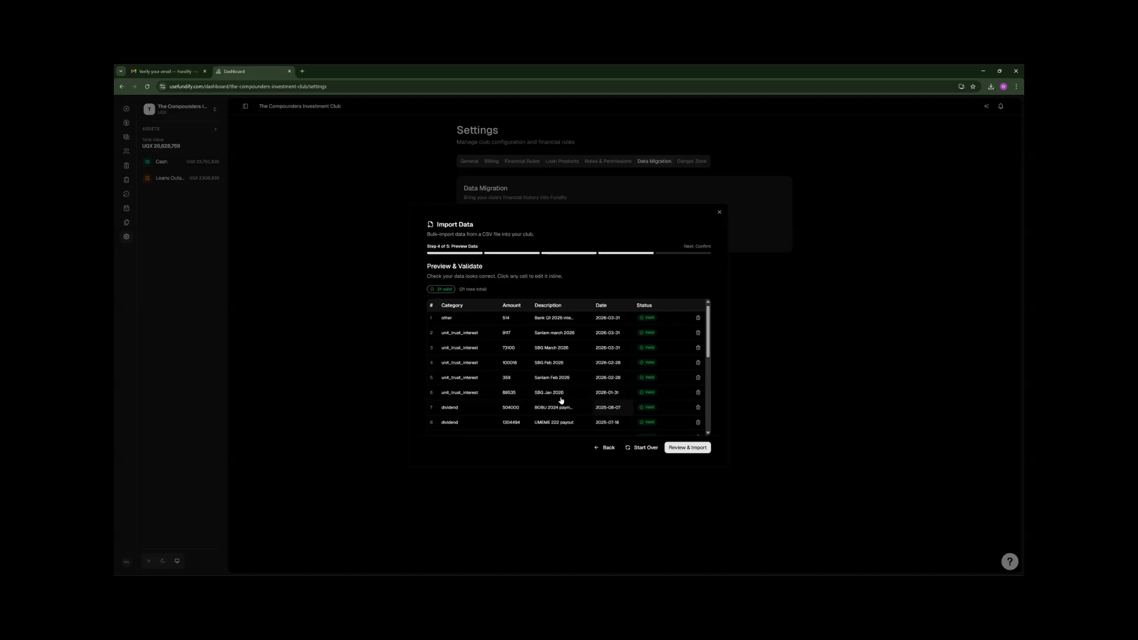
scroll(510, 386, down, 5)
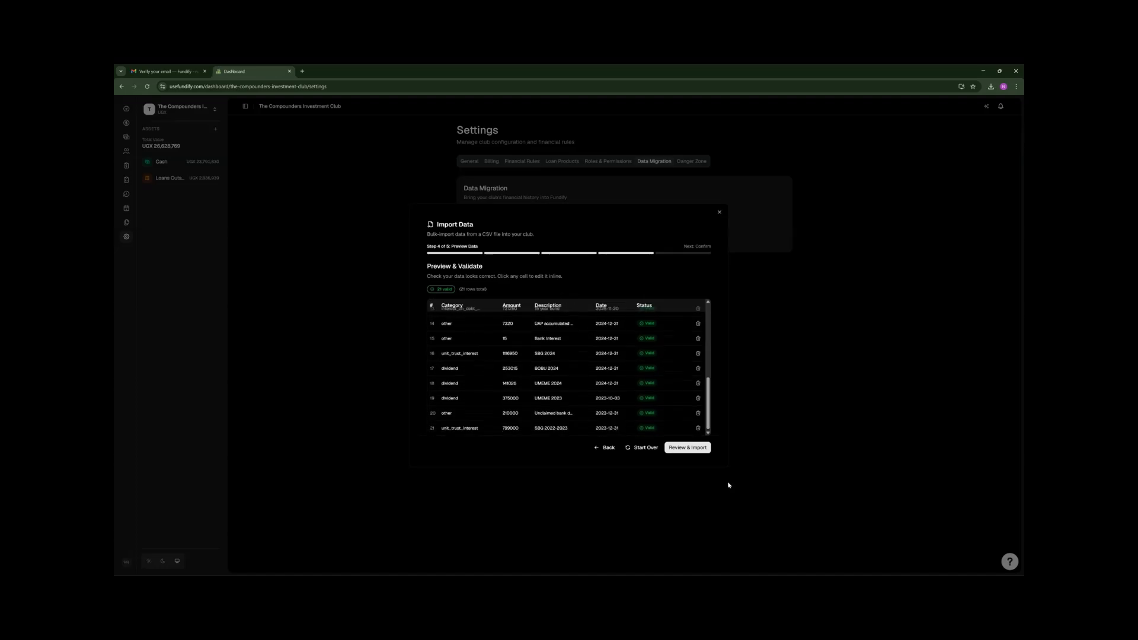
click(686, 447)
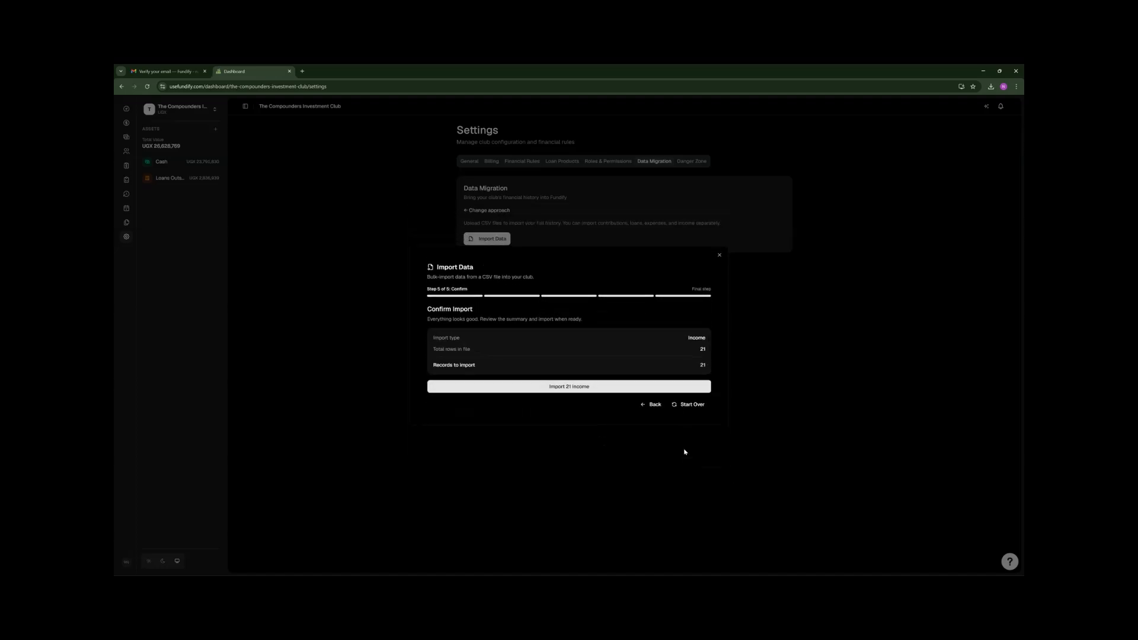
click(579, 389)
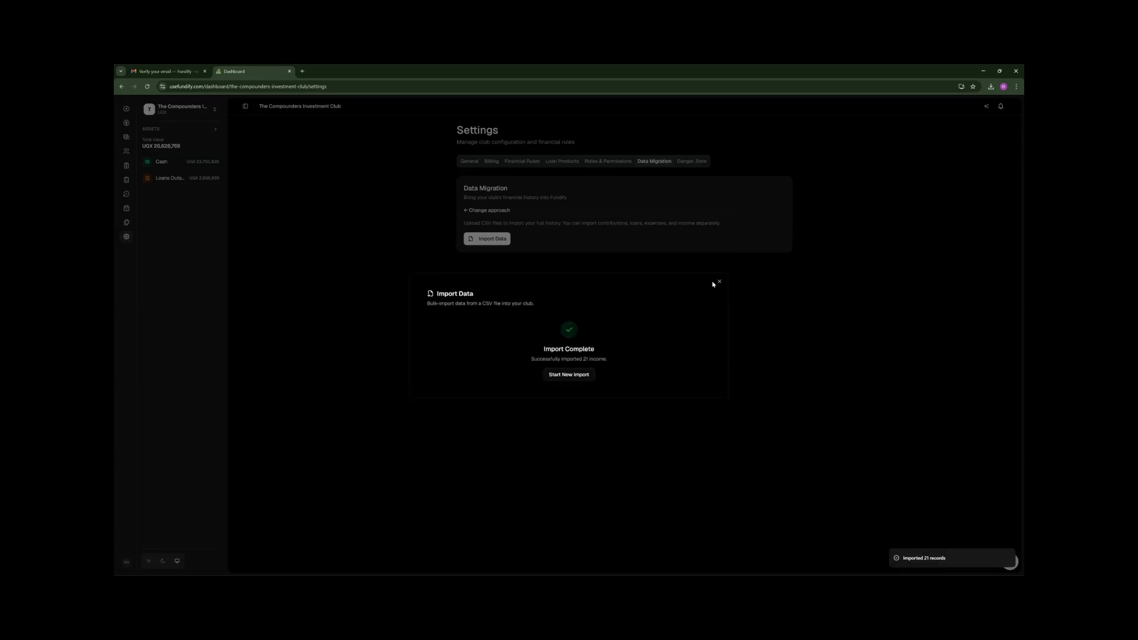
click(718, 282)
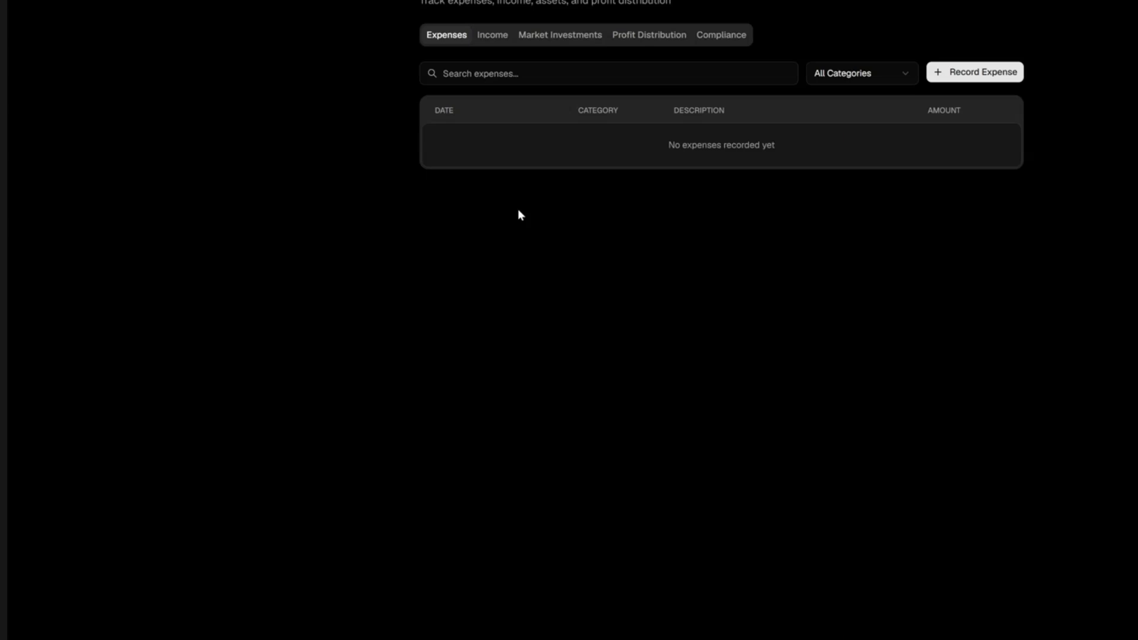
Check the existing expense categories and create the category "Momofees" in a new expense record.
click(879, 81)
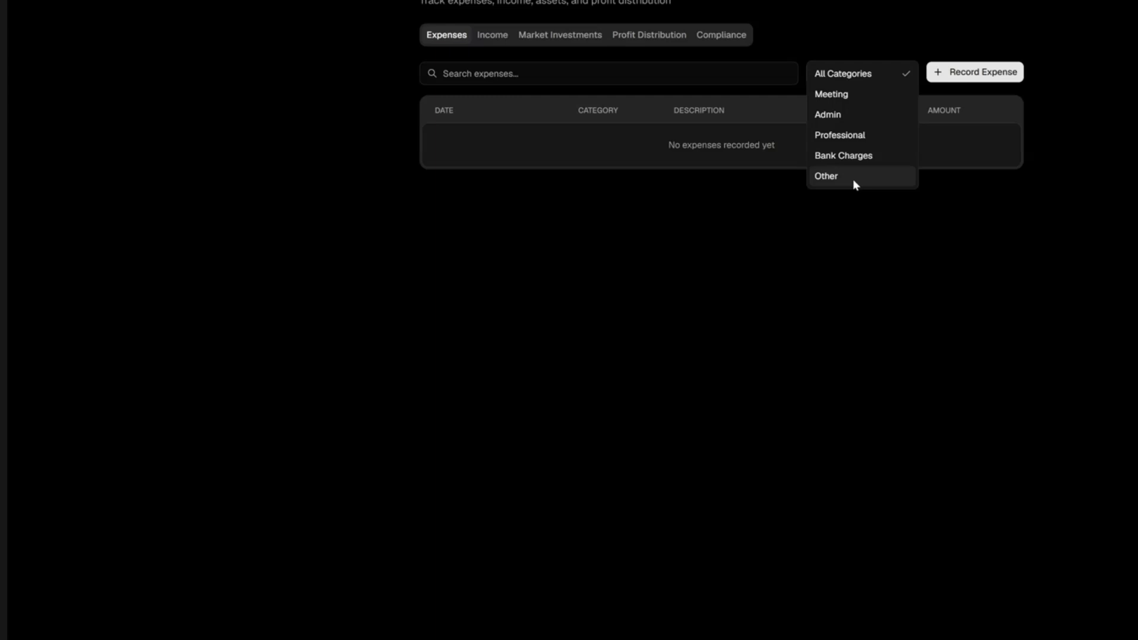
click(893, 313)
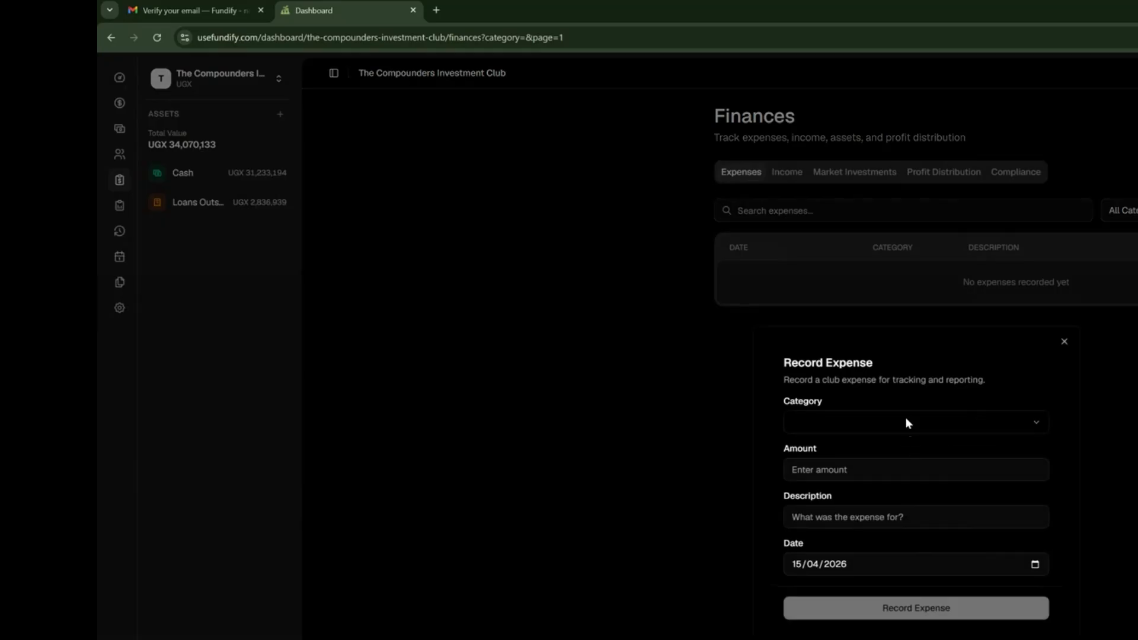
click(904, 417)
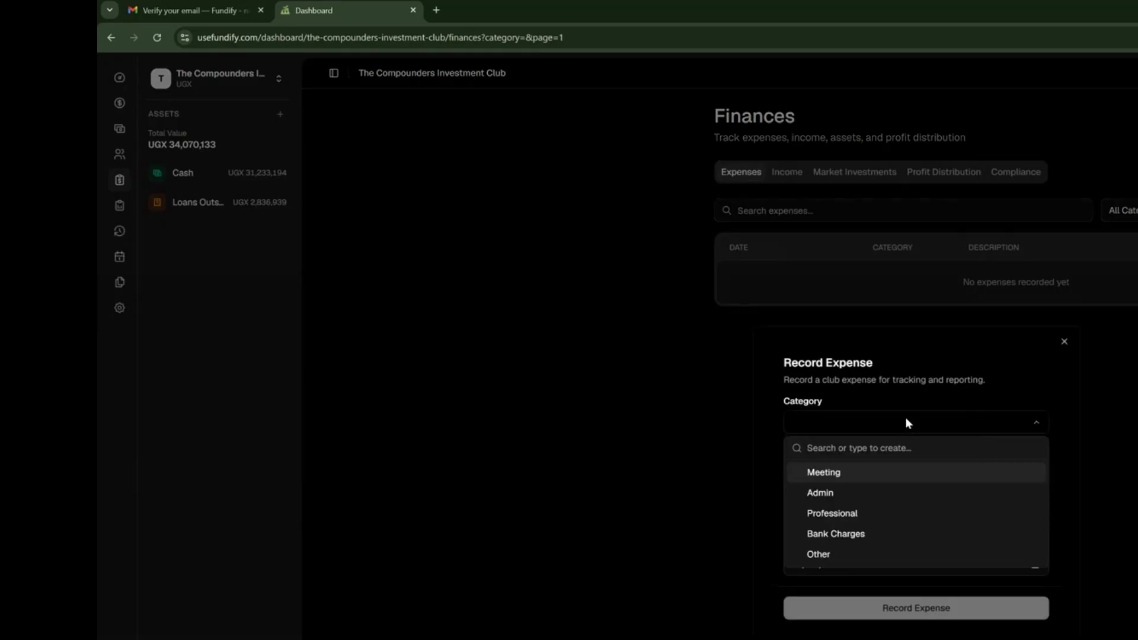
text(M)
key(BackSpace)
text(Momof)
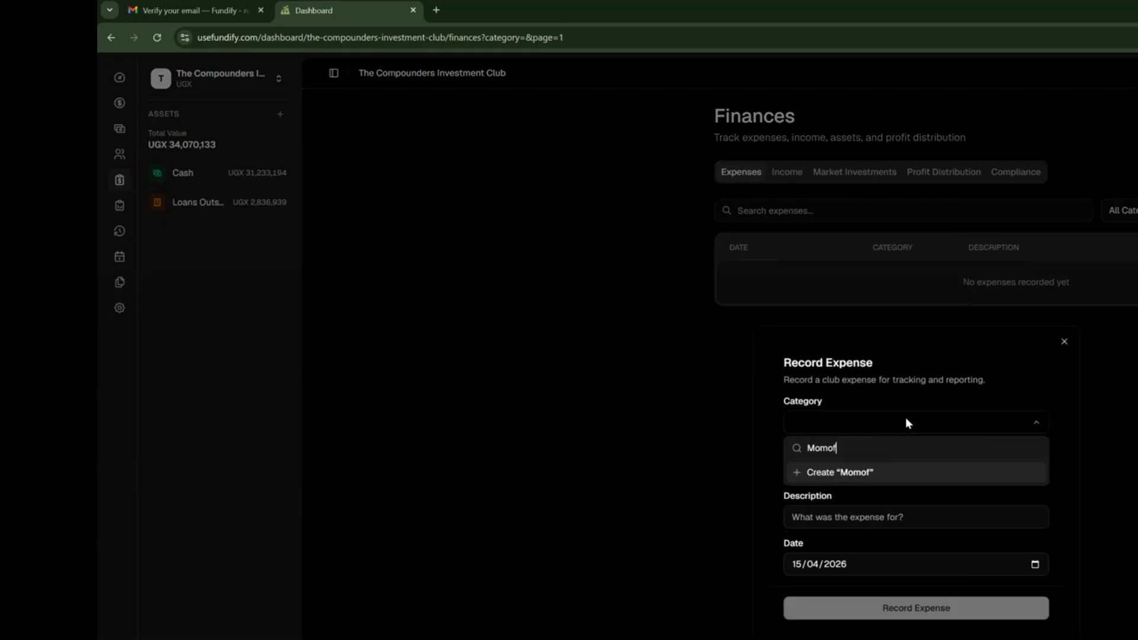
text(ees)
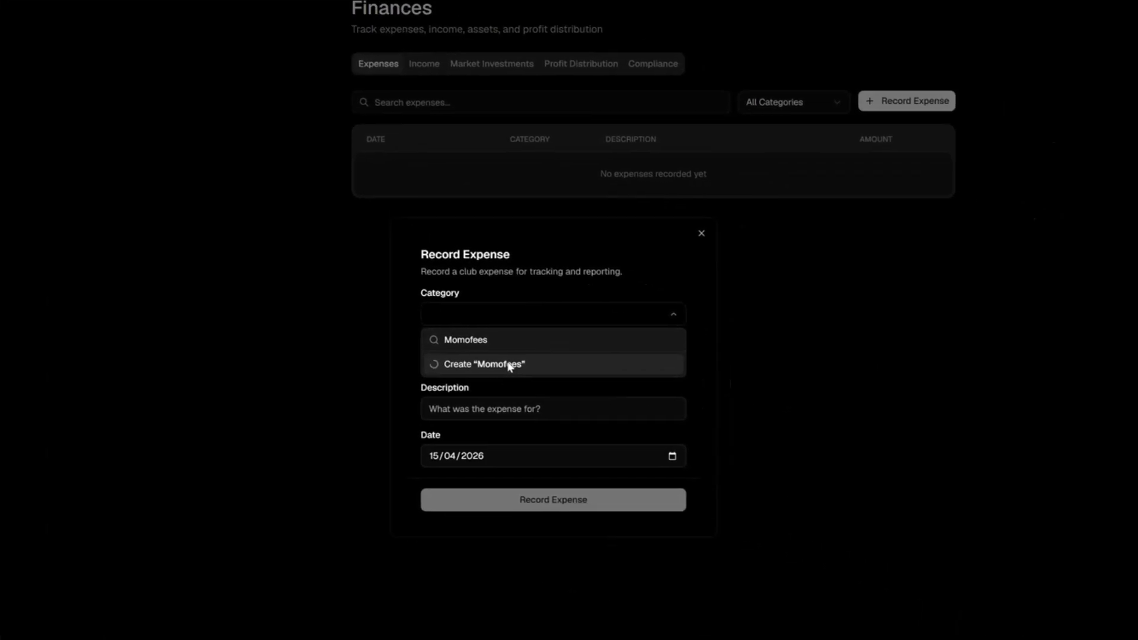
click(877, 472)
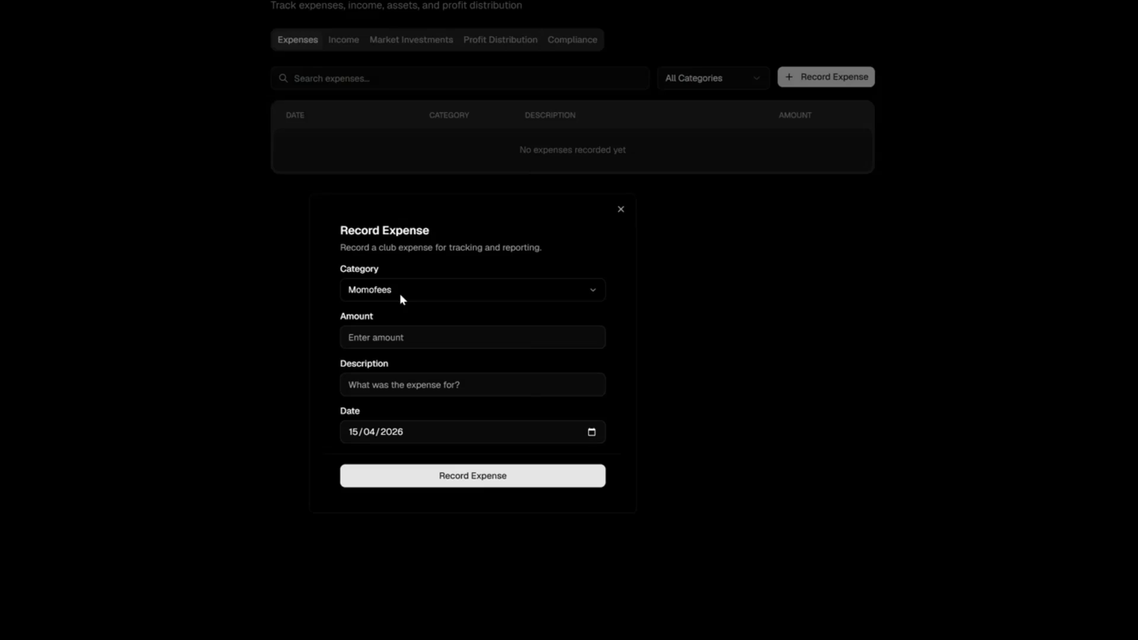
Create the expense category "Brokeragefees" in the expense form.
click(400, 297)
text(Brokera)
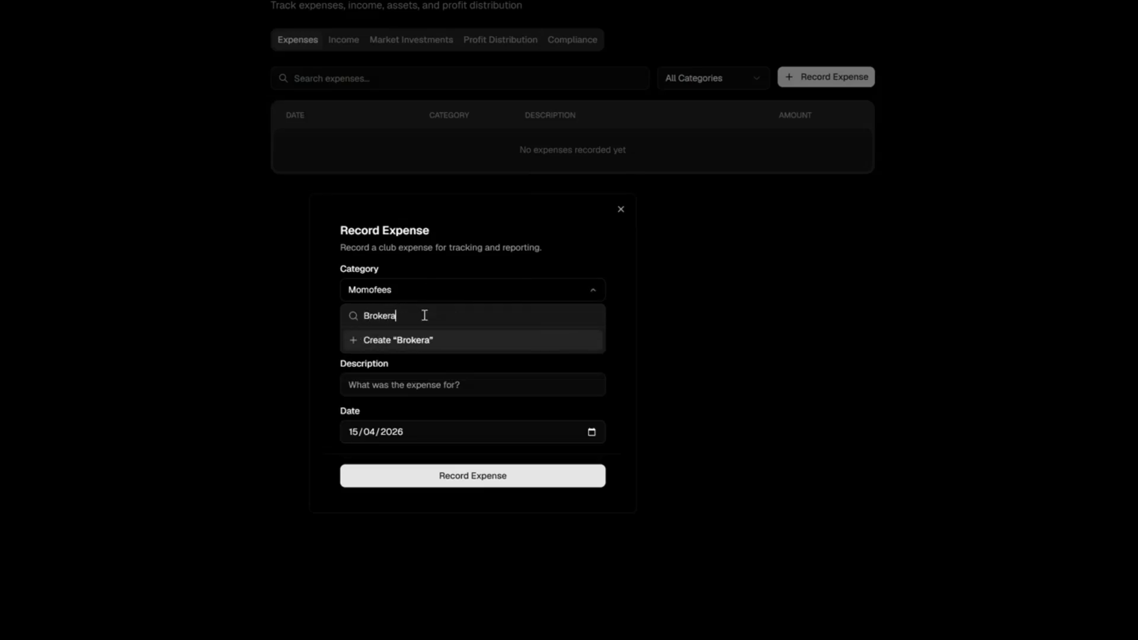
text(gefees)
click(443, 340)
Create the expense category "Transport" and close the expense form without recording any expense.
click(450, 291)
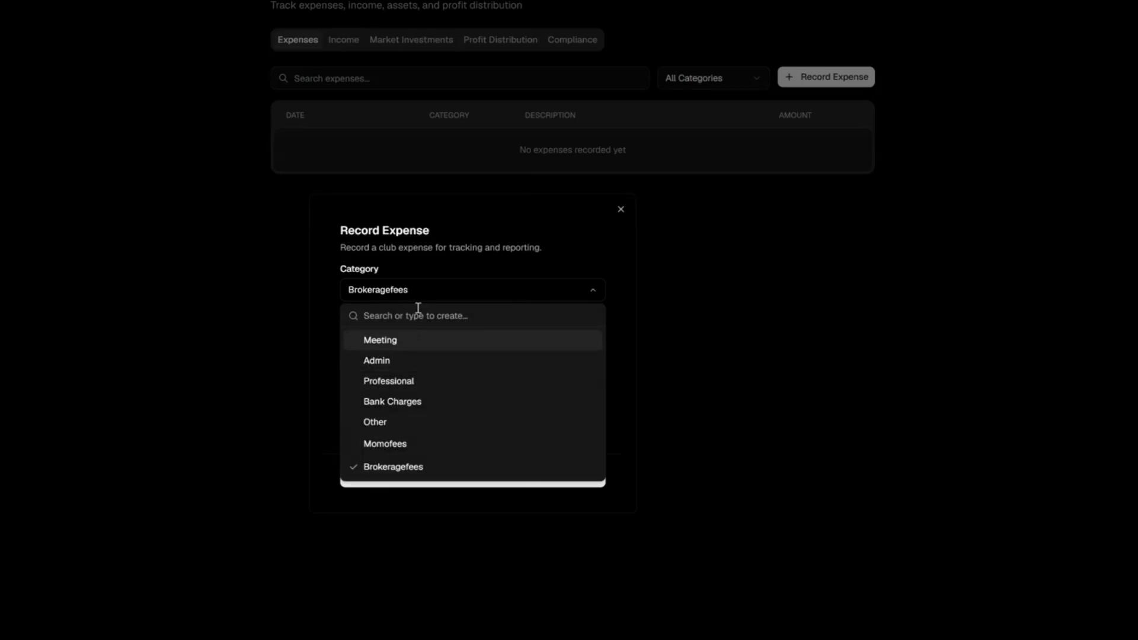
text(Transport)
click(448, 344)
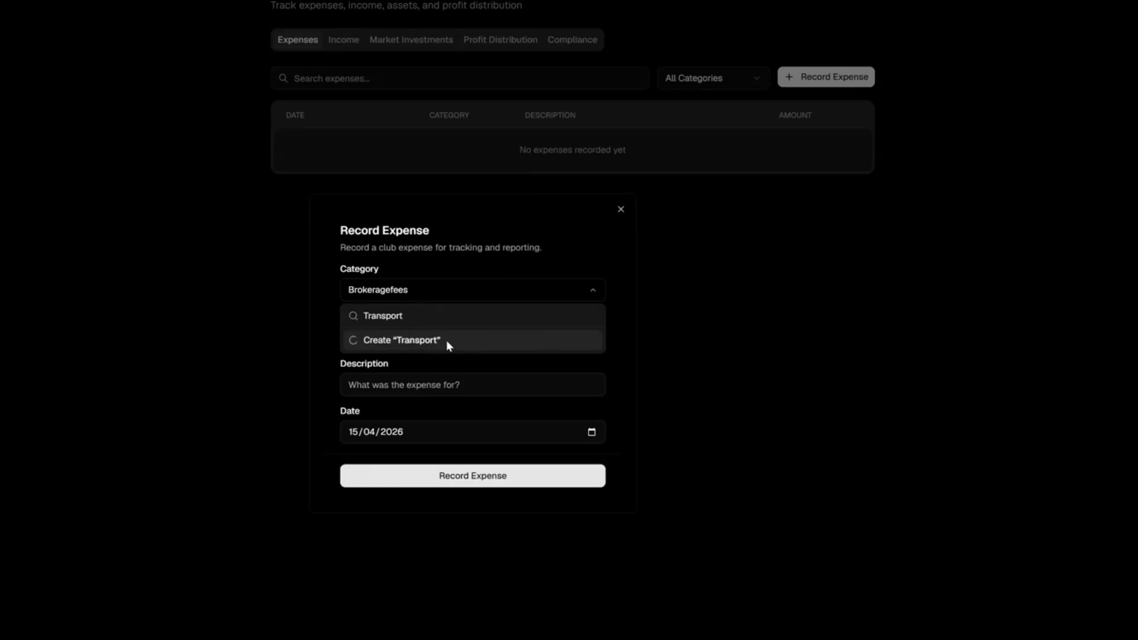
click(621, 209)
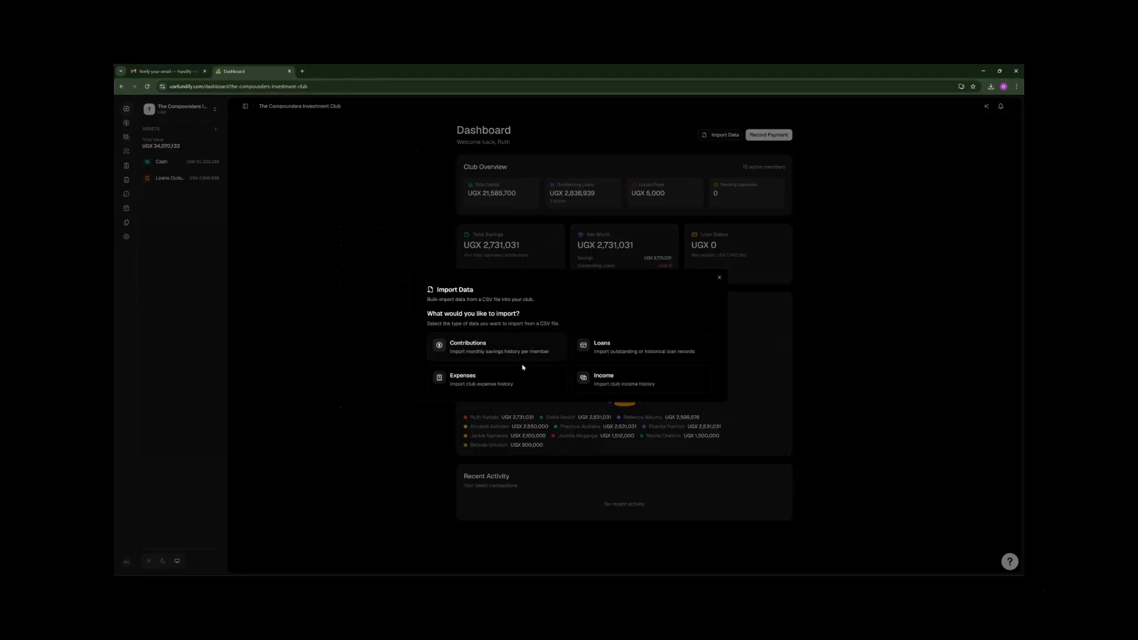
Start an expenses import with pasted CSV data and set its date format to DD/MM/YYYY.
click(523, 367)
click(586, 334)
click(496, 370)
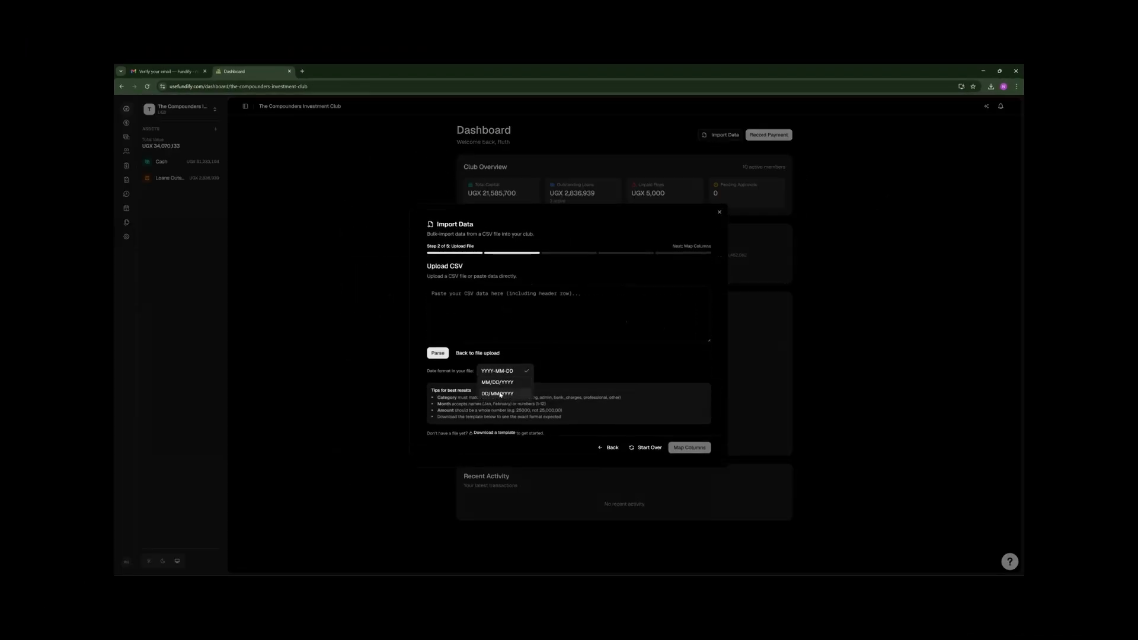
click(500, 394)
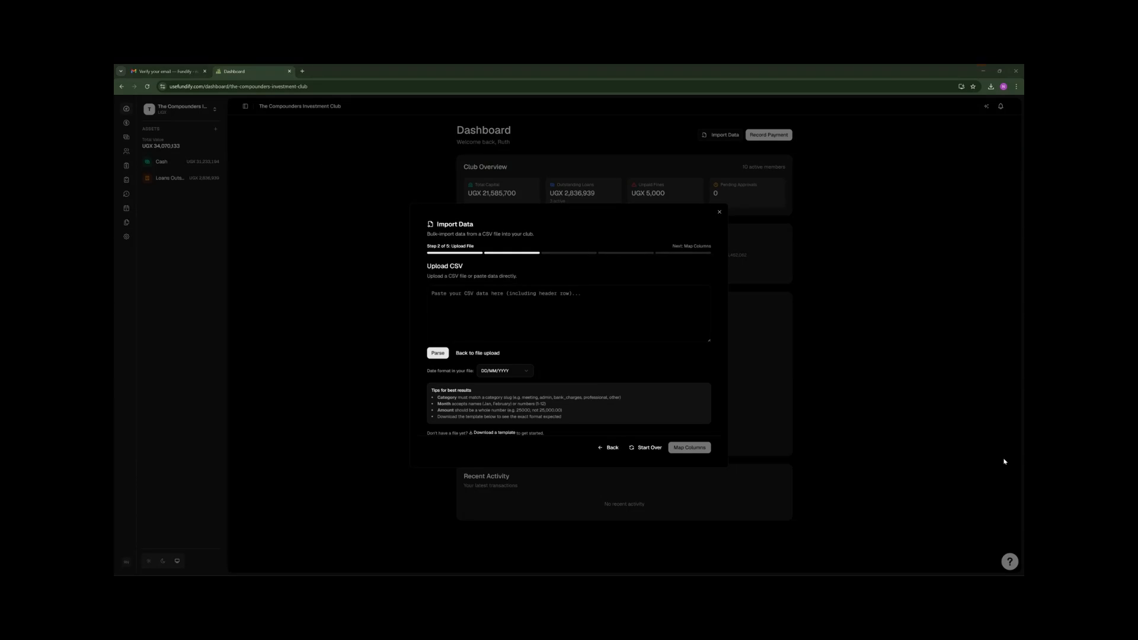
Copy the whole expense table from the Expenses-2022-2026 sheet in Excel, paste it into the Fundify import, and parse it.
key(alt+Tab)
drag(134, 142, 349, 252)
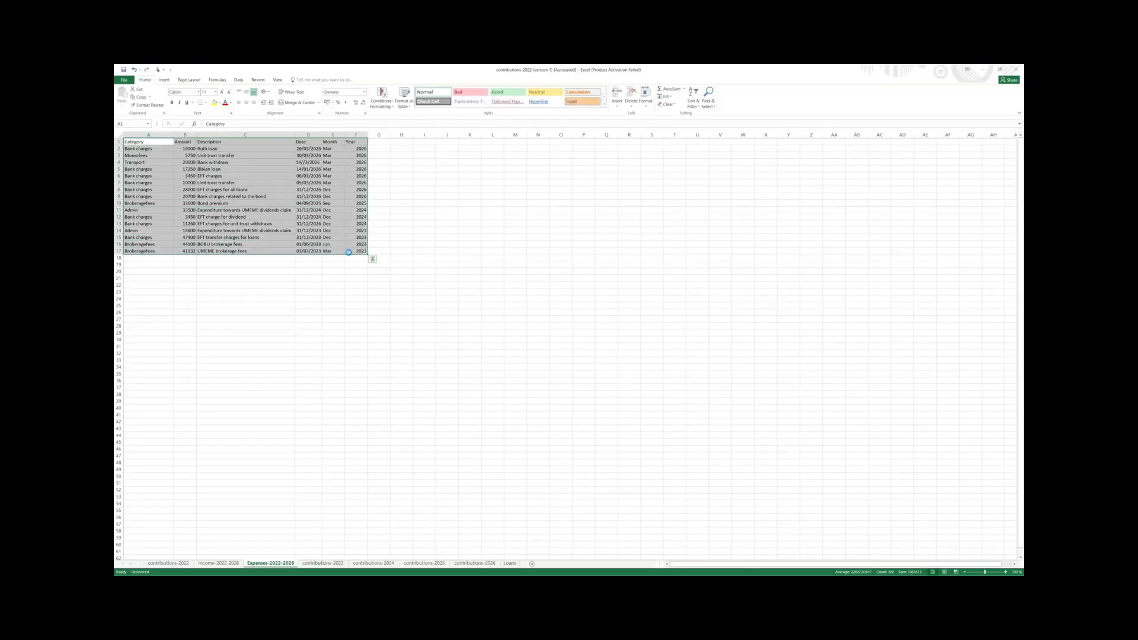
key(ctrl+c)
key(alt+Tab)
key(ctrl+v)
click(439, 353)
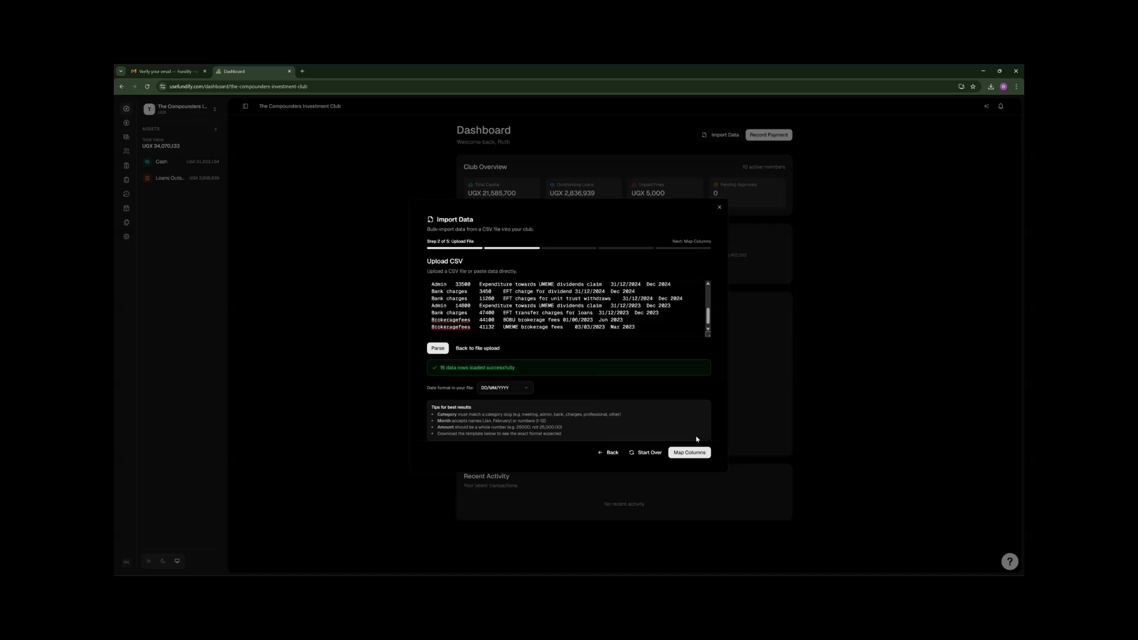
Accept the column mapping and preview, import the expense records, and close the import dialog.
click(689, 447)
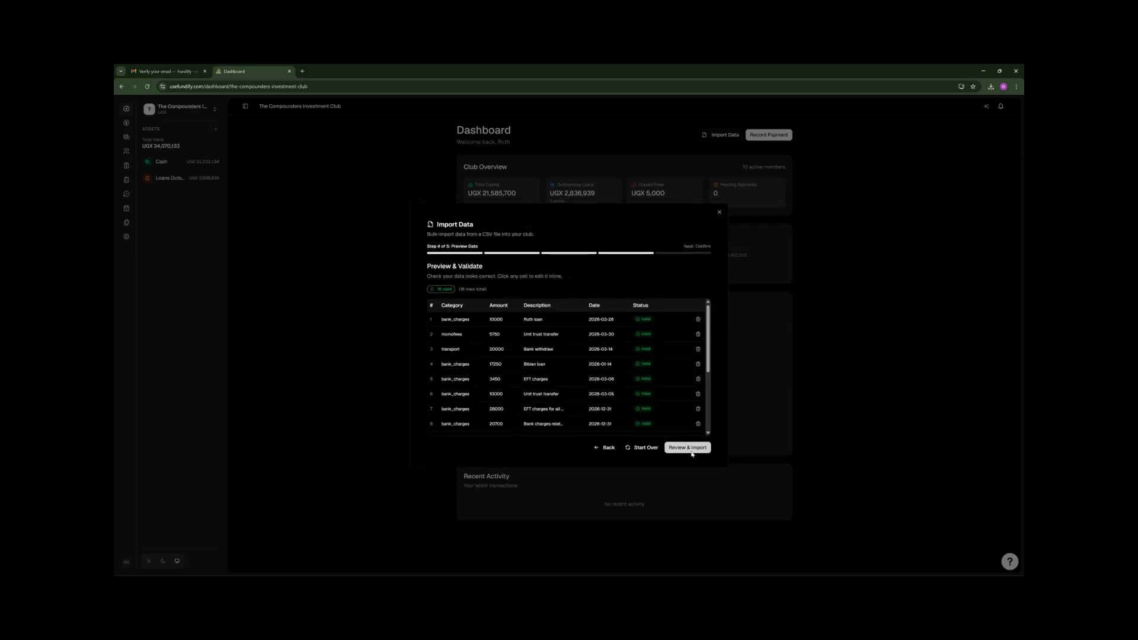
click(688, 451)
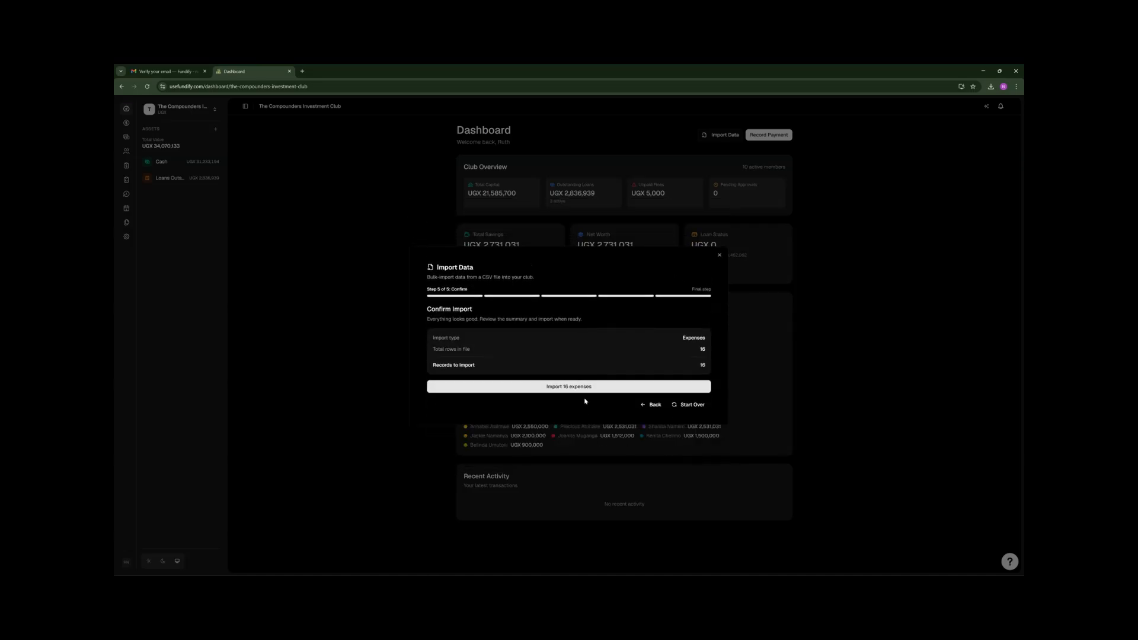
click(585, 387)
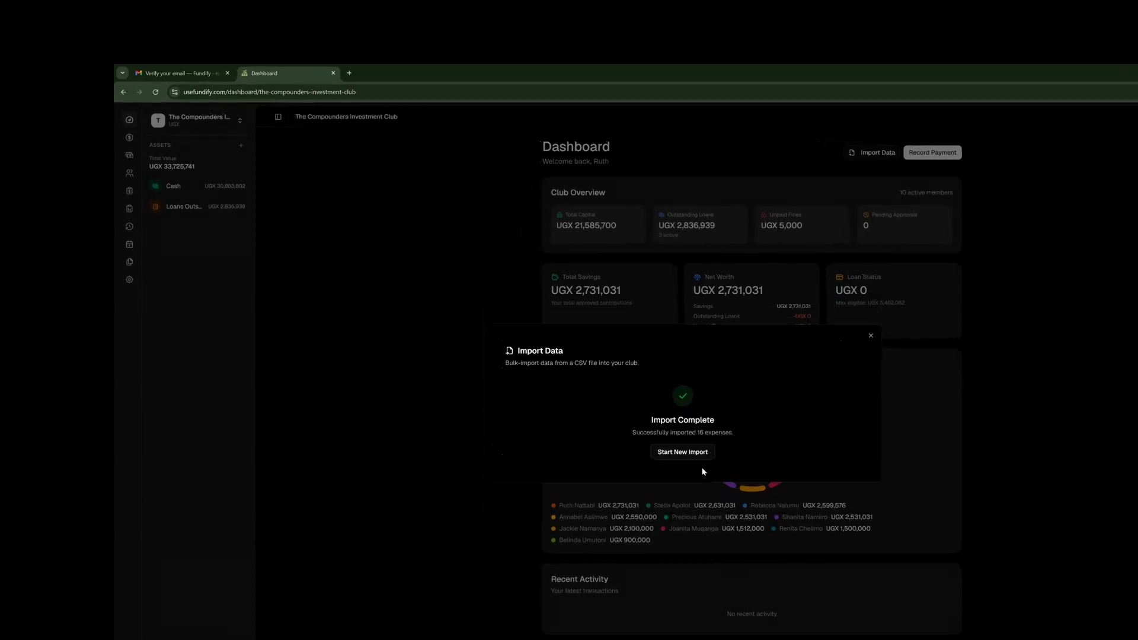
click(871, 338)
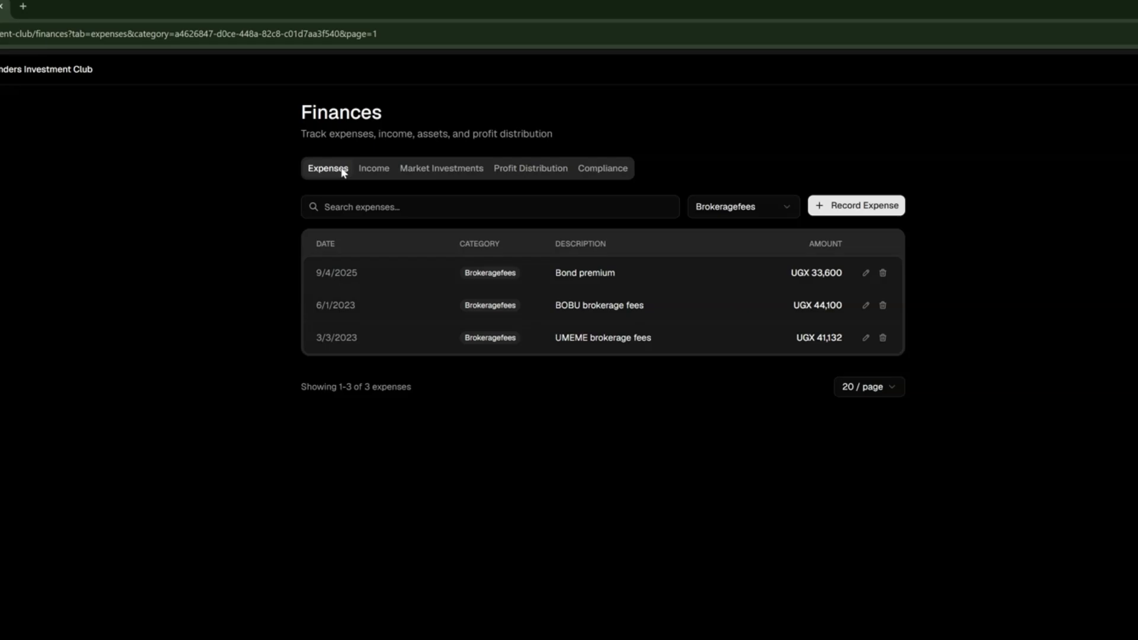
Review the expenses across all categories, the income records, and the market investments in the club's finances.
click(748, 207)
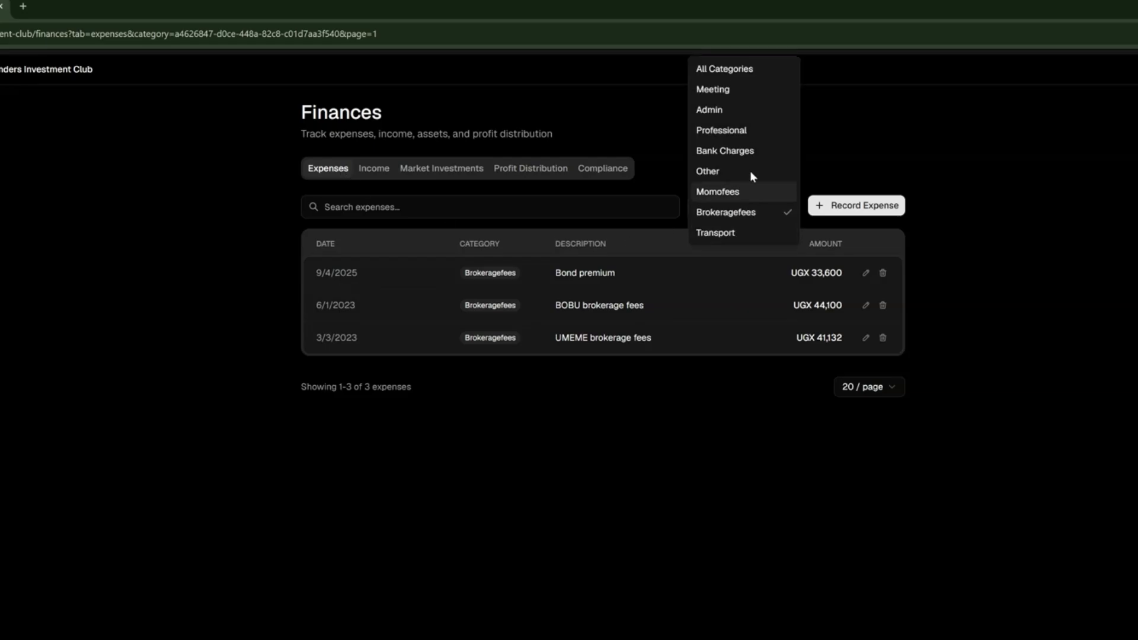
click(745, 69)
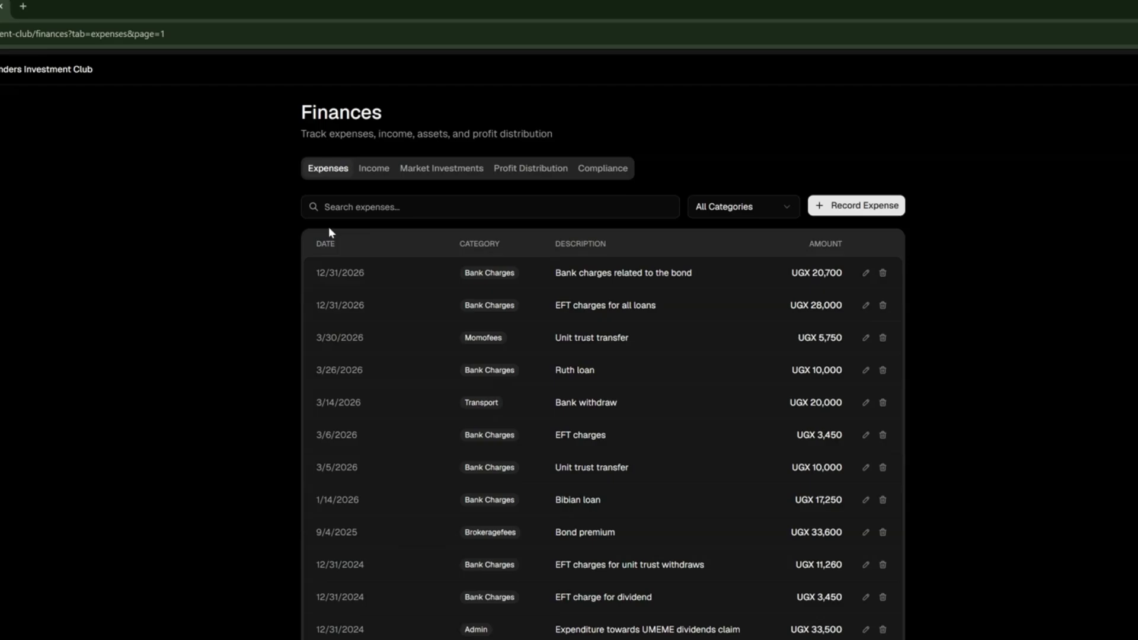
click(382, 170)
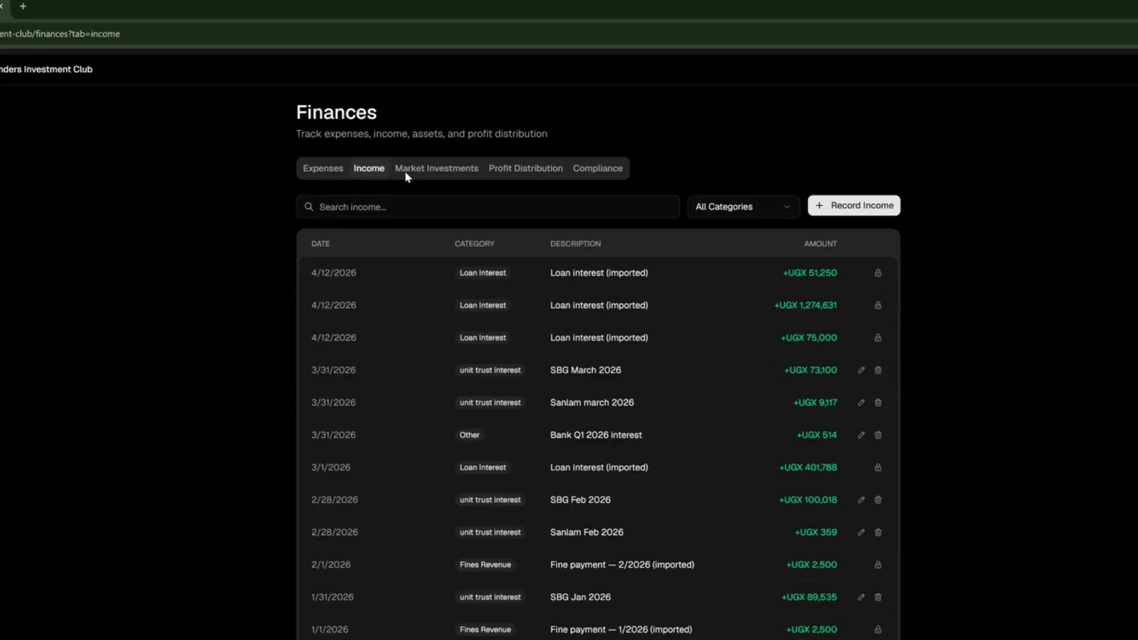
click(407, 173)
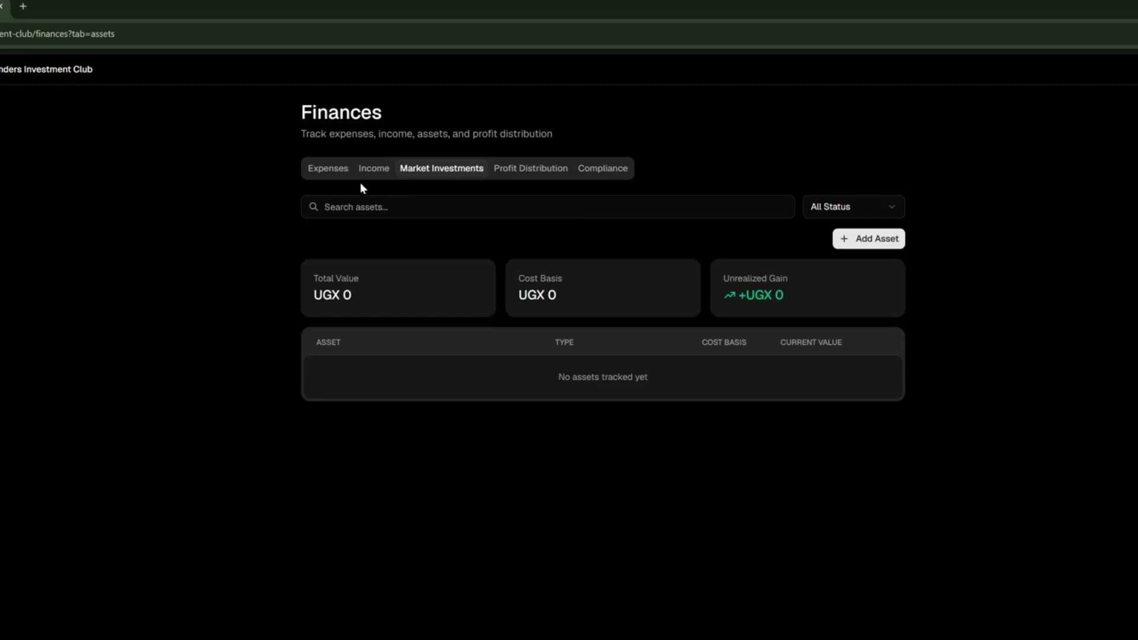
Review the club's finances with expenses filtered to the Brokeragefees category and income filtered to the Dividend category.
click(330, 172)
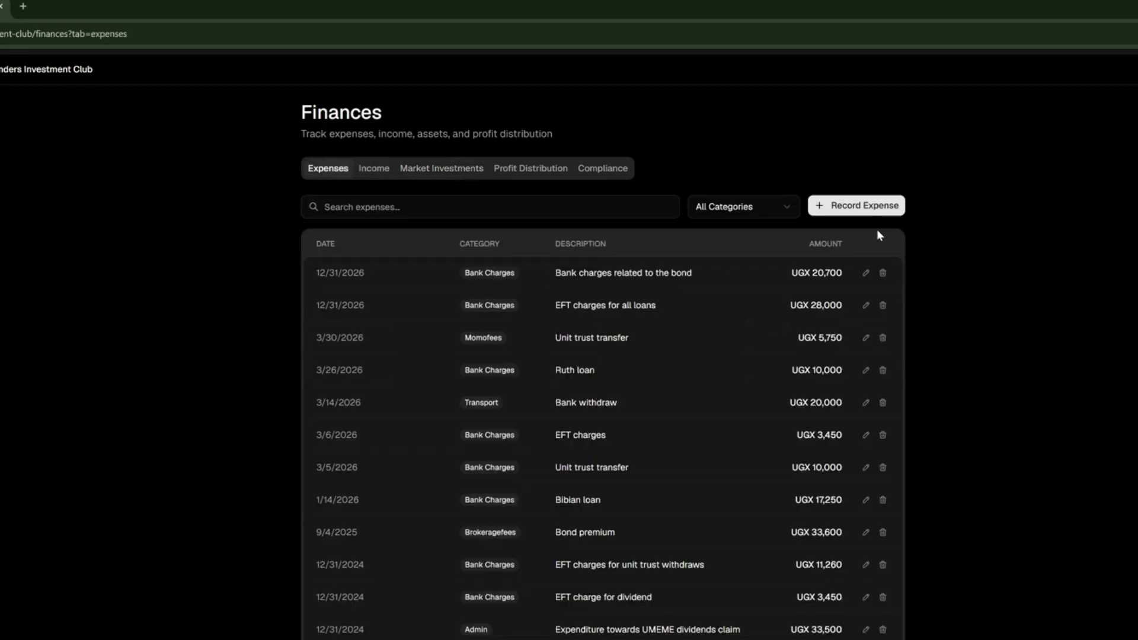
click(791, 207)
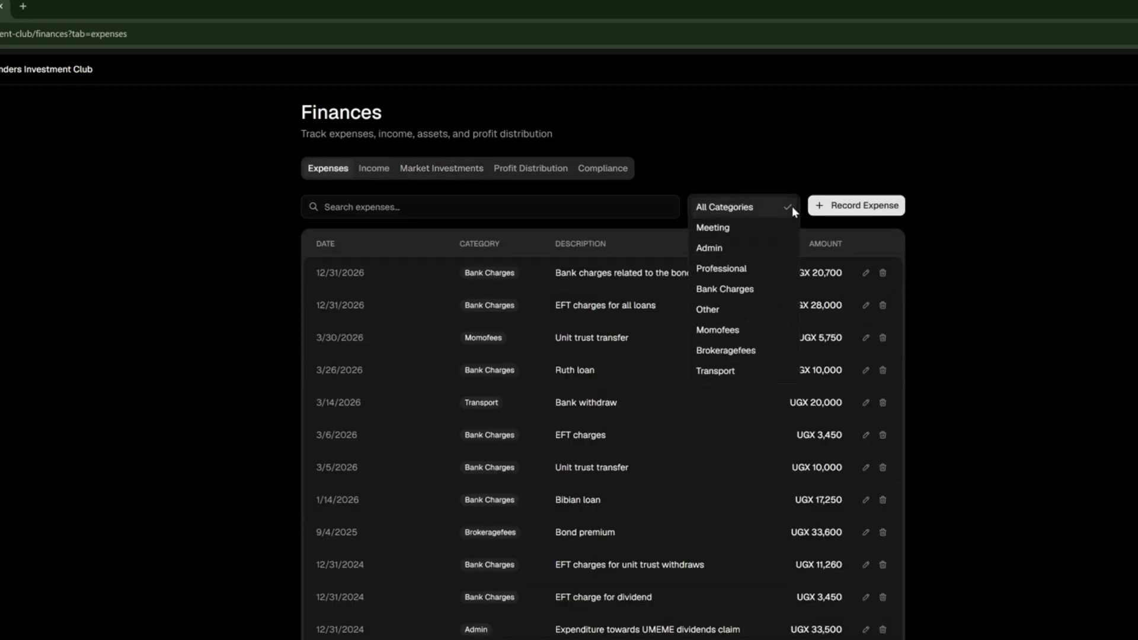
click(755, 352)
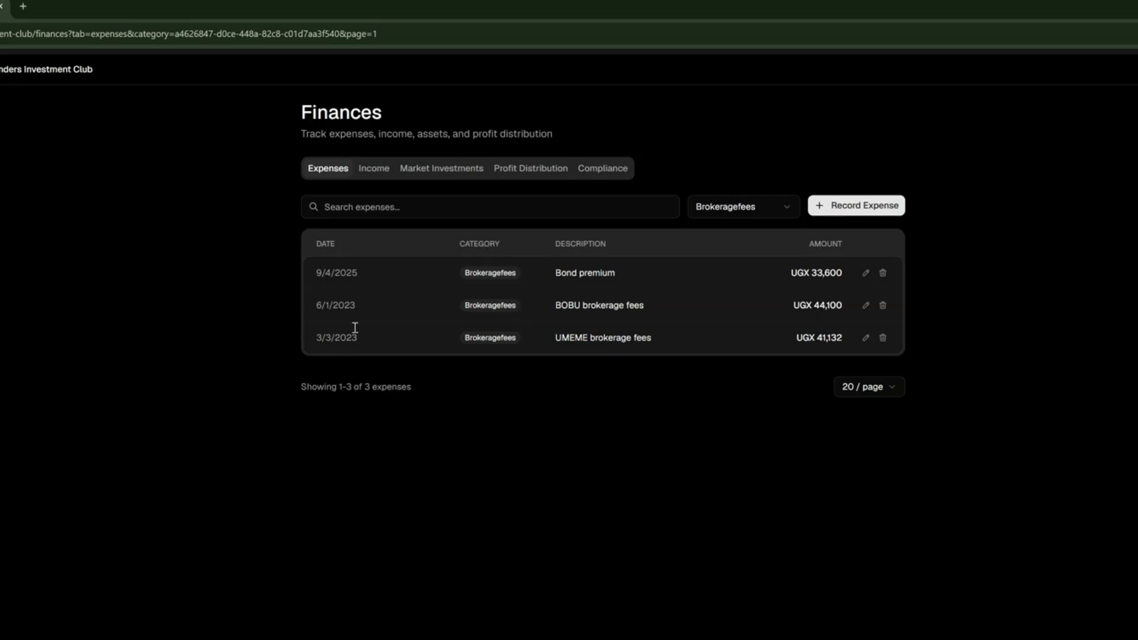
click(374, 169)
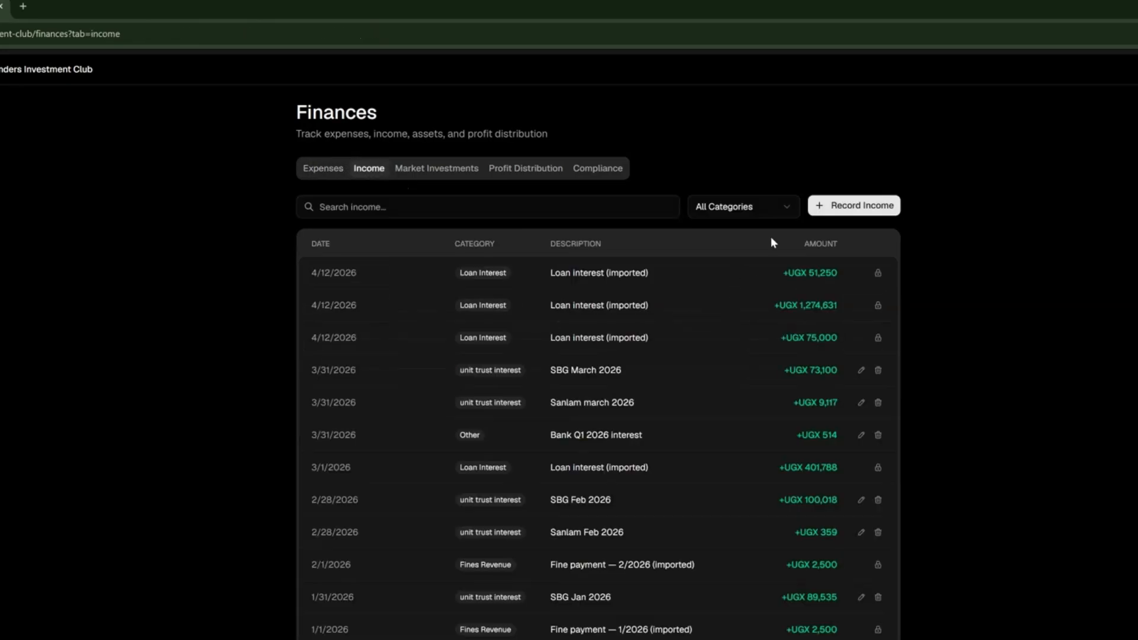
click(770, 214)
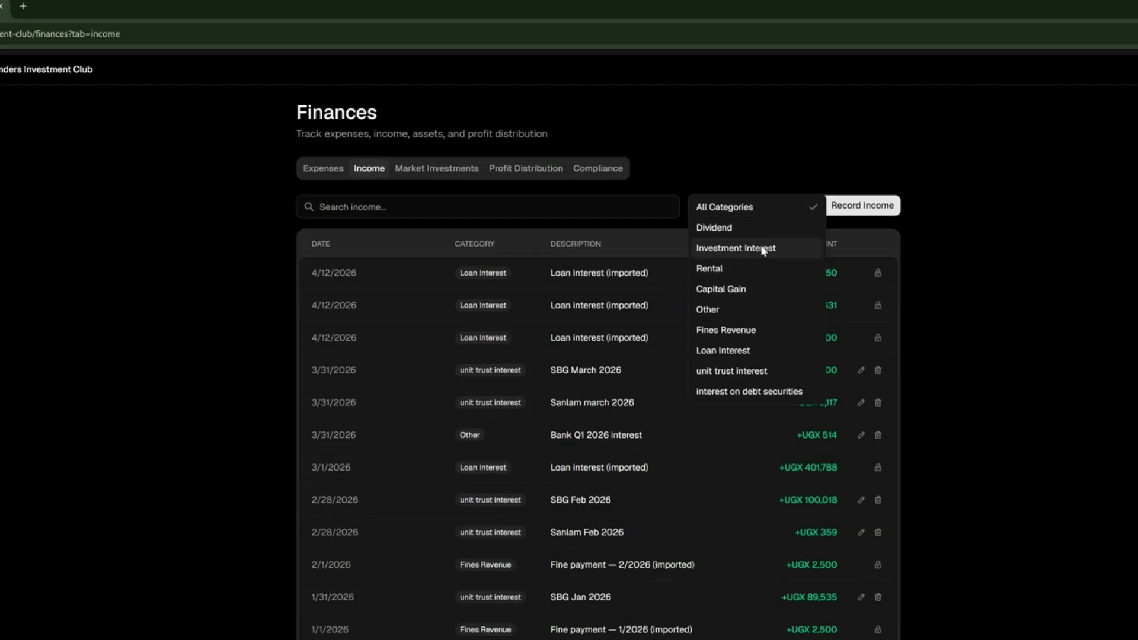
click(730, 231)
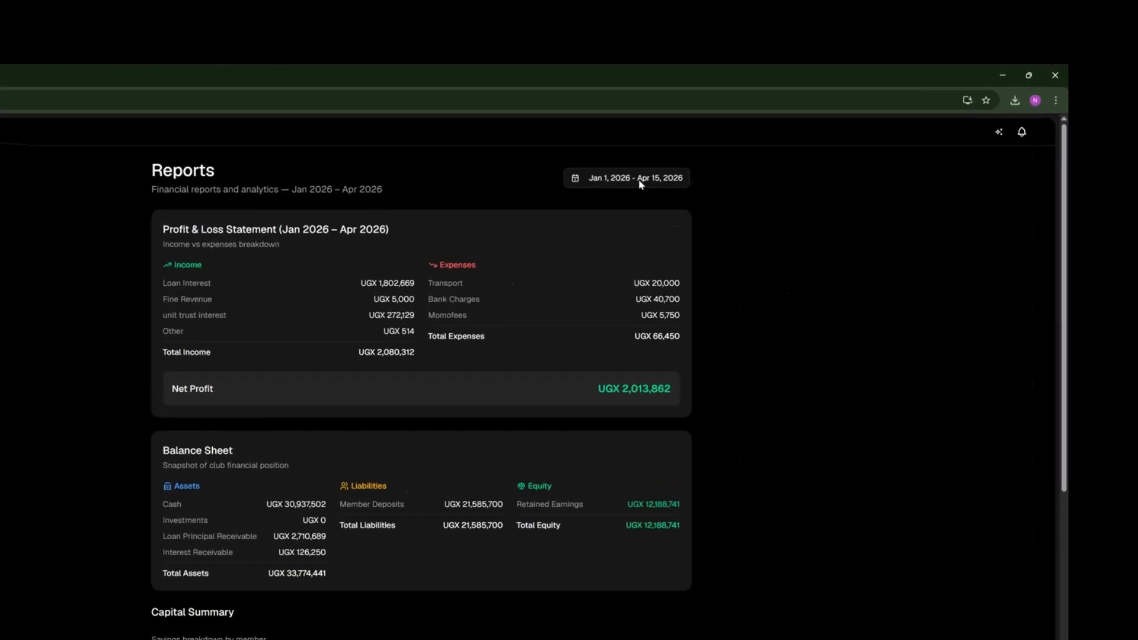
Set the Reports date range to Jan 1, 2022 - Dec 31, 2022 and review the profit and loss statement and balance sheet.
click(759, 136)
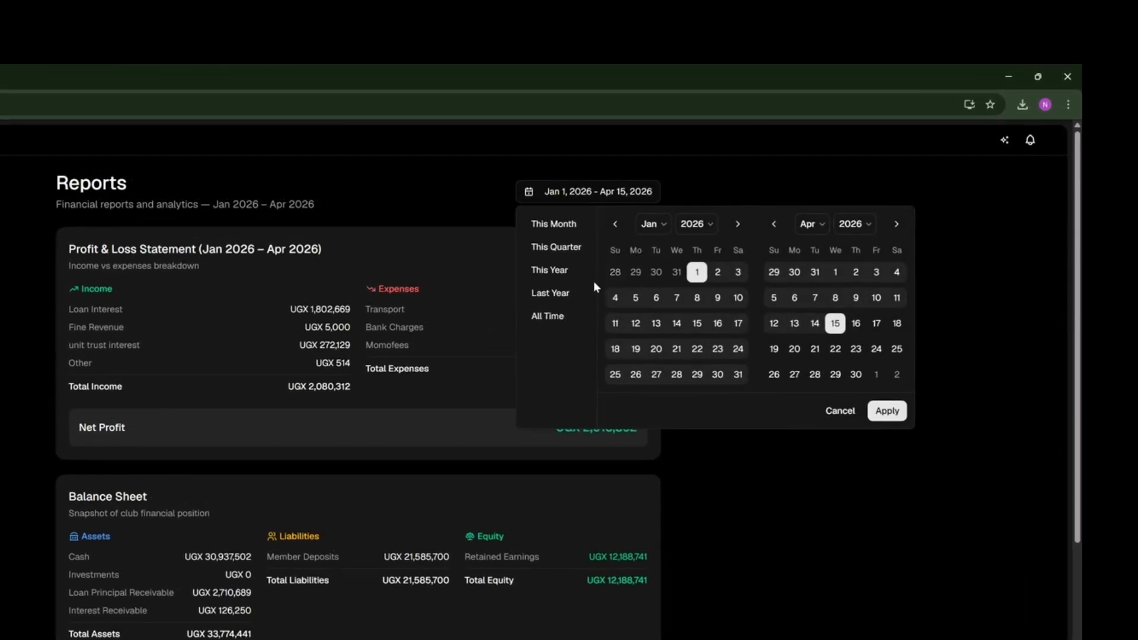
click(709, 224)
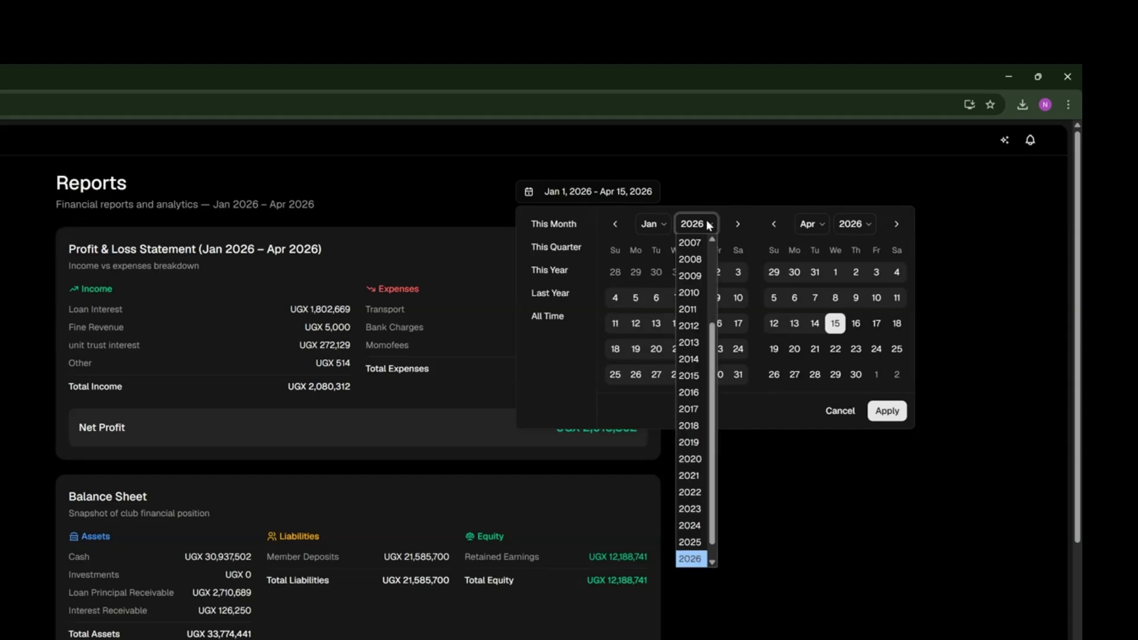
click(688, 491)
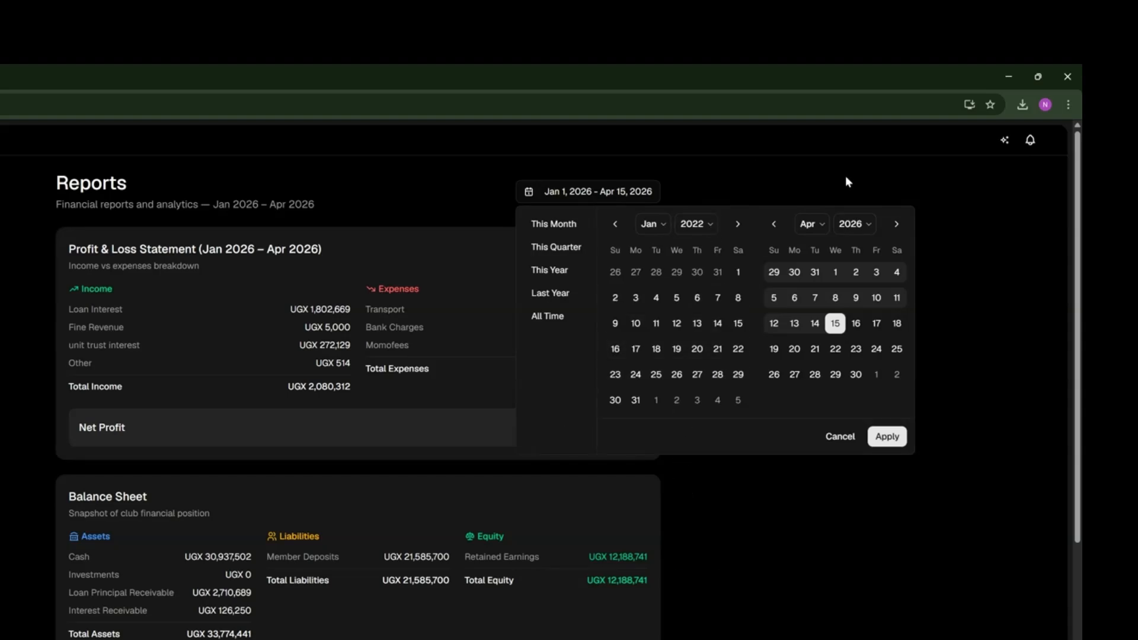
click(865, 228)
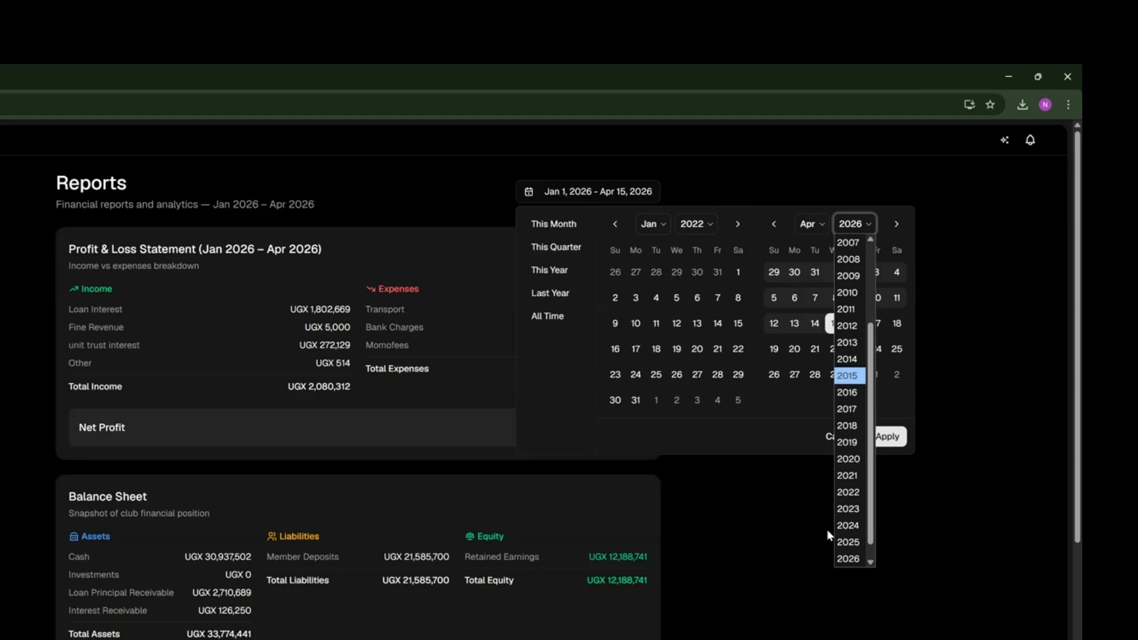
click(850, 492)
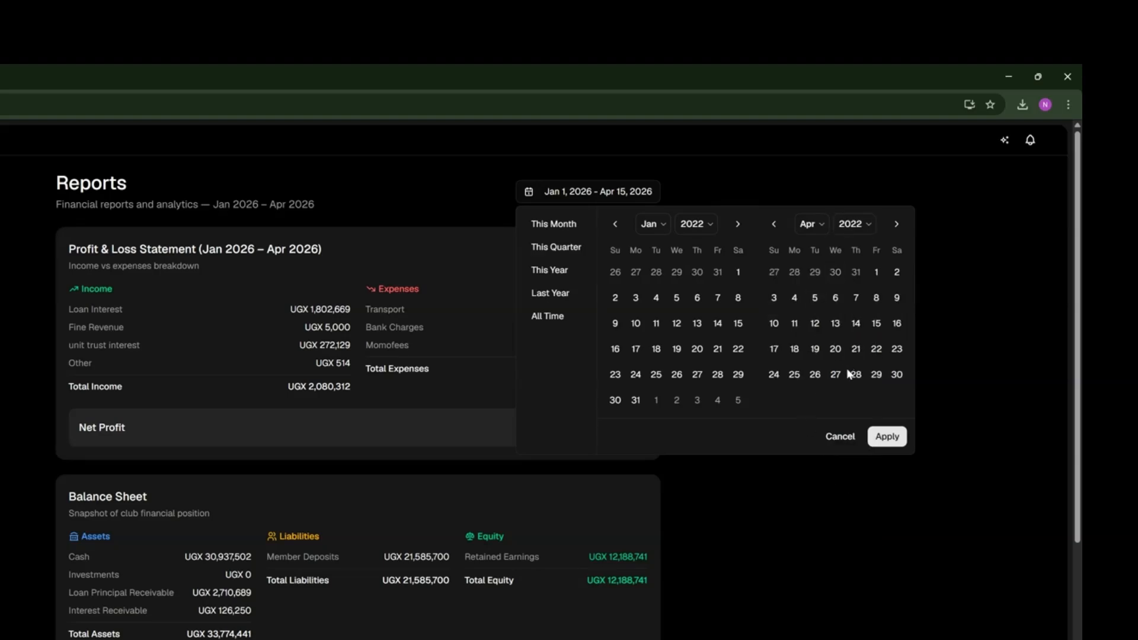
click(819, 225)
click(804, 427)
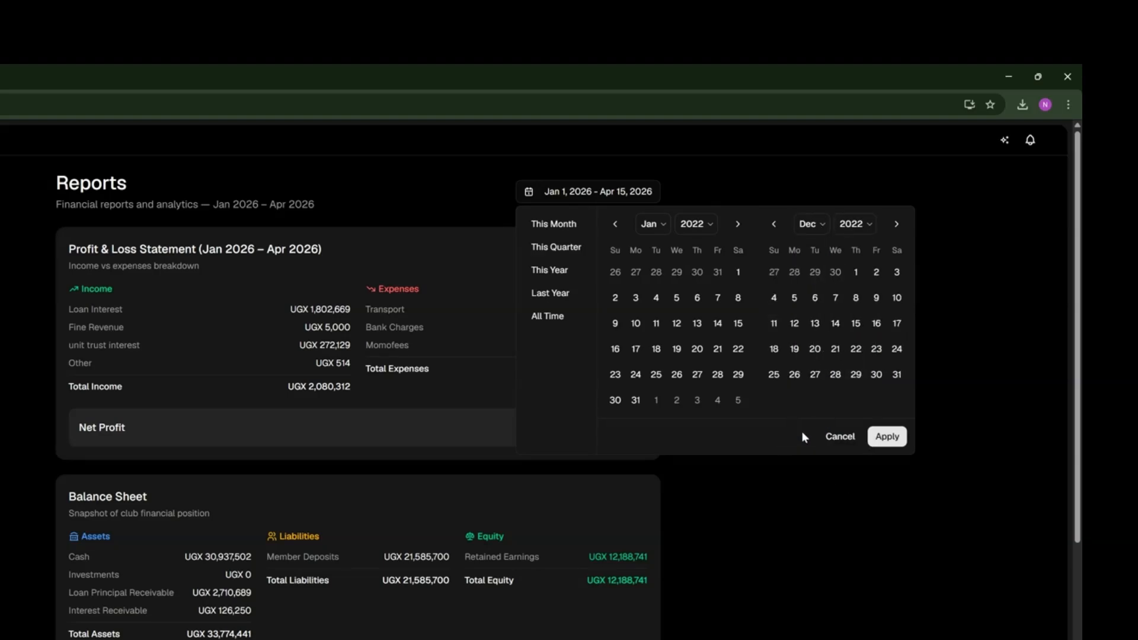
click(855, 272)
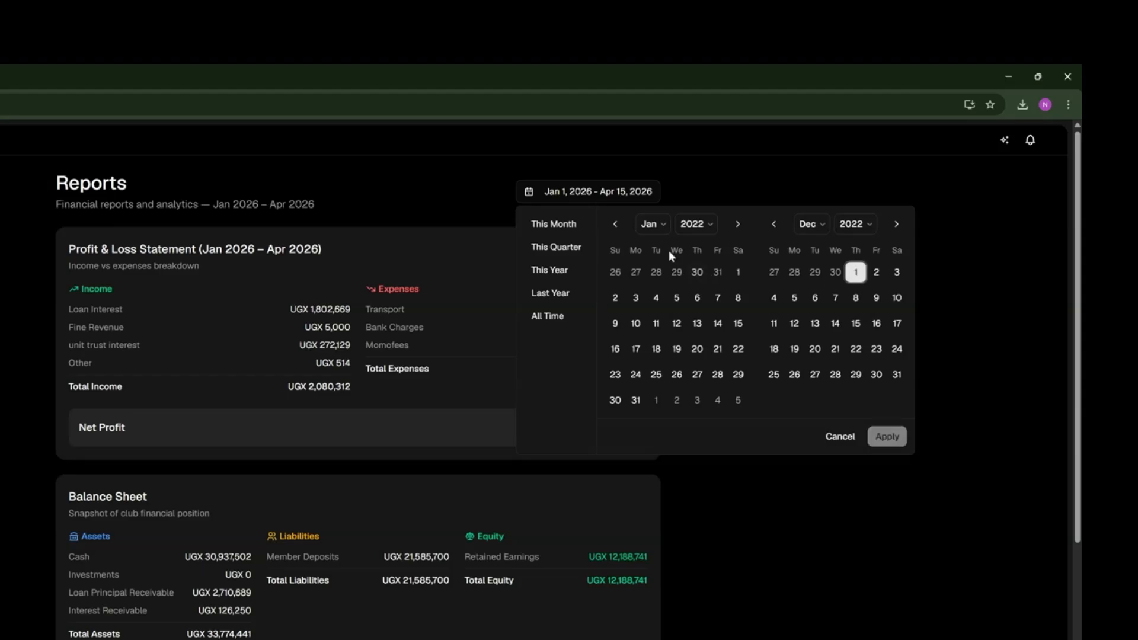
click(896, 378)
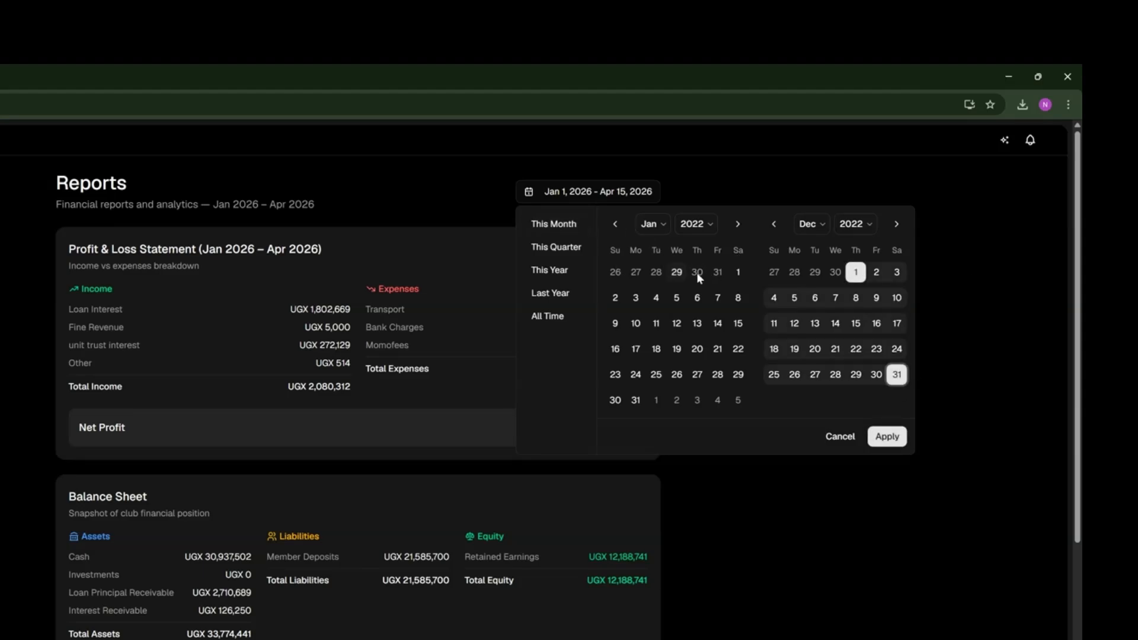
click(729, 269)
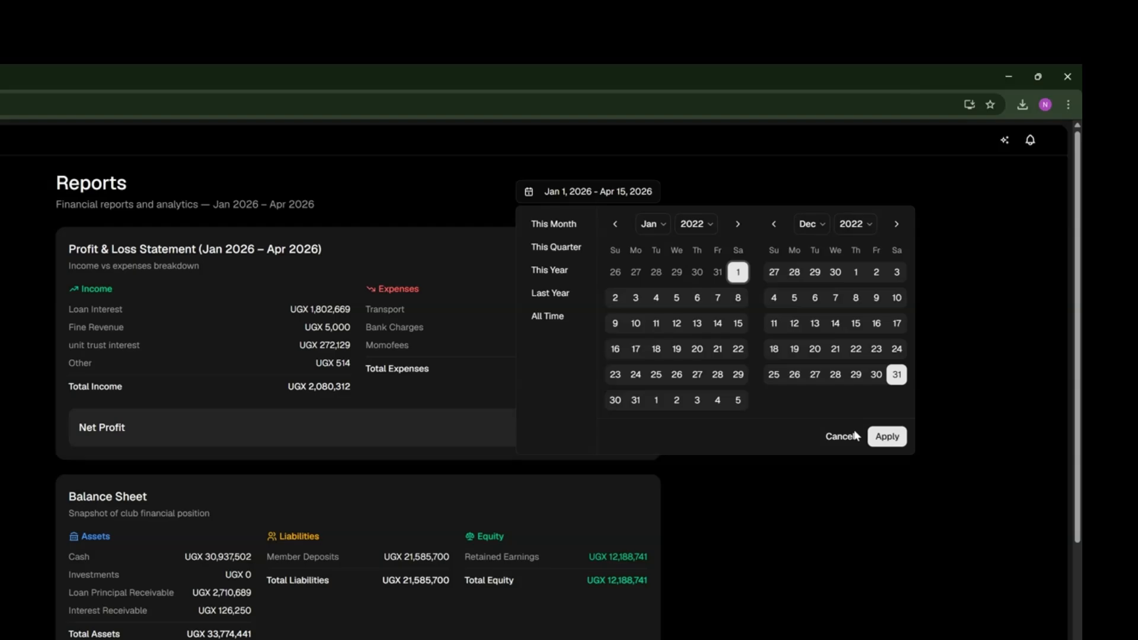
click(881, 444)
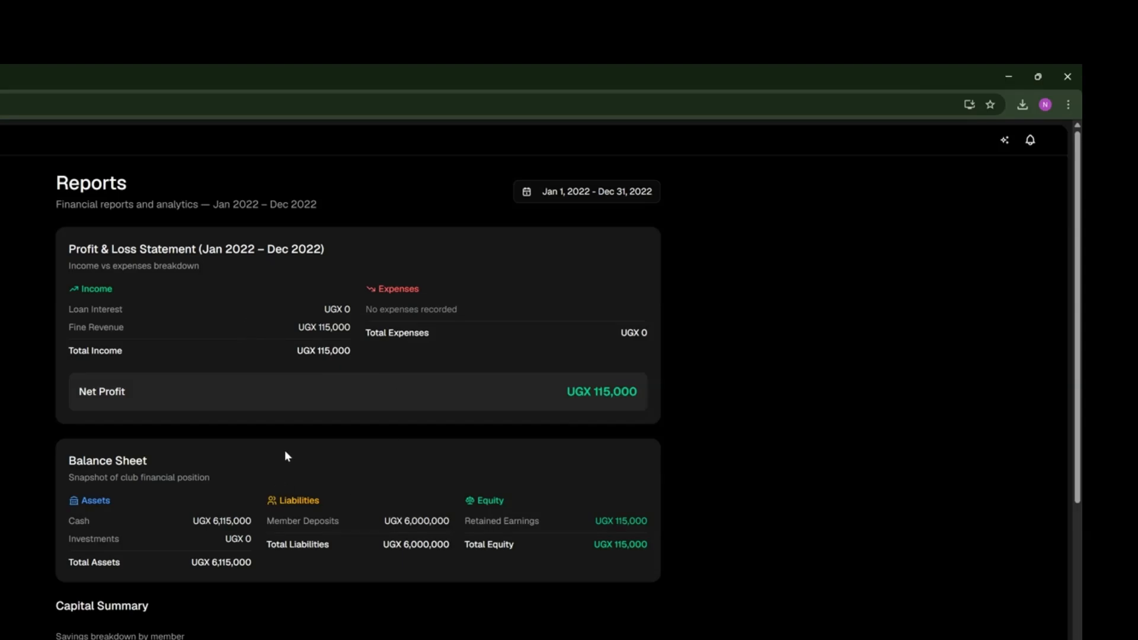
scroll(287, 471, down, 1)
scroll(288, 477, up, 1)
scroll(288, 477, down, 3)
scroll(287, 475, up, 3)
Switch the Reports date range to Last Year and review the profit and loss statement, balance sheet, and capital summary.
click(596, 189)
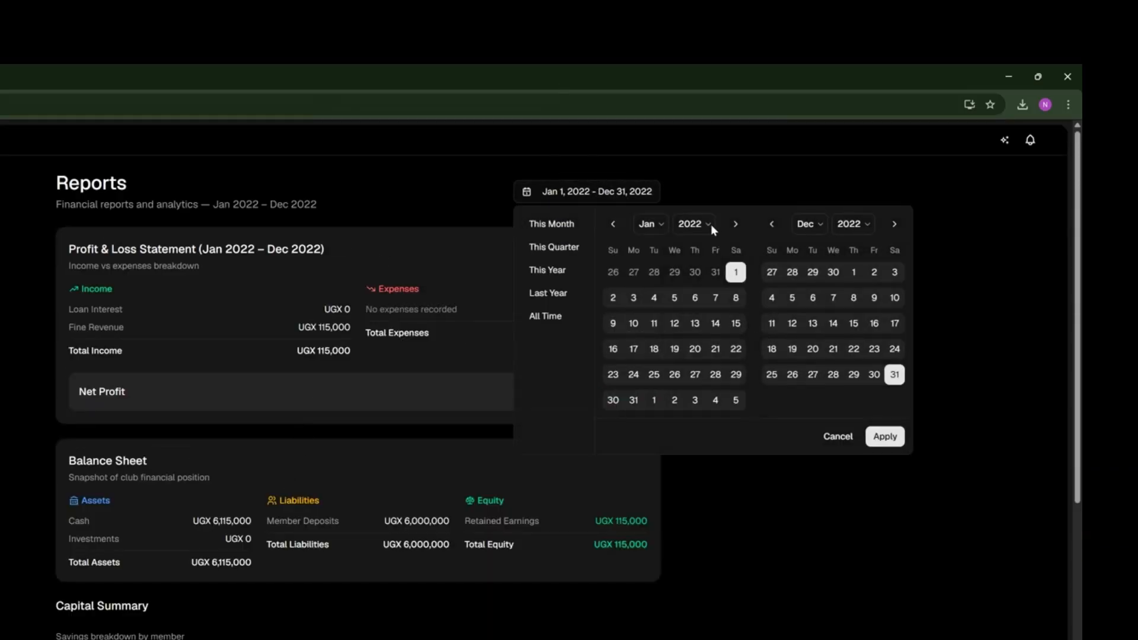
click(561, 298)
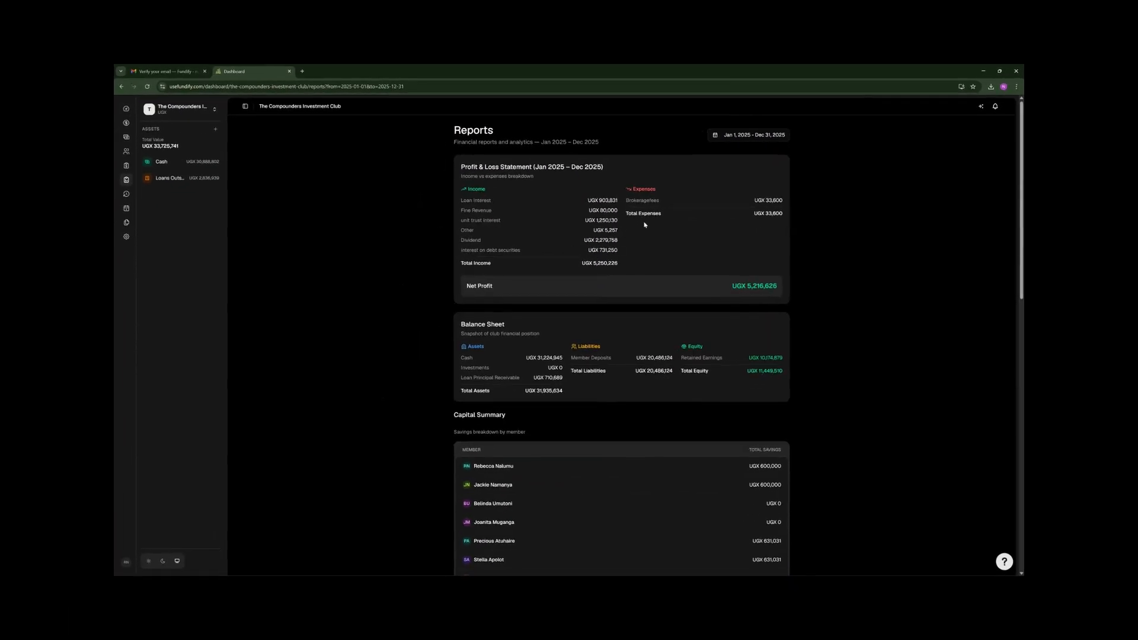
scroll(644, 223, down, 1)
scroll(649, 224, up, 1)
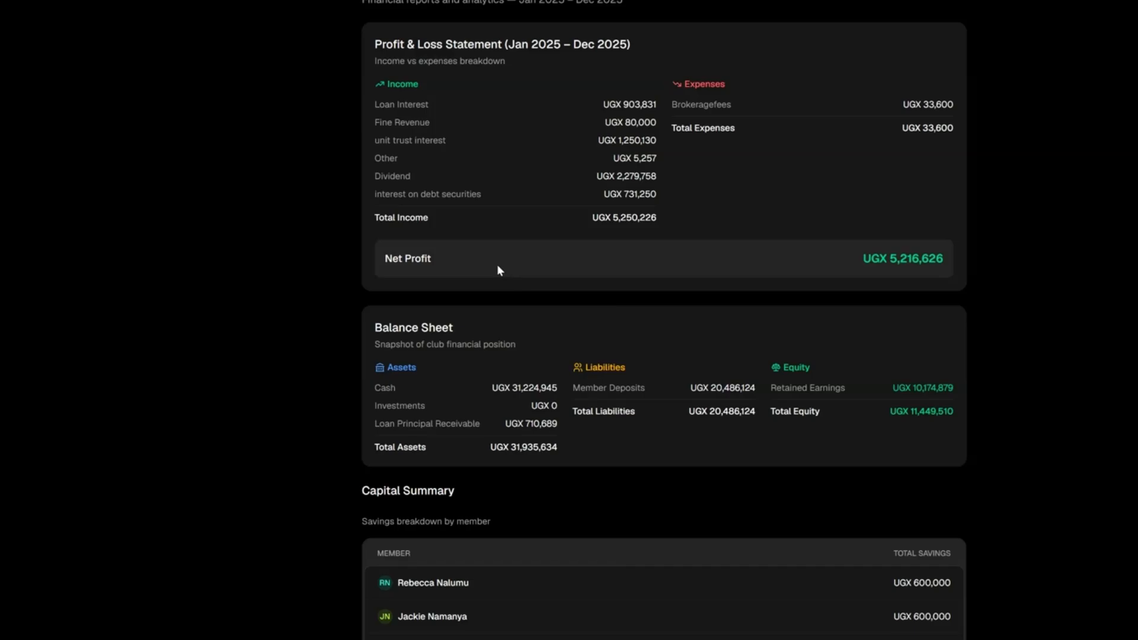
scroll(515, 296, down, 2)
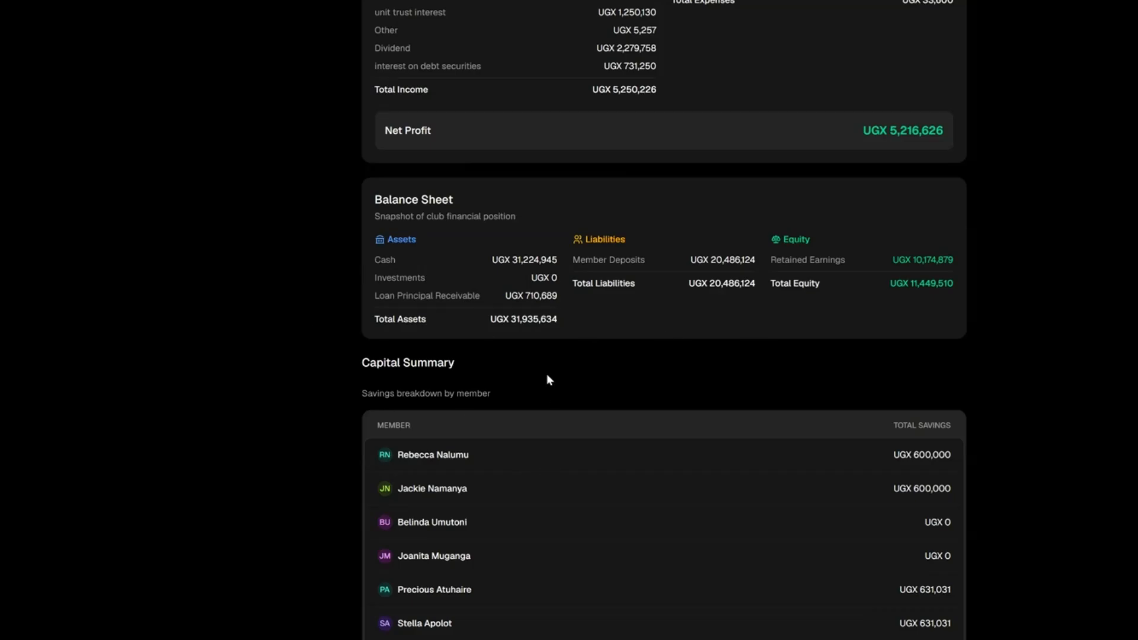
scroll(547, 375, up, 2)
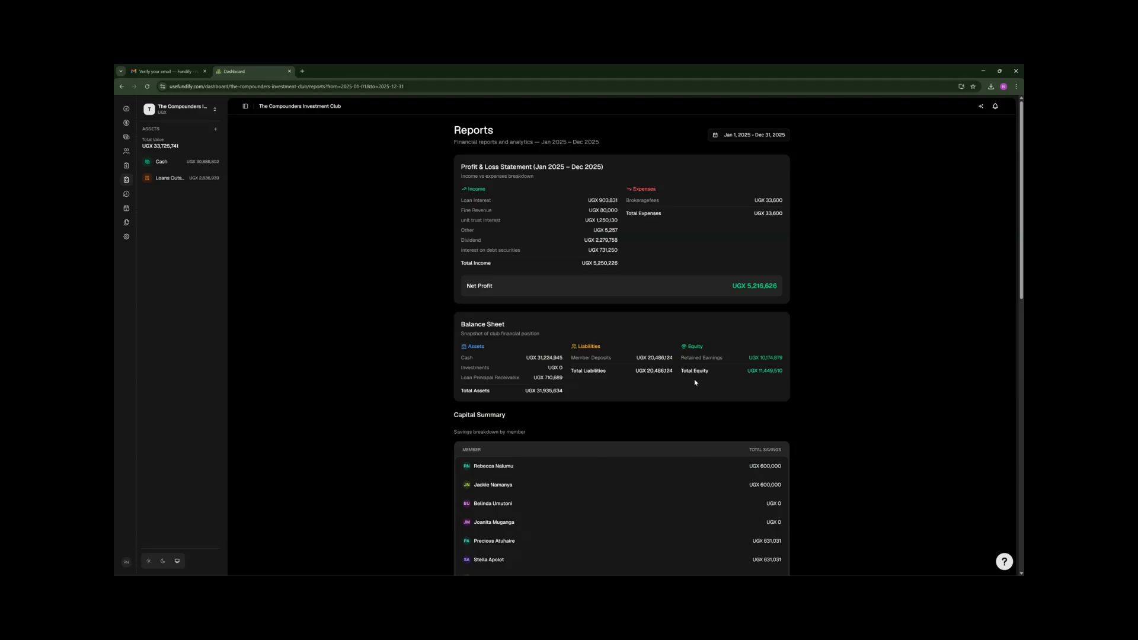
scroll(695, 382, down, 1)
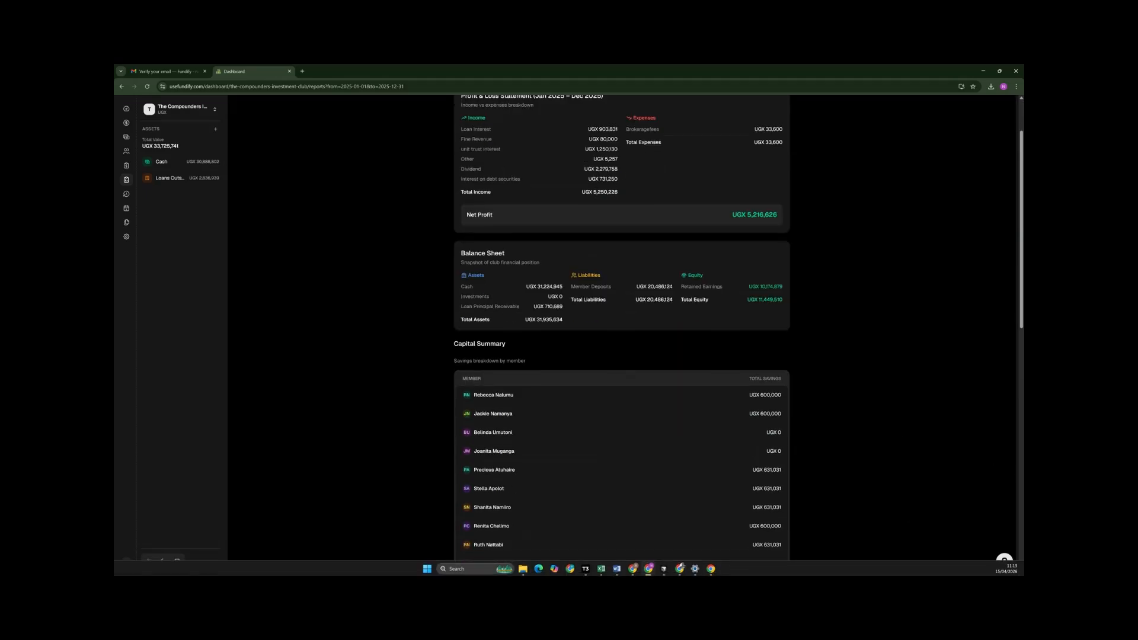